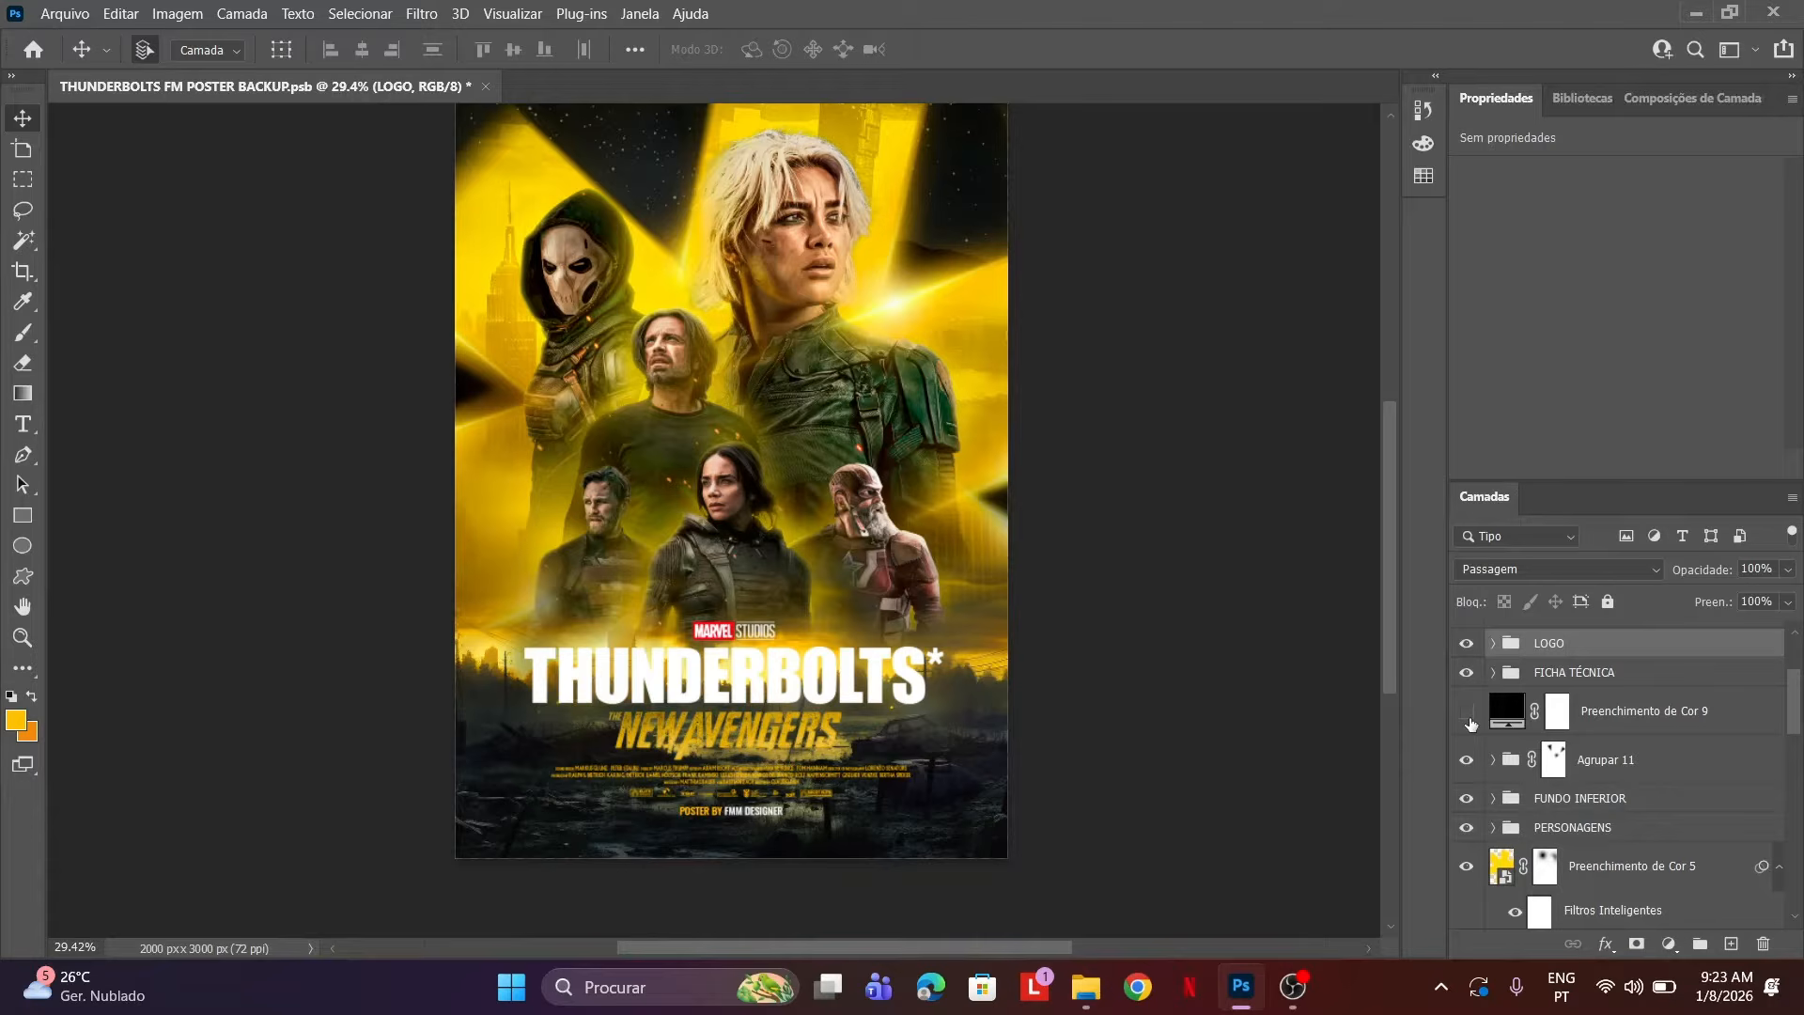
Add an Exposure adjustment layer above Preenchimento de Cor 9 with exposure -4.44 and gamma correction 1.07.
click(1605, 714)
click(1668, 943)
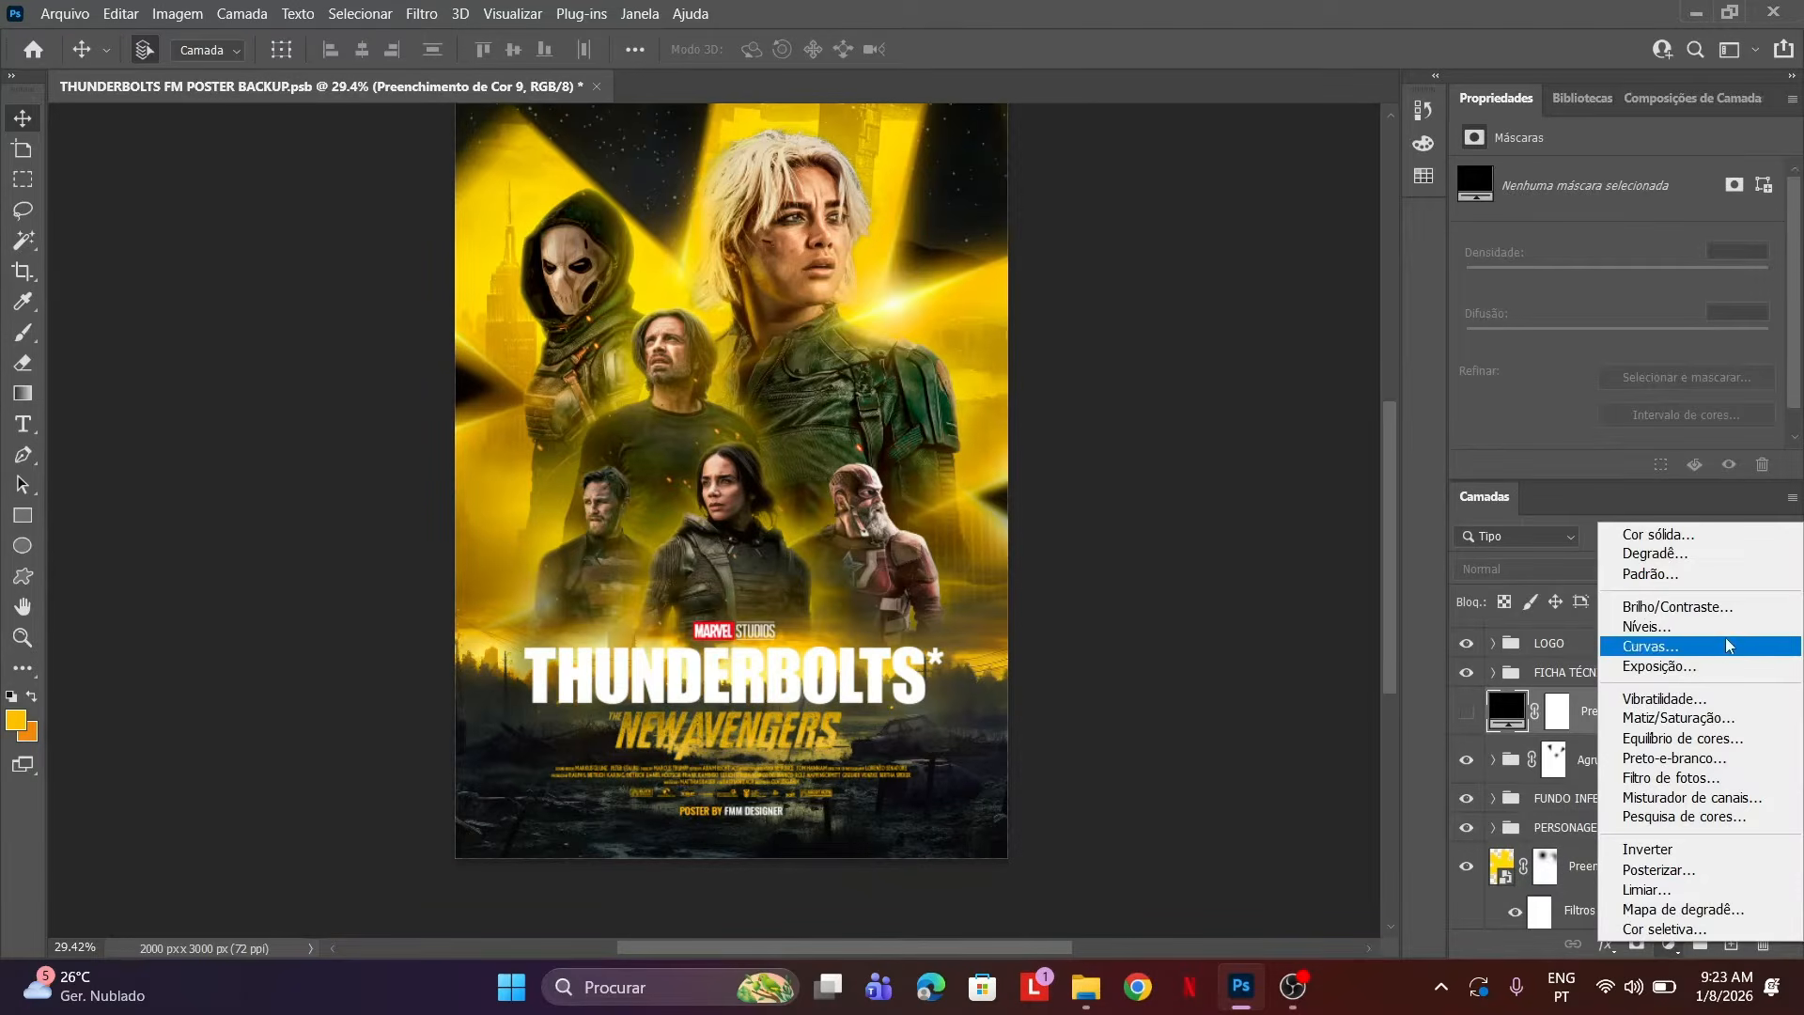
click(1705, 665)
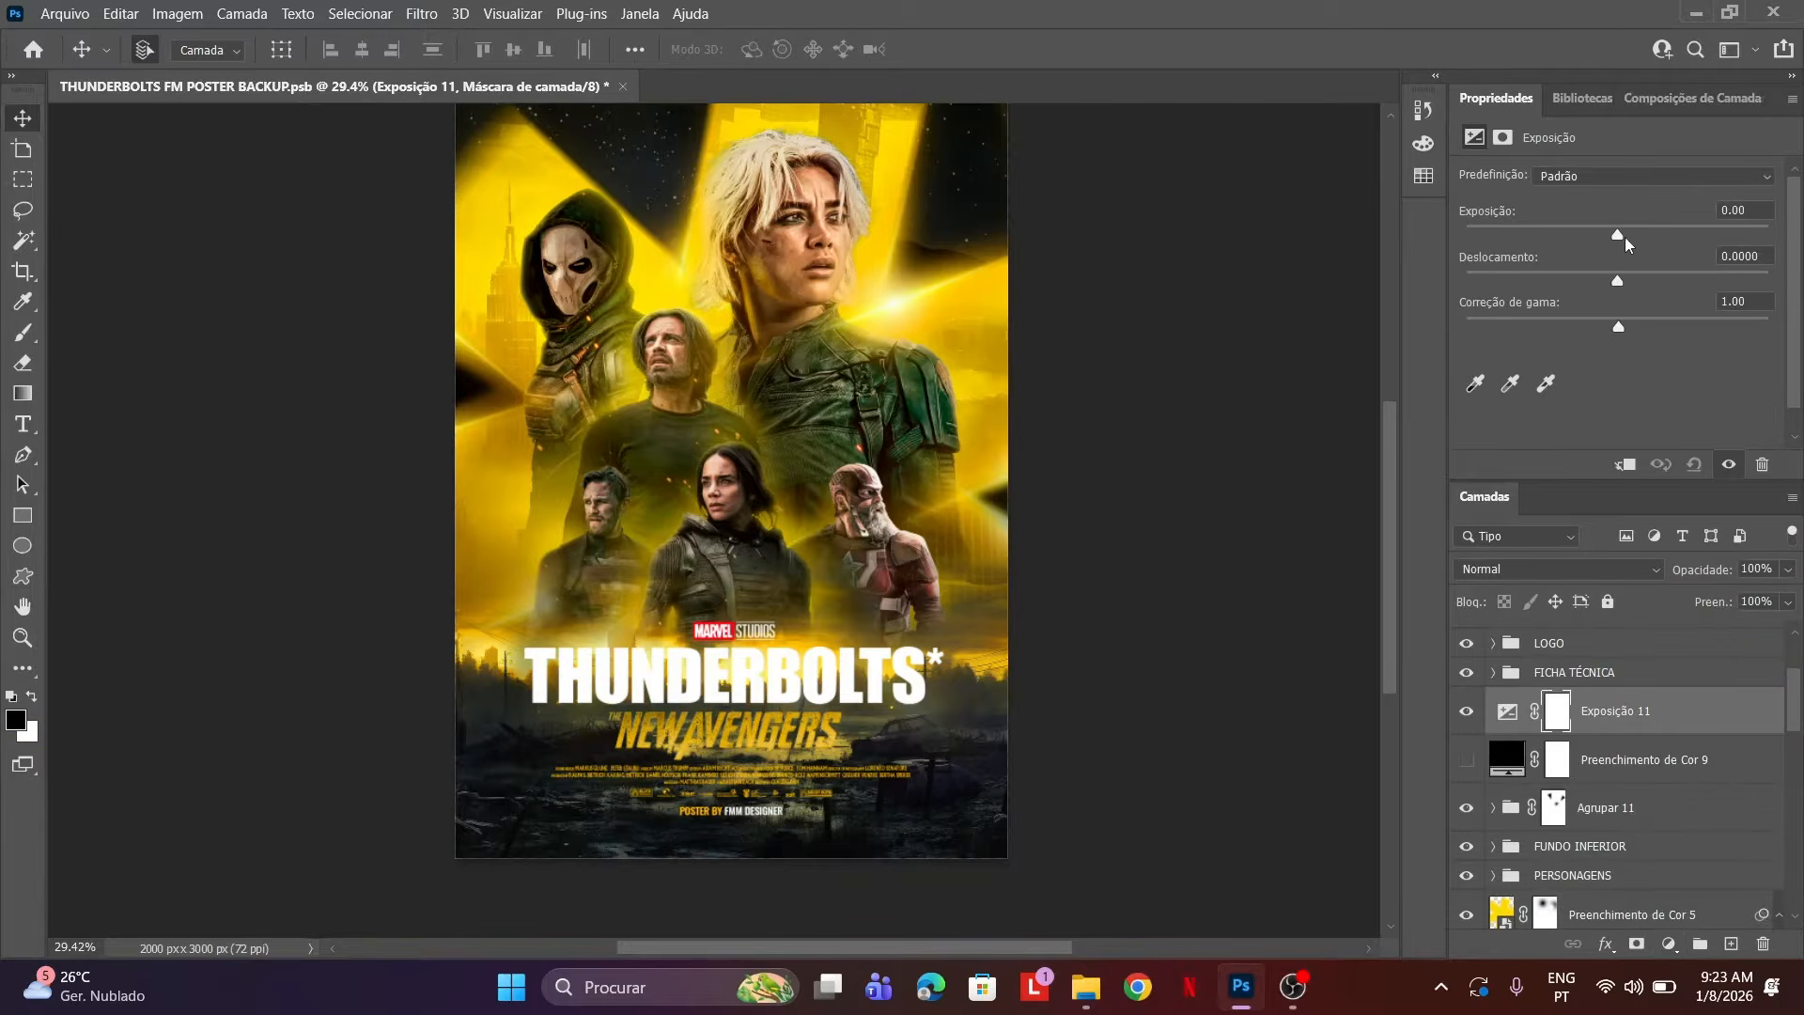
drag(1618, 235, 1576, 245)
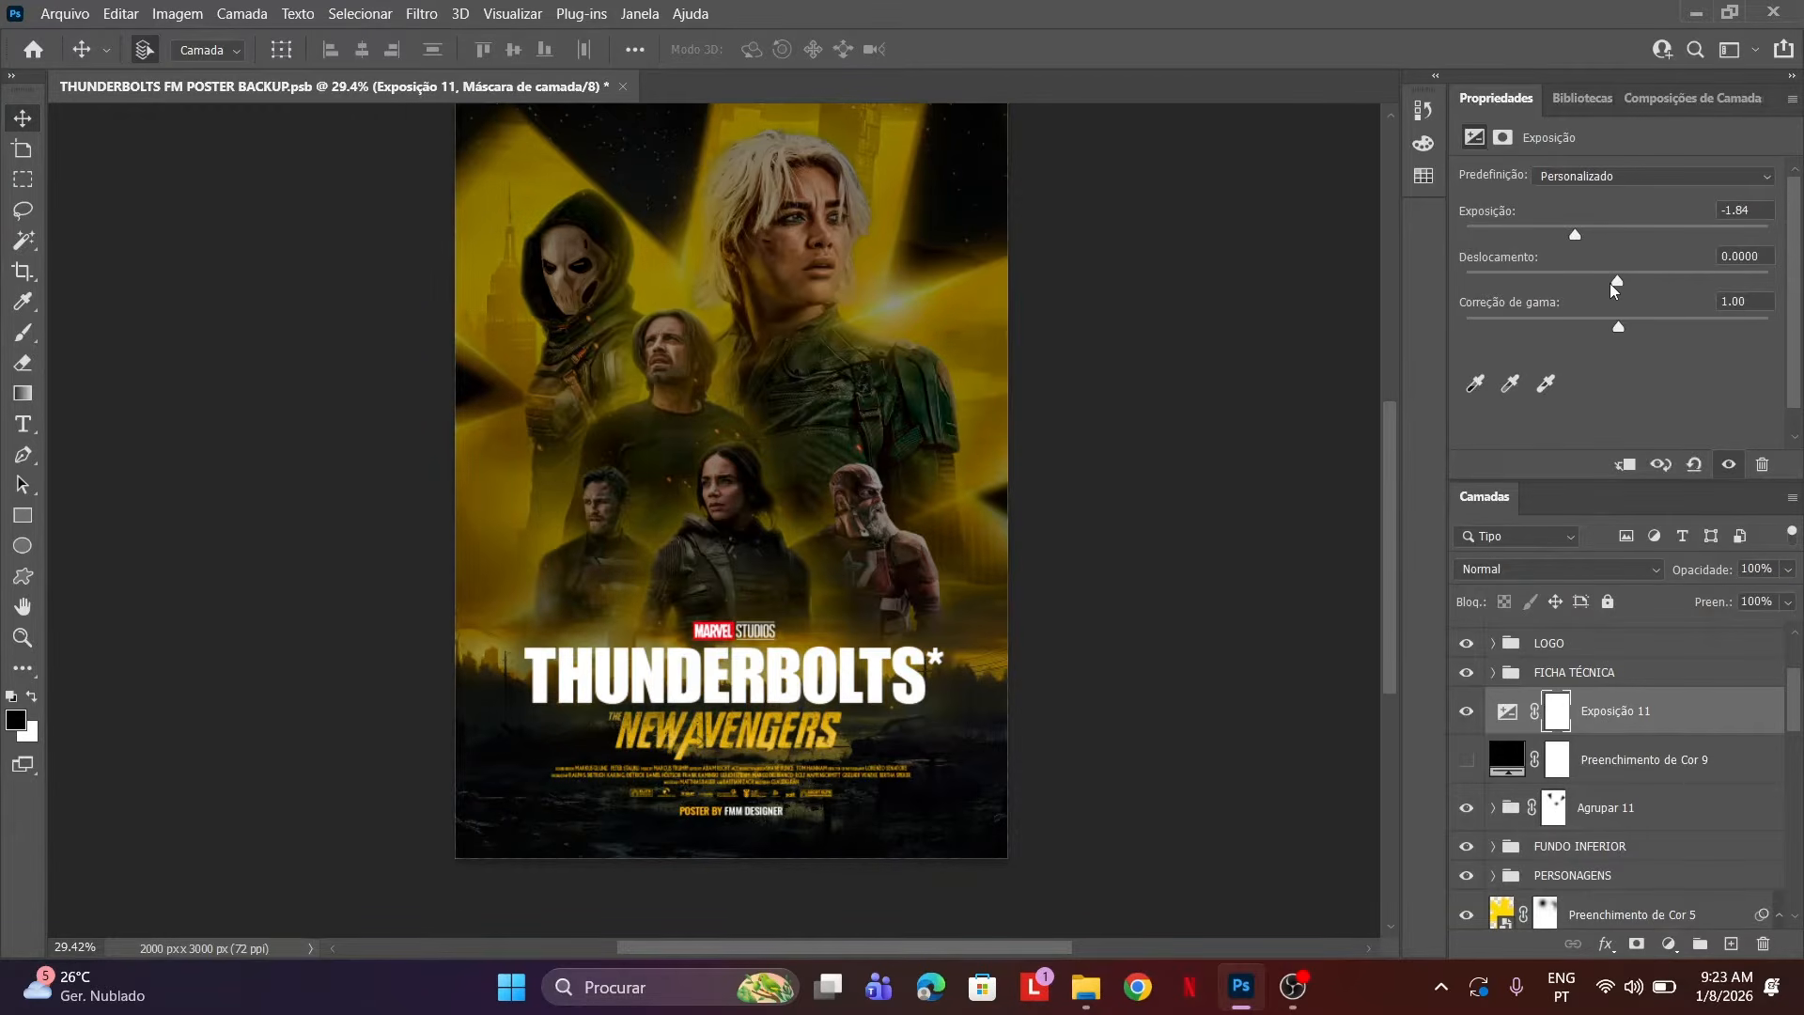
mouse_move(1621, 327)
mouse_down()
mouse_move(1655, 329)
mouse_move(1612, 331)
mouse_up()
drag(1580, 240, 1530, 242)
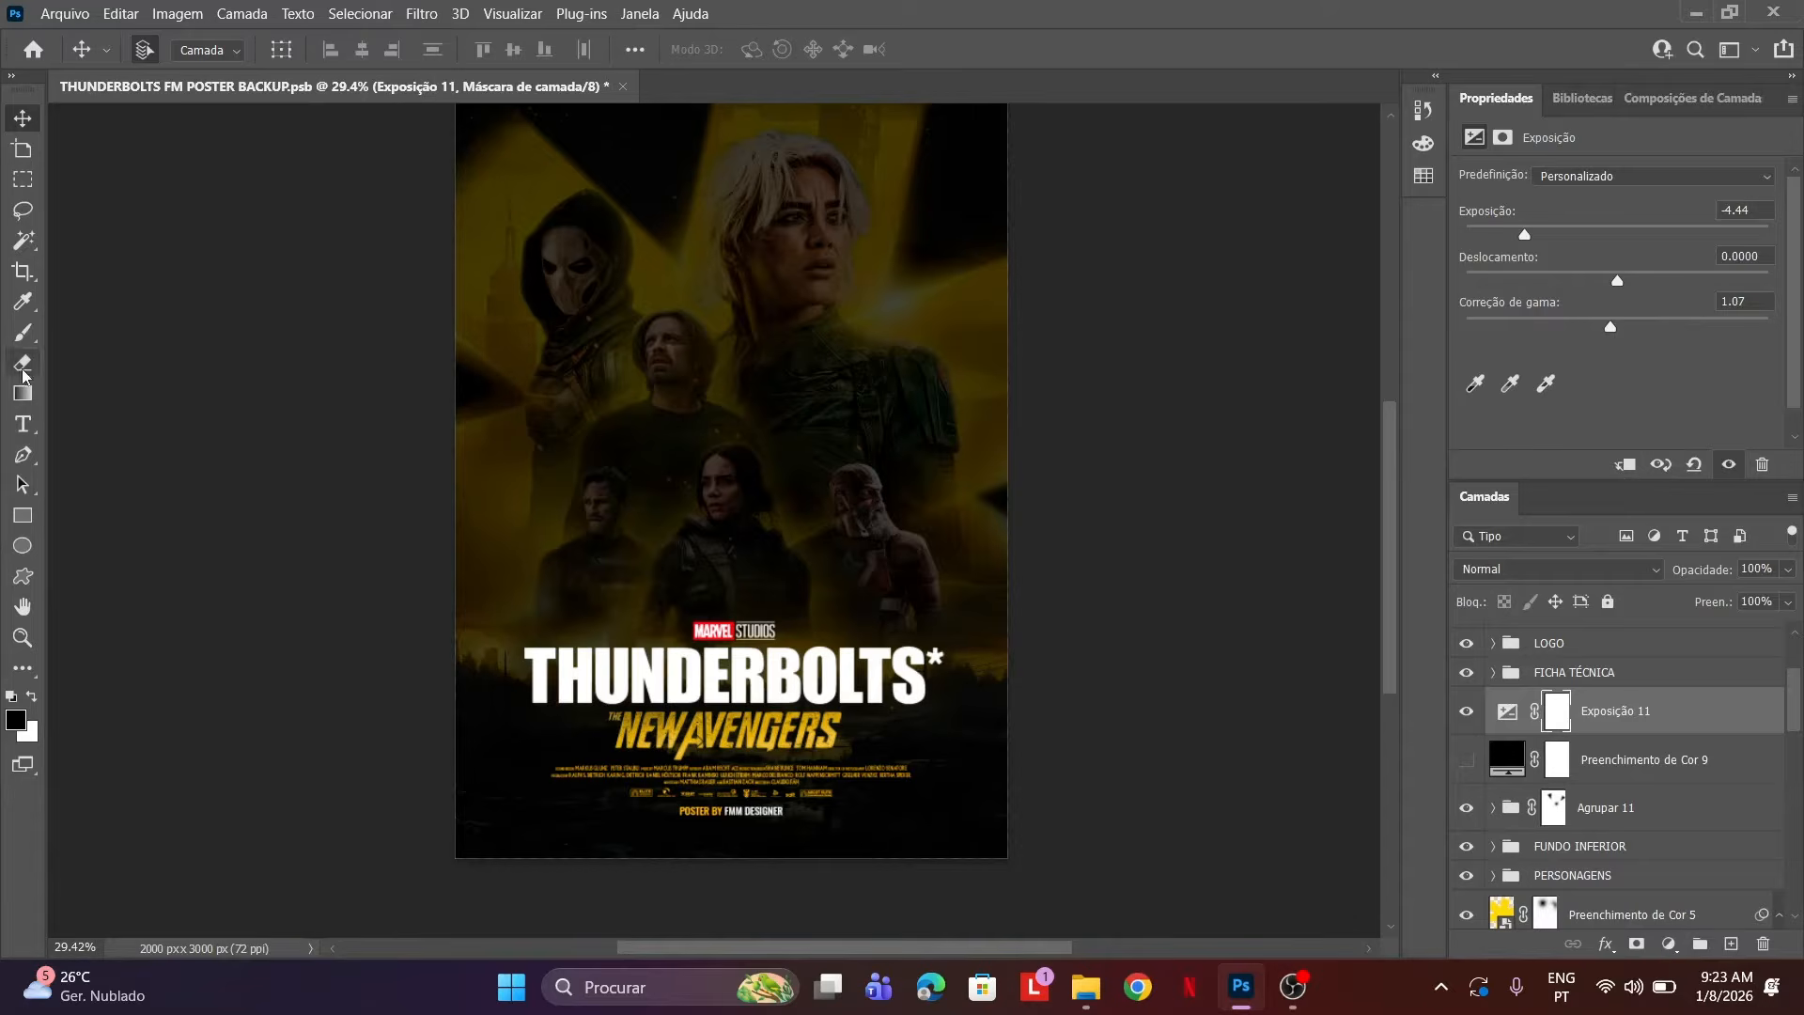
Invert the exposure layer's mask and draw a white reflected gradient on it across the title area.
click(24, 391)
key(ctrl+i)
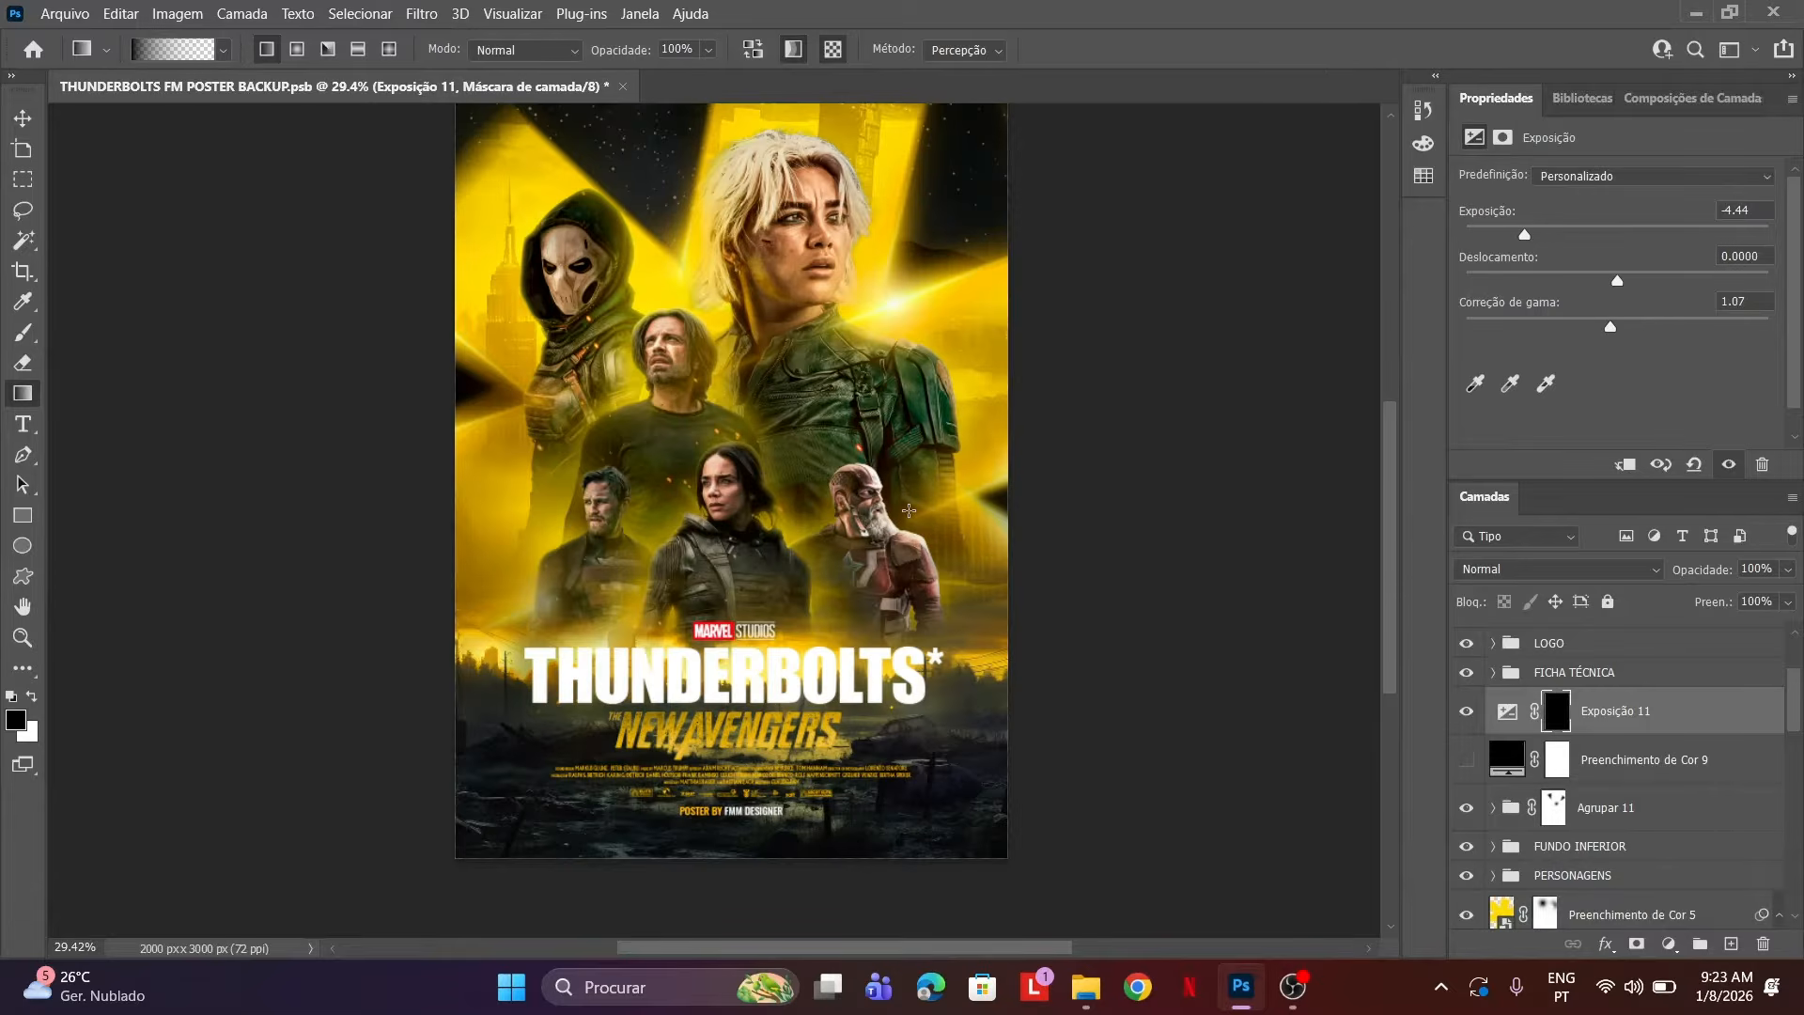
click(358, 49)
key(x)
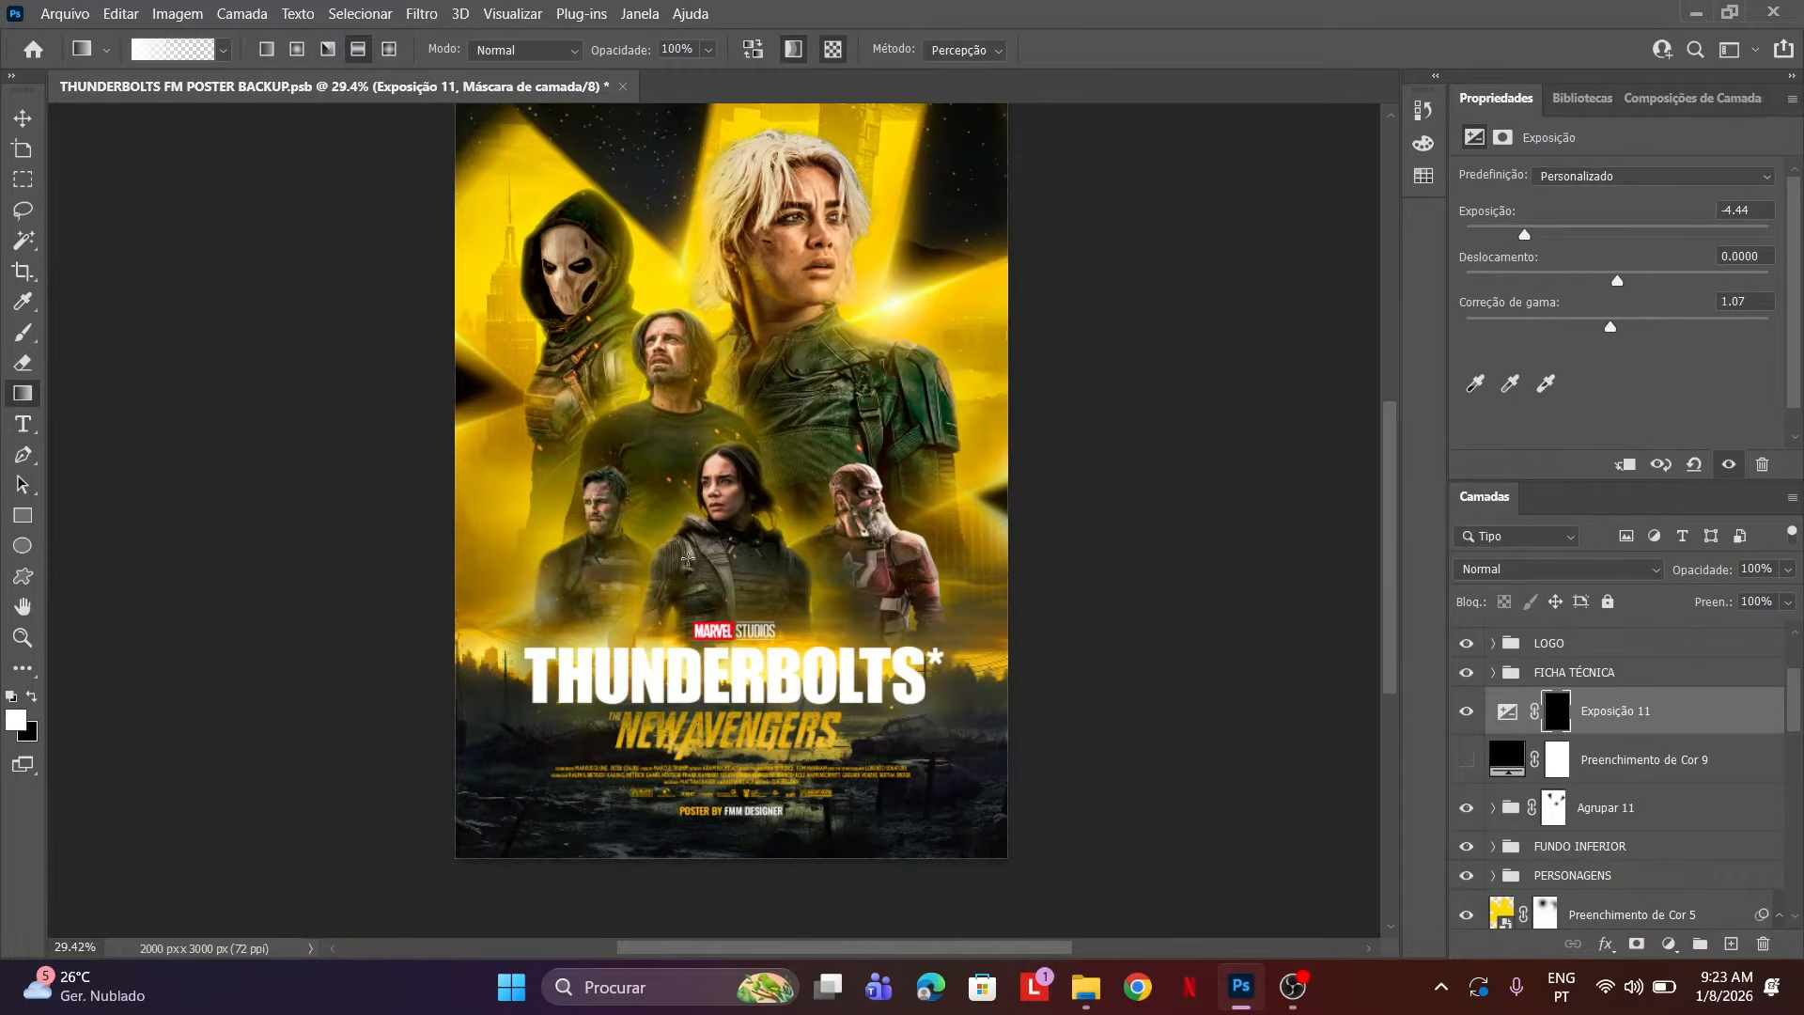
drag(738, 700, 721, 485)
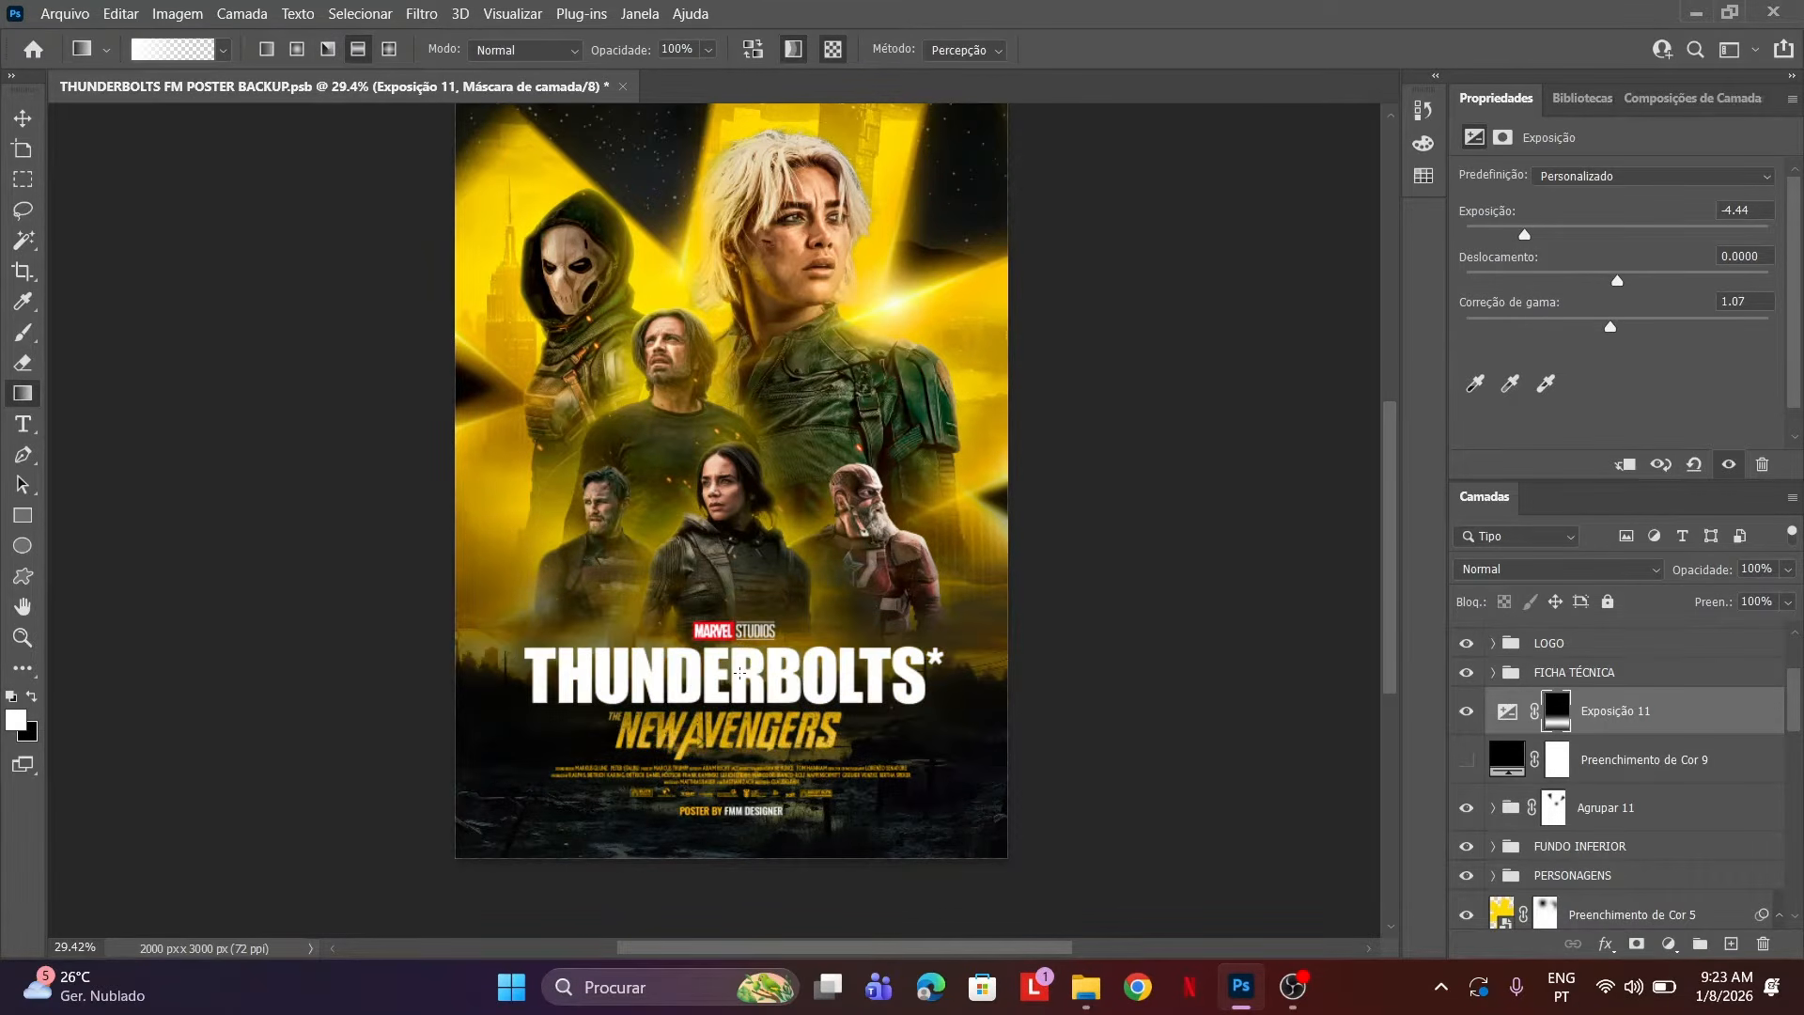
drag(740, 662, 740, 356)
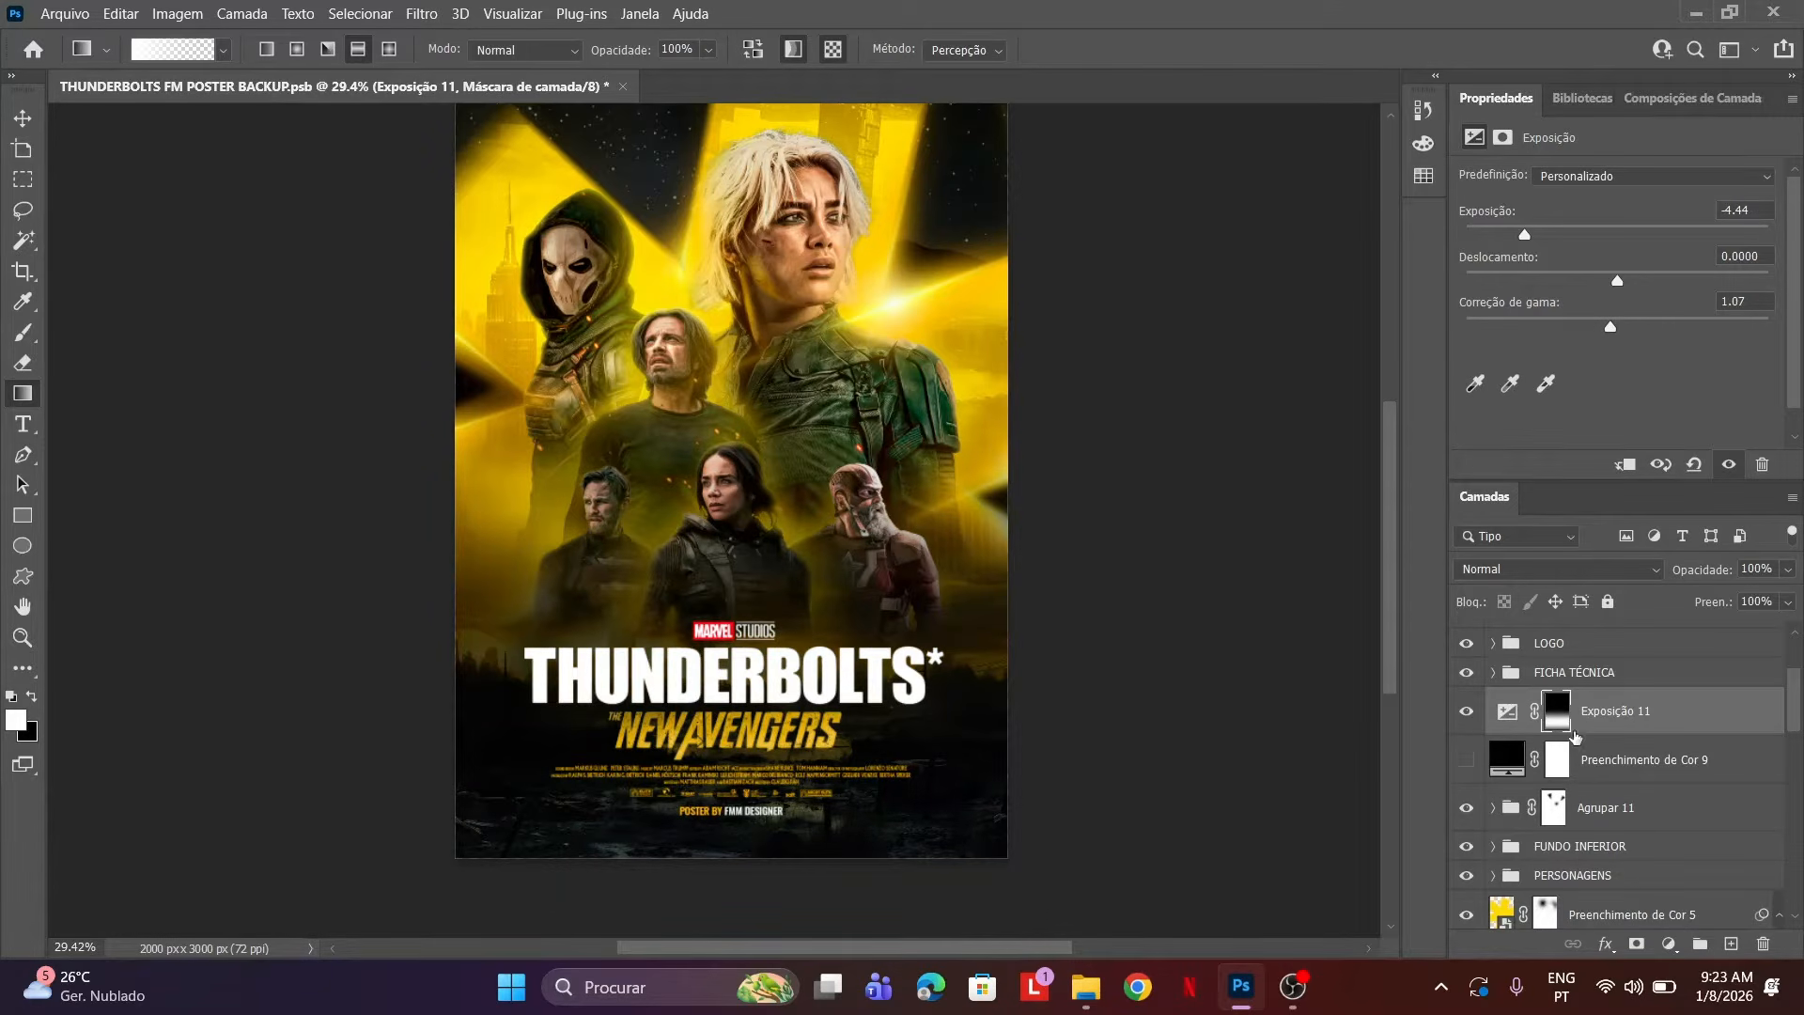
key(ctrl+z)
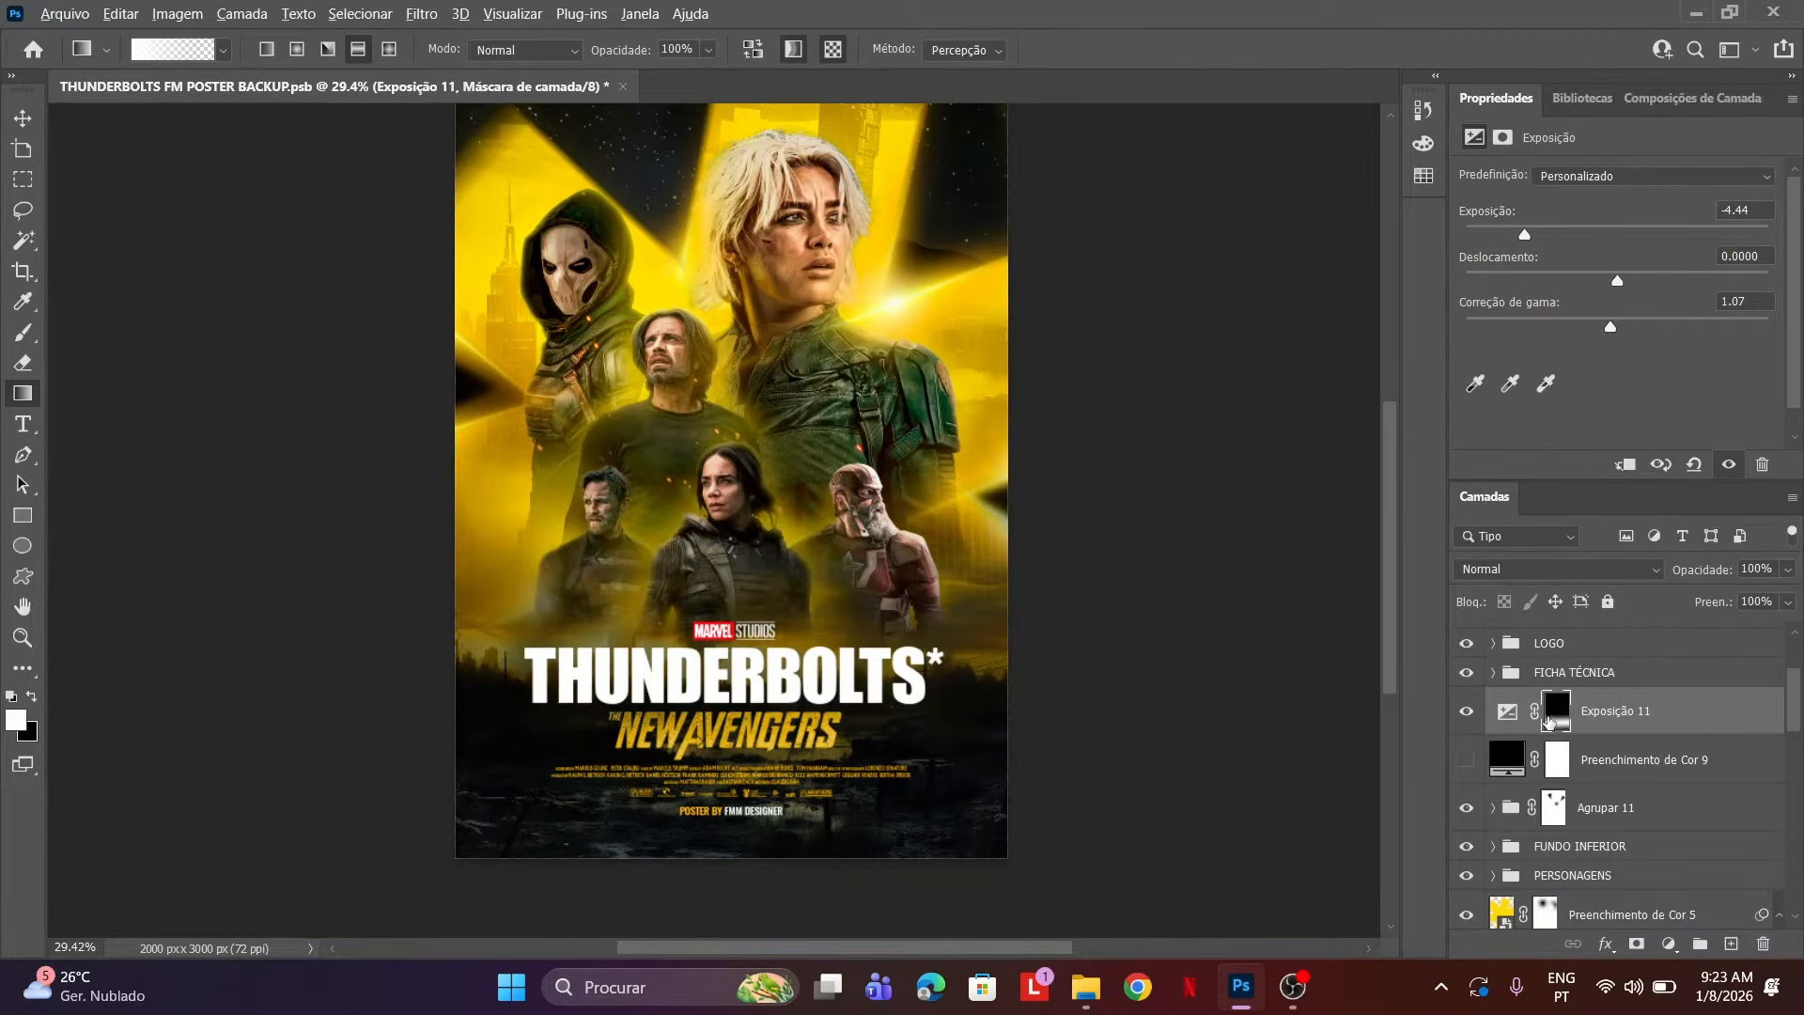
Check the Exposição 11 mask and its before-and-after effect, and set the layer's opacity to 74%.
alt+click(1551, 721)
alt+click(1555, 721)
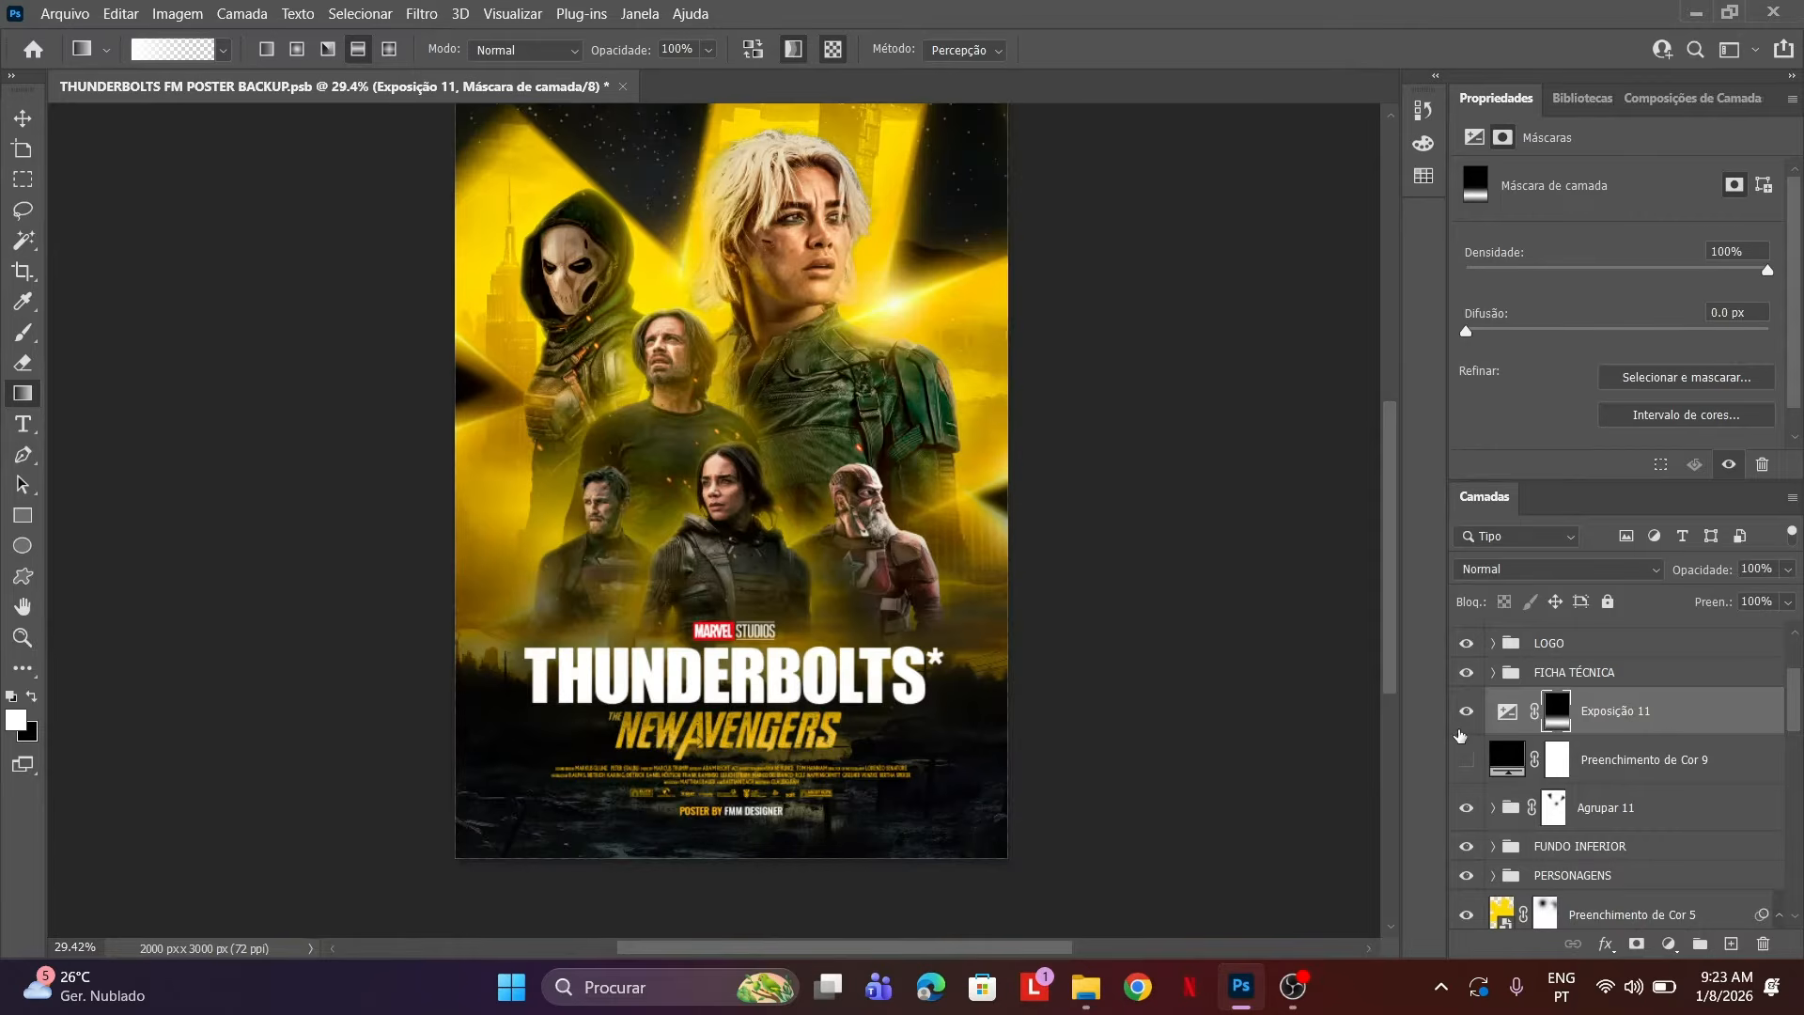
click(1459, 731)
click(1460, 731)
click(1459, 731)
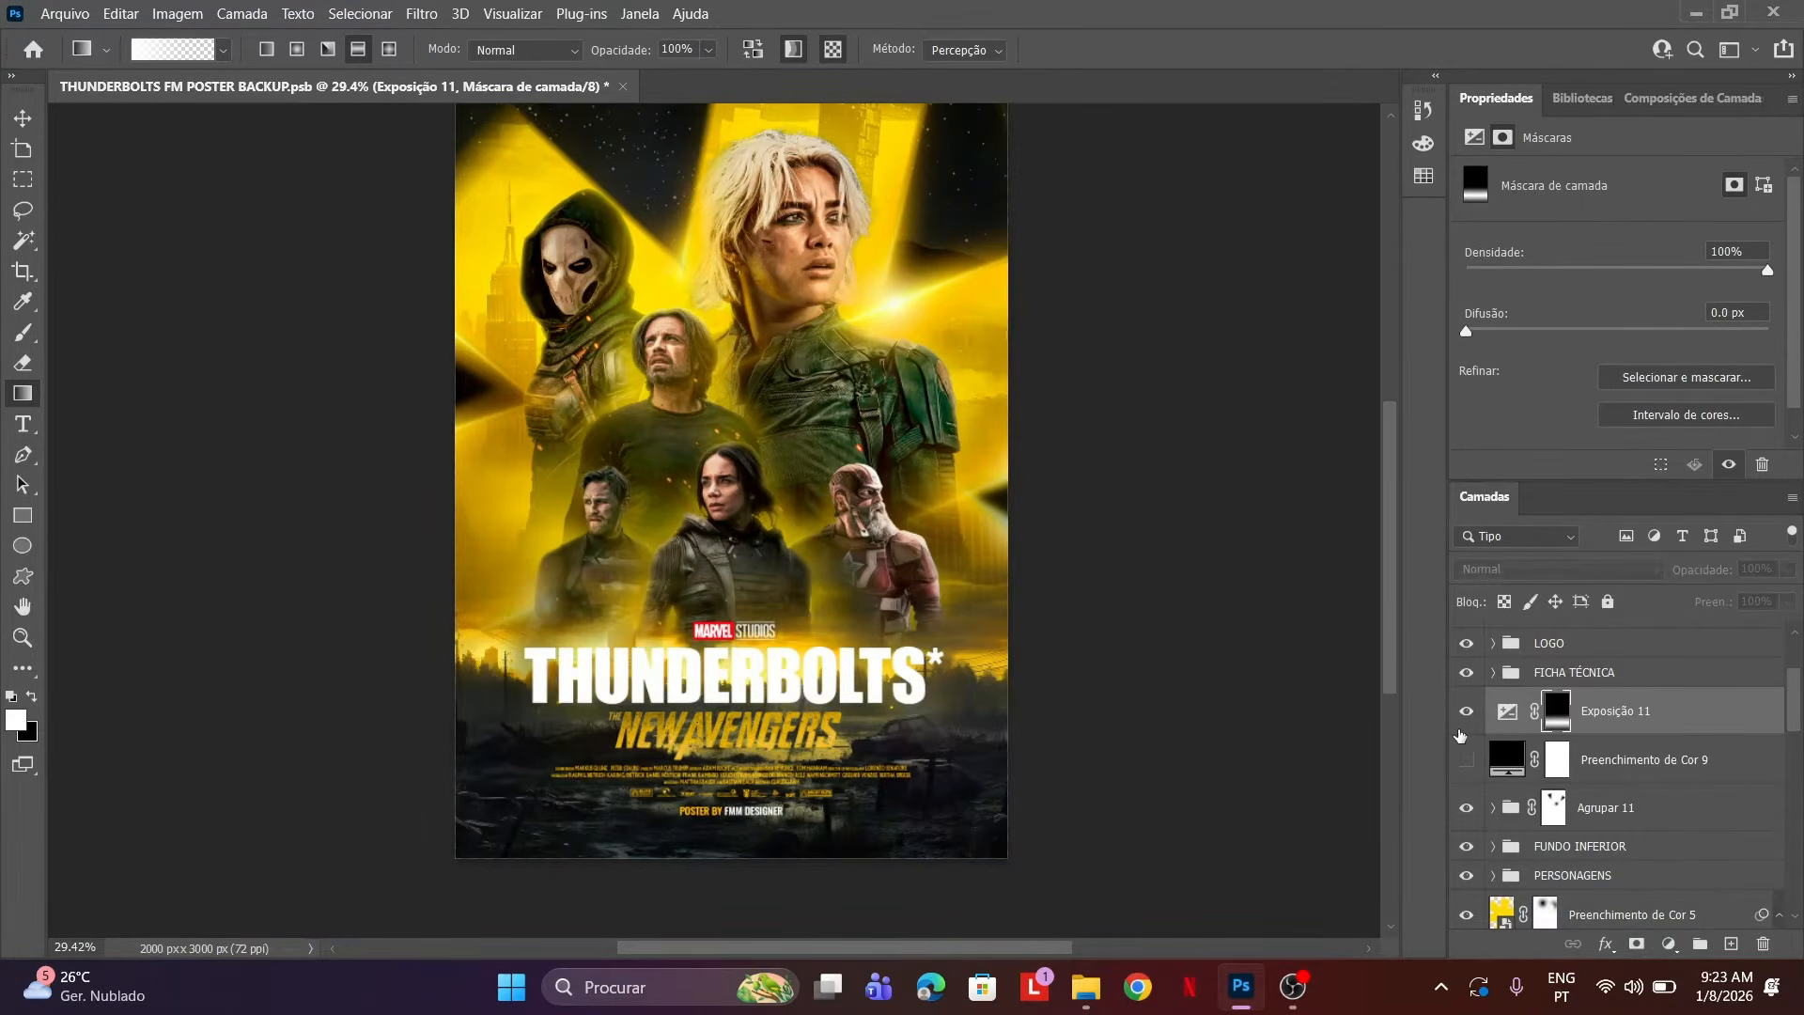
click(1459, 731)
click(1505, 719)
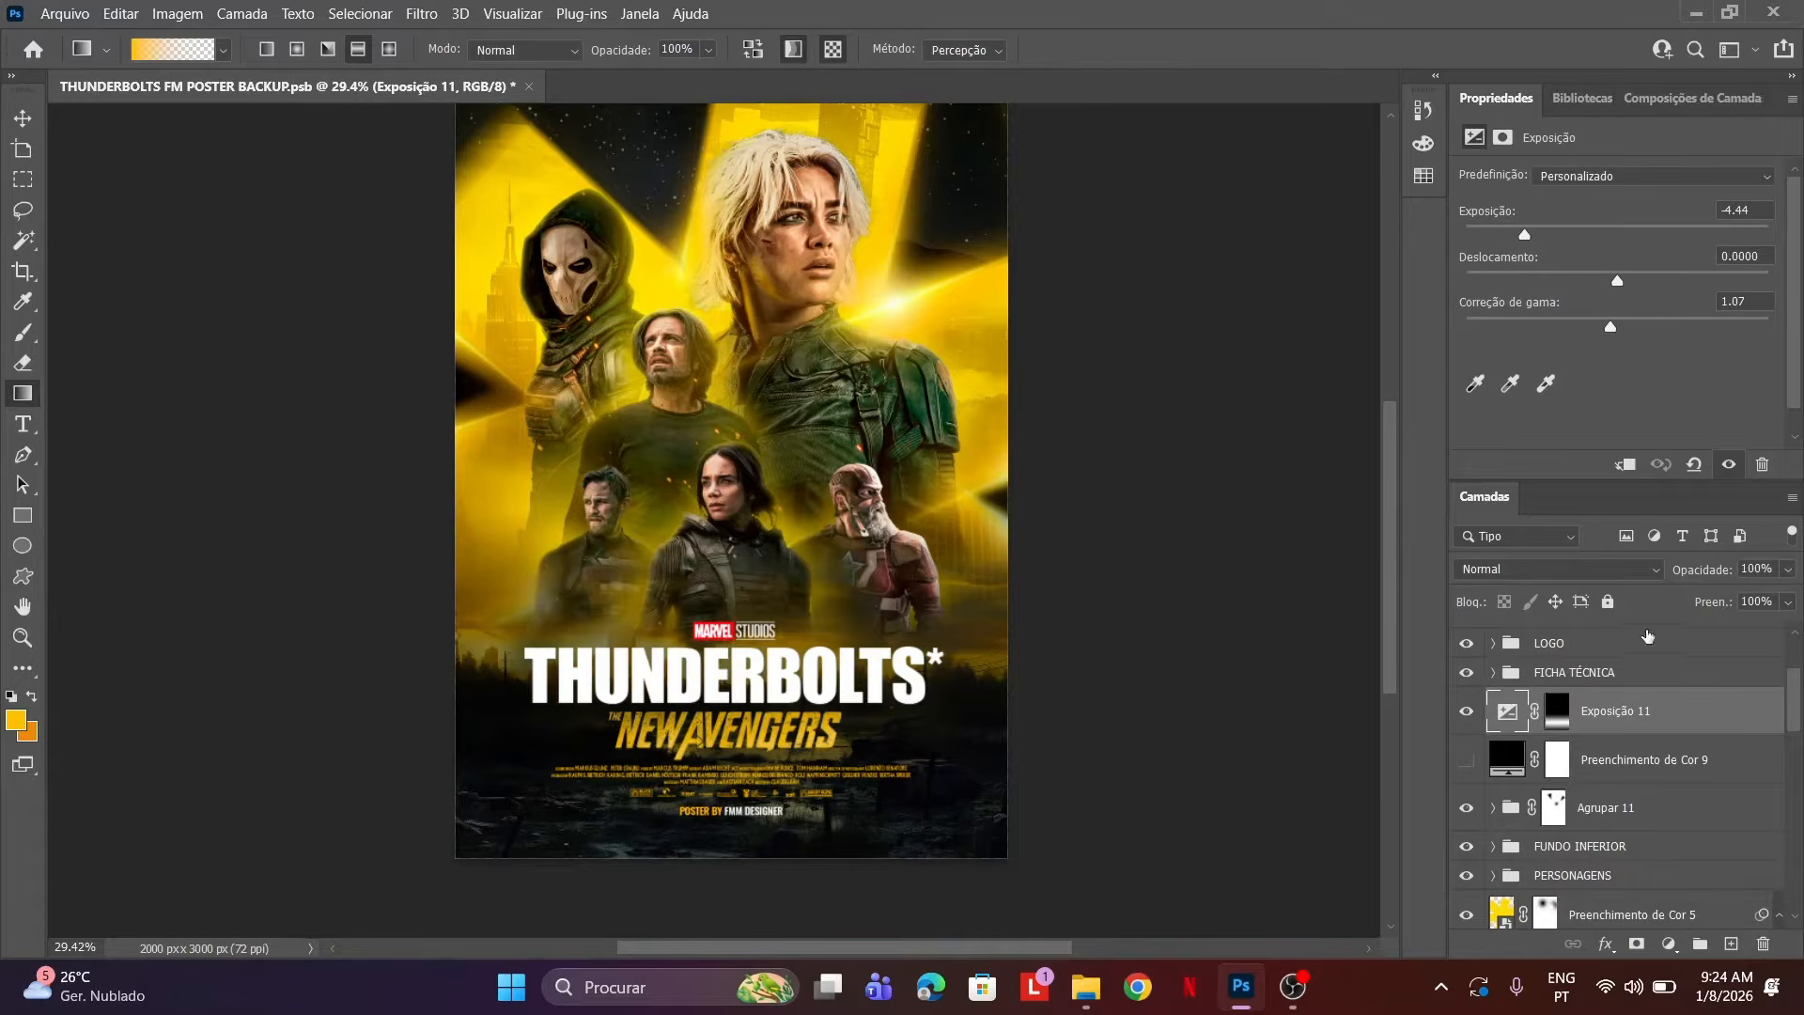
drag(1686, 575, 1674, 571)
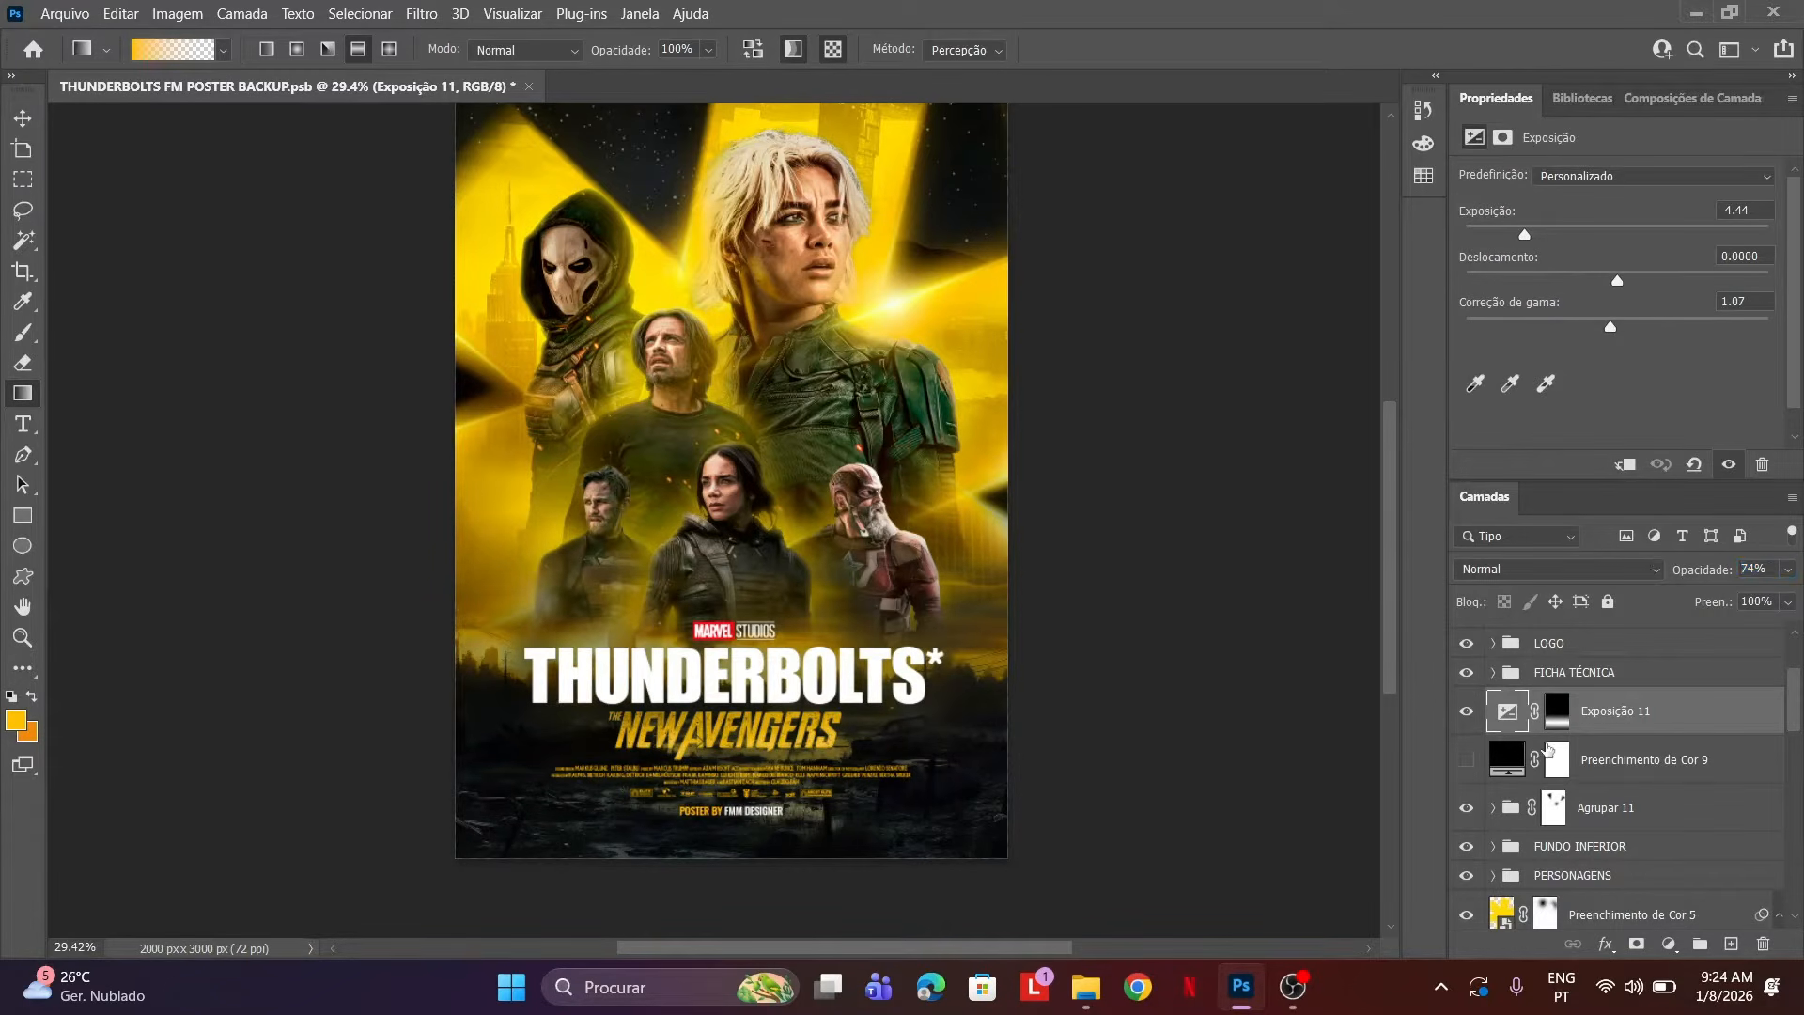
Add a drop shadow to the LOGO group with a neutral near-black shadow colour.
scroll(1584, 721, up, 1)
click(1555, 696)
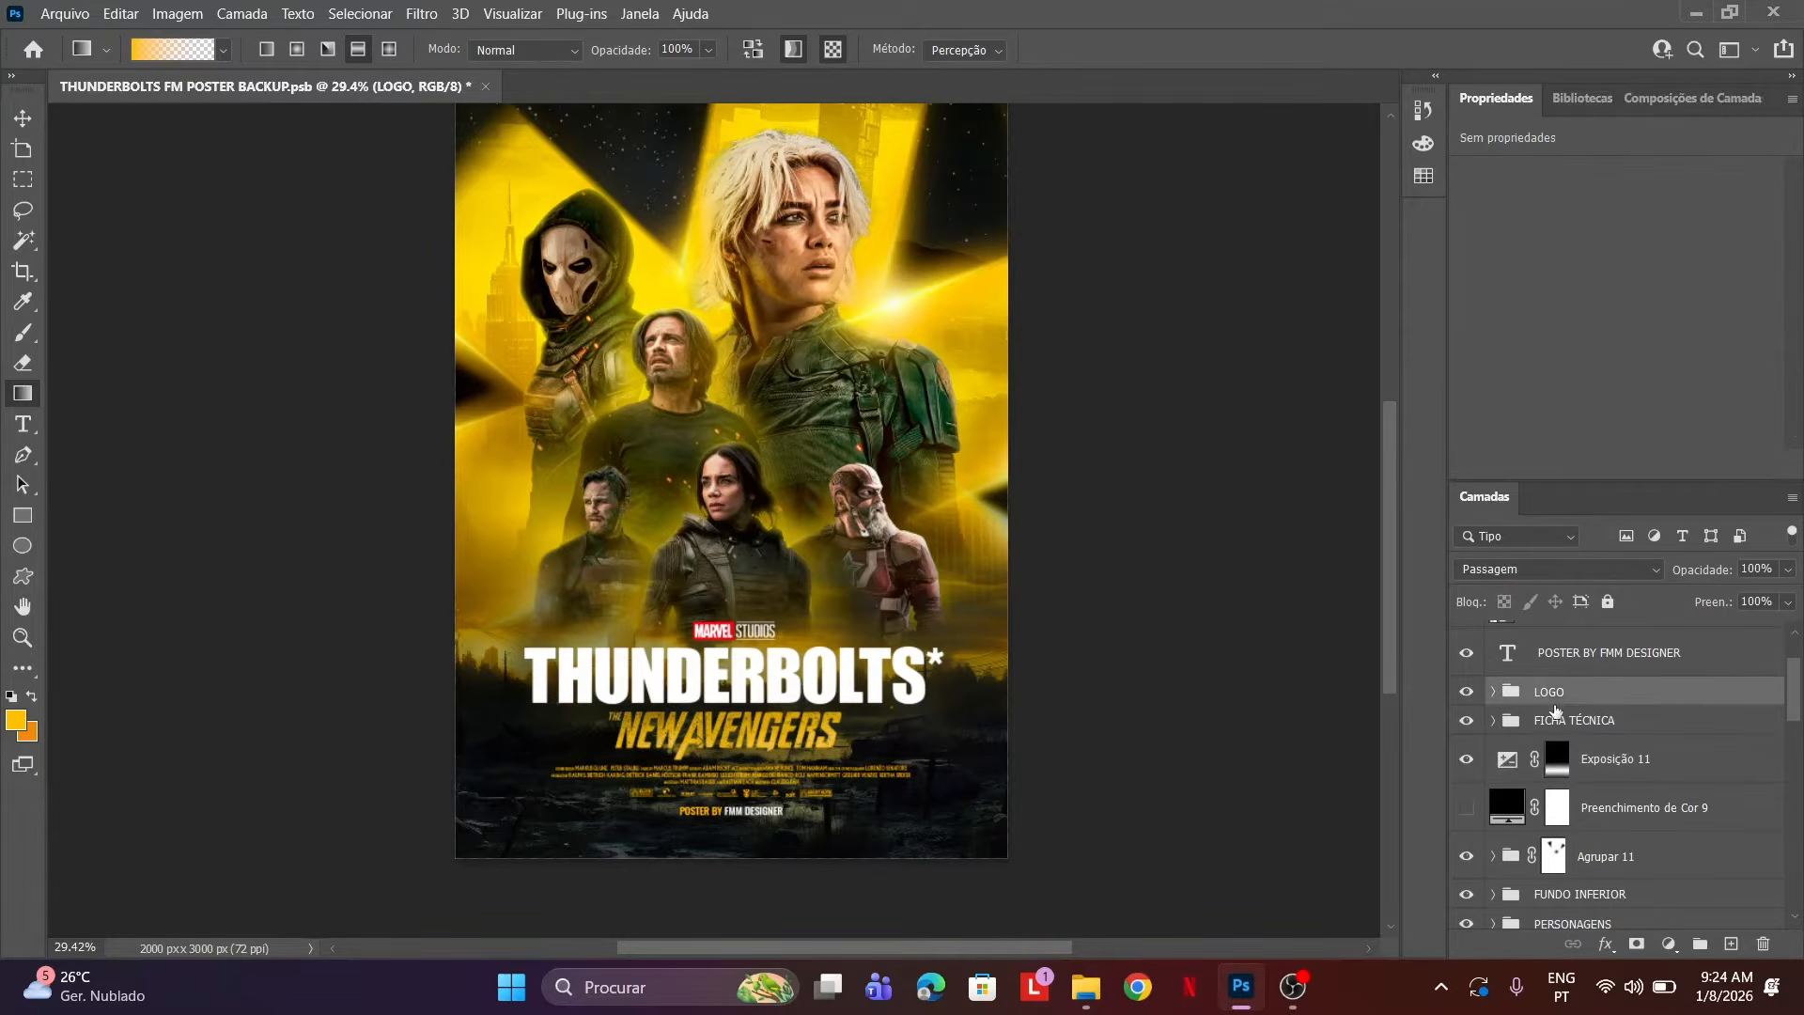
double_click(1760, 692)
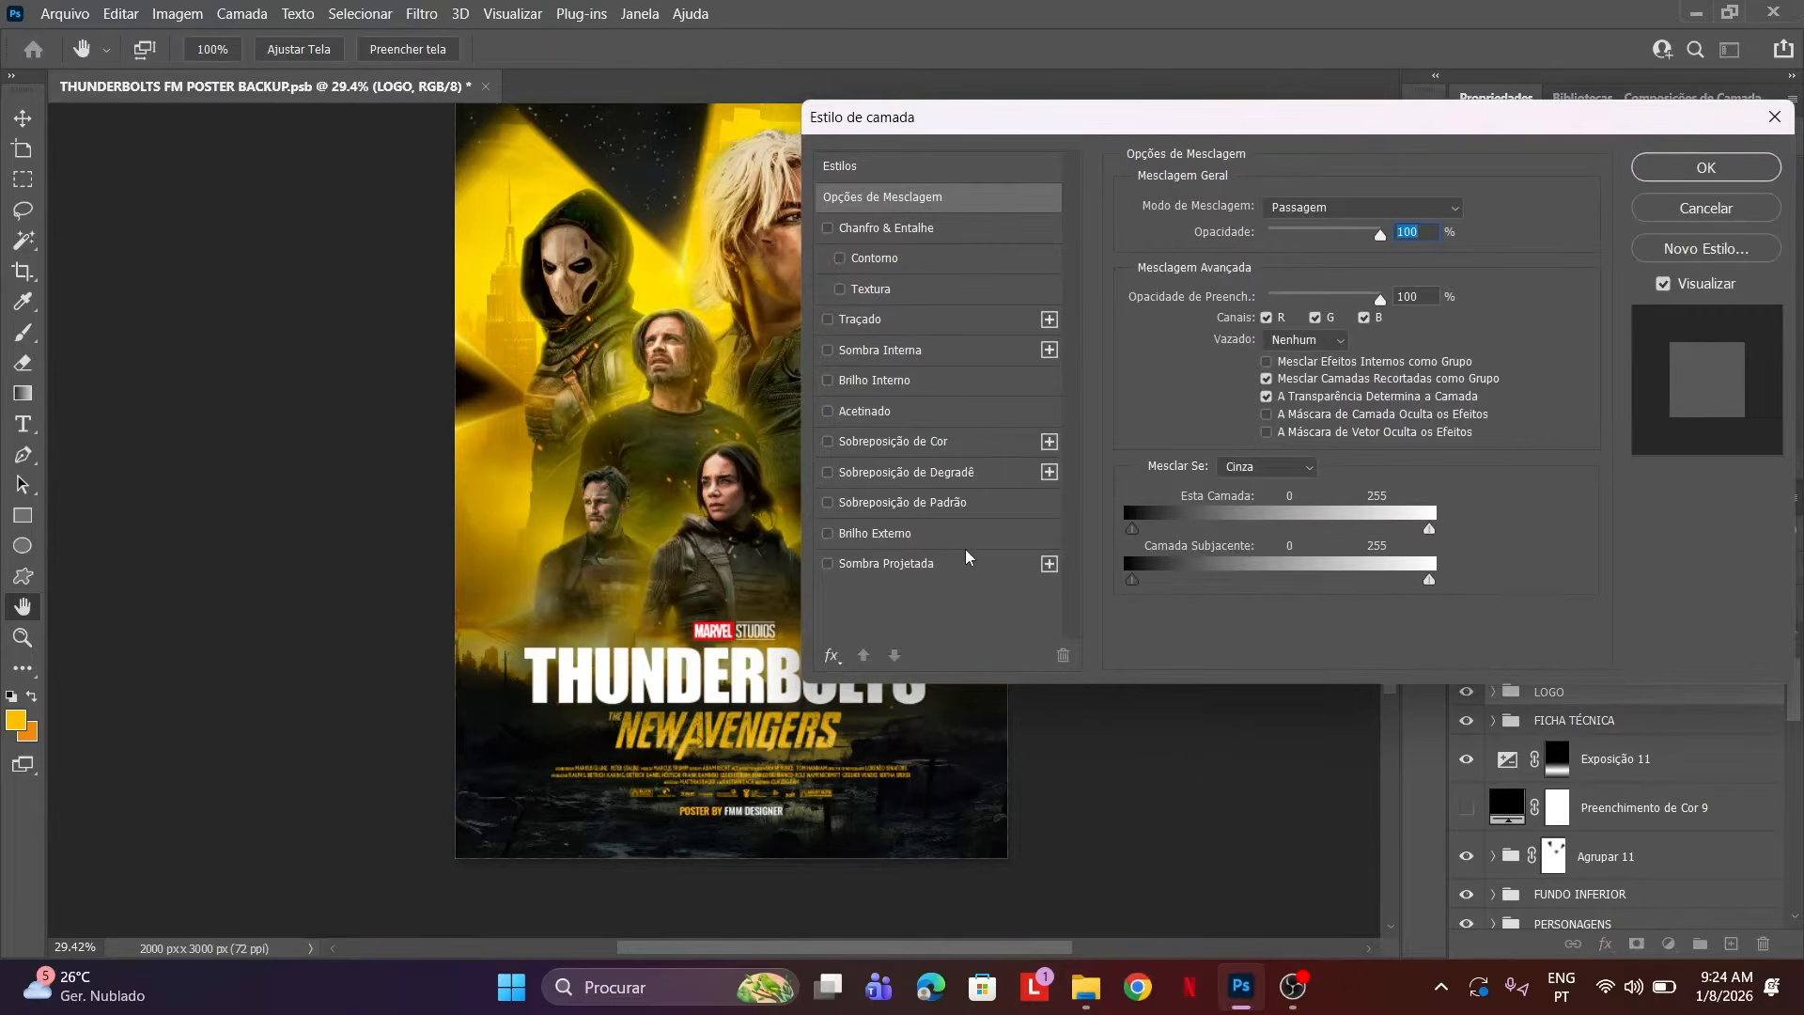
click(925, 573)
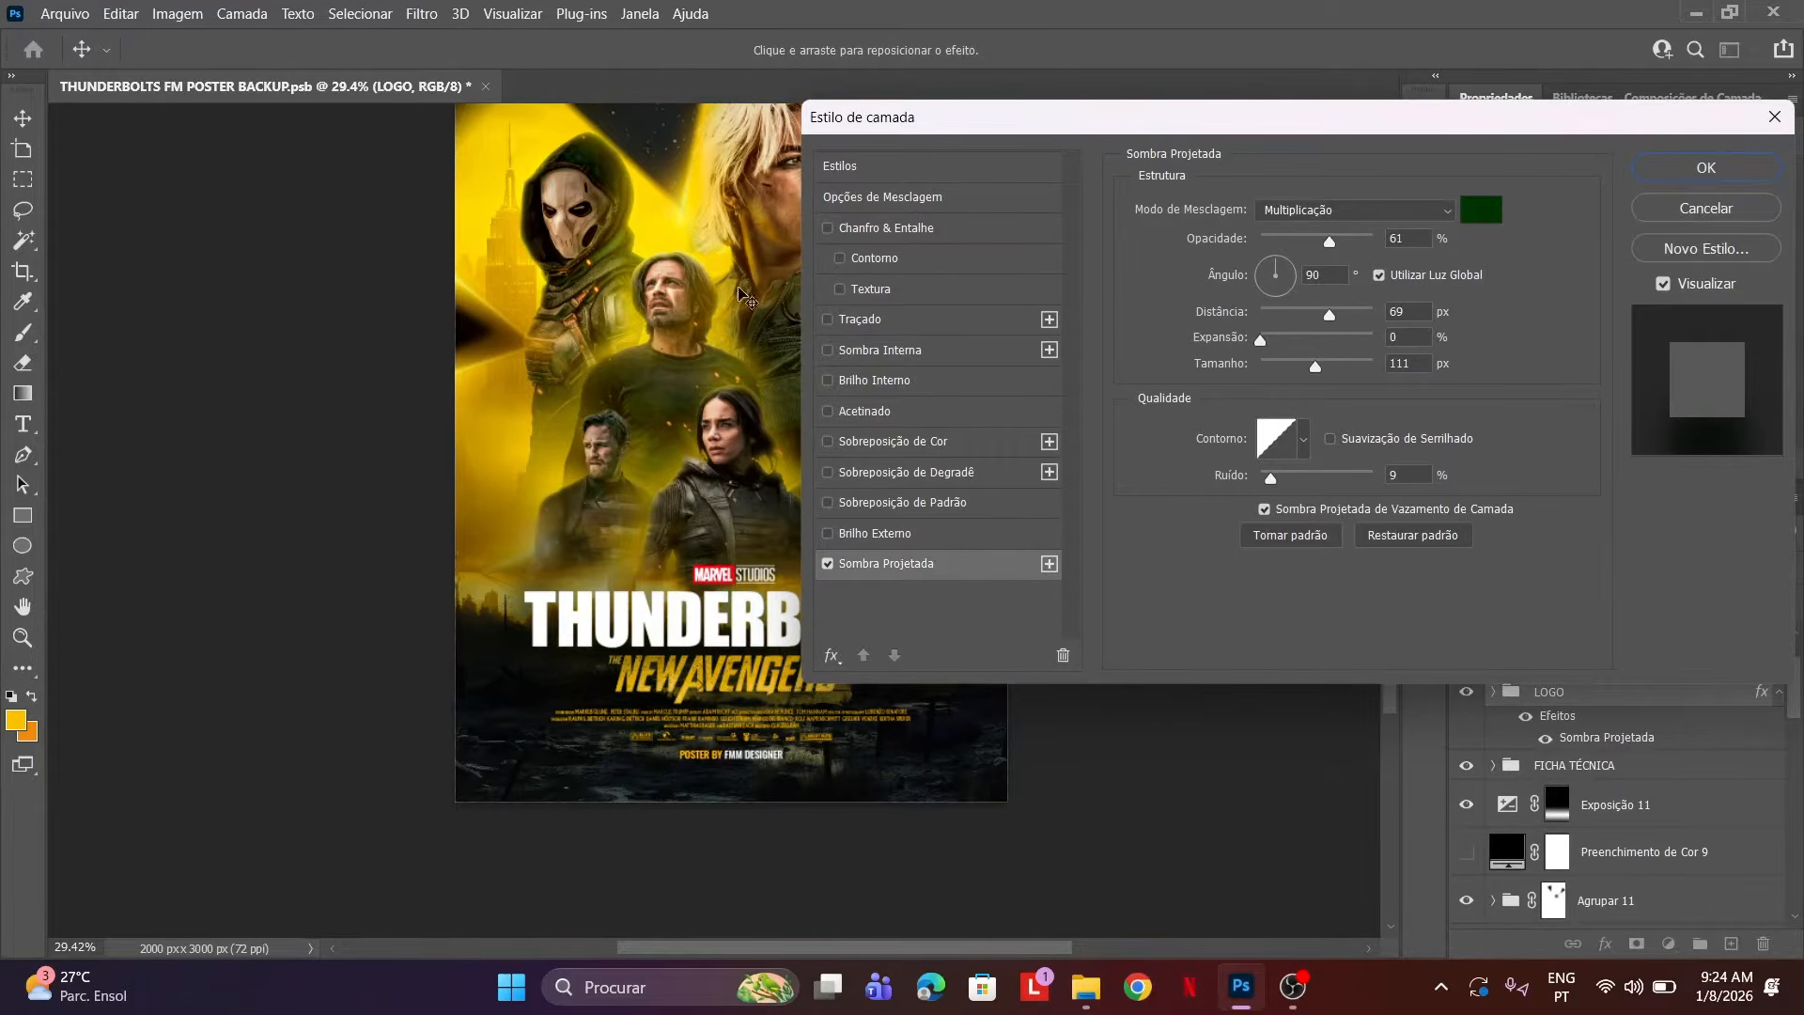
click(1480, 211)
click(1126, 416)
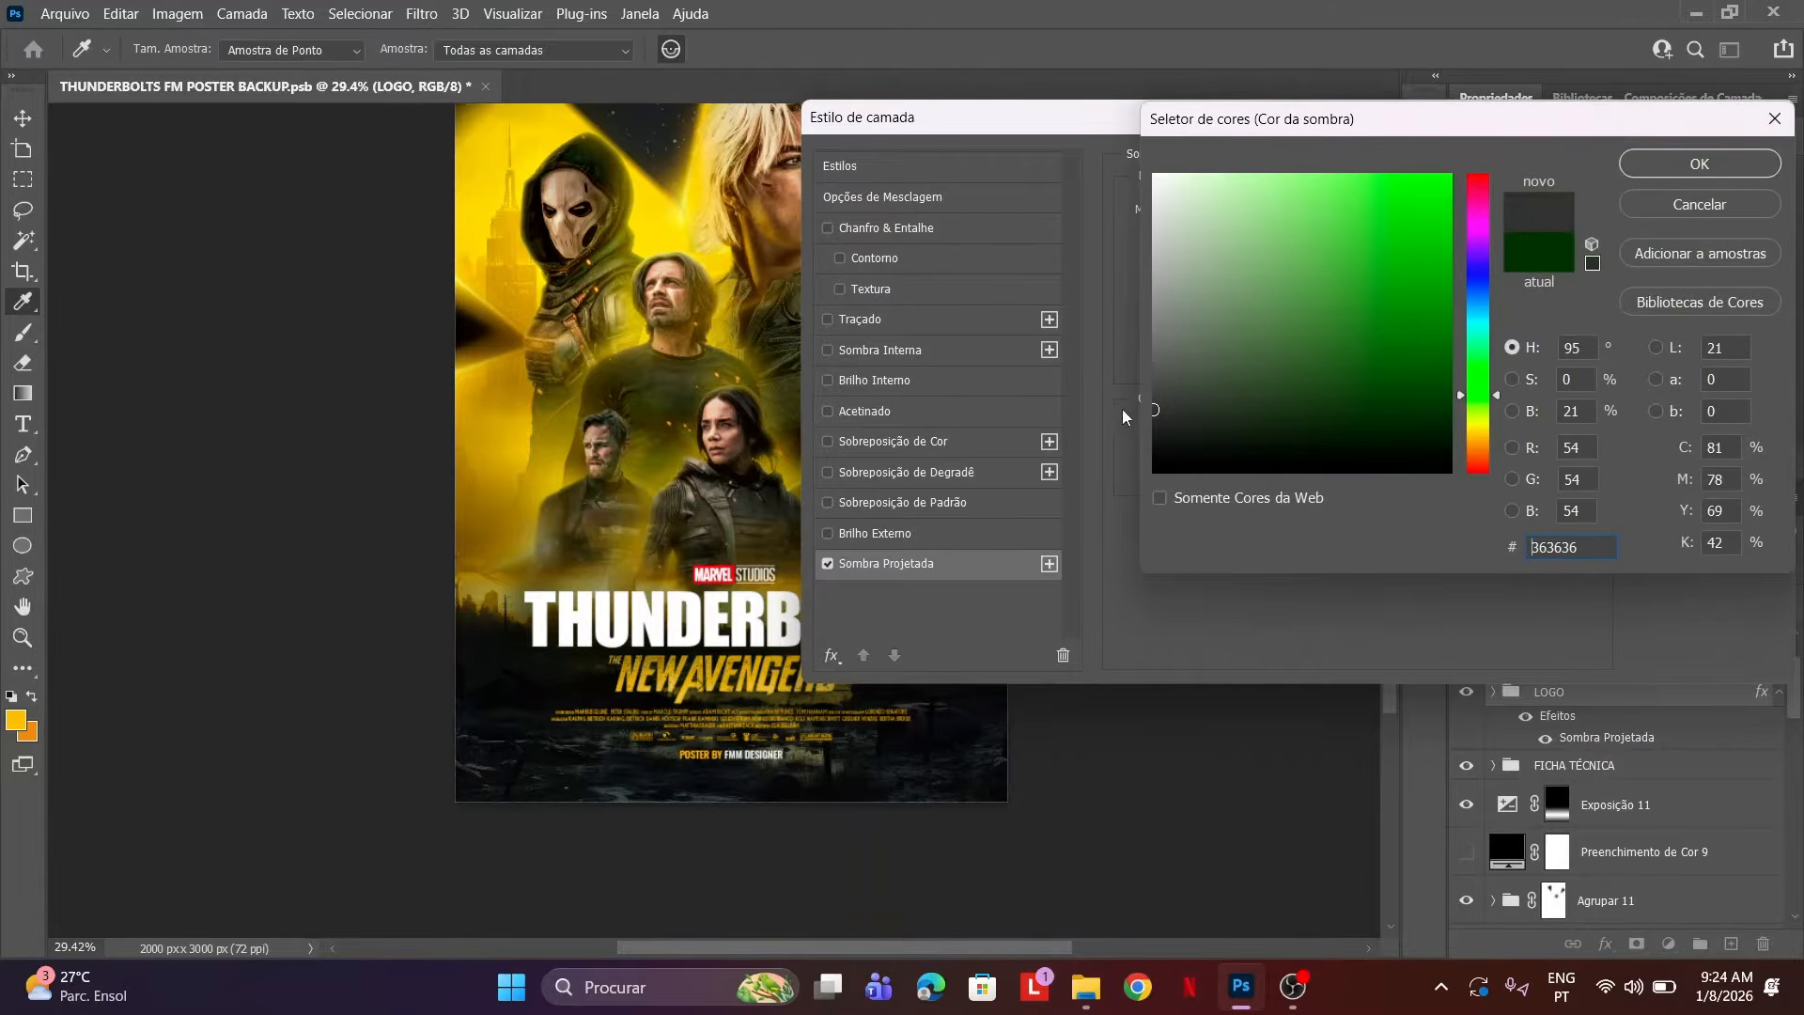
drag(1187, 376, 1125, 447)
key(Return)
key(Return)
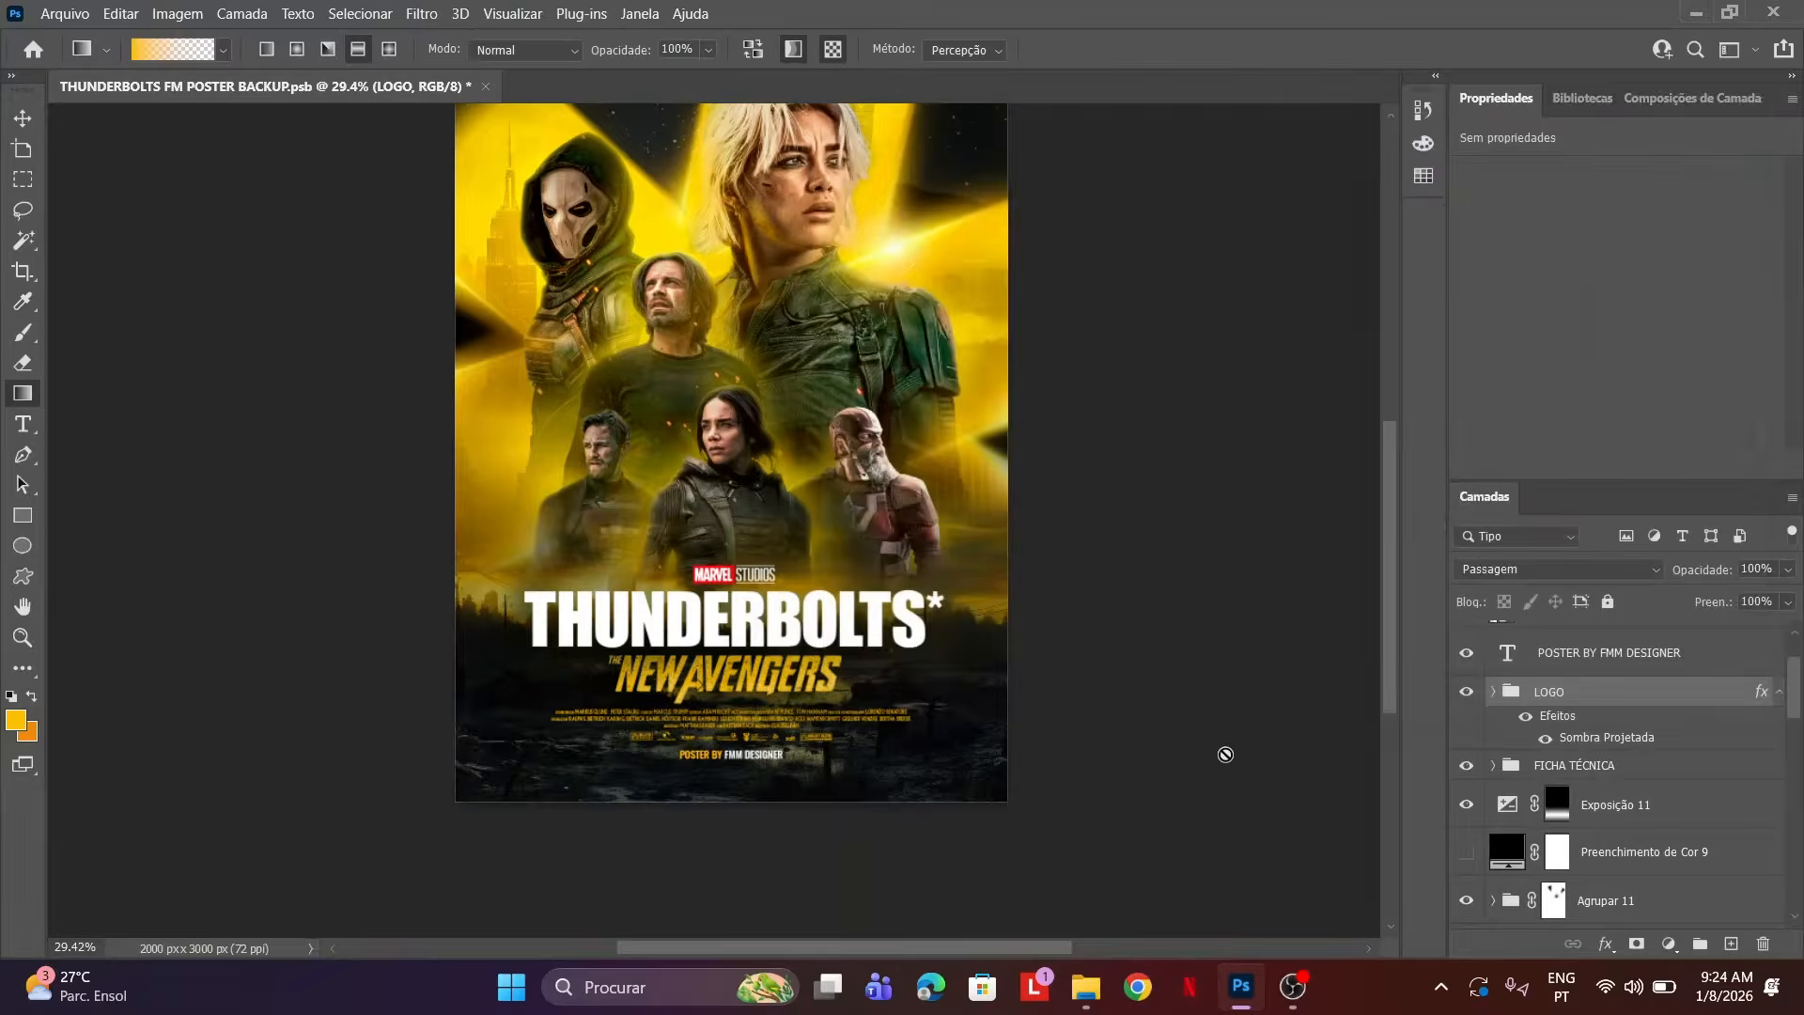
Compare the poster with and without the LOGO group's drop shadow and the Exposição 11 adjustment.
scroll(1505, 862, up, 1)
scroll(1505, 862, up, 1)
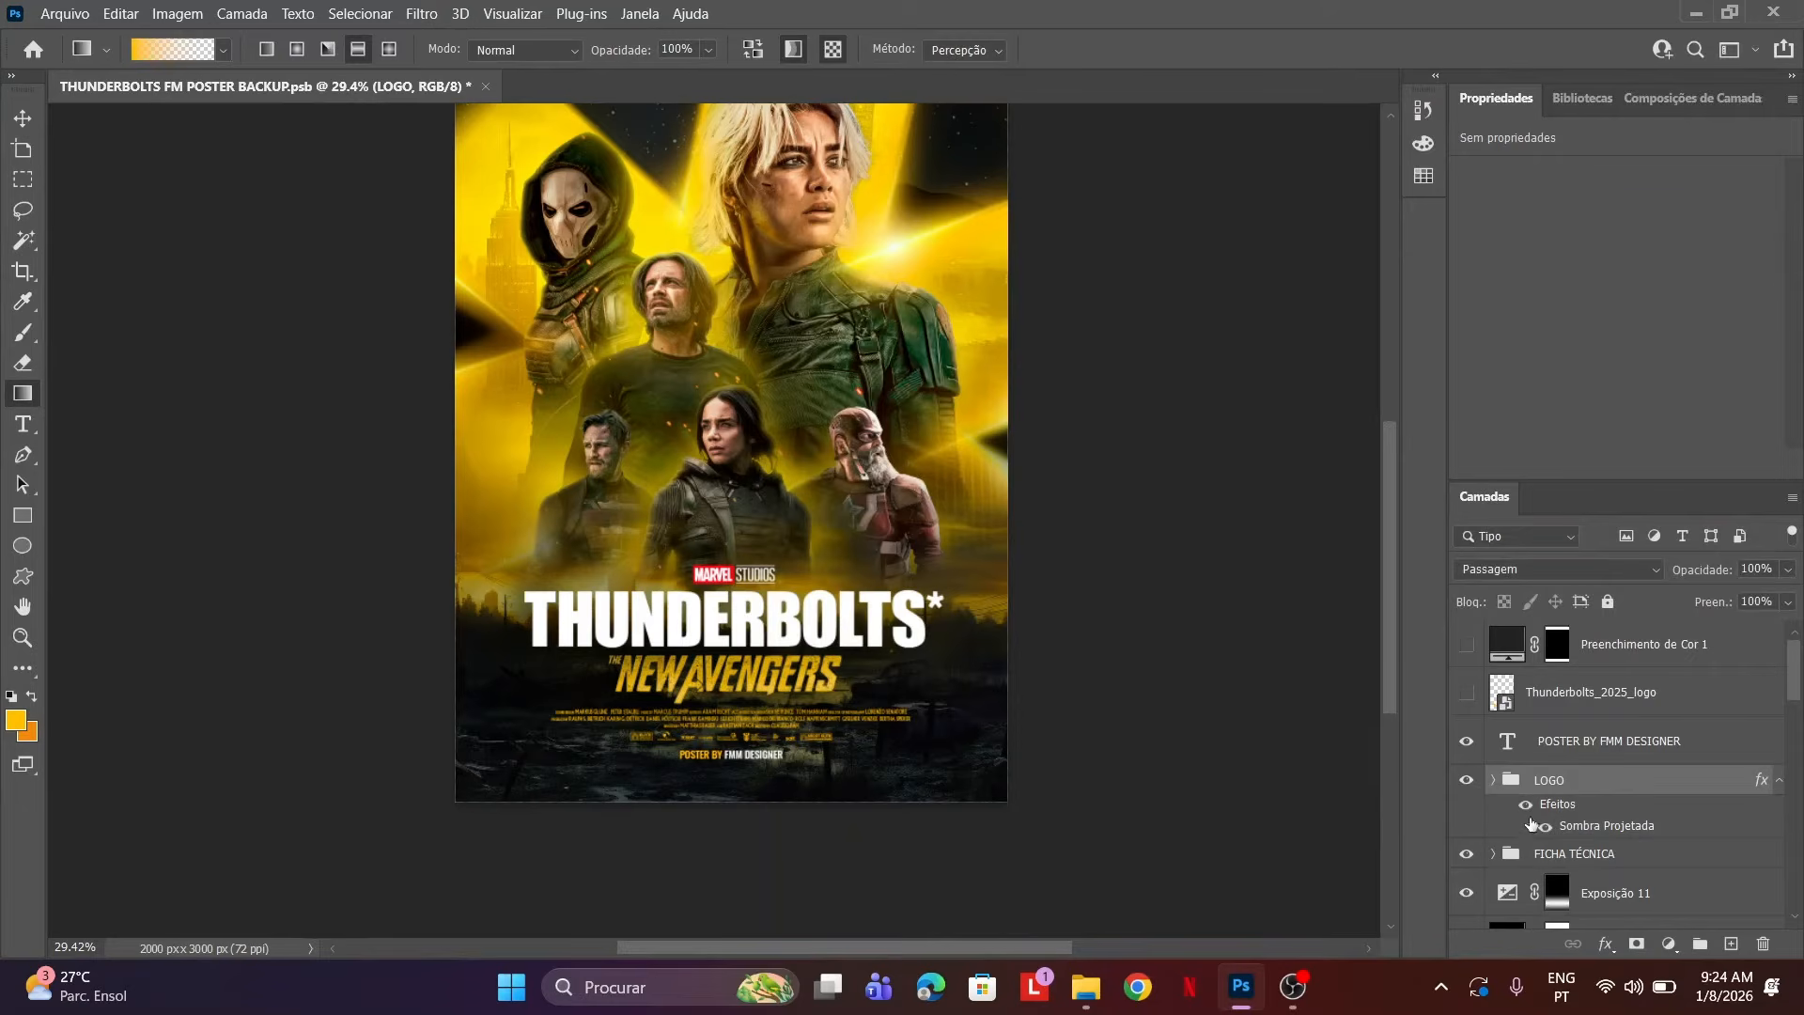
click(1528, 809)
click(1528, 809)
click(1528, 809)
click(1528, 809)
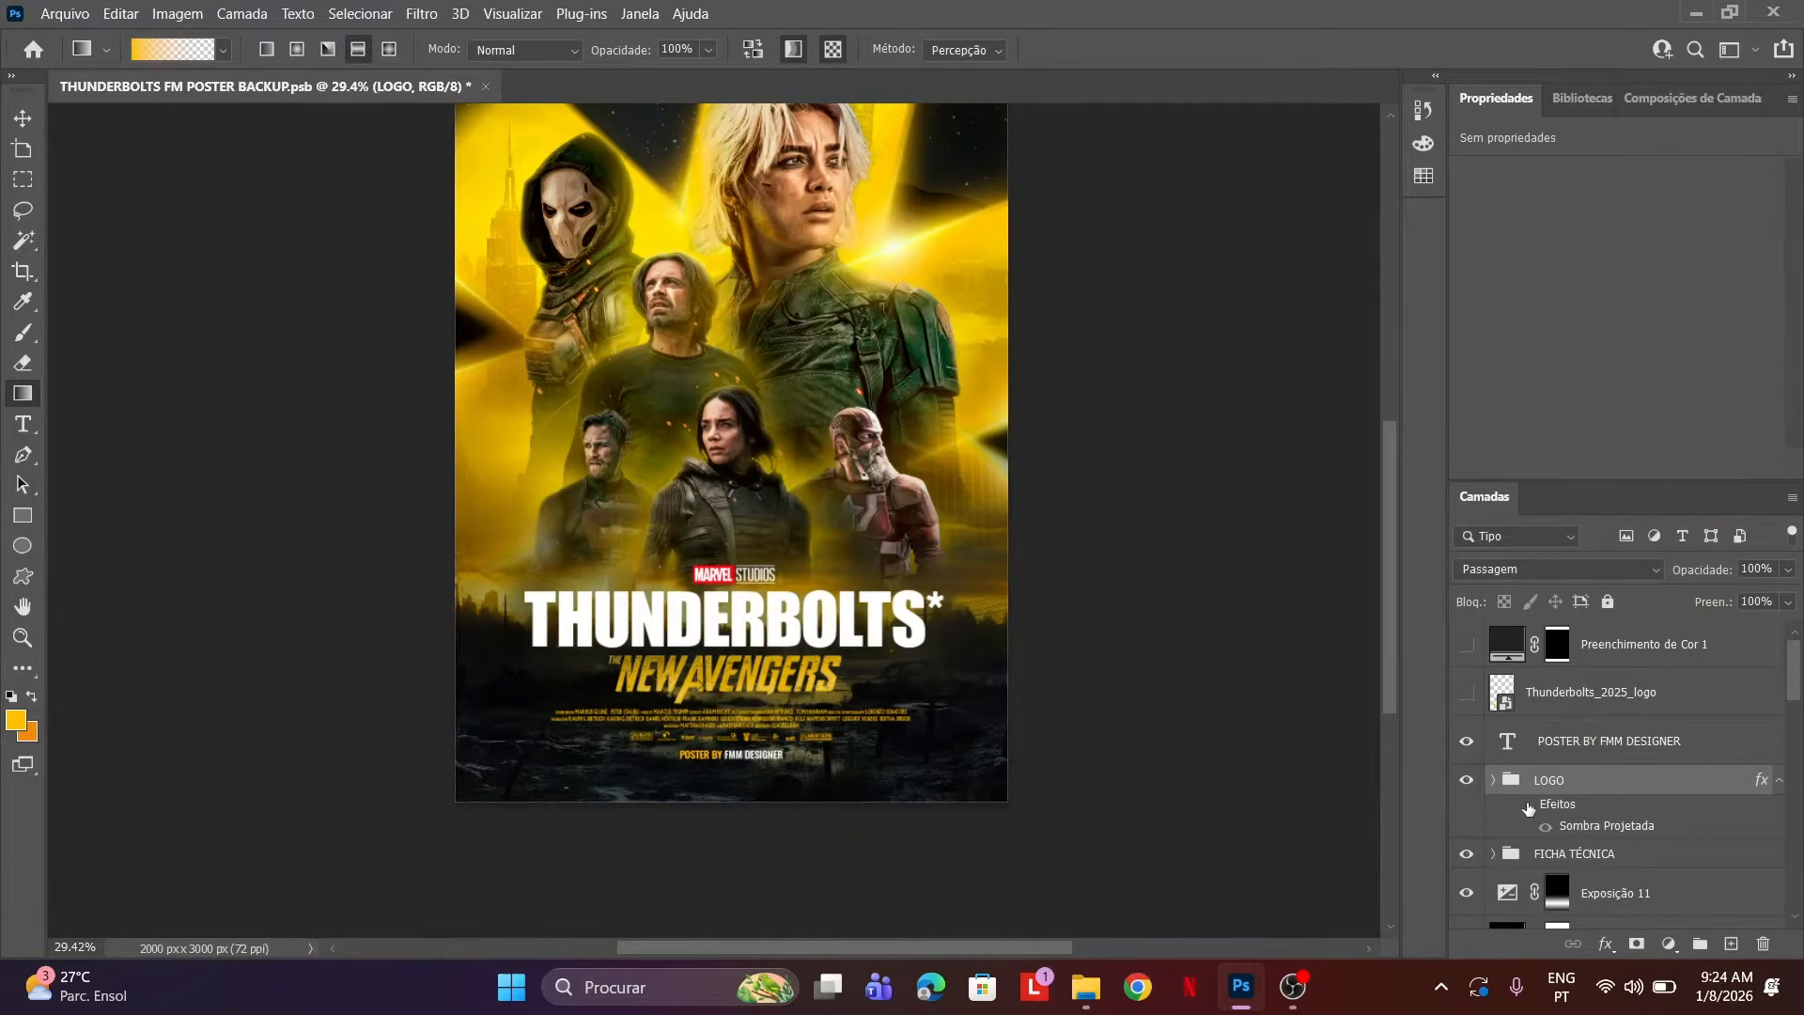
click(1528, 809)
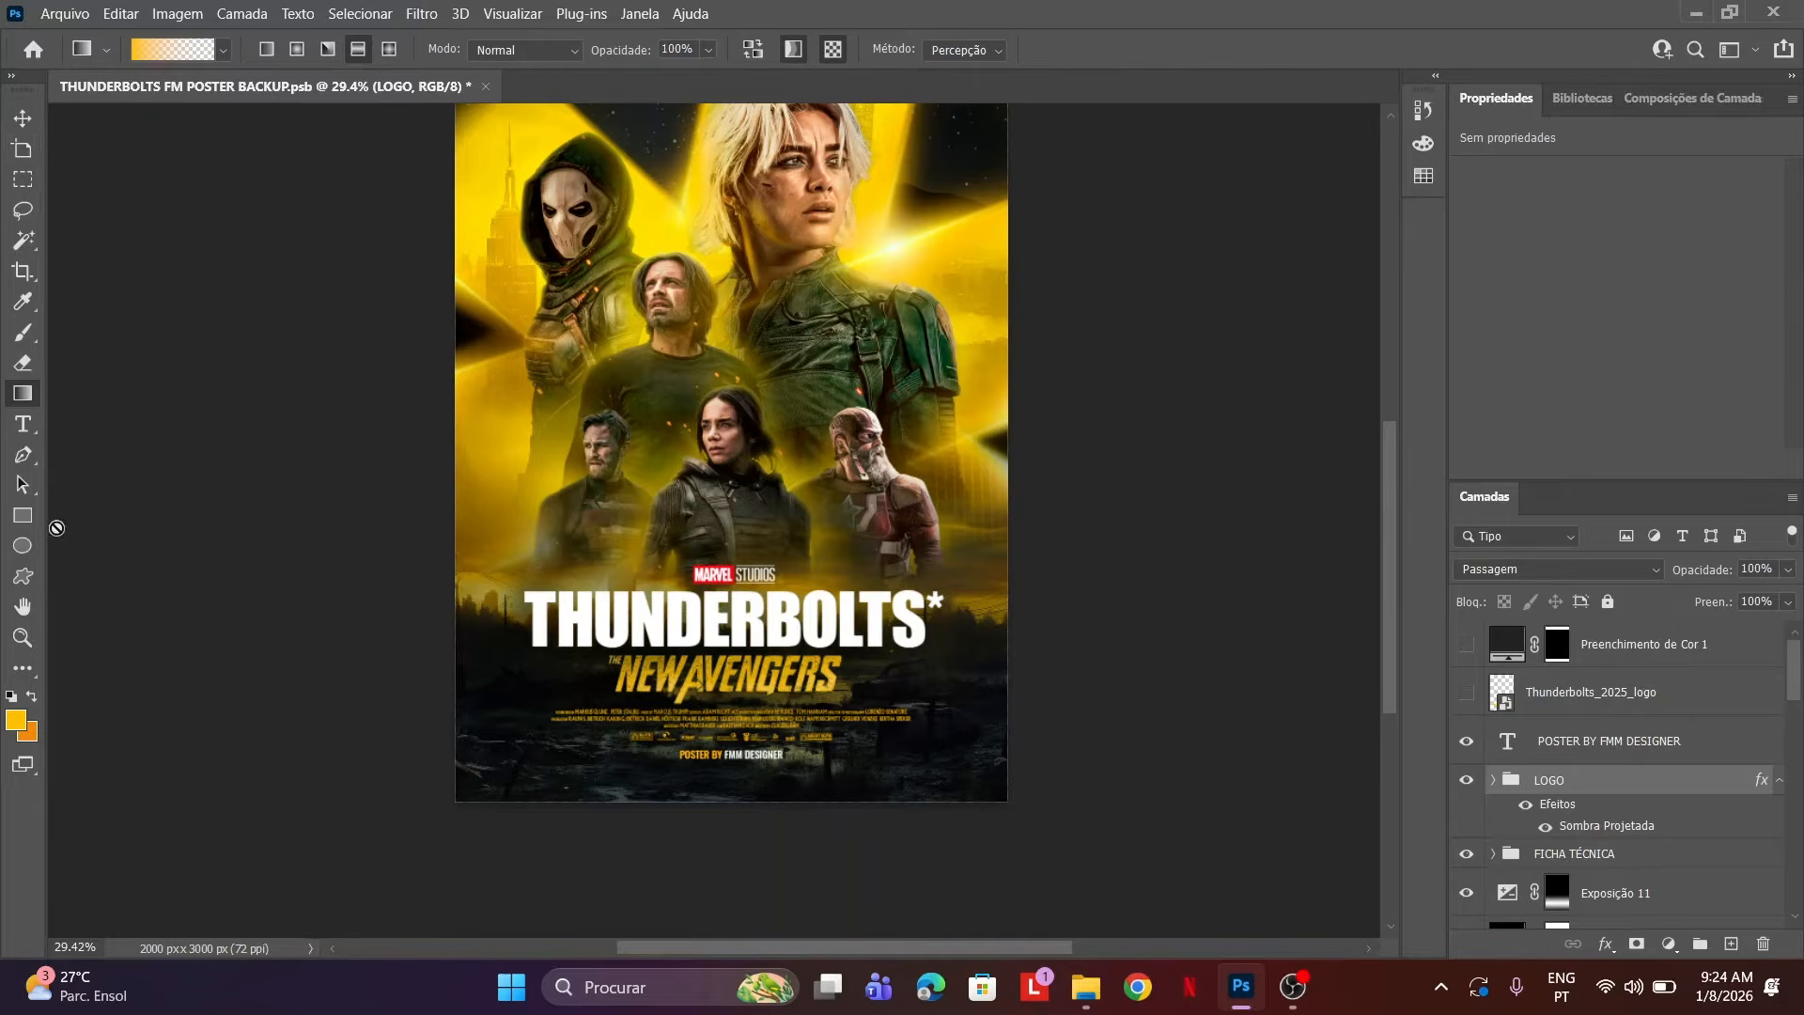
click(15, 122)
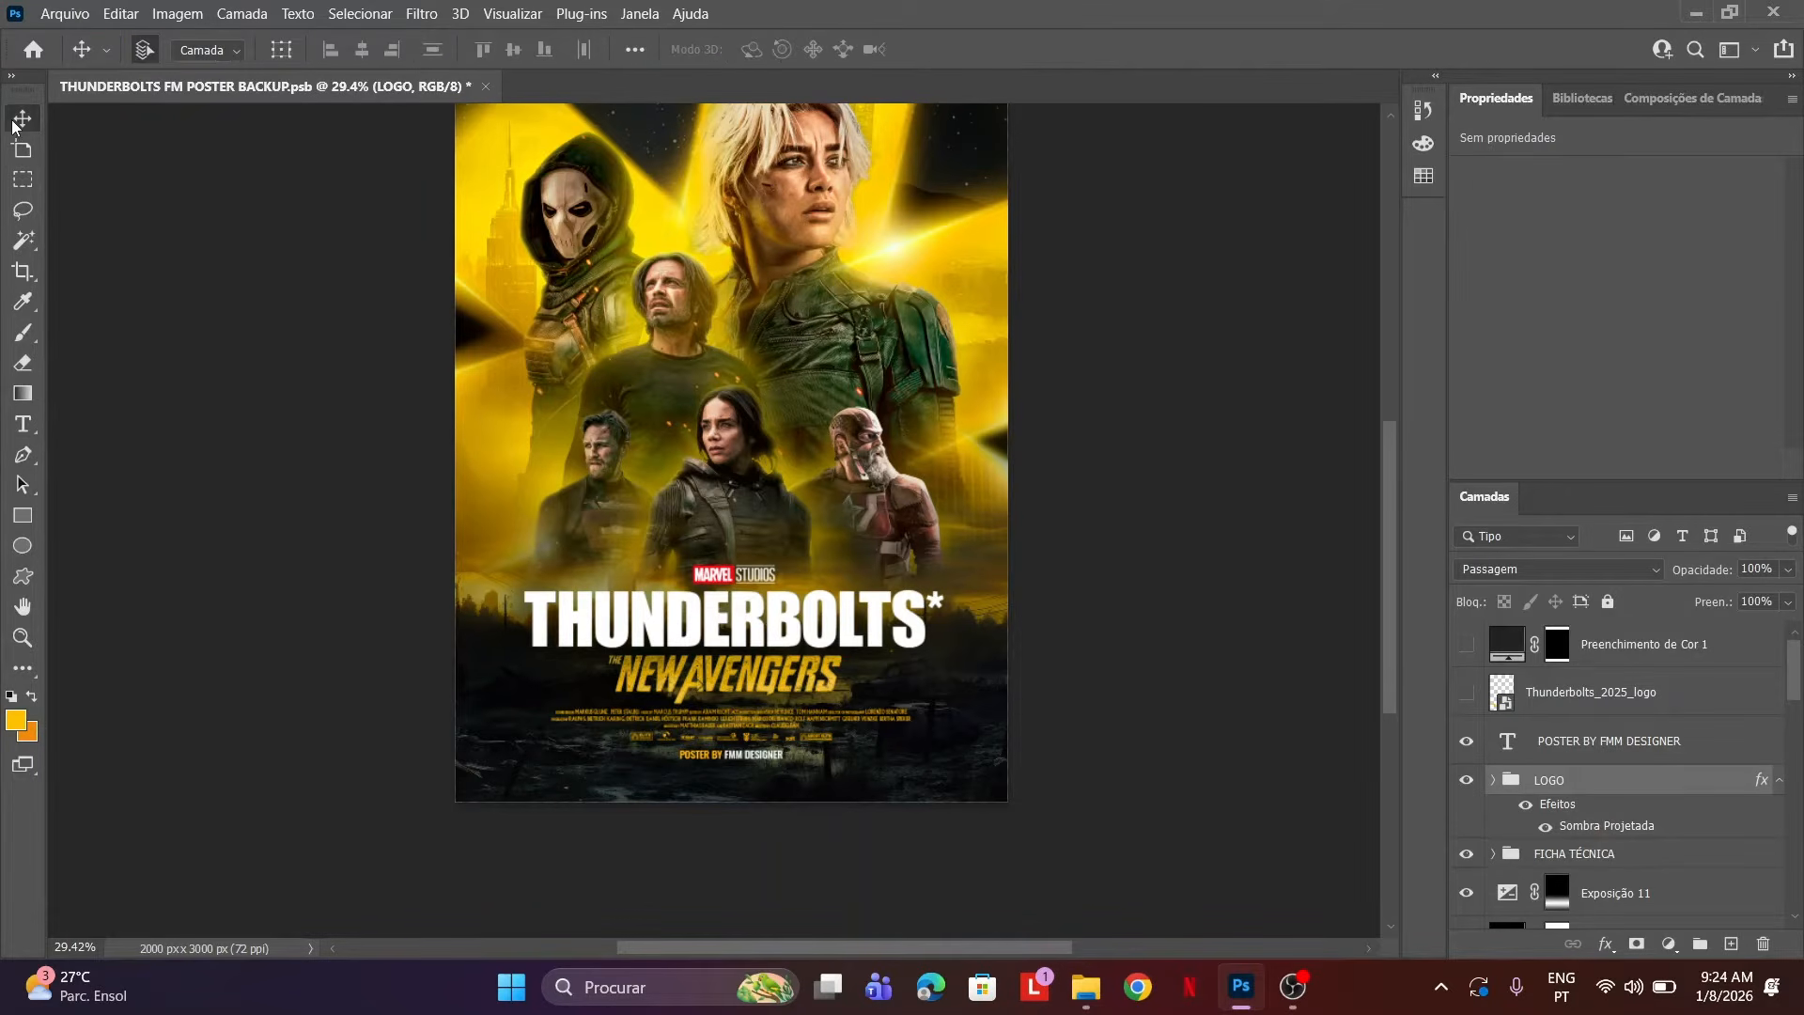
click(1525, 807)
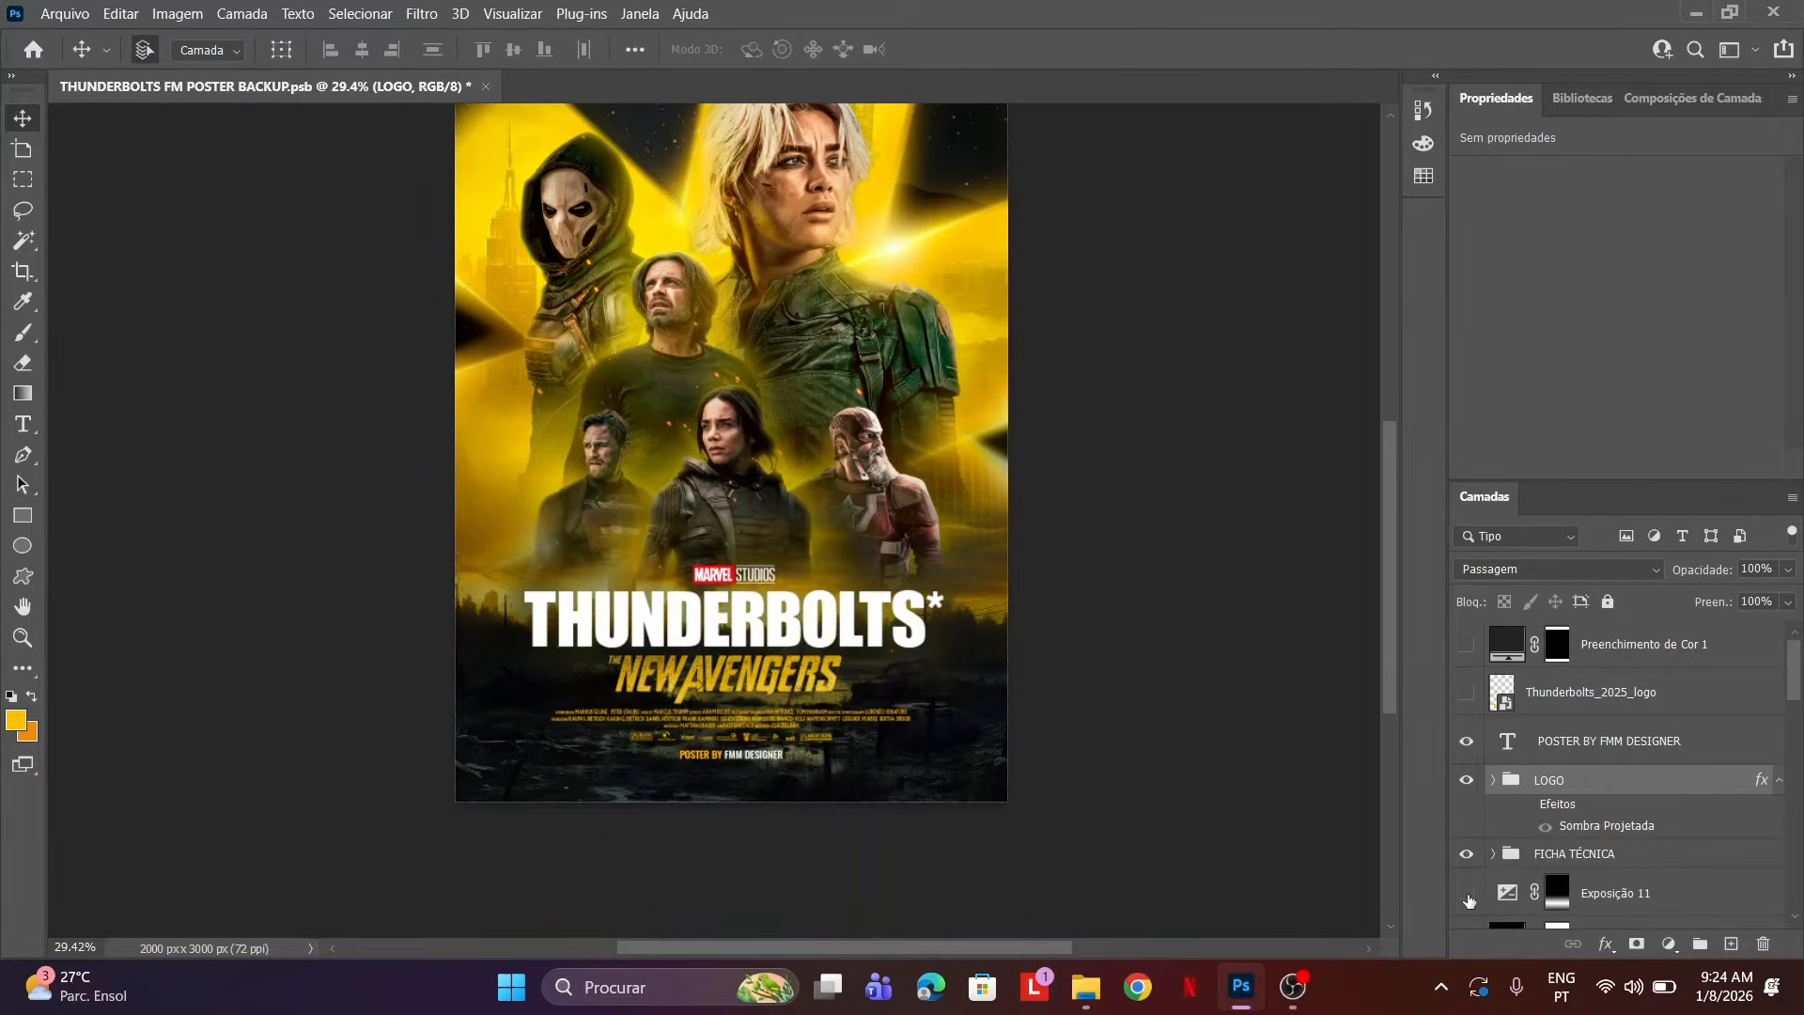
click(1466, 895)
click(1526, 807)
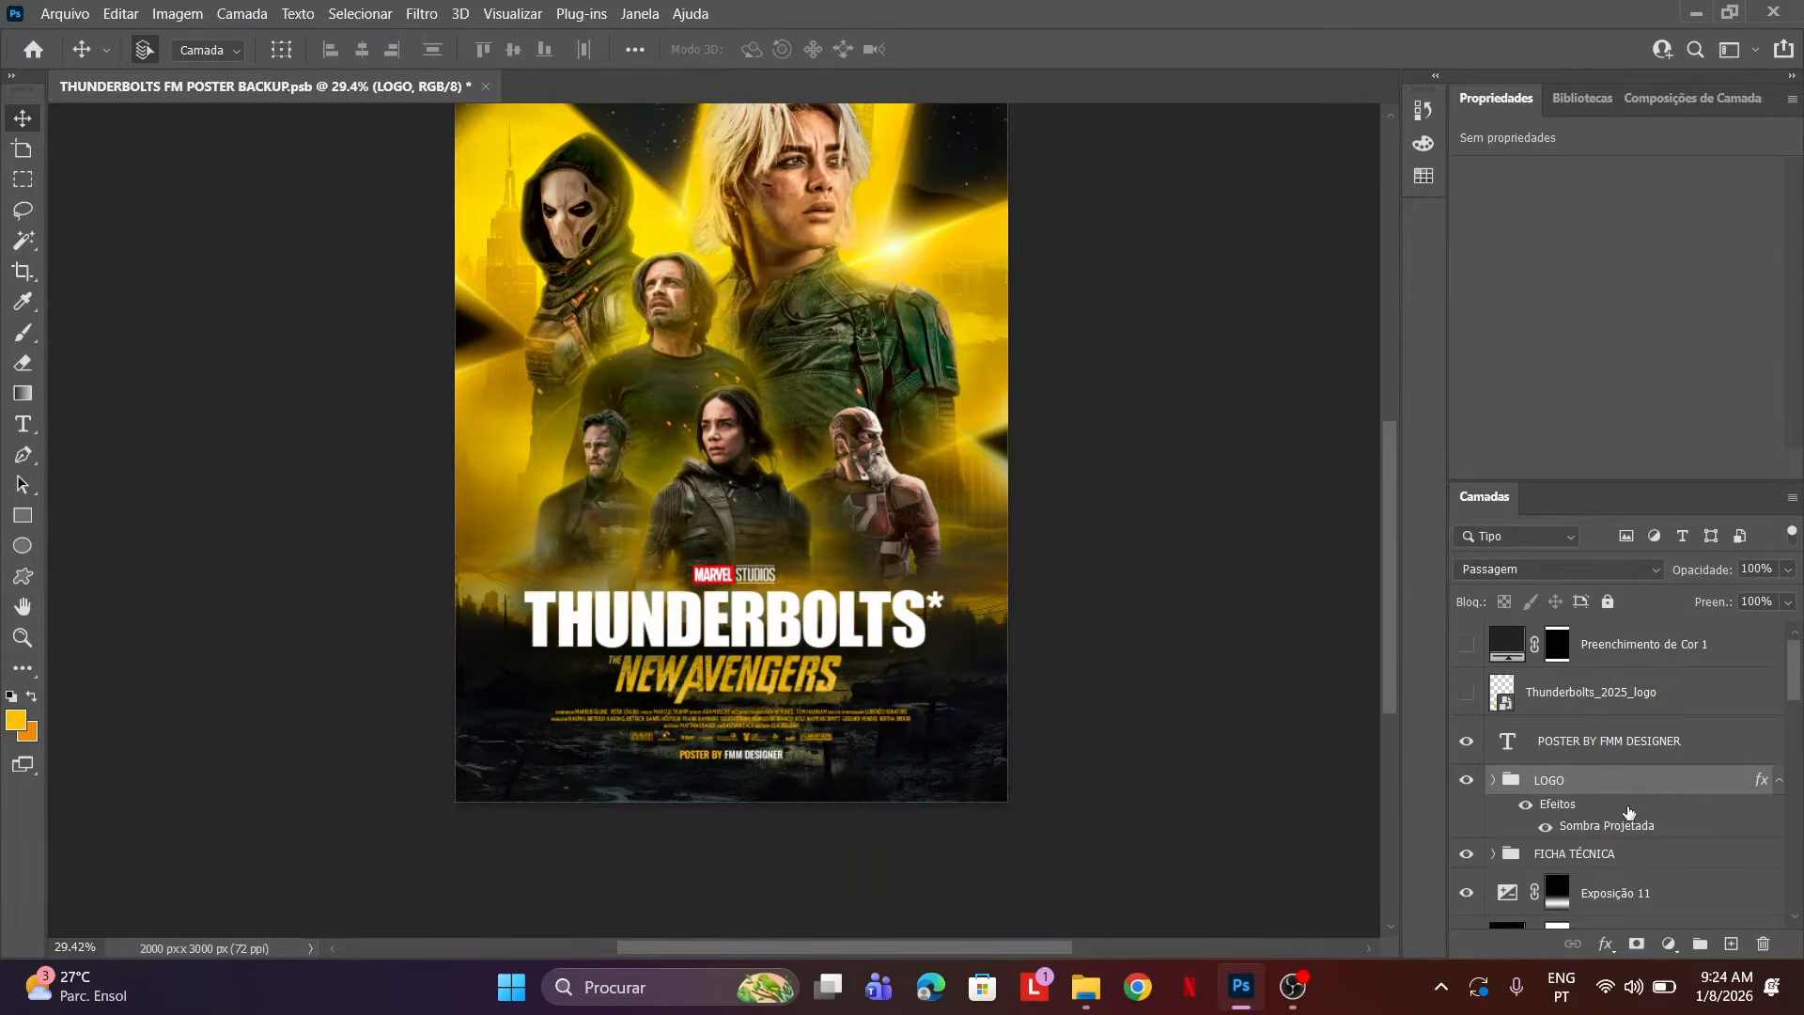
Unlink the Exposição 11 mask, squash it to 73.75% of its height and move it down to Y 2404 px.
scroll(1628, 812, down, 1)
click(1559, 845)
click(1535, 847)
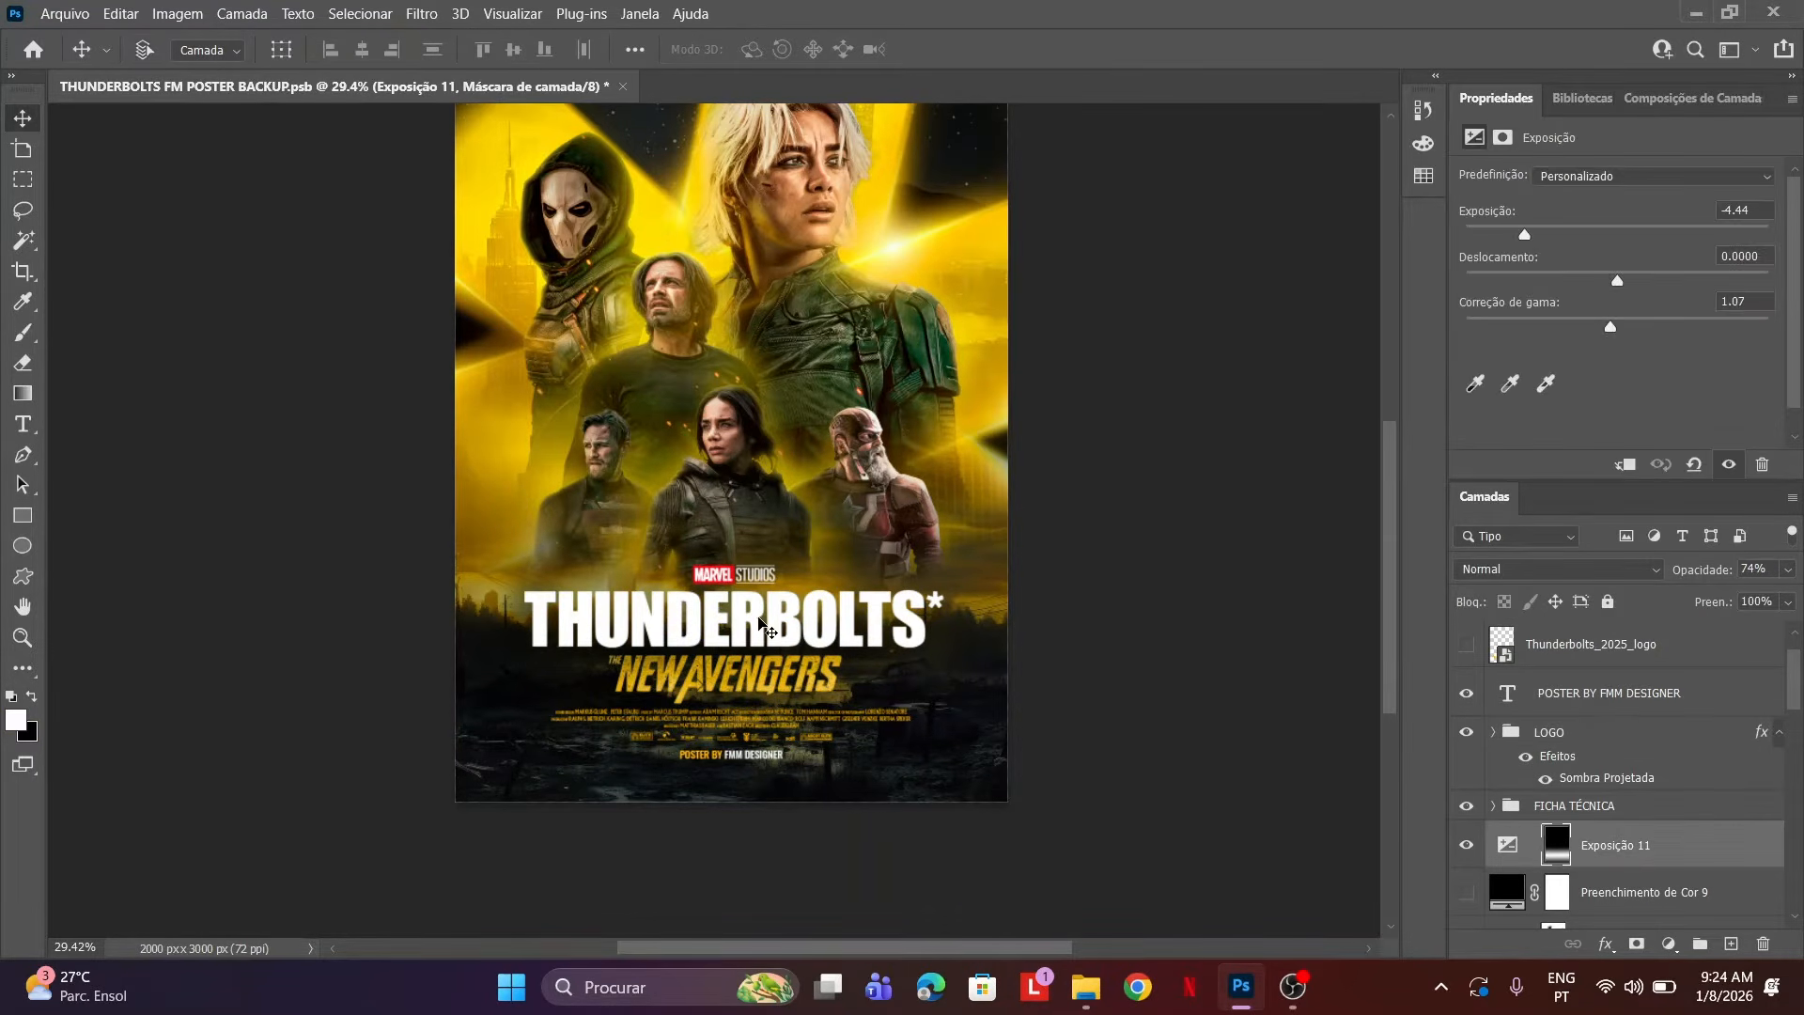
key(ctrl+t)
drag(730, 802, 730, 696)
drag(810, 610, 807, 683)
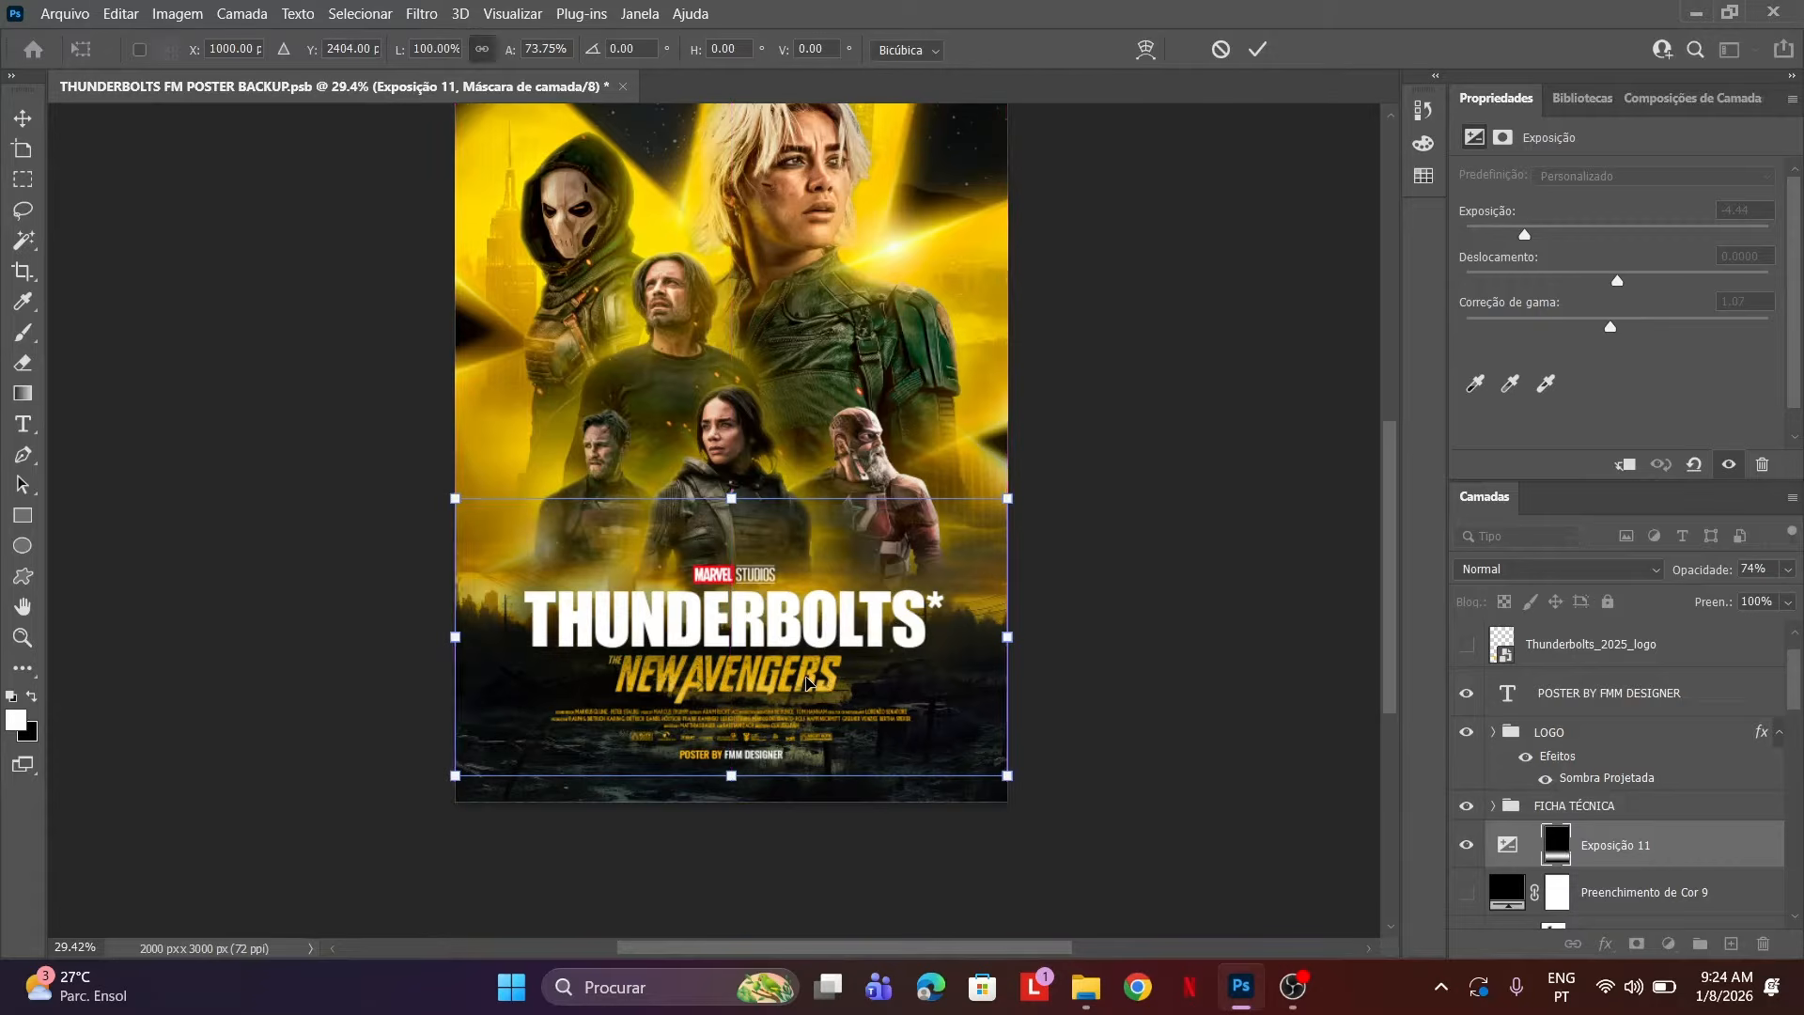
key(Return)
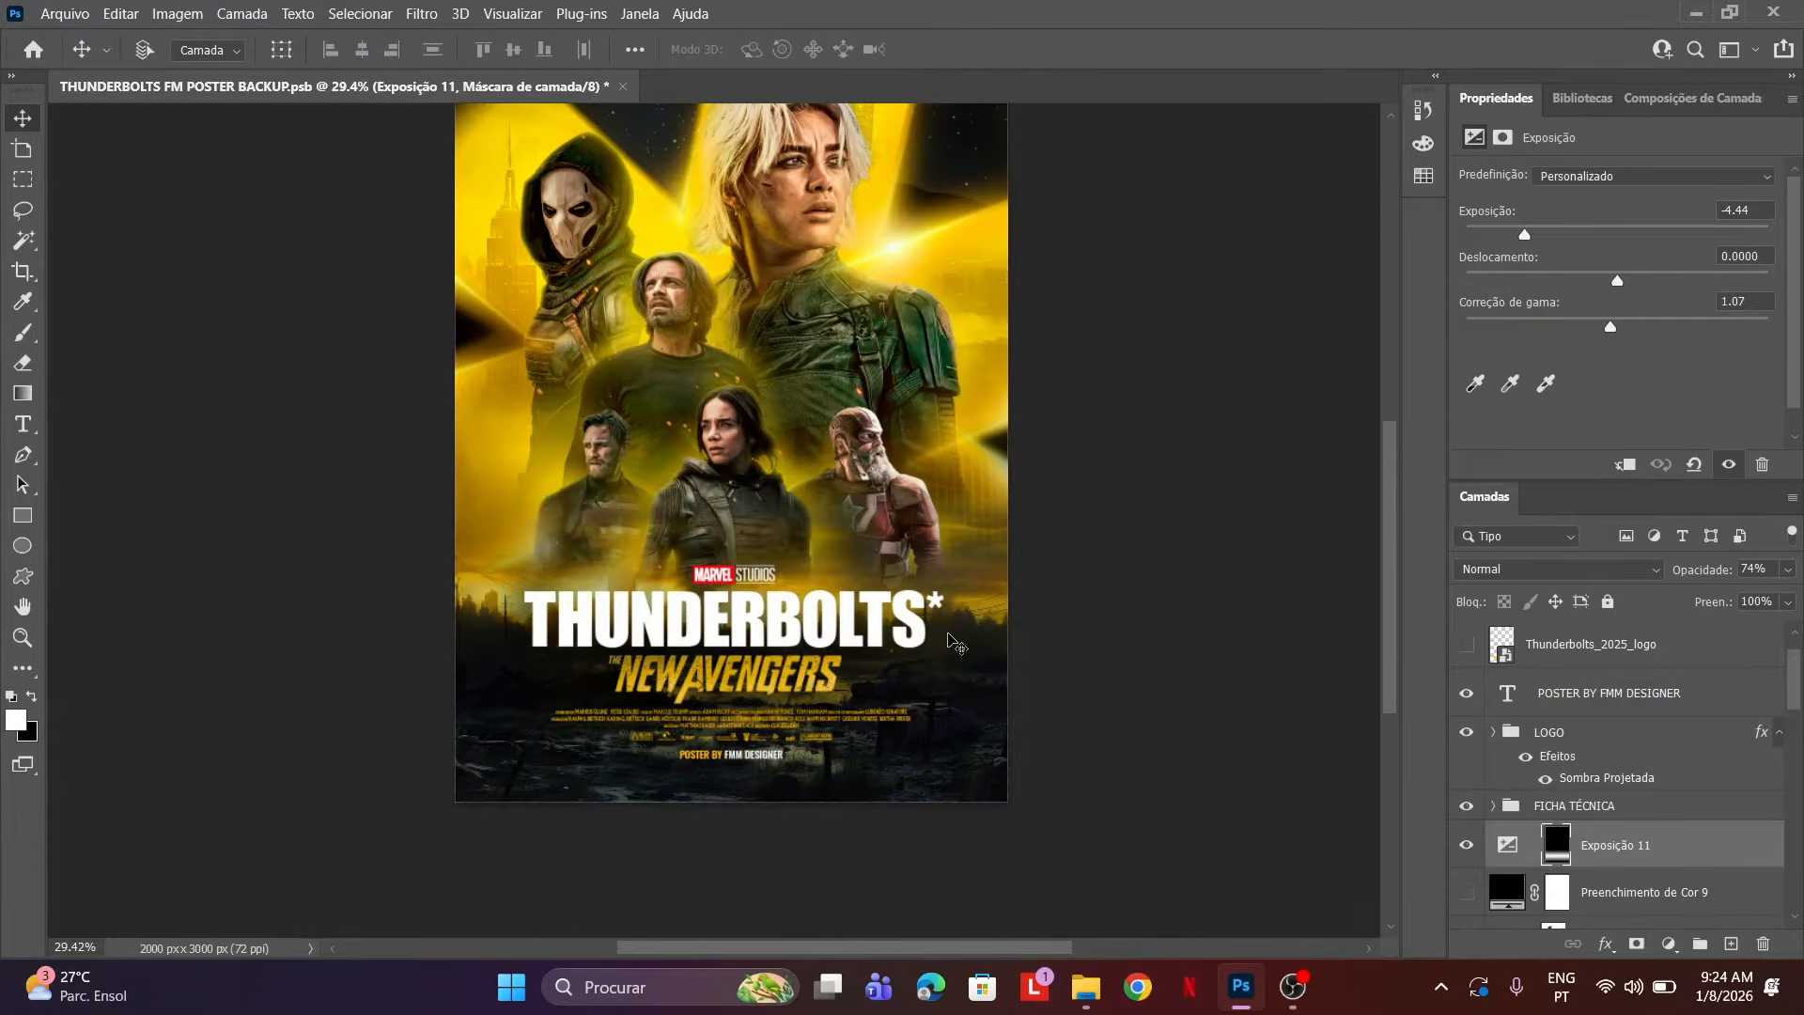
Feather the Exposição 11 mask by 53.6 px and check the result on the whole poster.
alt+click(1557, 857)
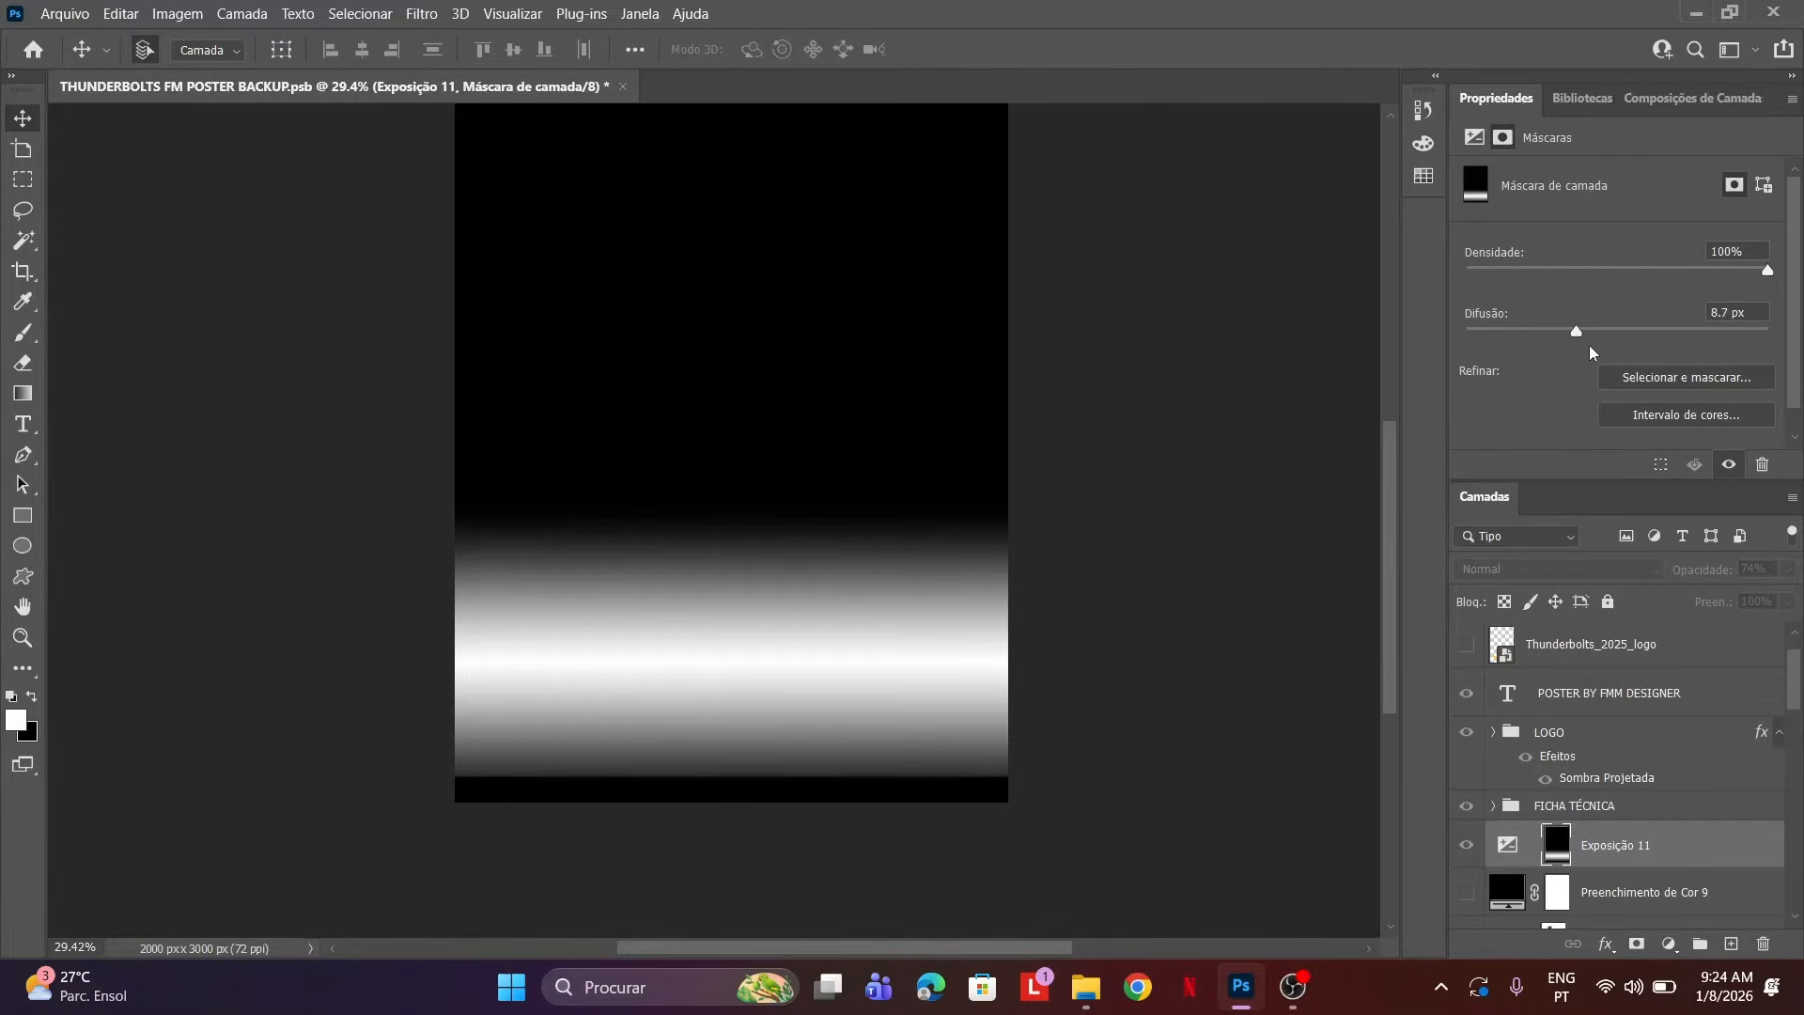
click(1652, 330)
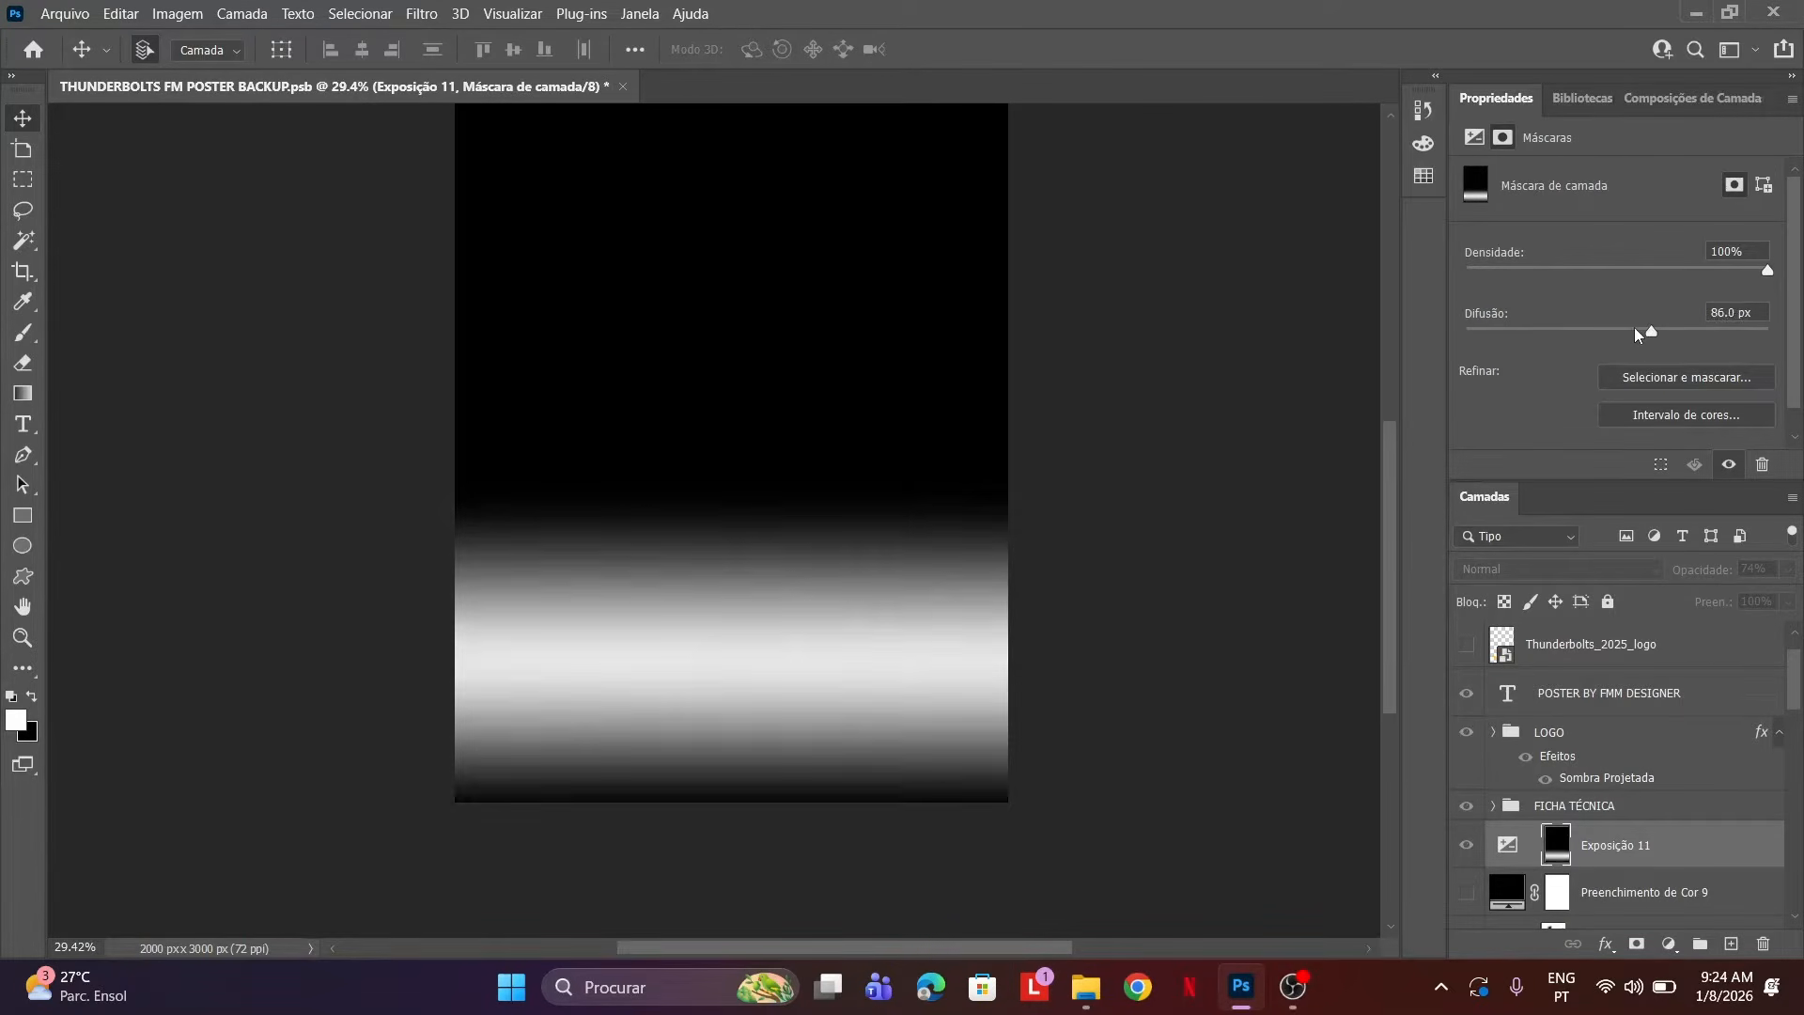
click(1635, 330)
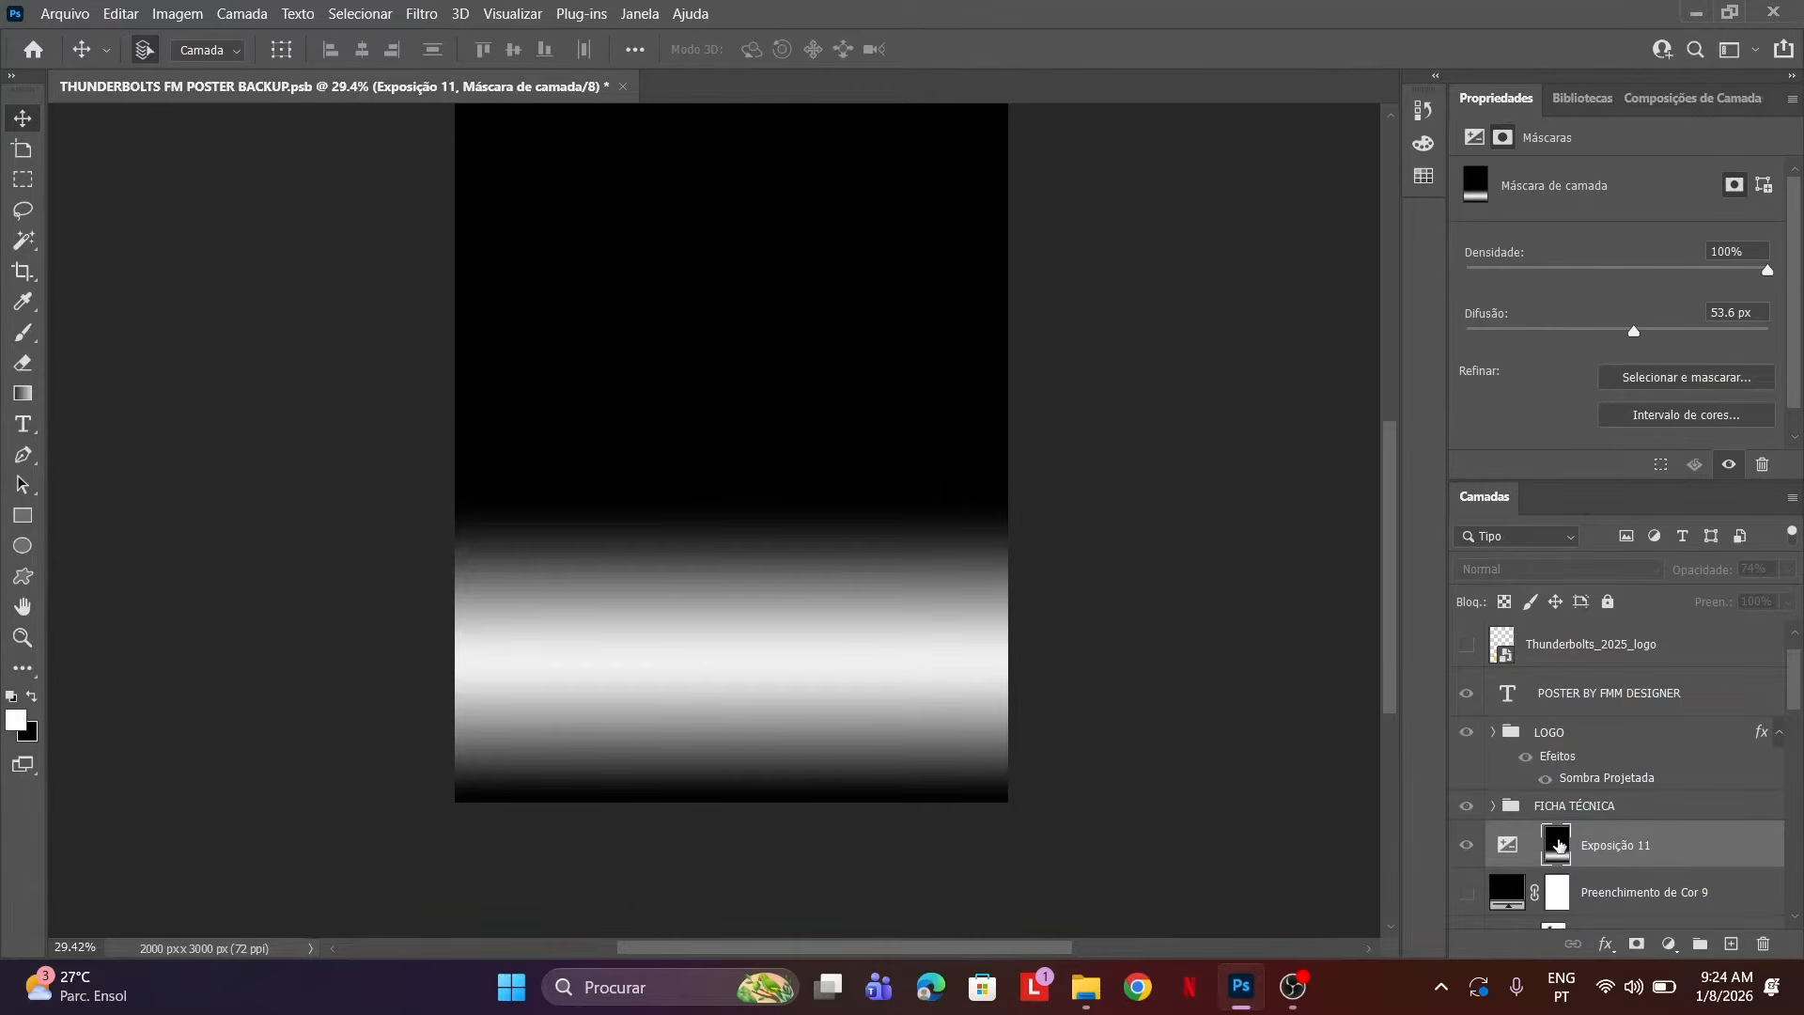
alt+click(1559, 844)
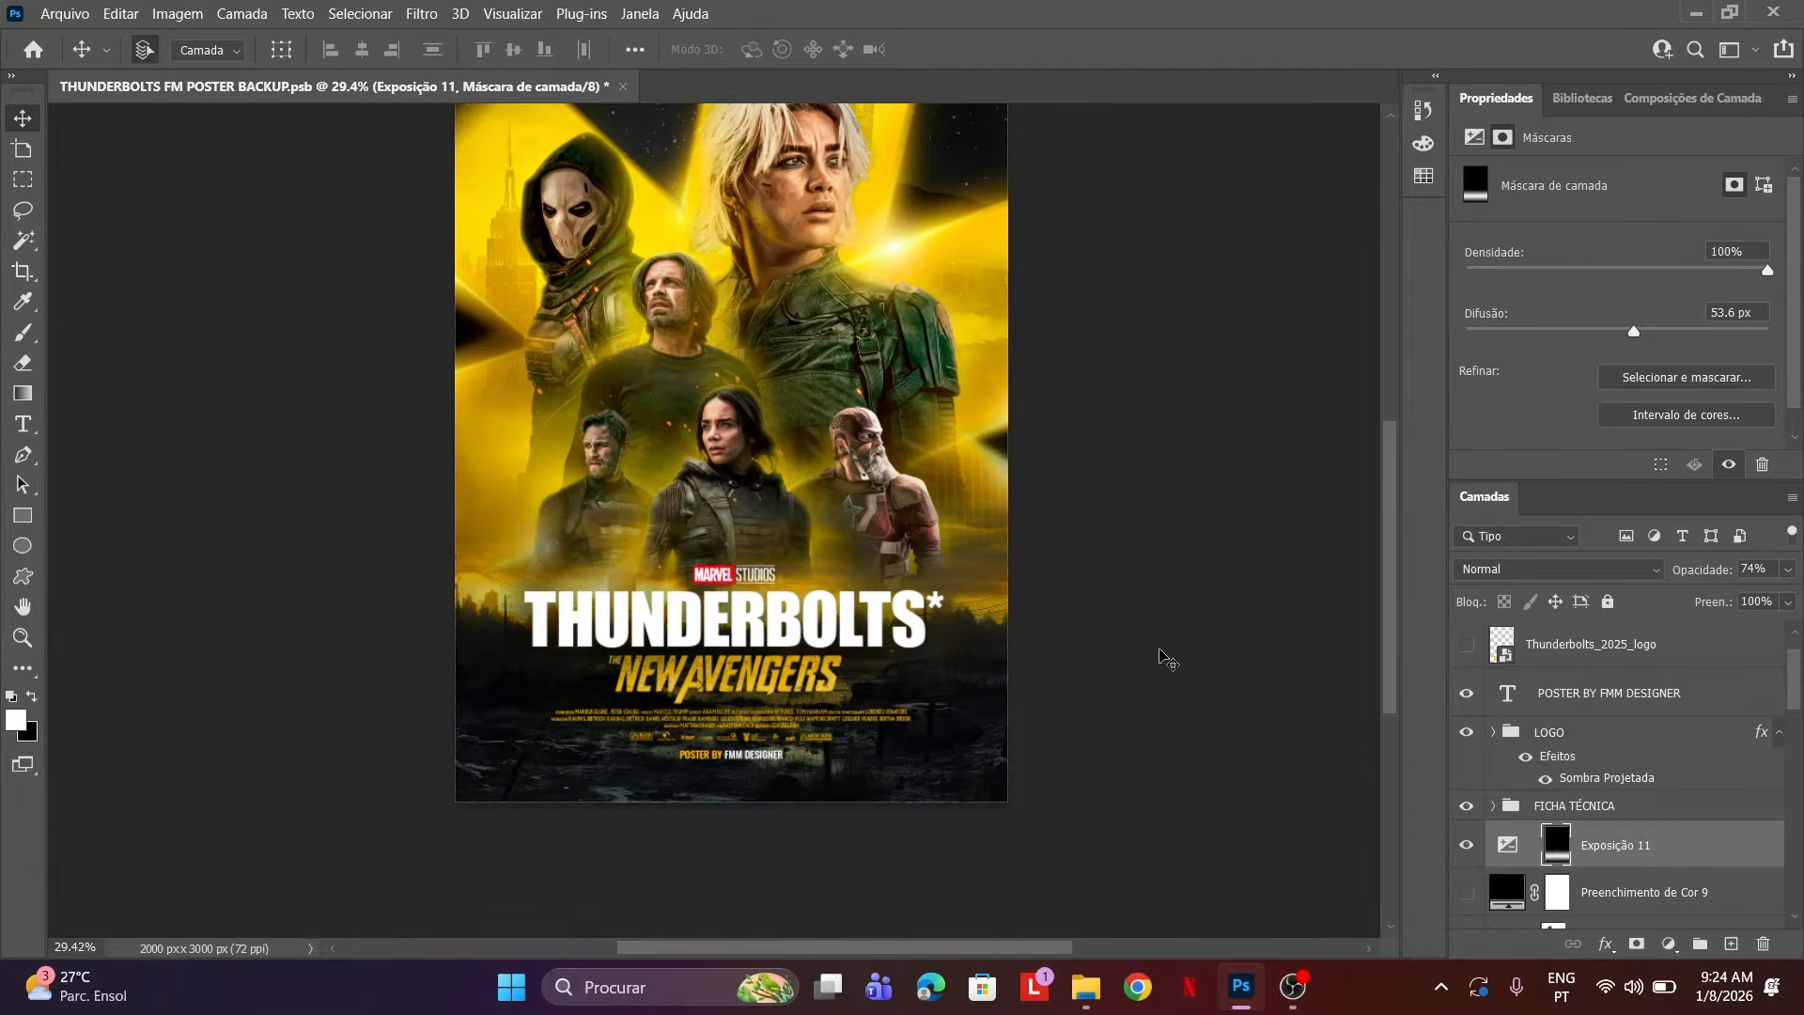
scroll(1165, 658, up, 2)
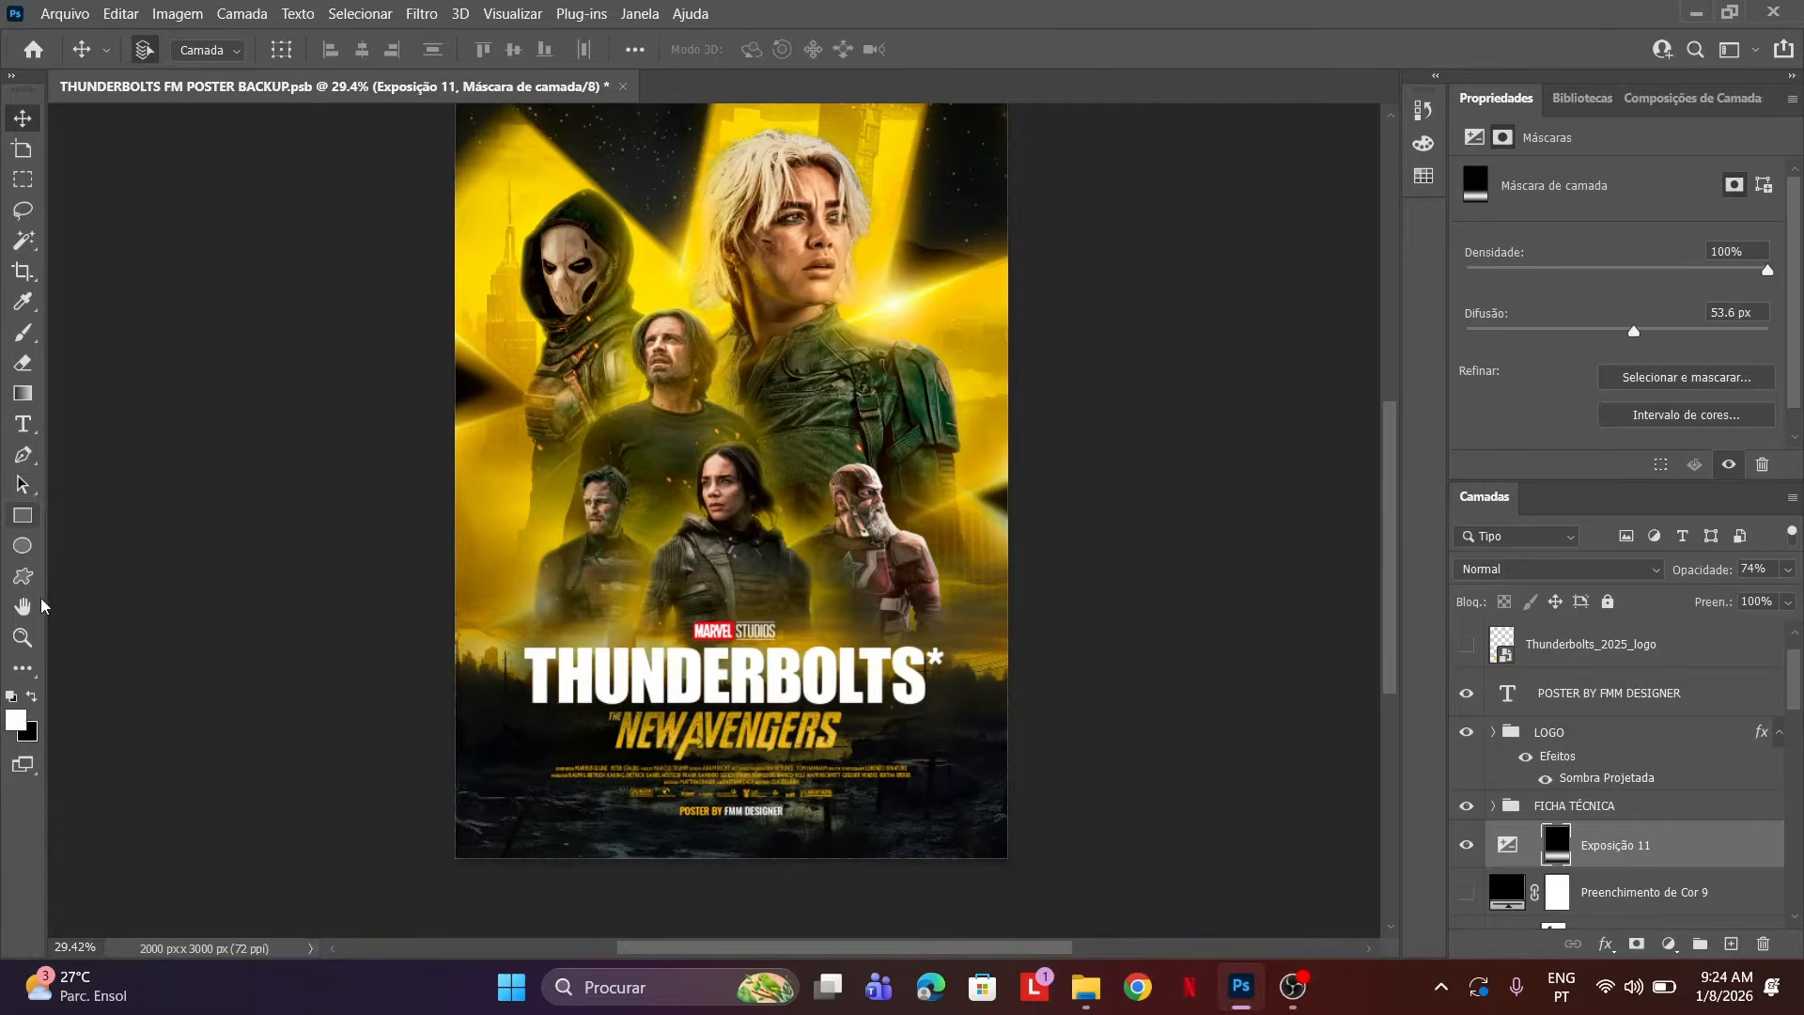
click(21, 637)
mouse_move(778, 508)
mouse_down()
mouse_move(690, 466)
mouse_move(746, 515)
mouse_up()
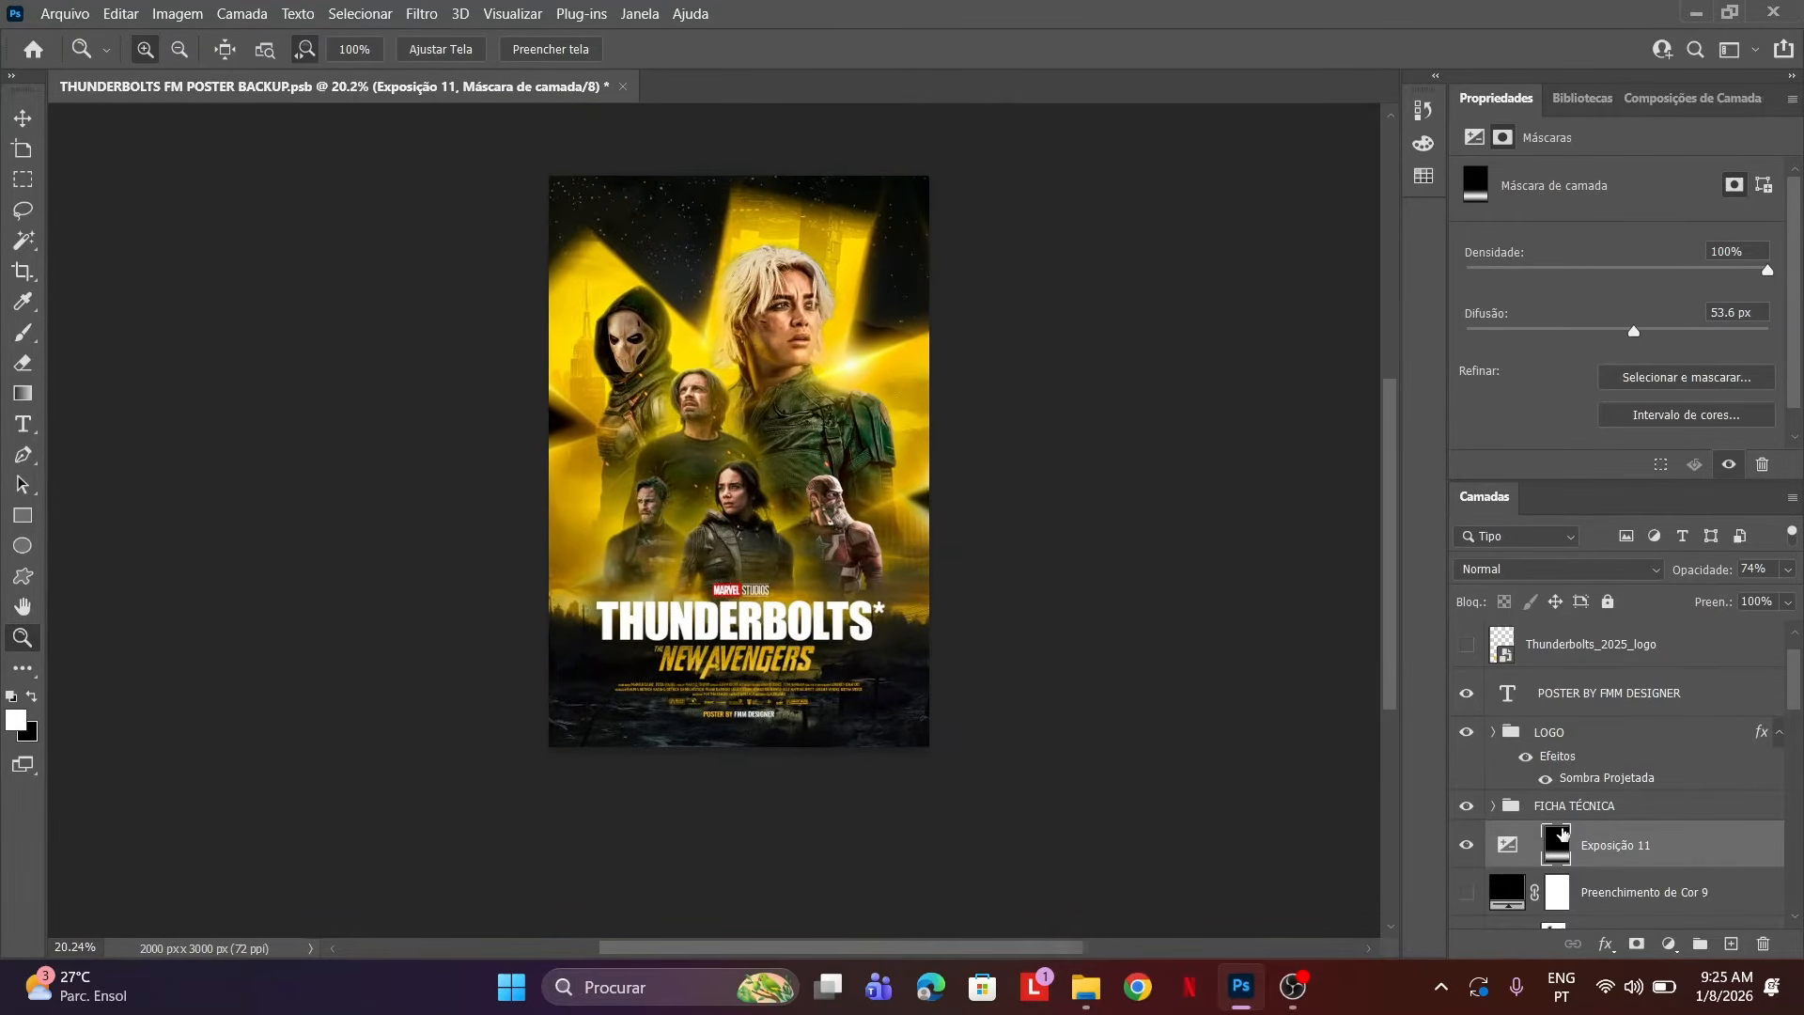
Group the POSTER BY FMM DESIGNER text, the LOGO and FICHA TÉCNICA groups and the Exposição 11 adjustment together.
scroll(1532, 804, up, 1)
click(1555, 791)
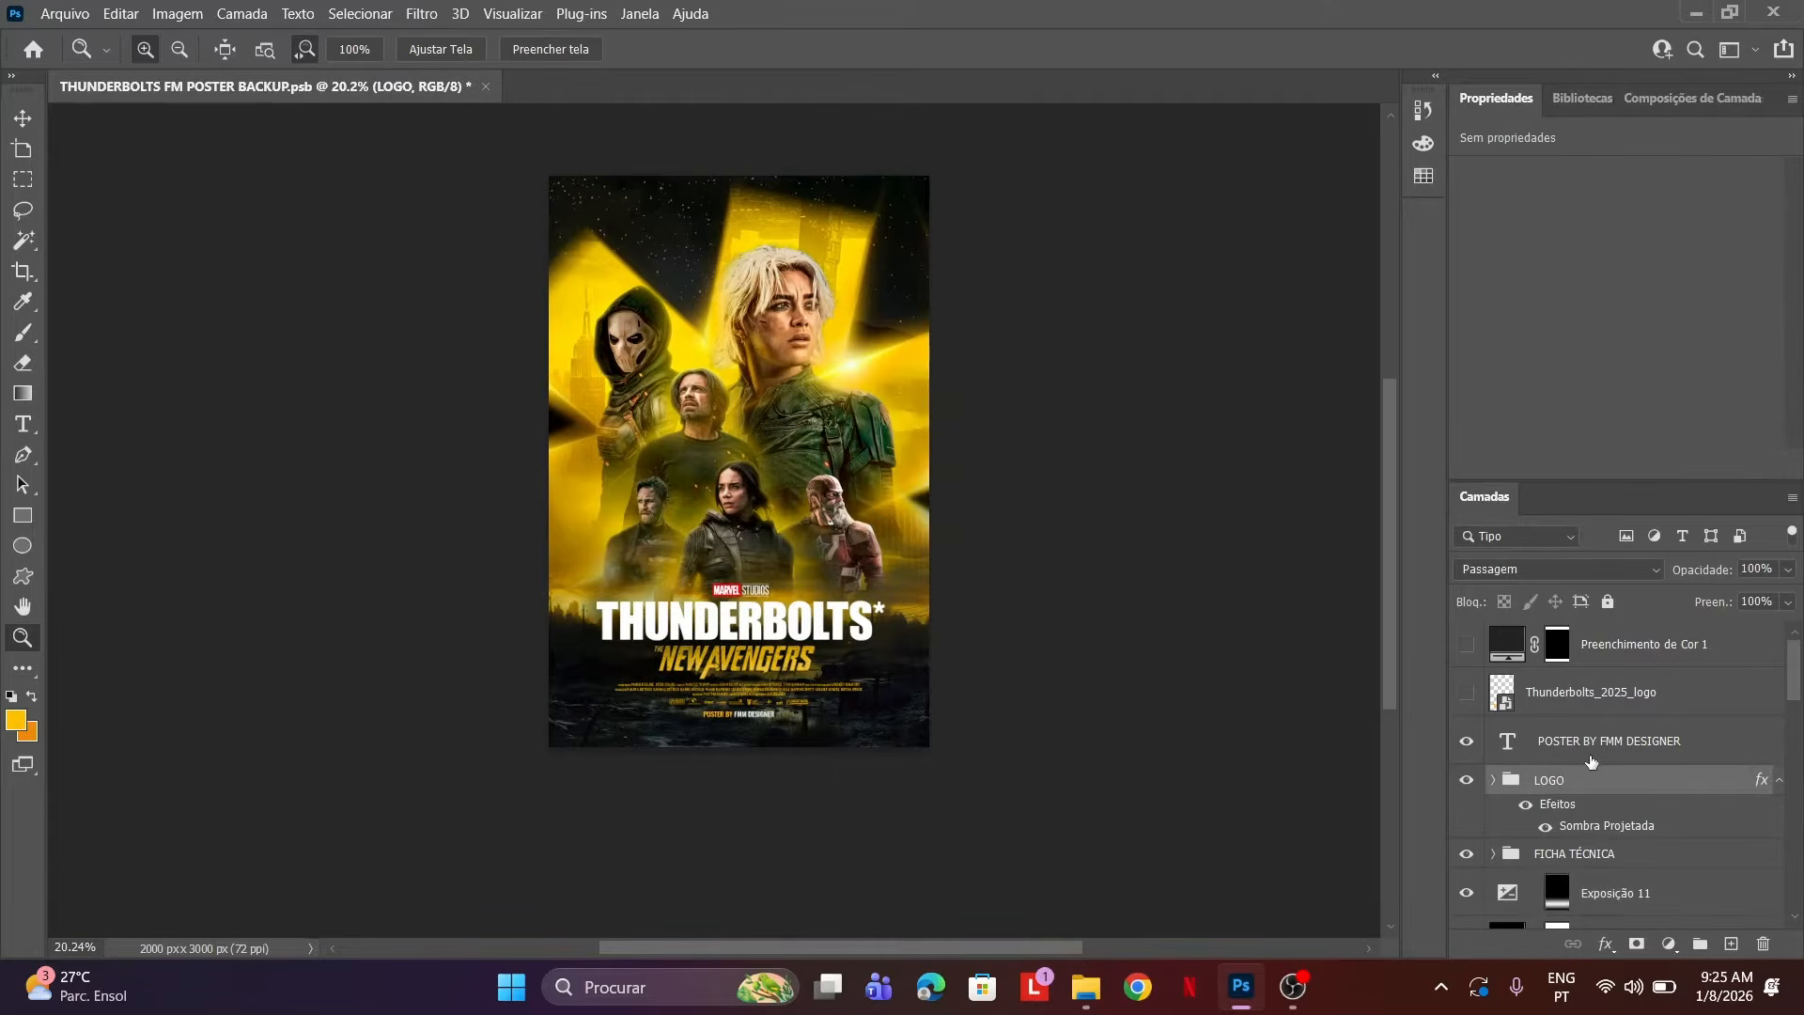
click(1589, 752)
scroll(1597, 798, down, 1)
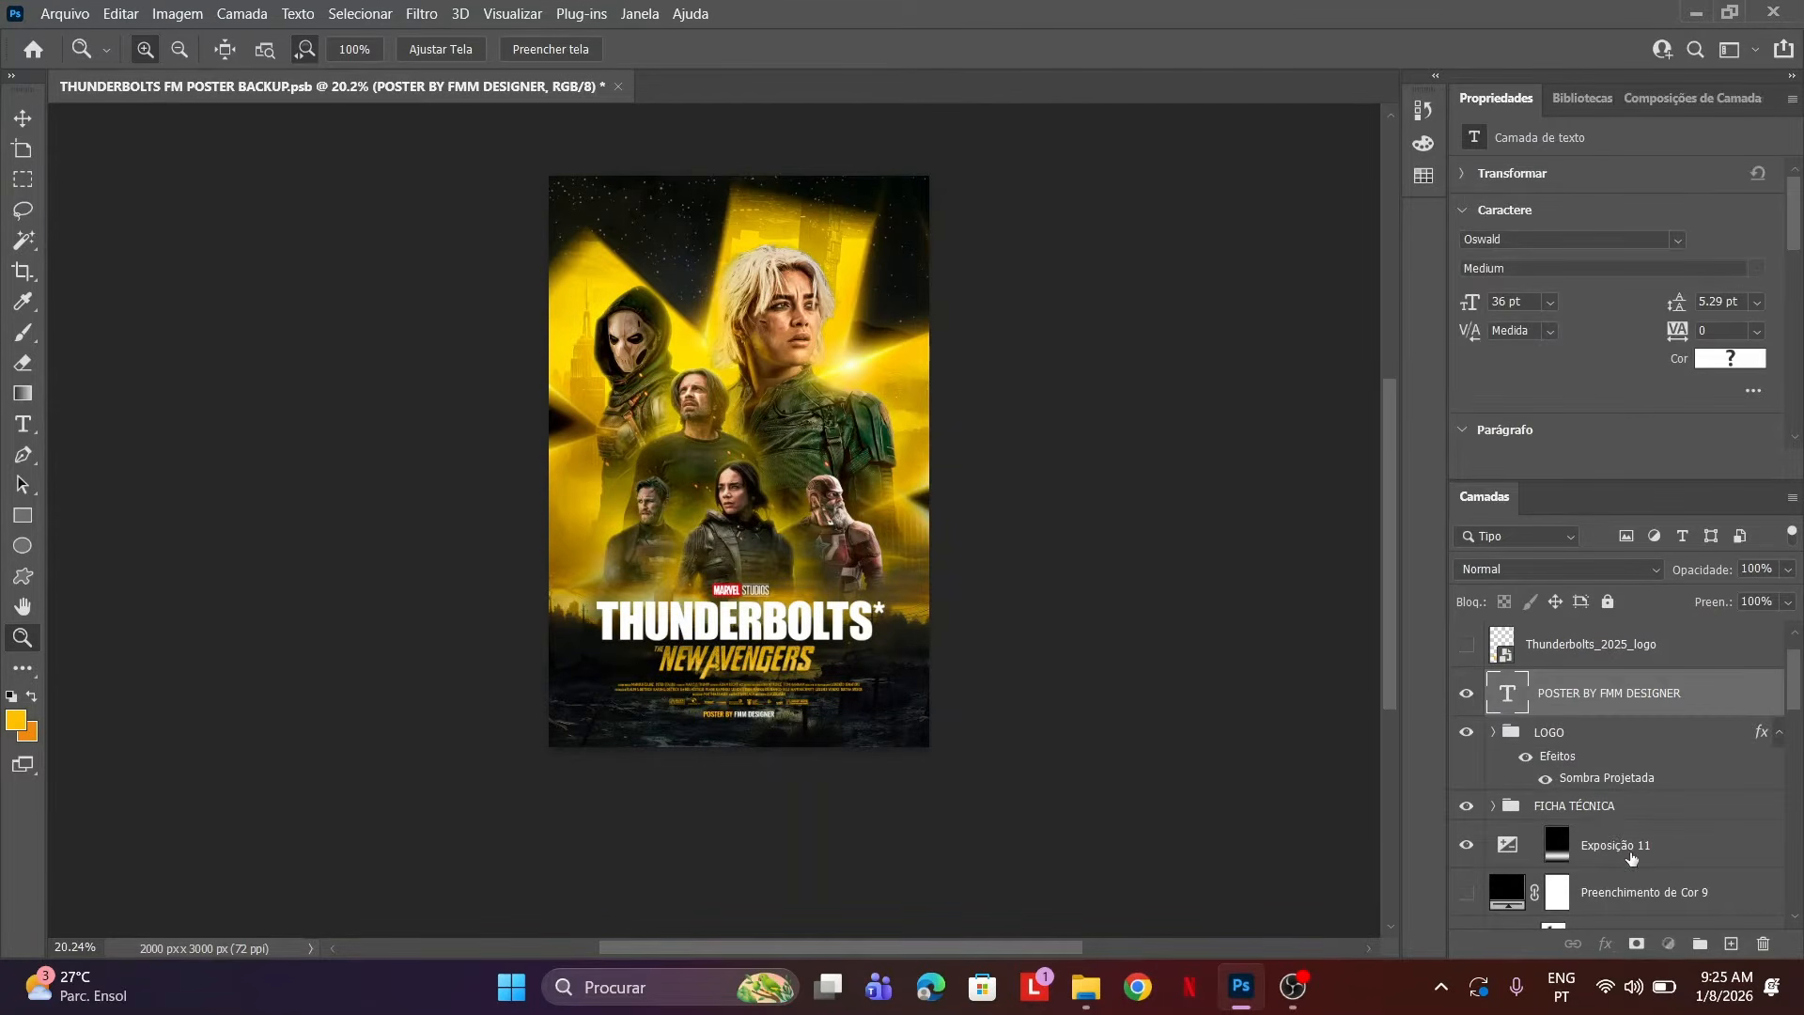
shift+click(1632, 850)
key(ctrl+g)
Rename the new group INFO and shift its contents slightly to the left on the poster.
double_click(1567, 685)
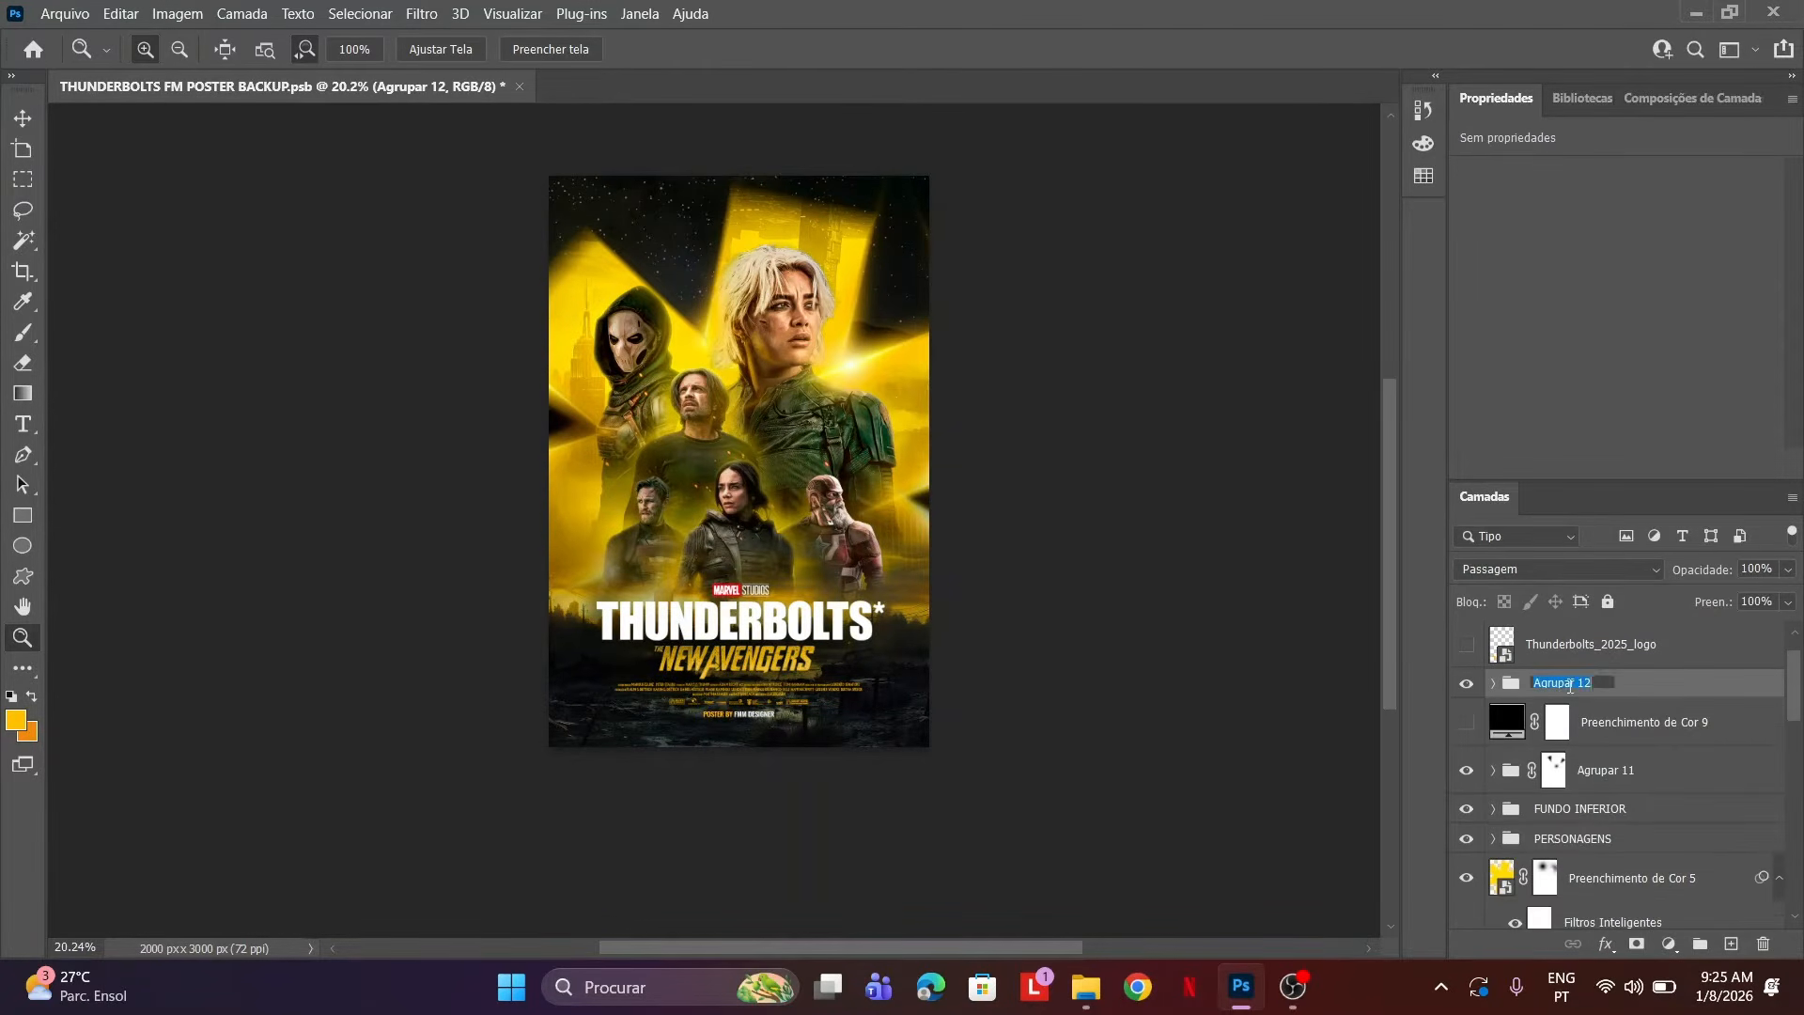
key(Caps_Lock)
key(Caps_Lock)
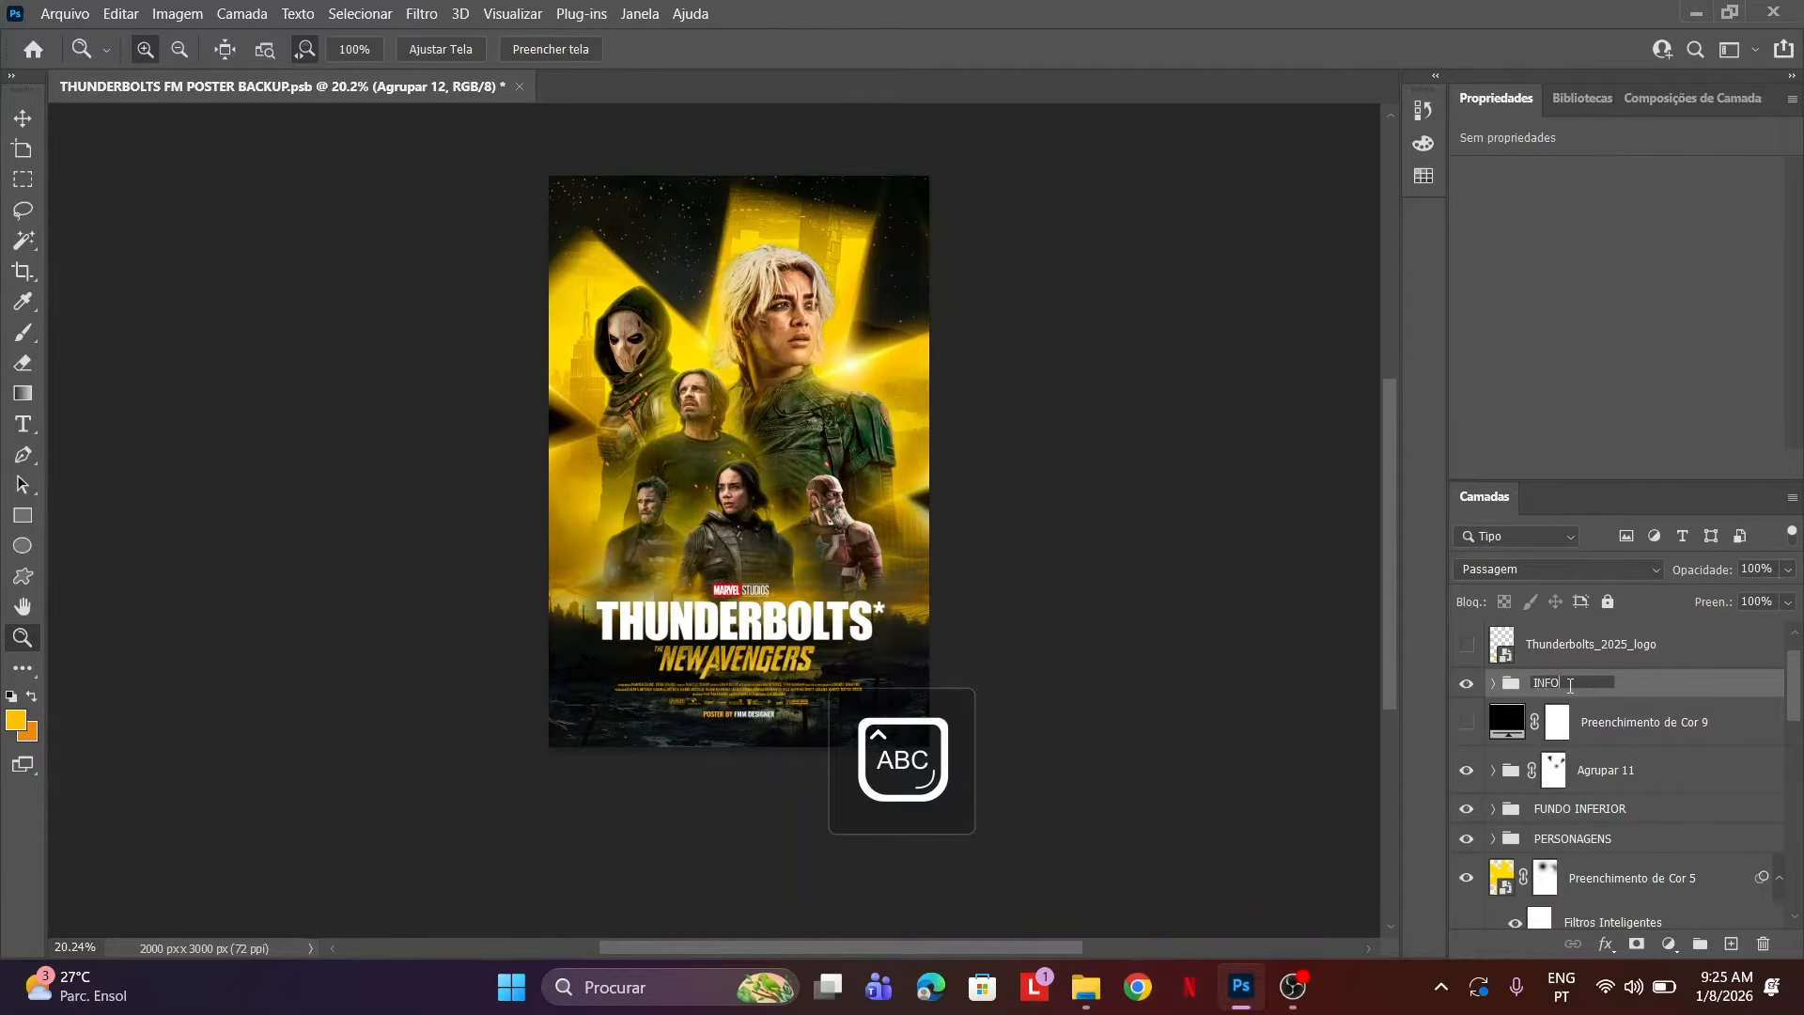
text(INFO)
key(Return)
key(ctrl+t)
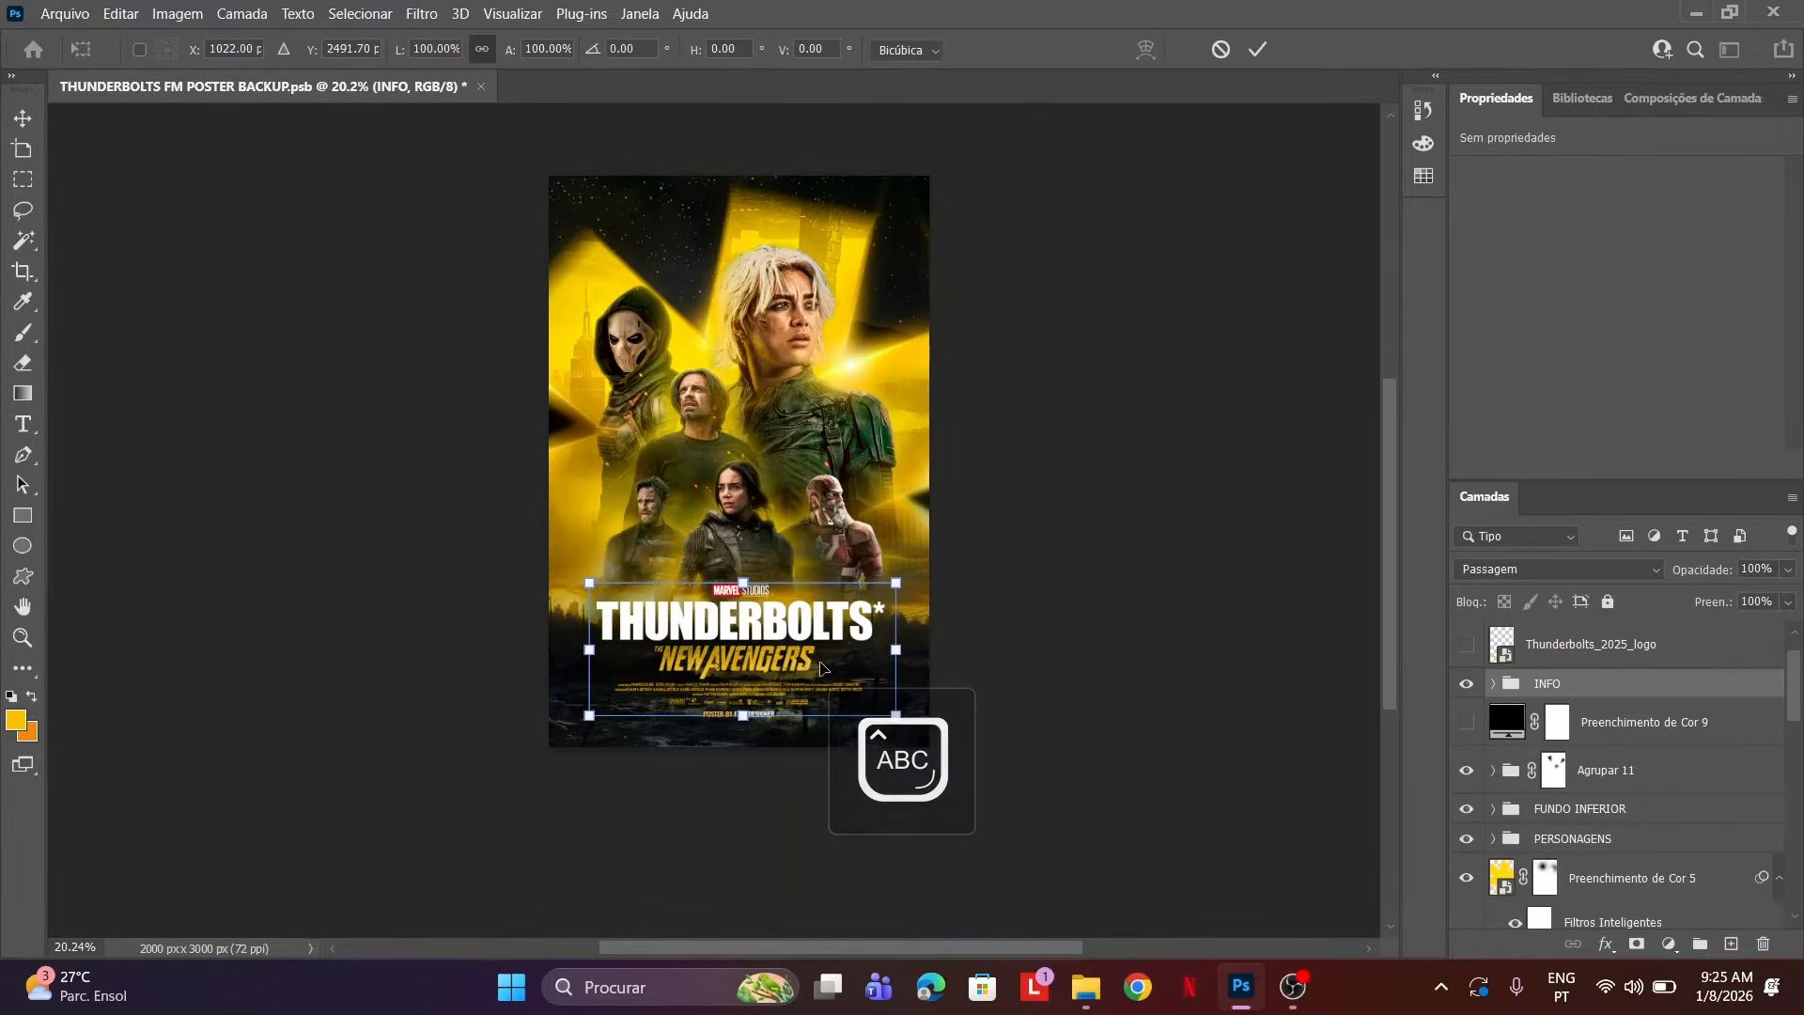
mouse_move(821, 668)
mouse_down()
mouse_move(829, 551)
mouse_move(823, 728)
mouse_move(820, 655)
mouse_move(817, 669)
mouse_up()
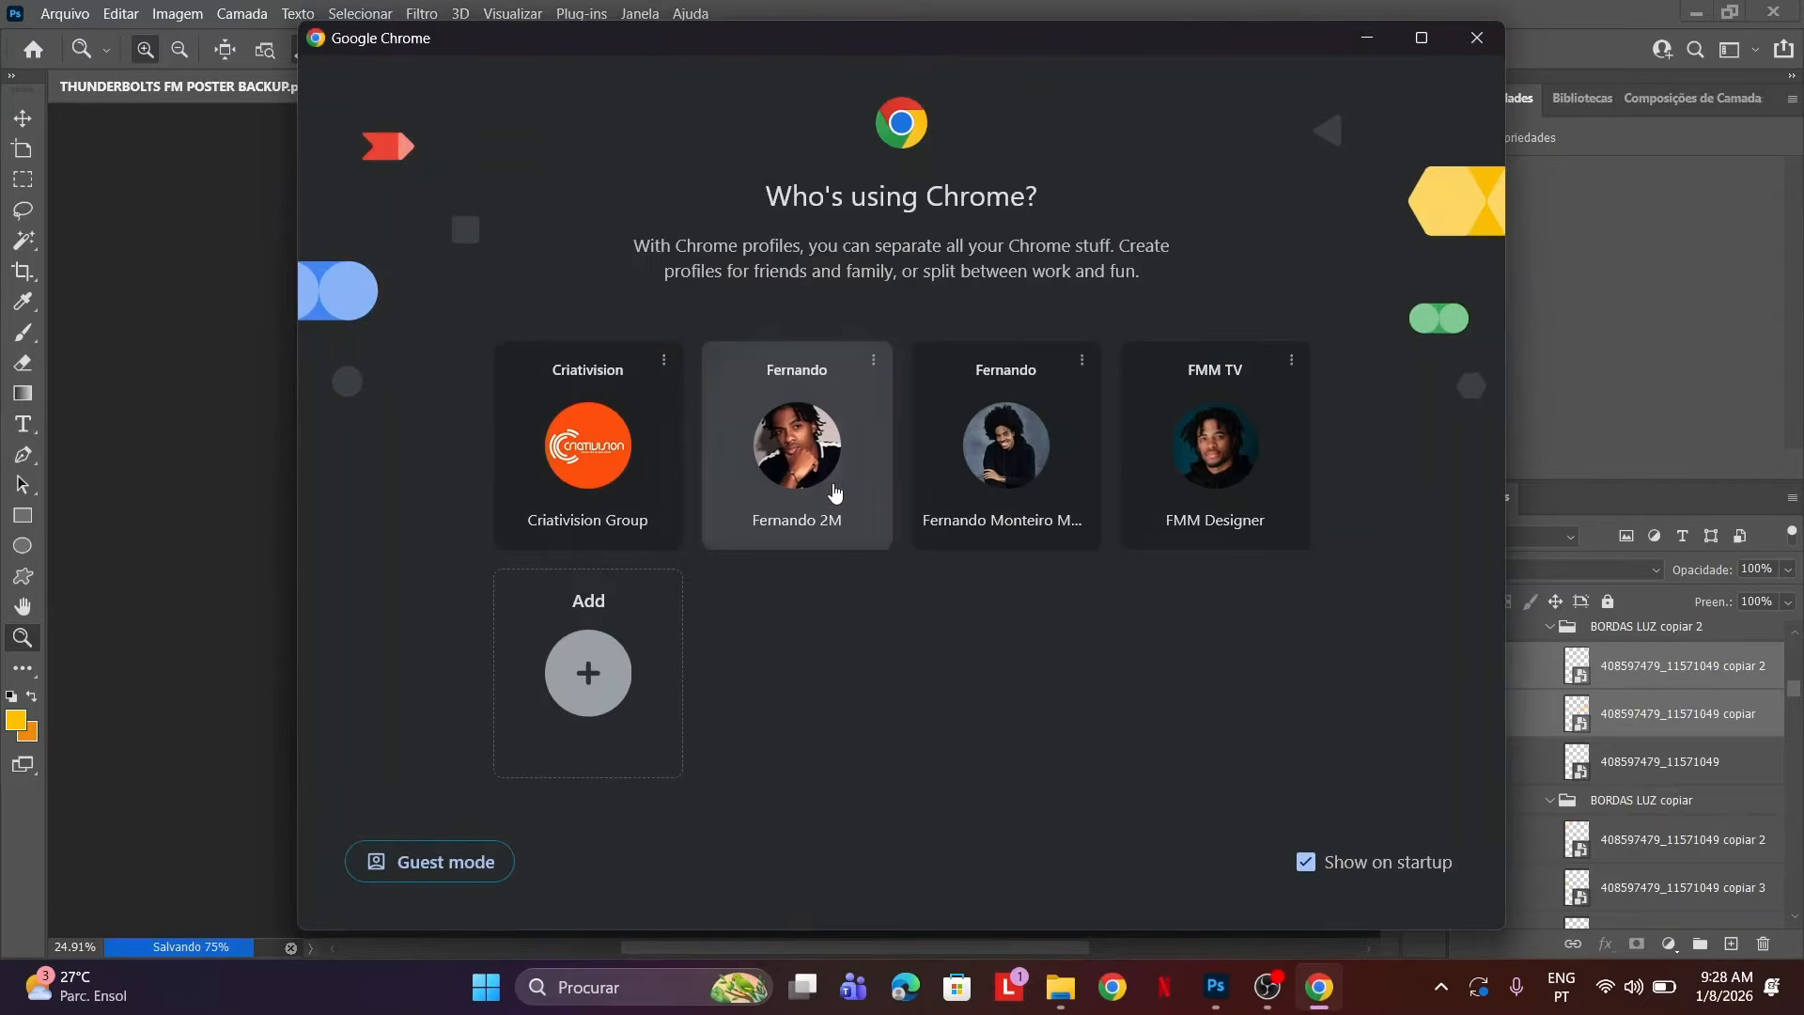
Switch to Chrome with the second profile and open freepik.com and elements.envato.com in separate tabs.
click(832, 483)
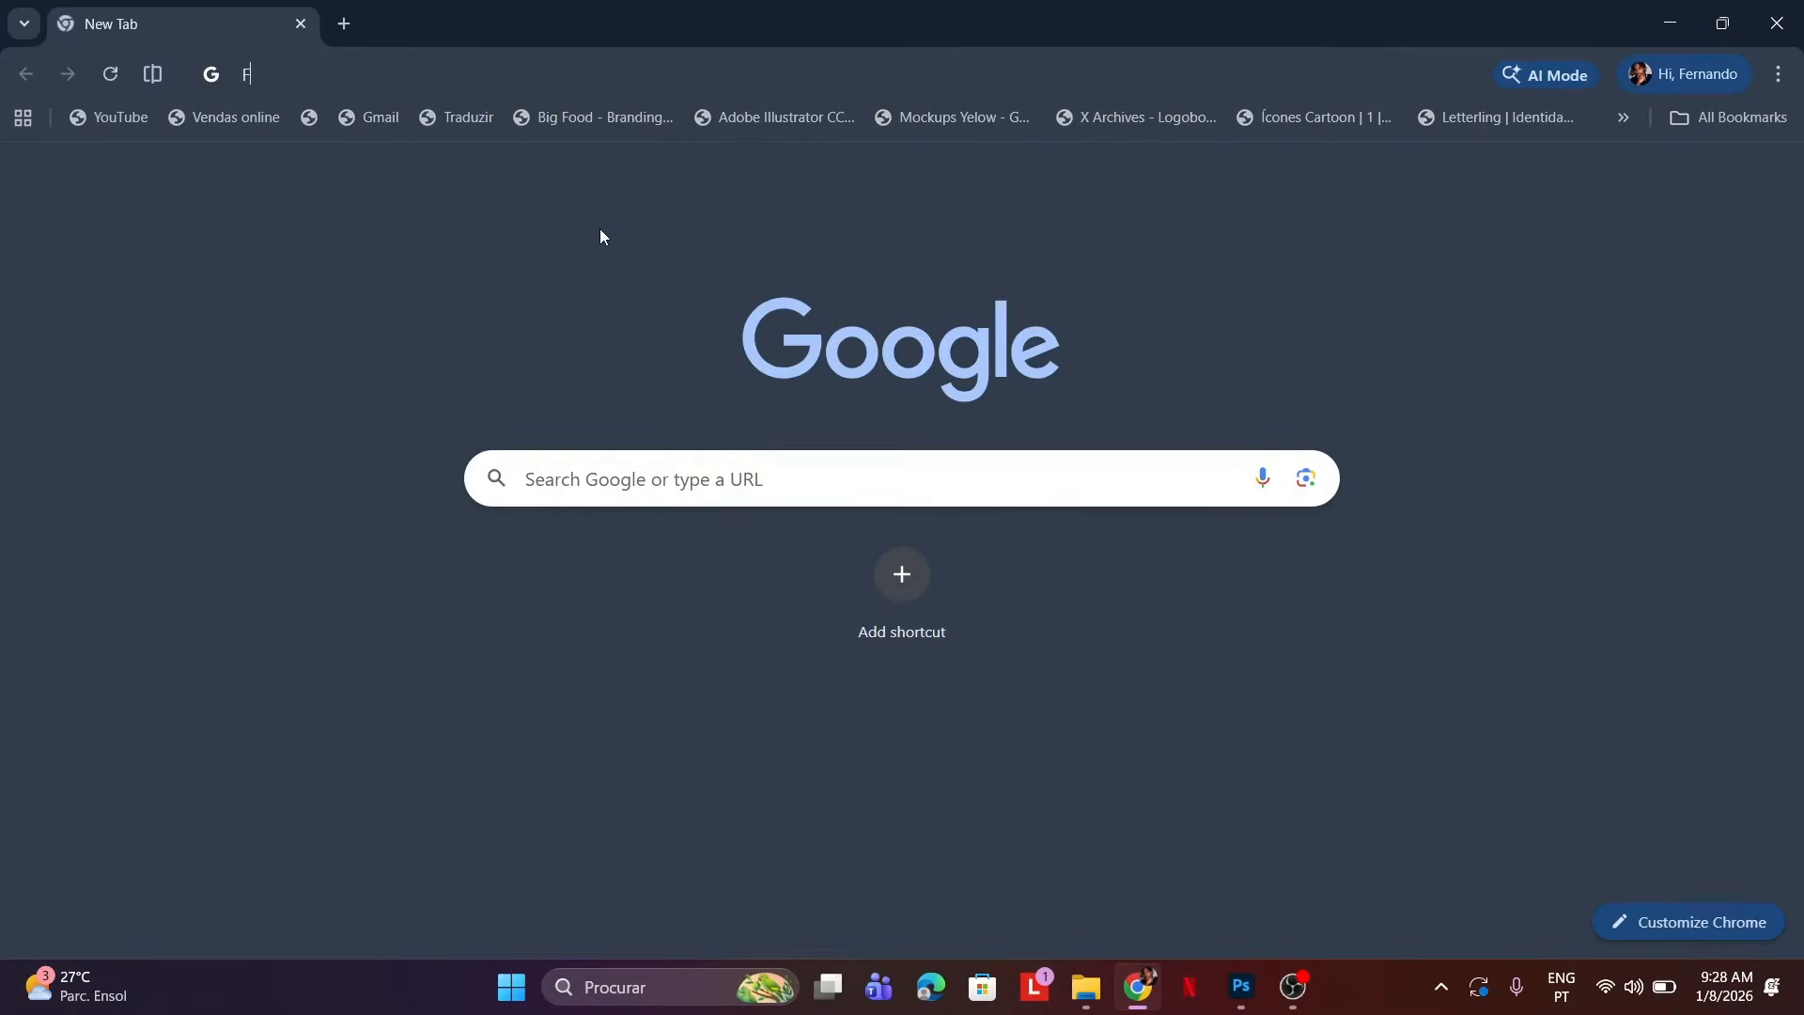
text(g)
key(BackSpace)
key(BackSpace)
text(freepik.com)
key(Return)
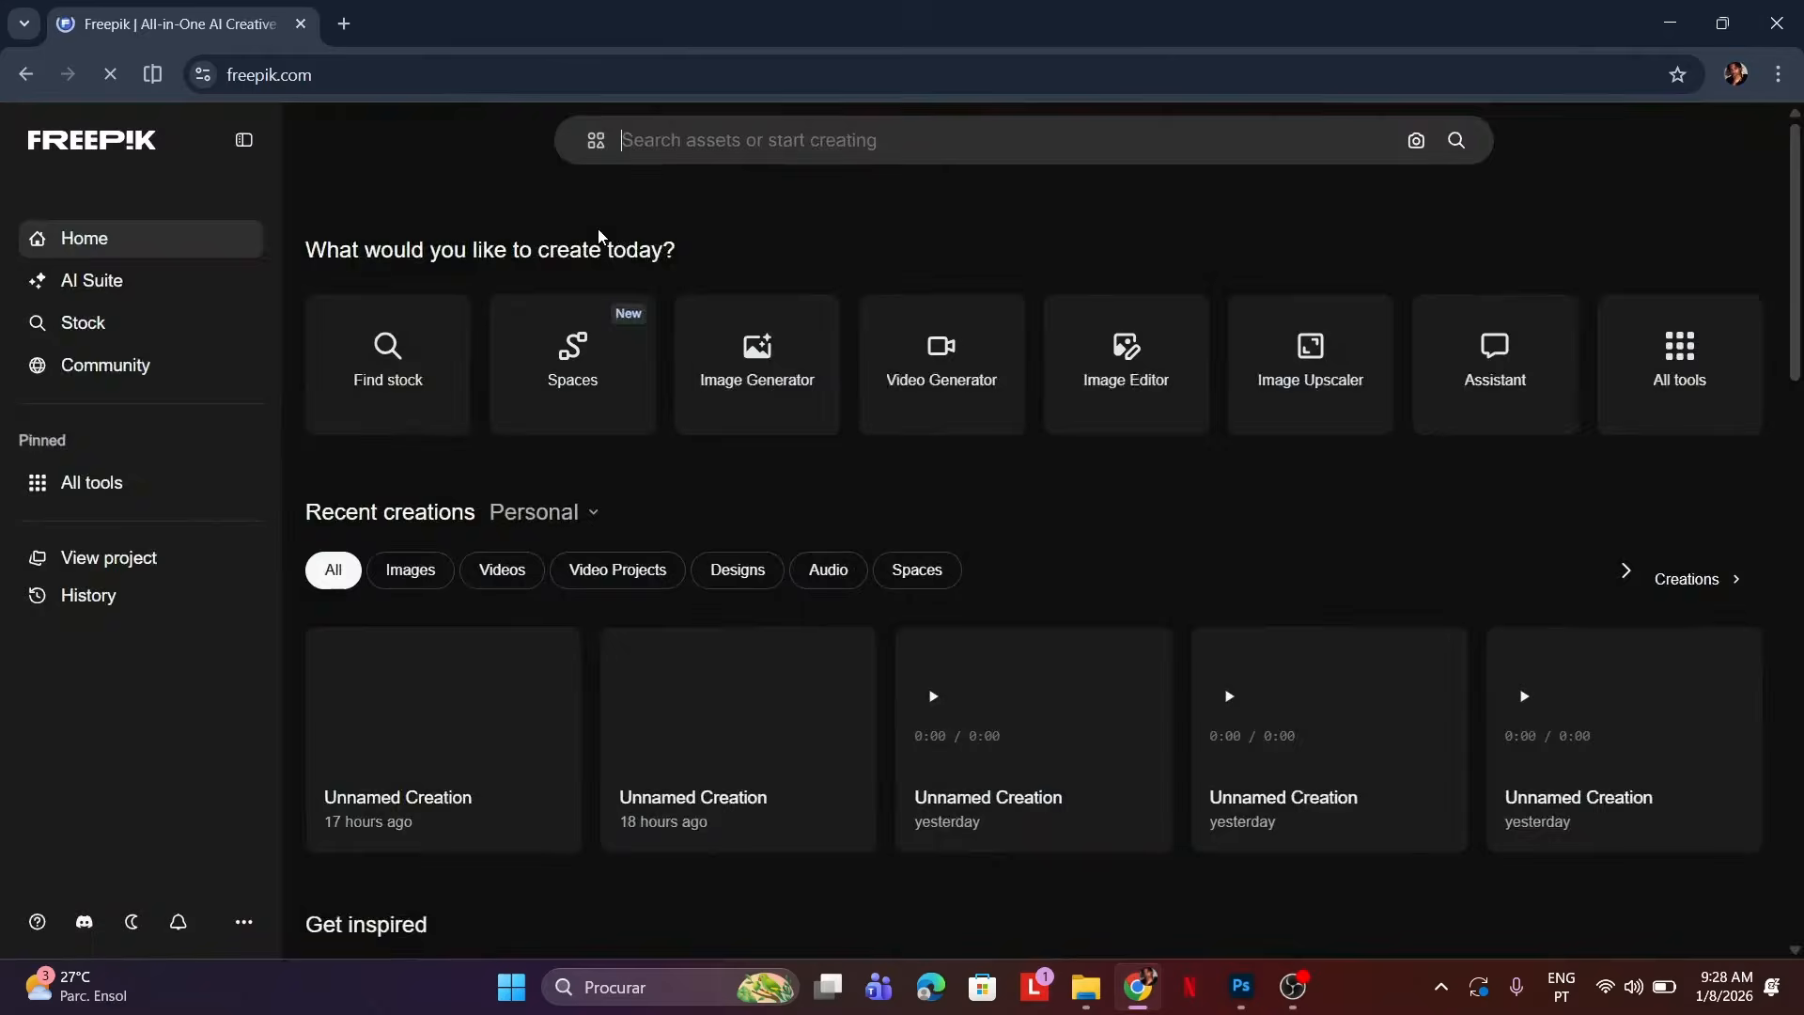
click(355, 22)
text(Elements.envato.com)
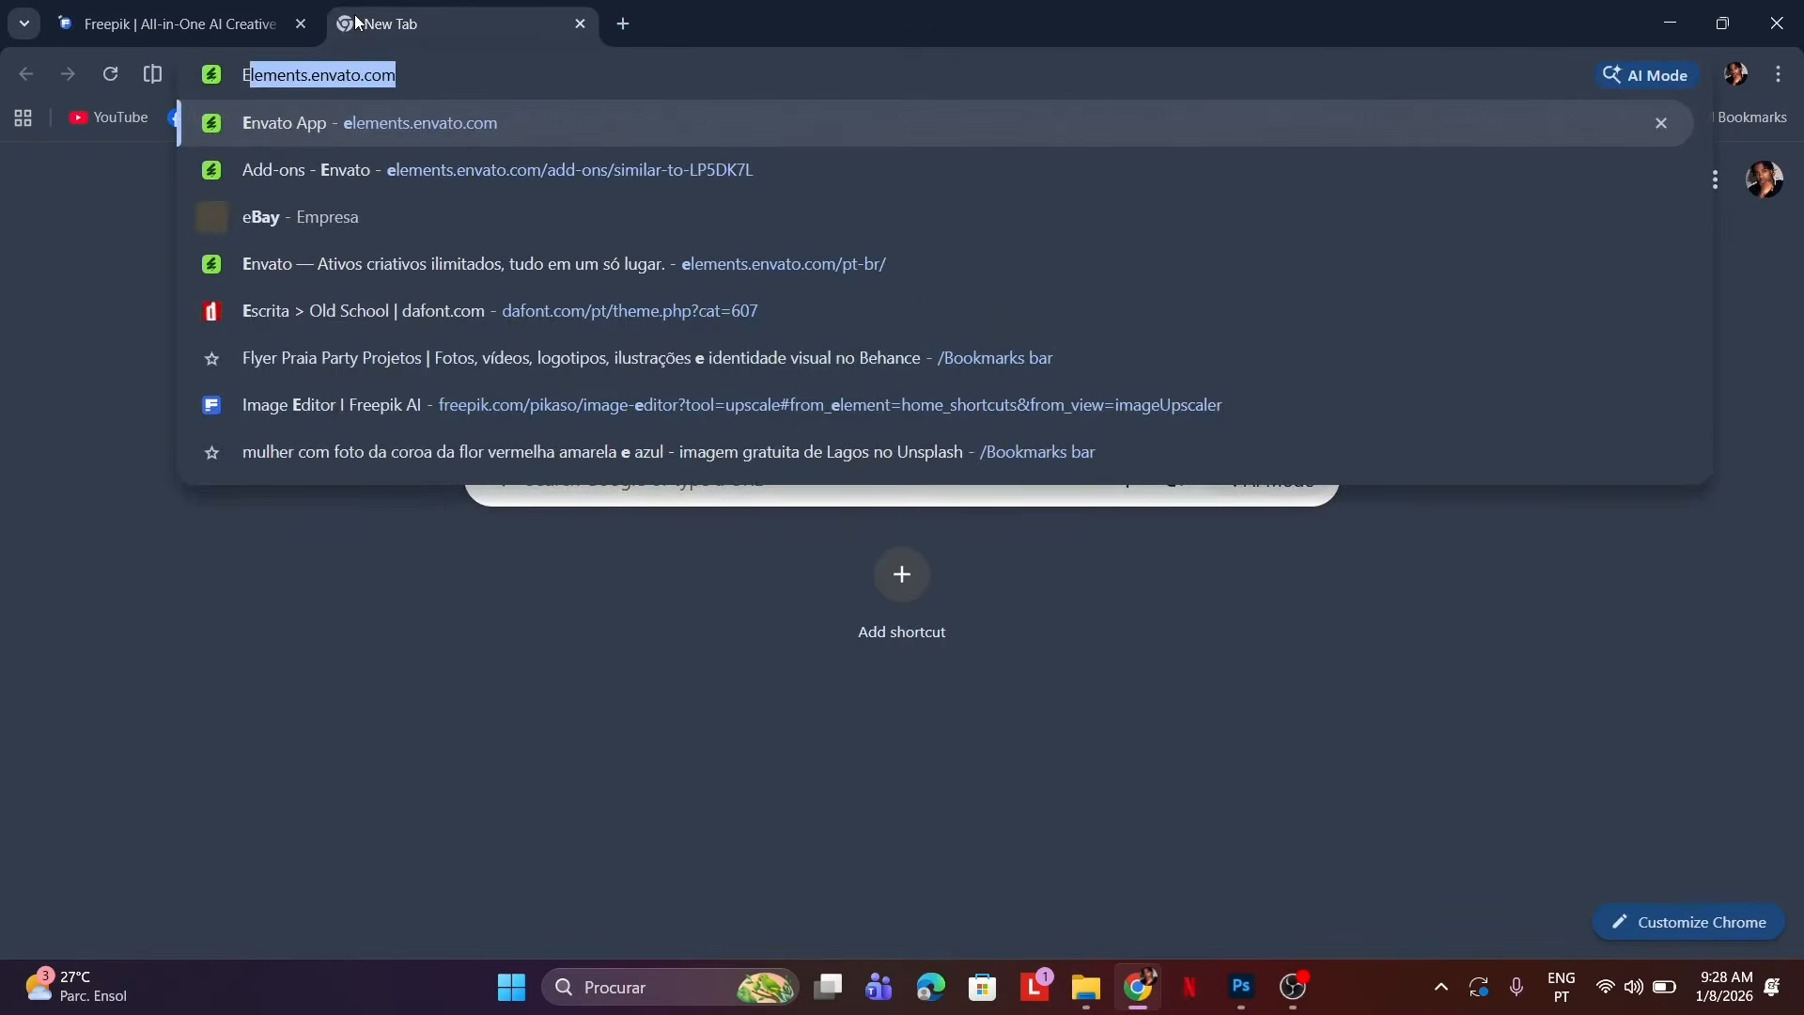
Search Freepik for FOG and look through the assets.
click(246, 43)
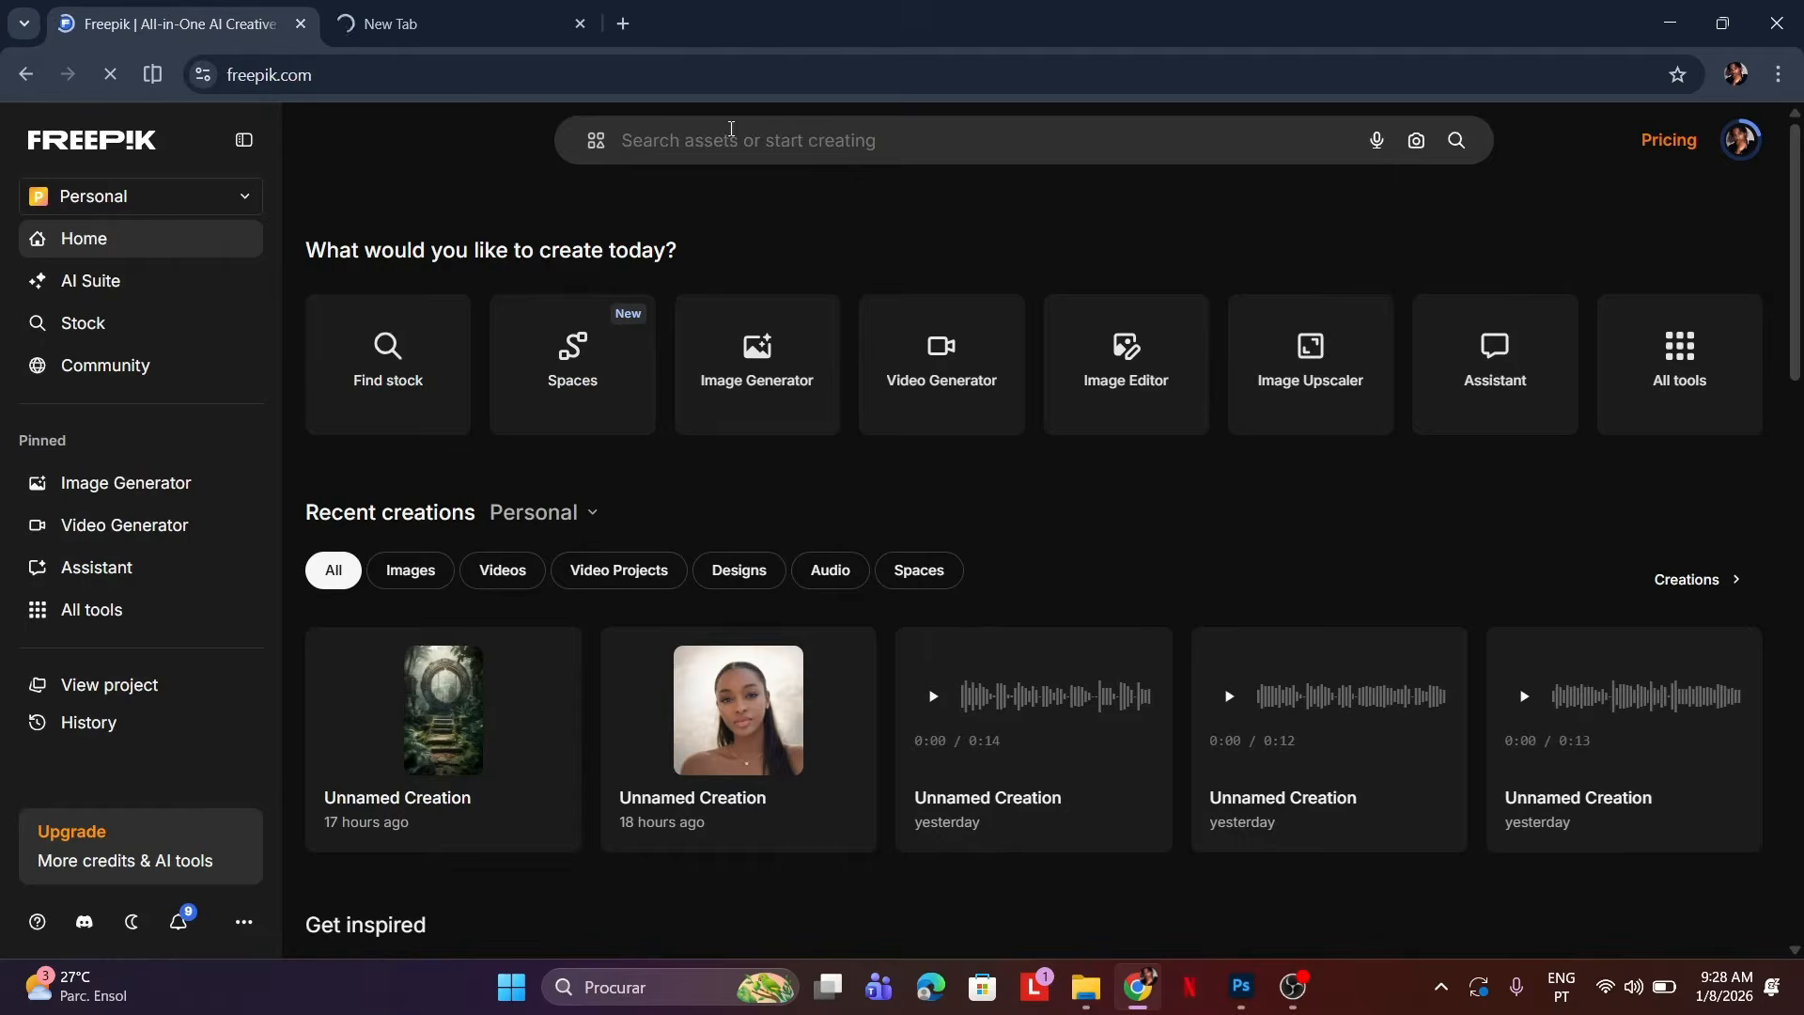
text(FOG)
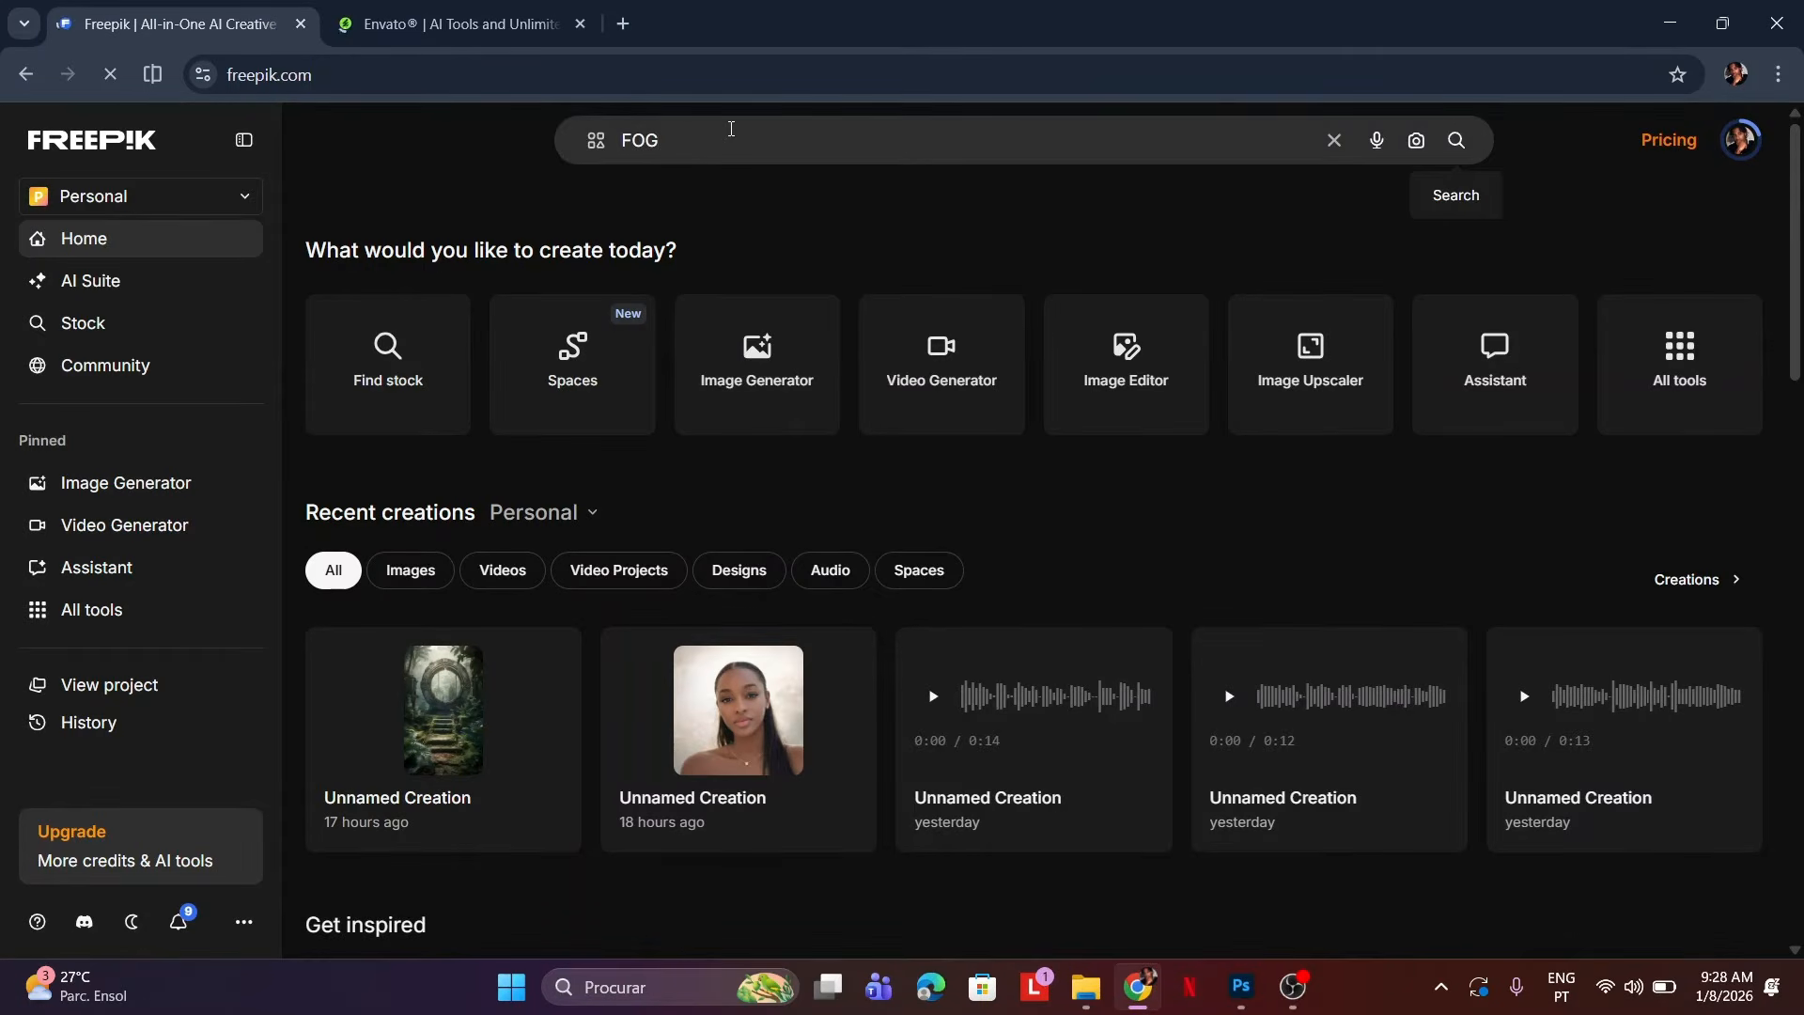
key(Return)
scroll(889, 432, down, 3)
right_click(889, 433)
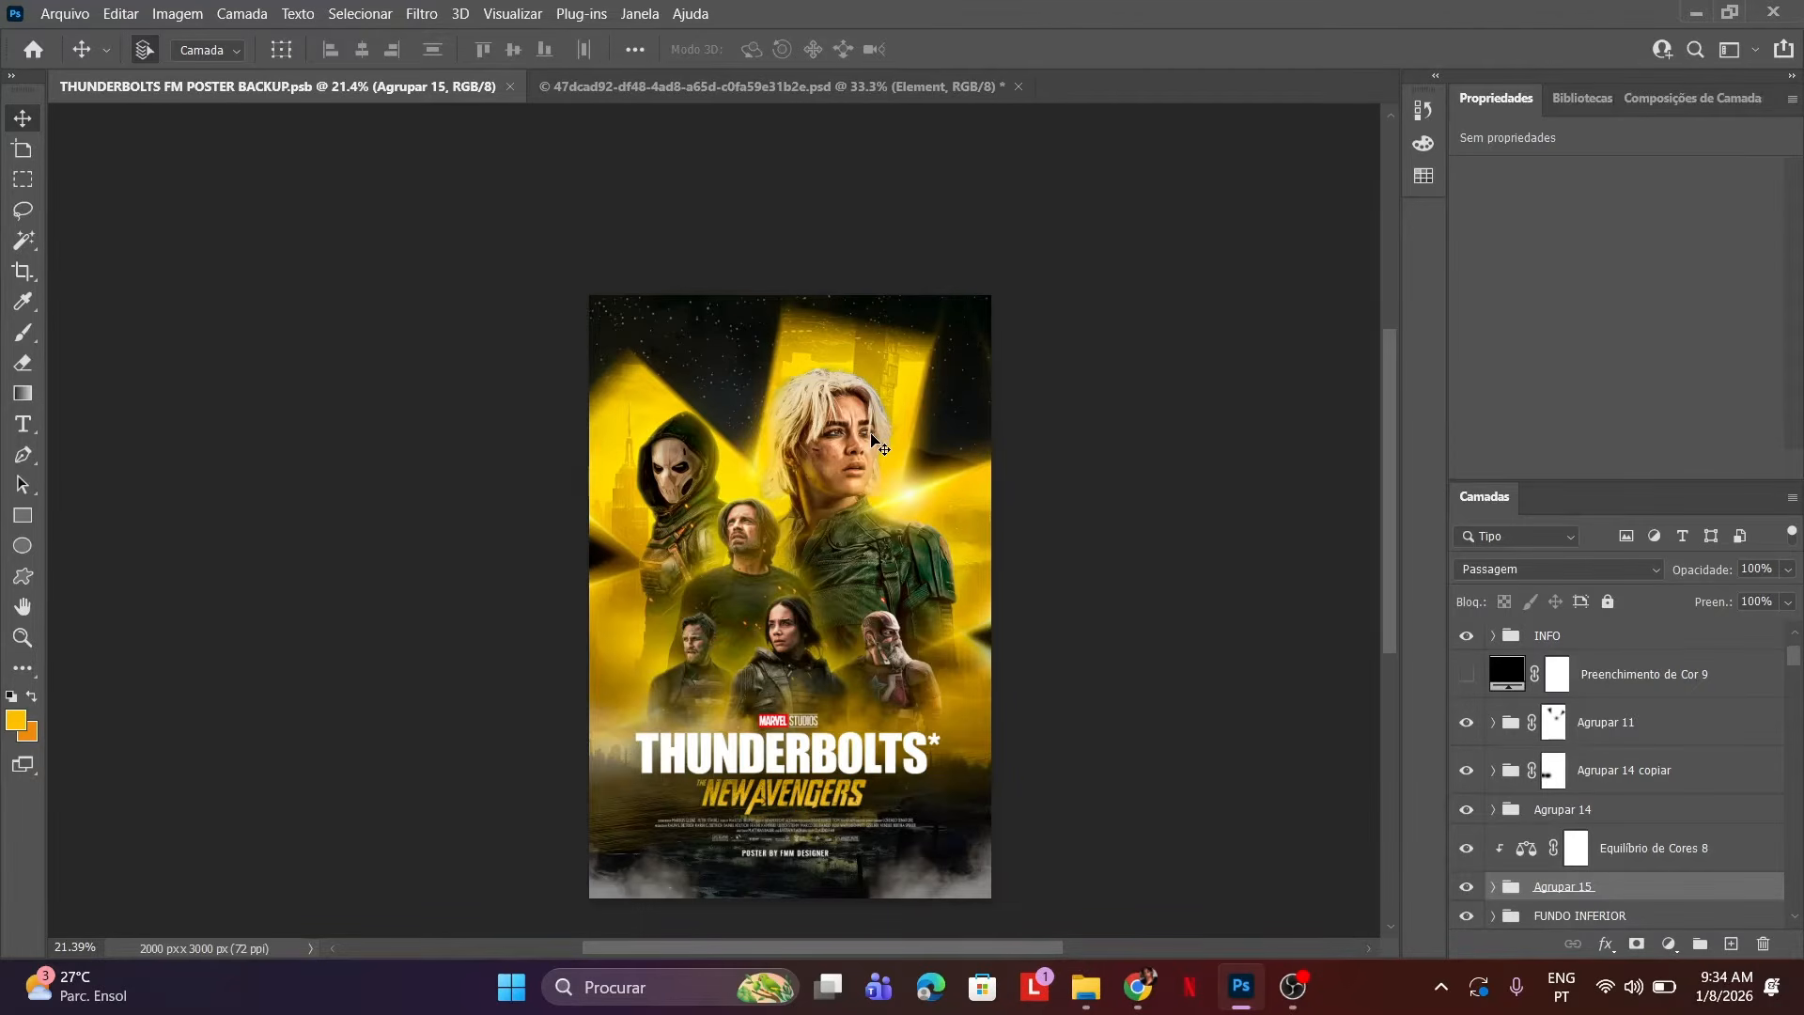
Hide the INFO group and select the Agrupar 11 layer mask.
click(1464, 639)
click(1458, 644)
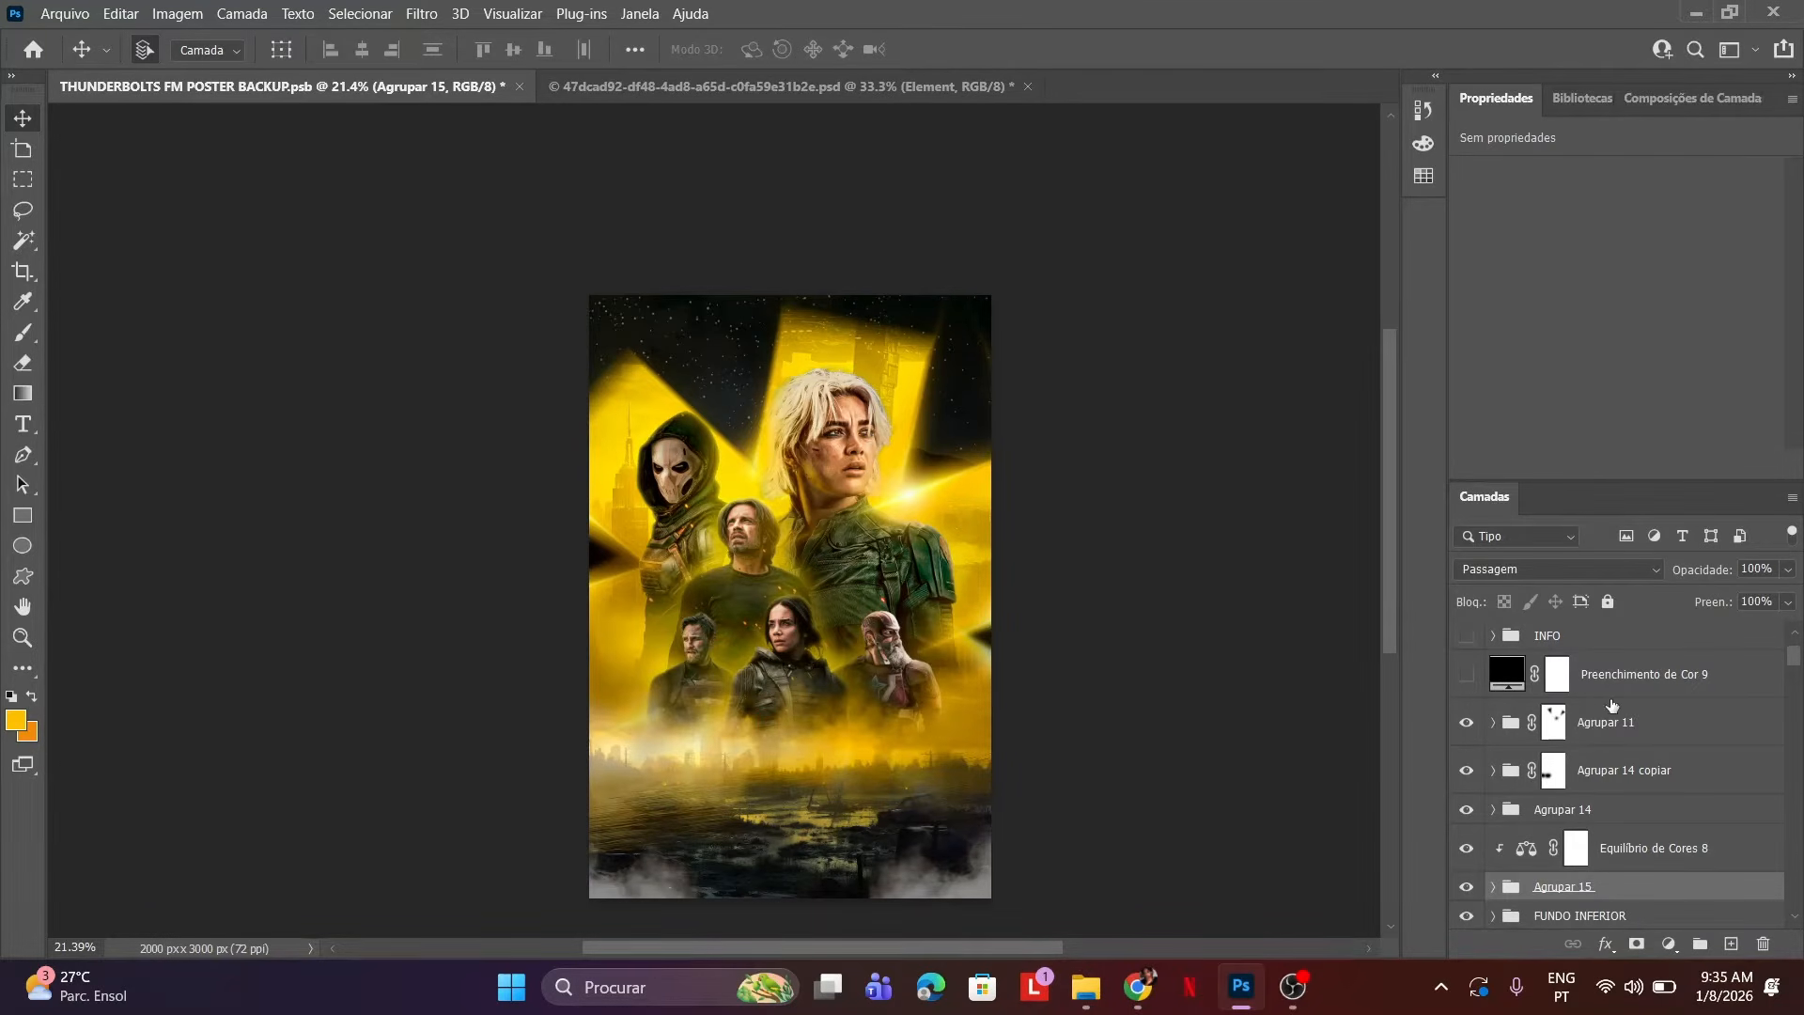
click(1617, 734)
click(1647, 996)
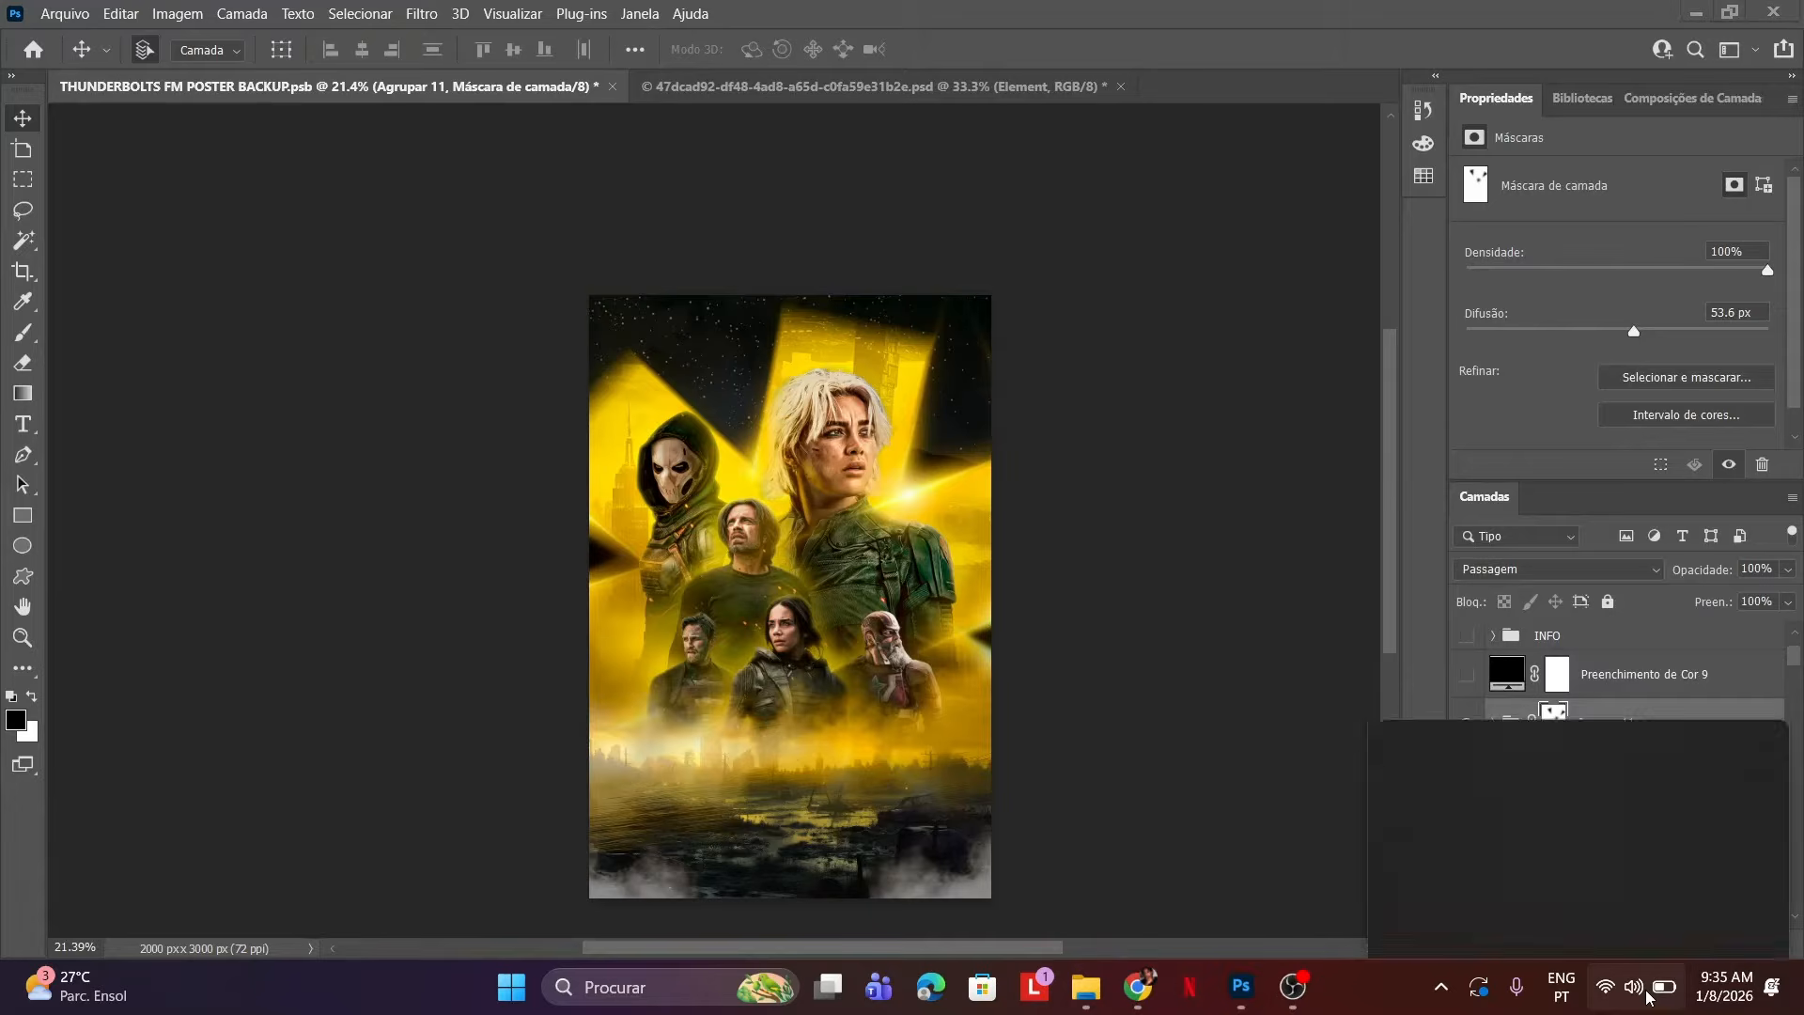
click(36, 122)
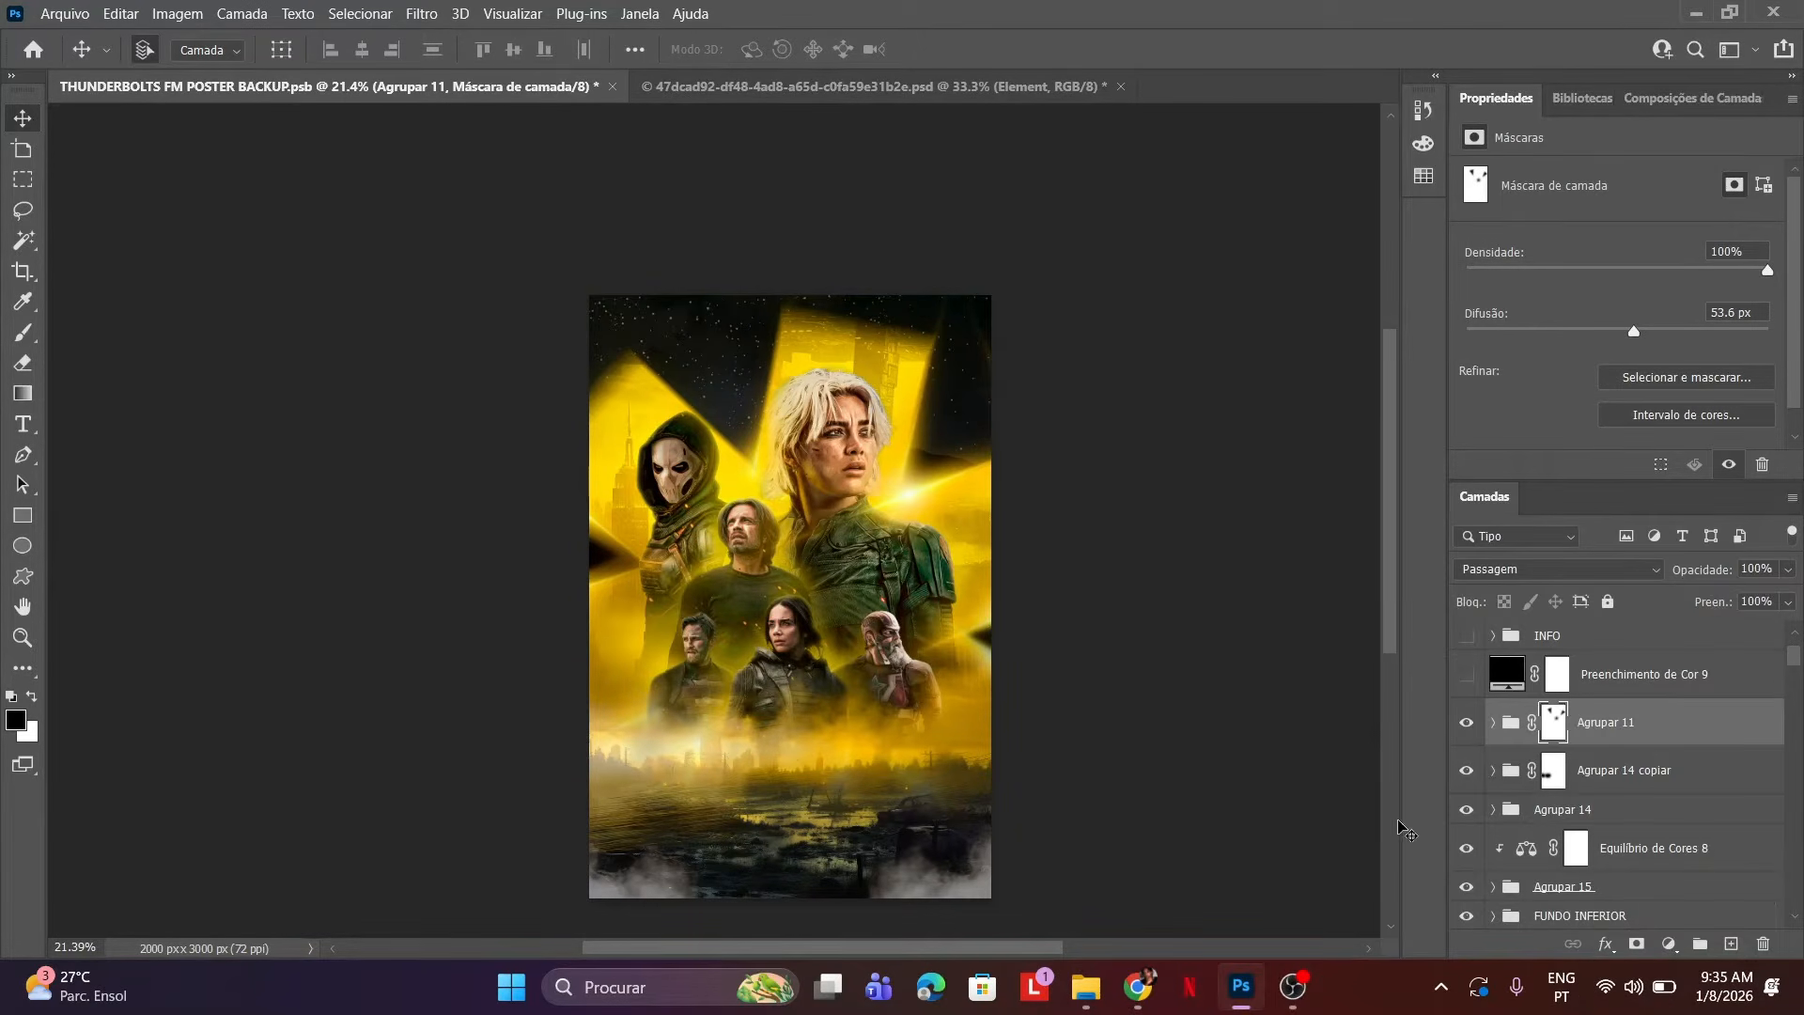
key(z)
drag(938, 590, 949, 588)
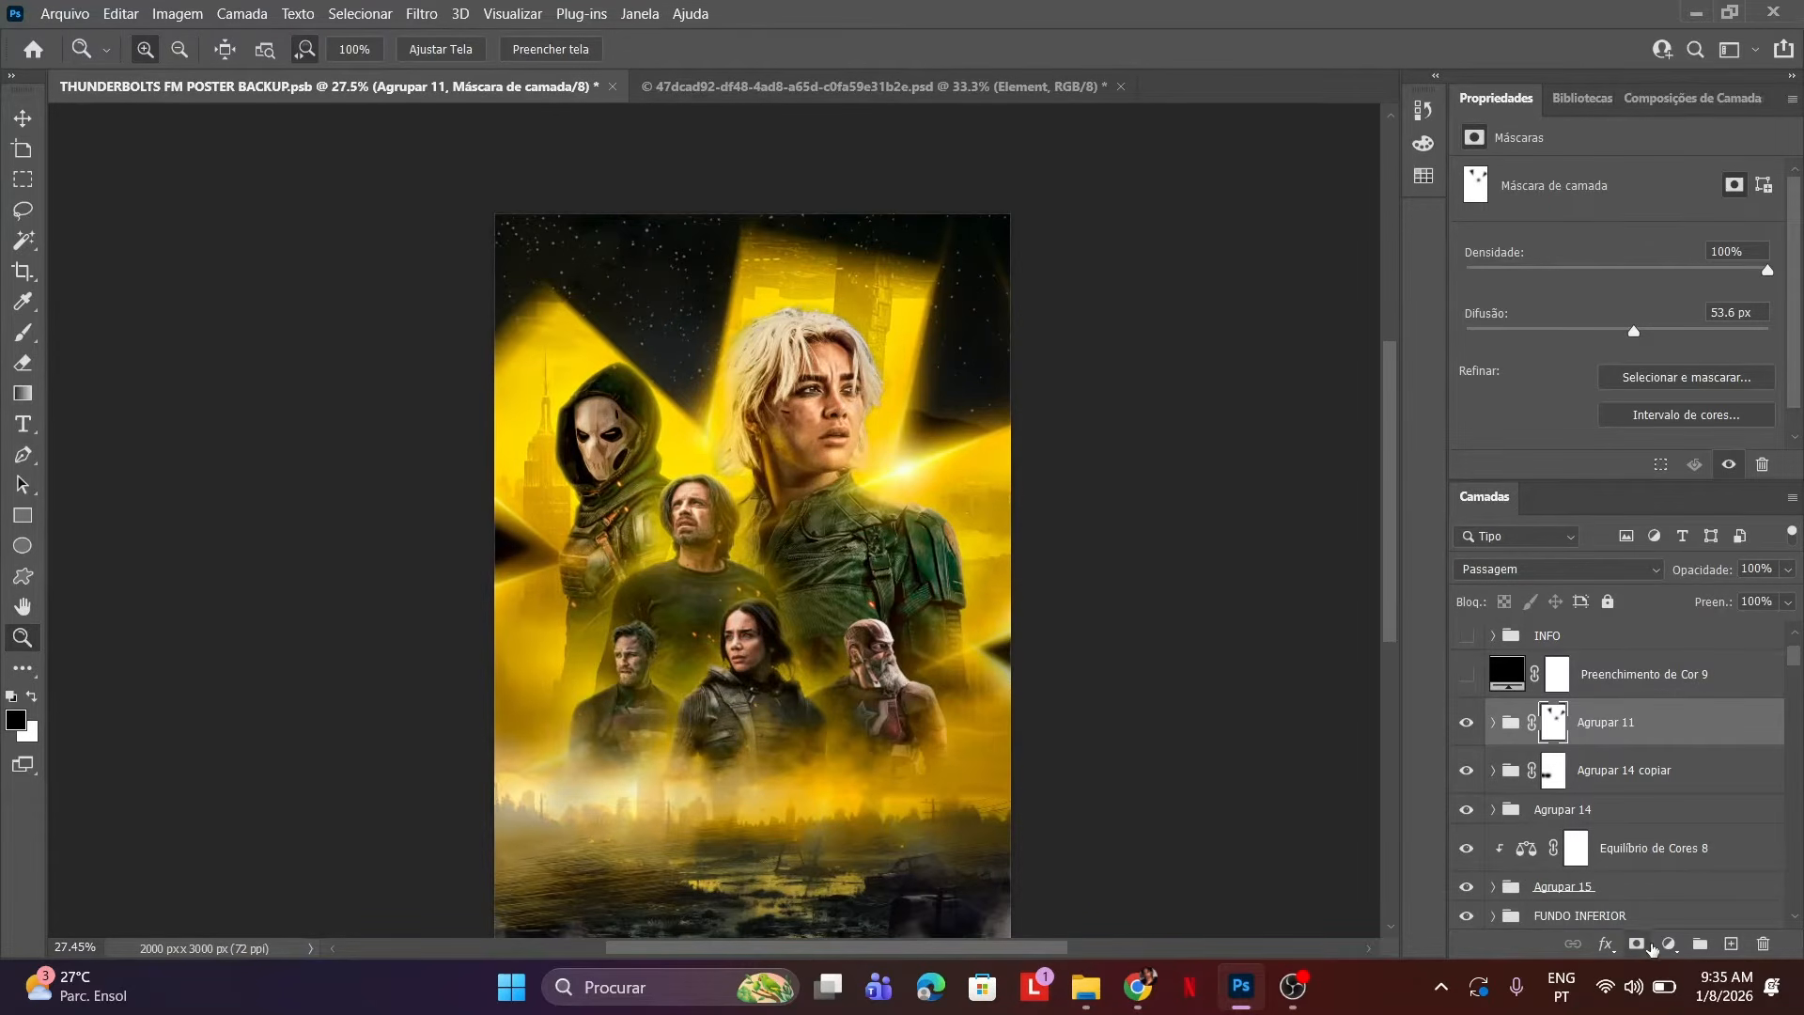
Add a solid ffc000 colour fill layer above Agrupar 11 and set its blend mode to Superexposição de Cores.
click(1669, 943)
click(1702, 540)
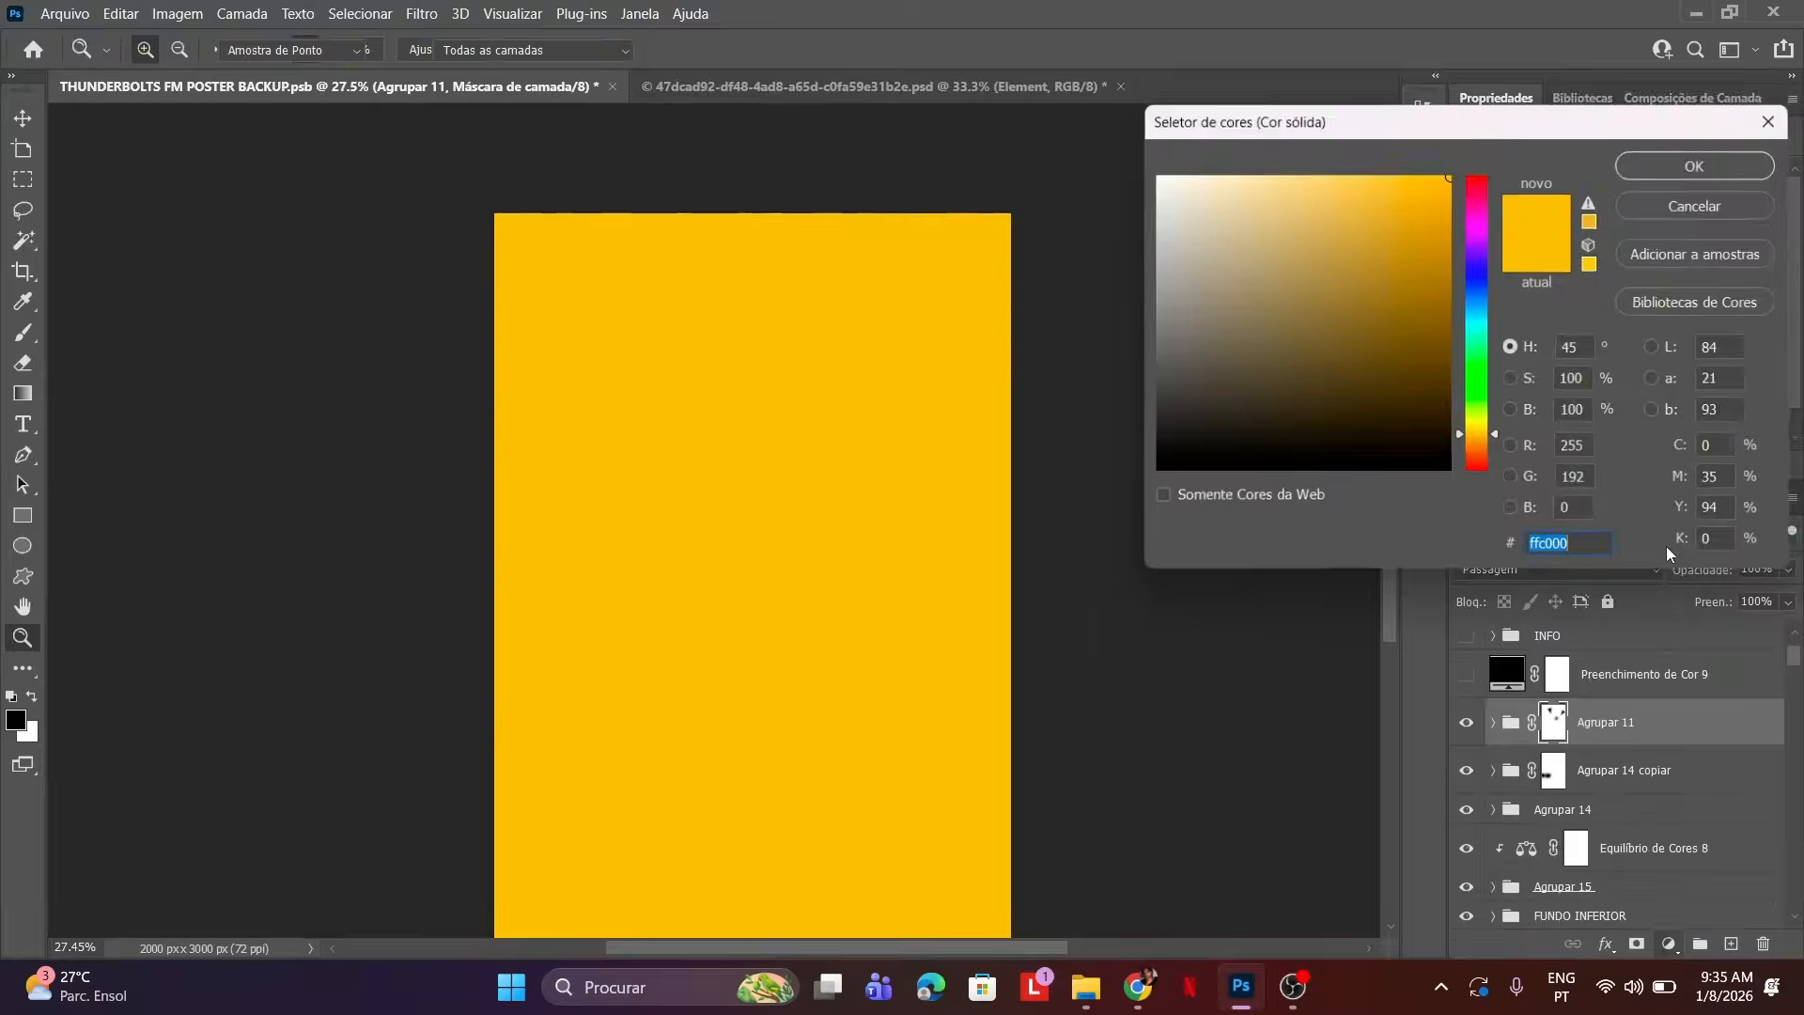
click(1728, 164)
click(1494, 570)
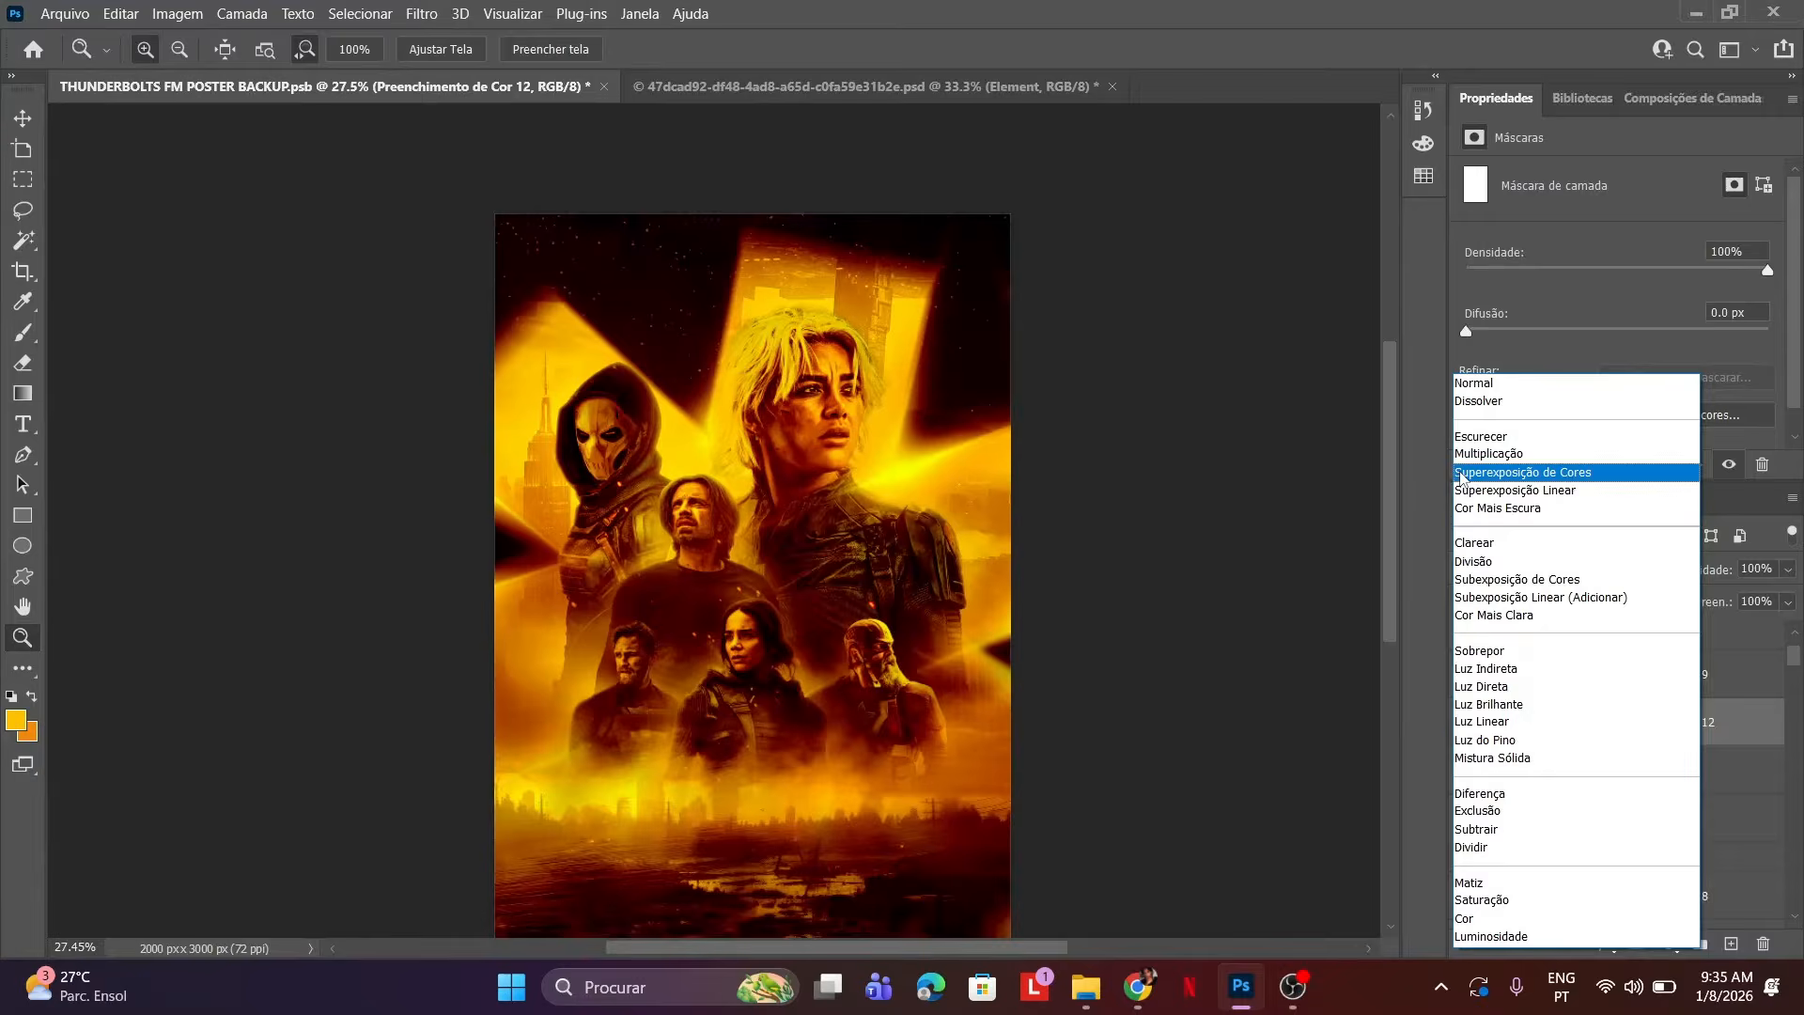
click(1465, 476)
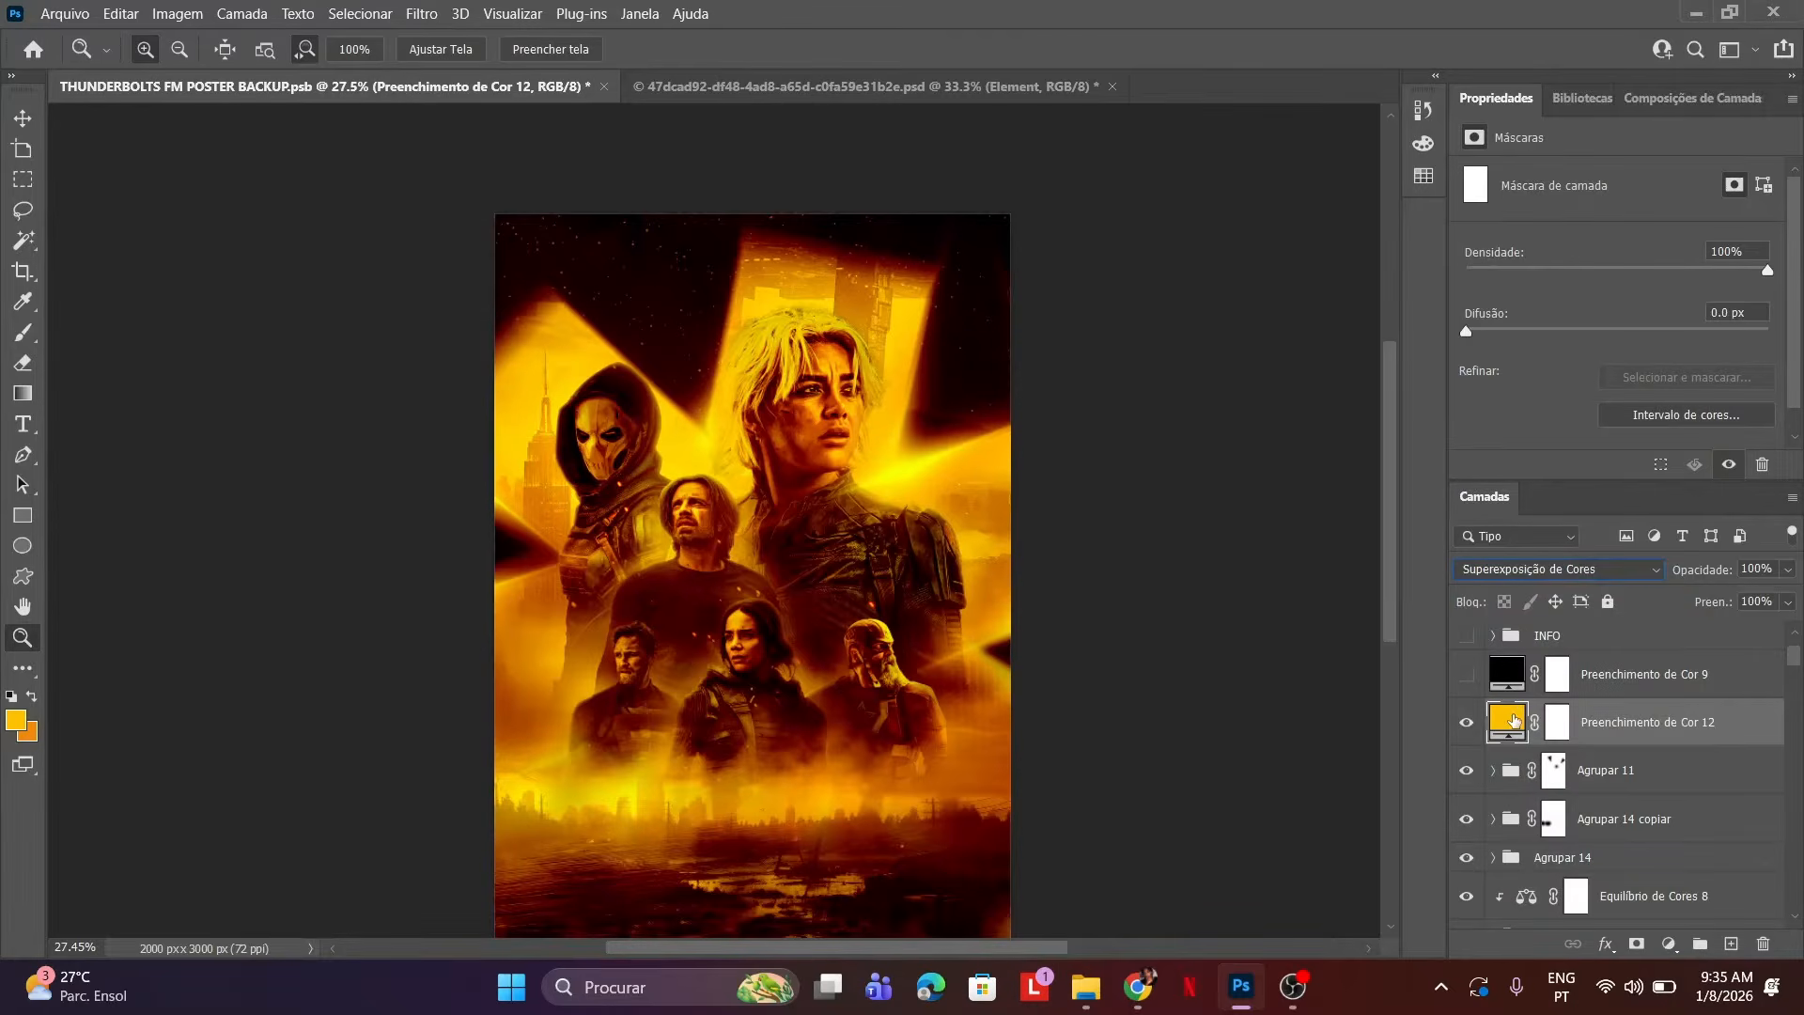
Shift the Preenchimento de Cor 12 fill to a purer yellow and lower the layer's opacity to 60%.
double_click(1513, 720)
drag(1478, 393, 1494, 436)
click(1661, 166)
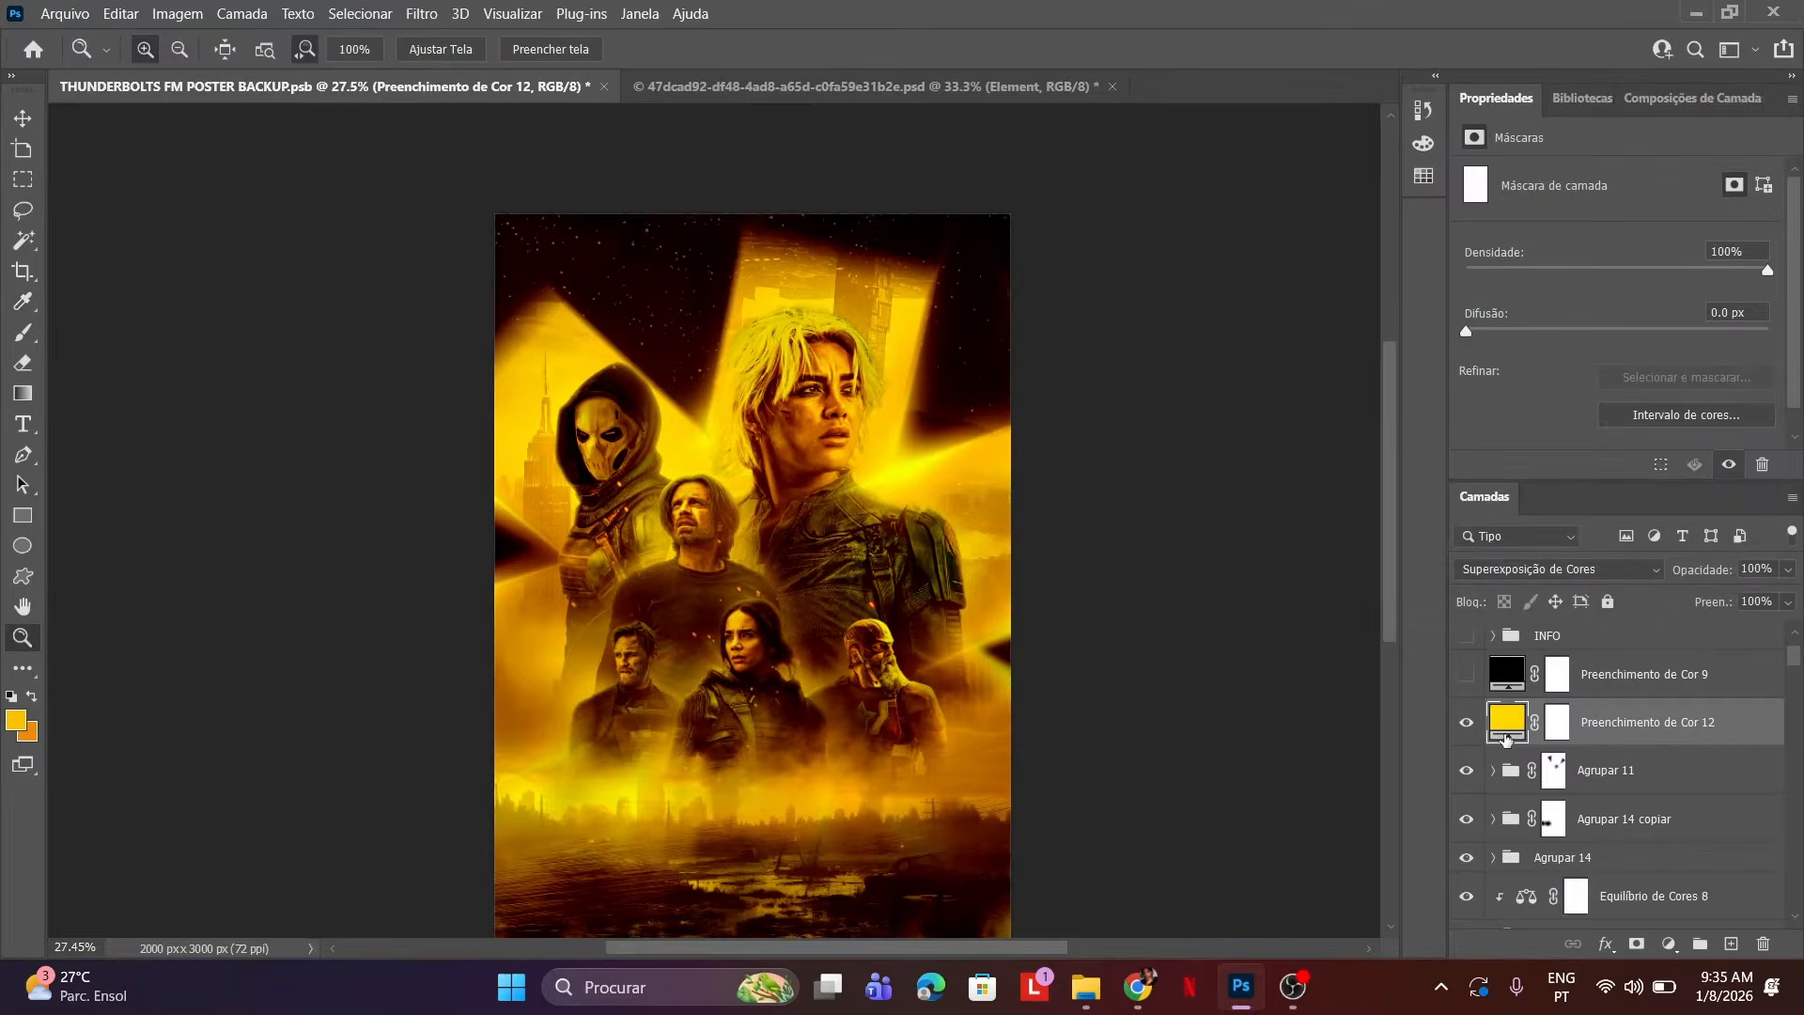
click(1467, 723)
drag(1681, 578, 1623, 575)
key(Down)
key(Down)
key(Down)
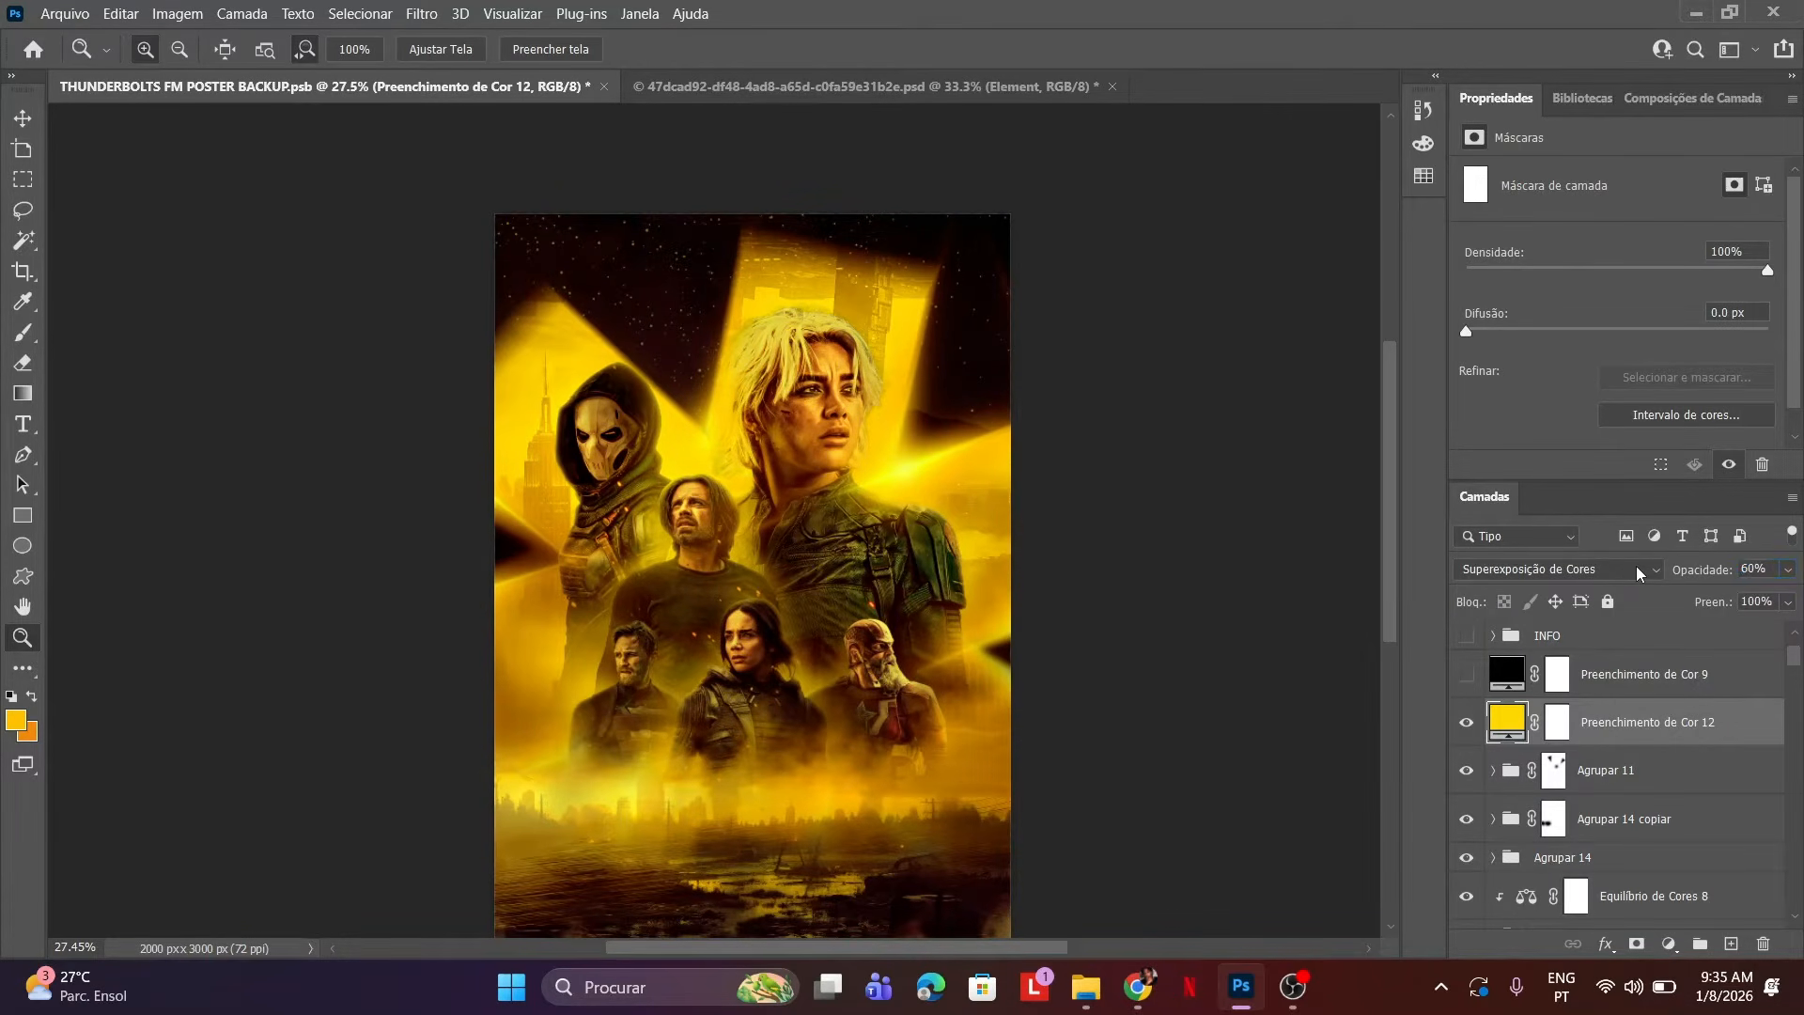
Invert the Preenchimento de Cor 12 mask to black and paint the tint back over the characters with a soft white 500 px brush.
scroll(801, 637, down, 2)
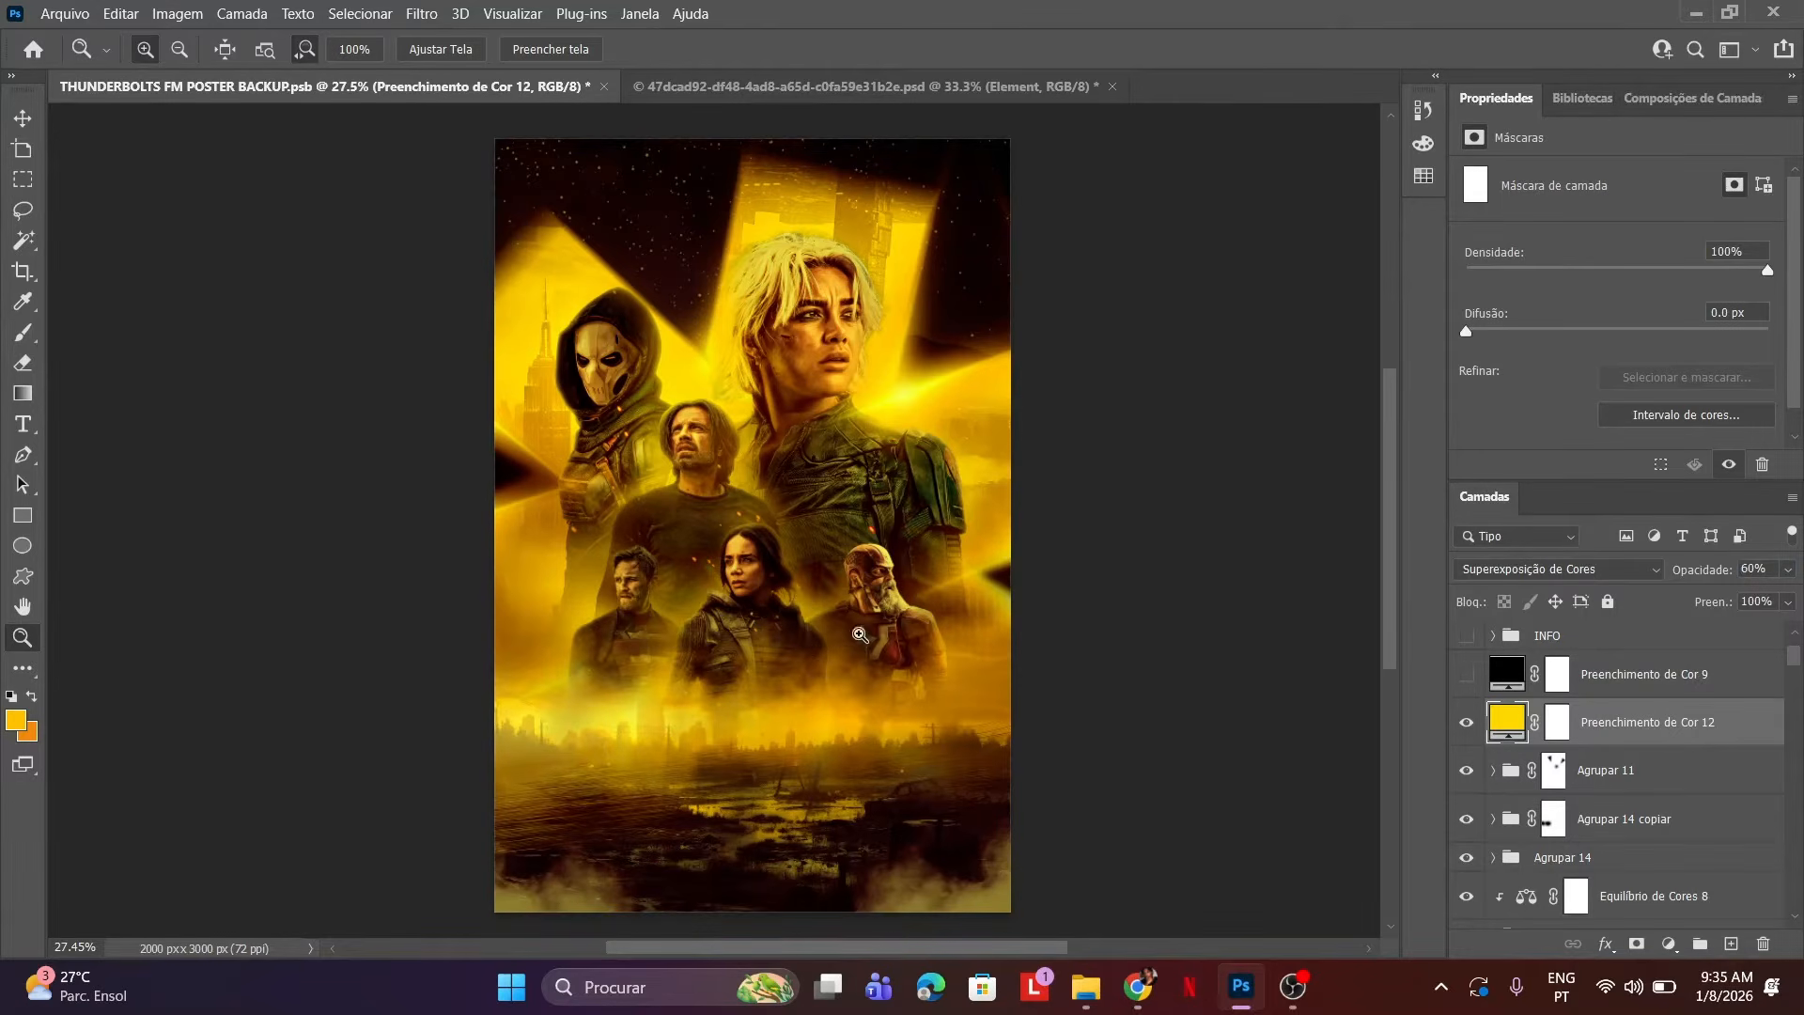
click(652, 443)
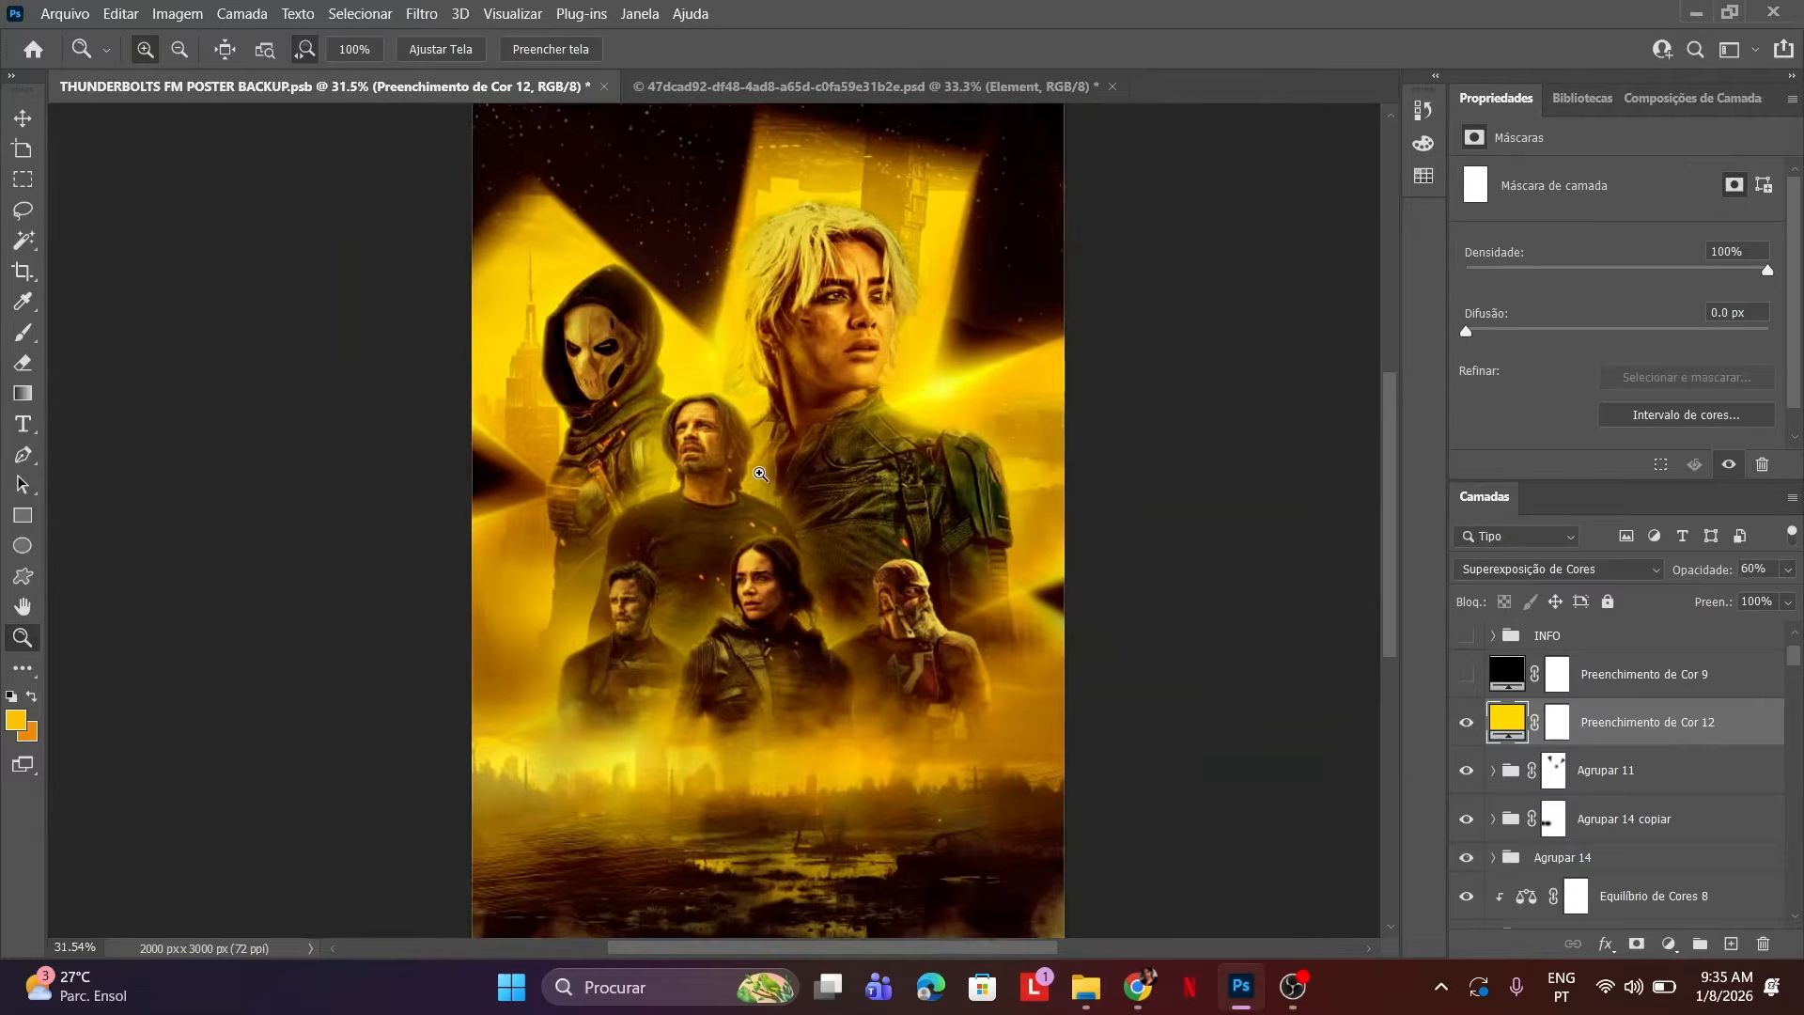
click(754, 473)
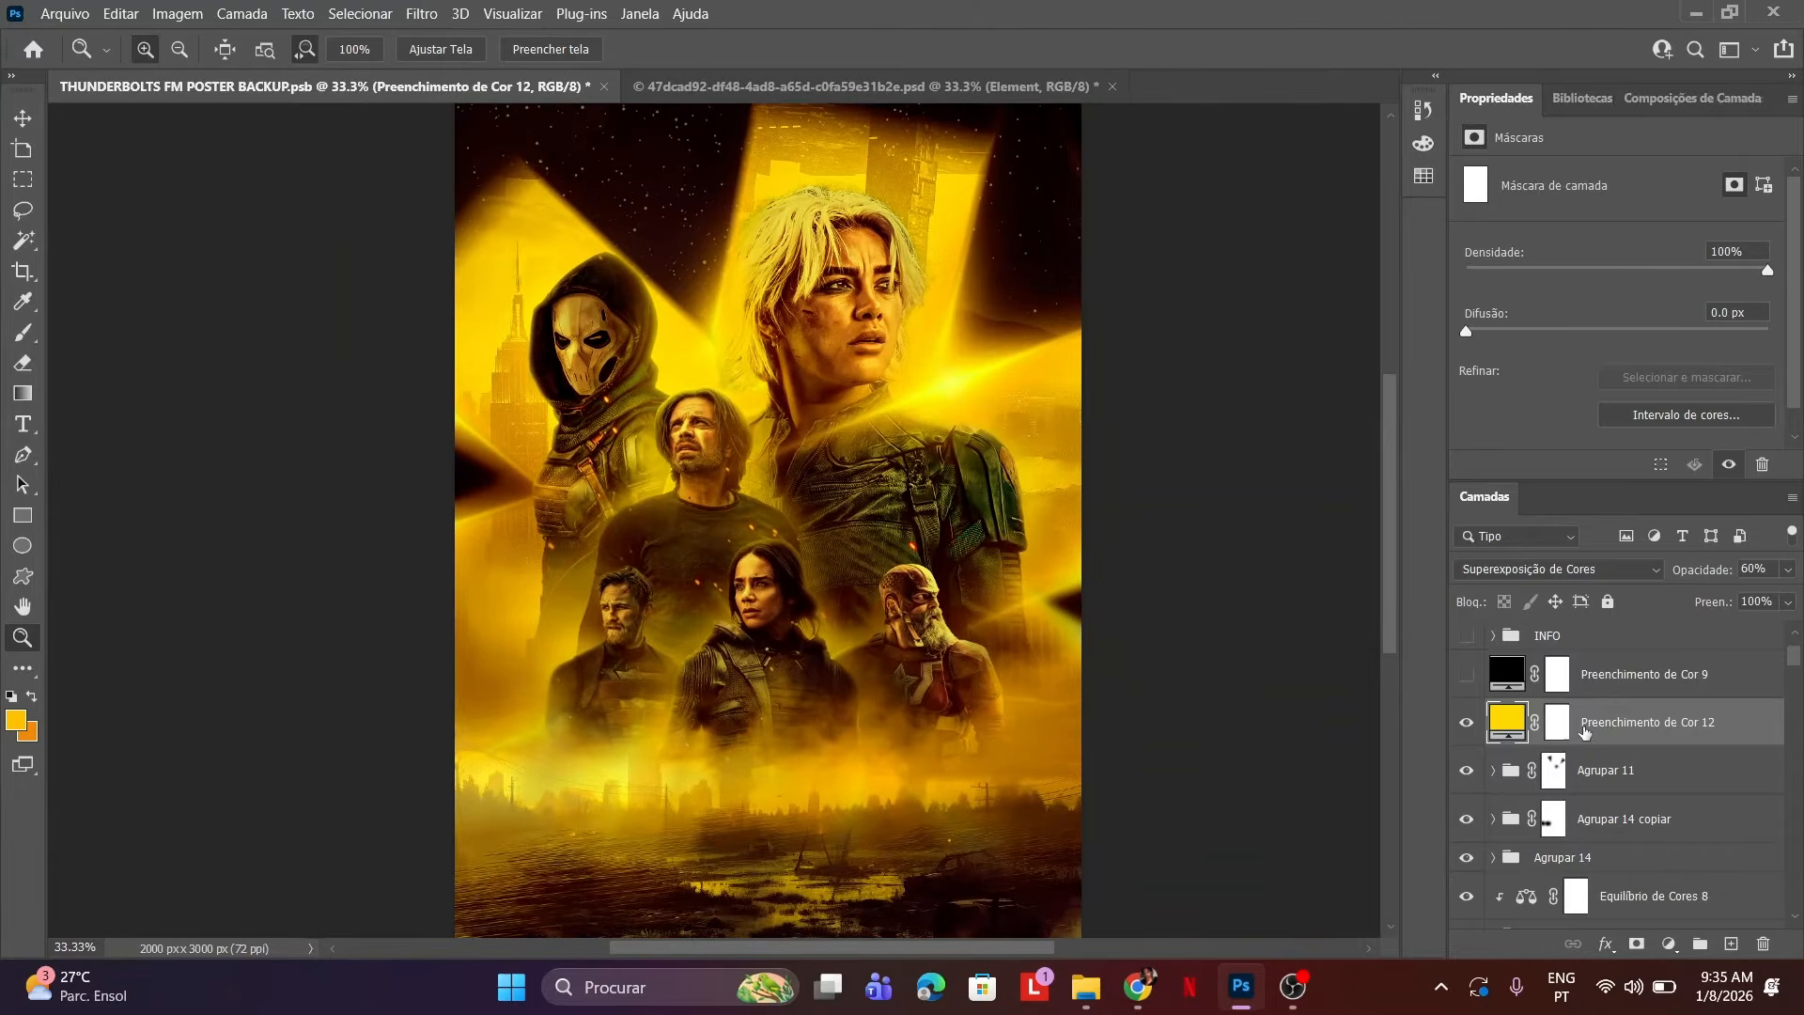
click(1558, 724)
key(ctrl+i)
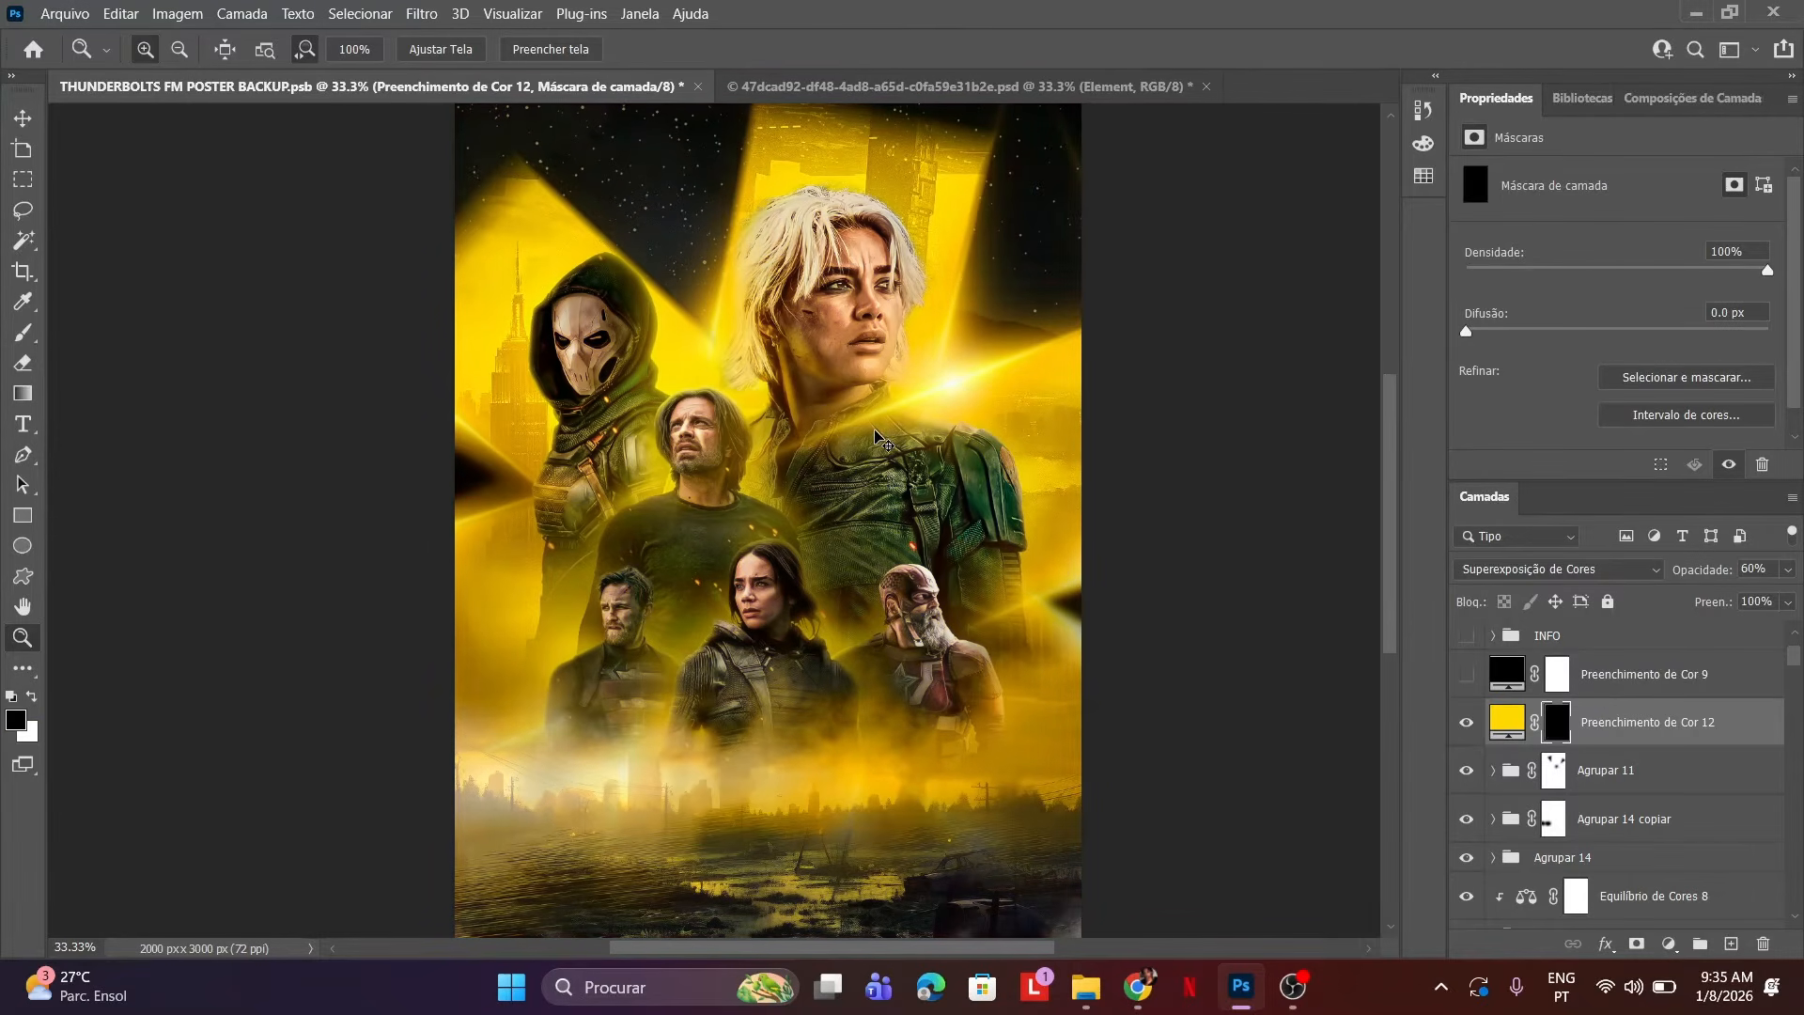
click(22, 332)
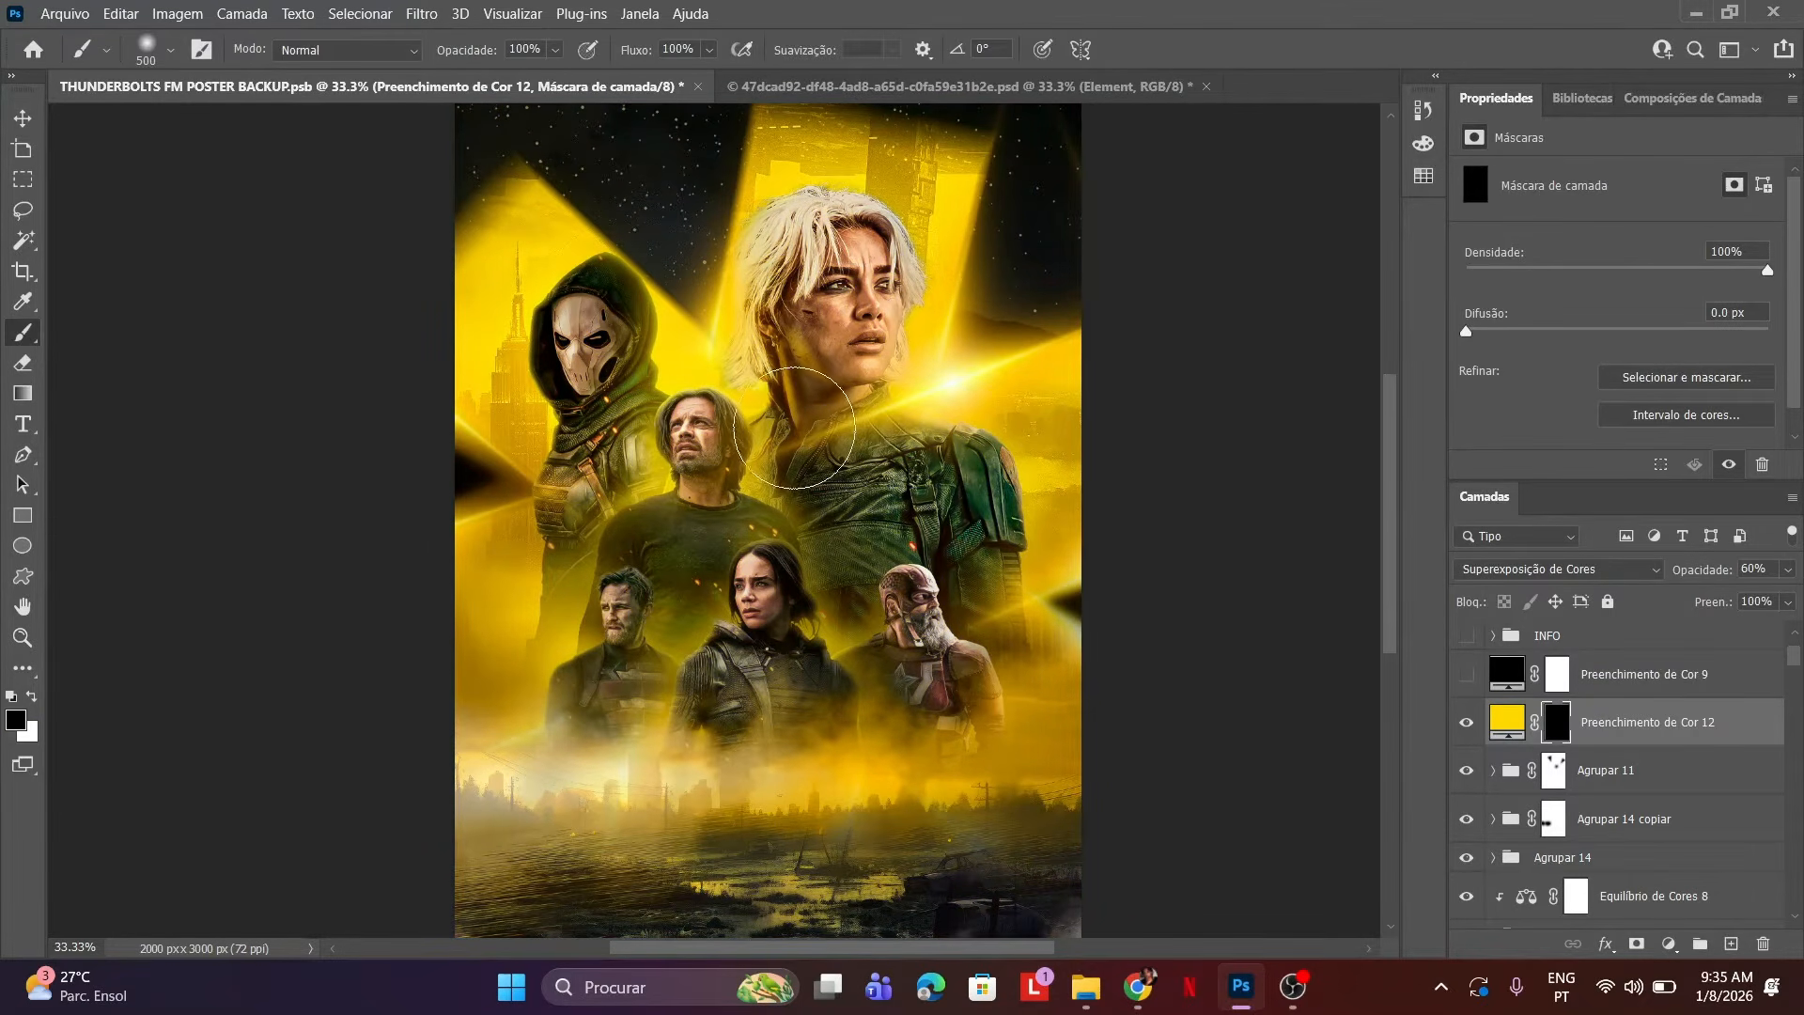
key(x)
mouse_move(792, 443)
mouse_down()
mouse_move(767, 251)
mouse_move(741, 312)
mouse_move(699, 331)
mouse_move(684, 303)
mouse_move(585, 515)
mouse_move(603, 637)
mouse_move(710, 744)
mouse_move(801, 740)
mouse_move(733, 722)
mouse_move(491, 773)
mouse_move(863, 757)
mouse_move(948, 696)
mouse_move(885, 711)
mouse_move(653, 664)
mouse_move(578, 589)
mouse_move(592, 604)
mouse_move(692, 429)
mouse_move(645, 498)
mouse_move(665, 575)
mouse_up()
key(x)
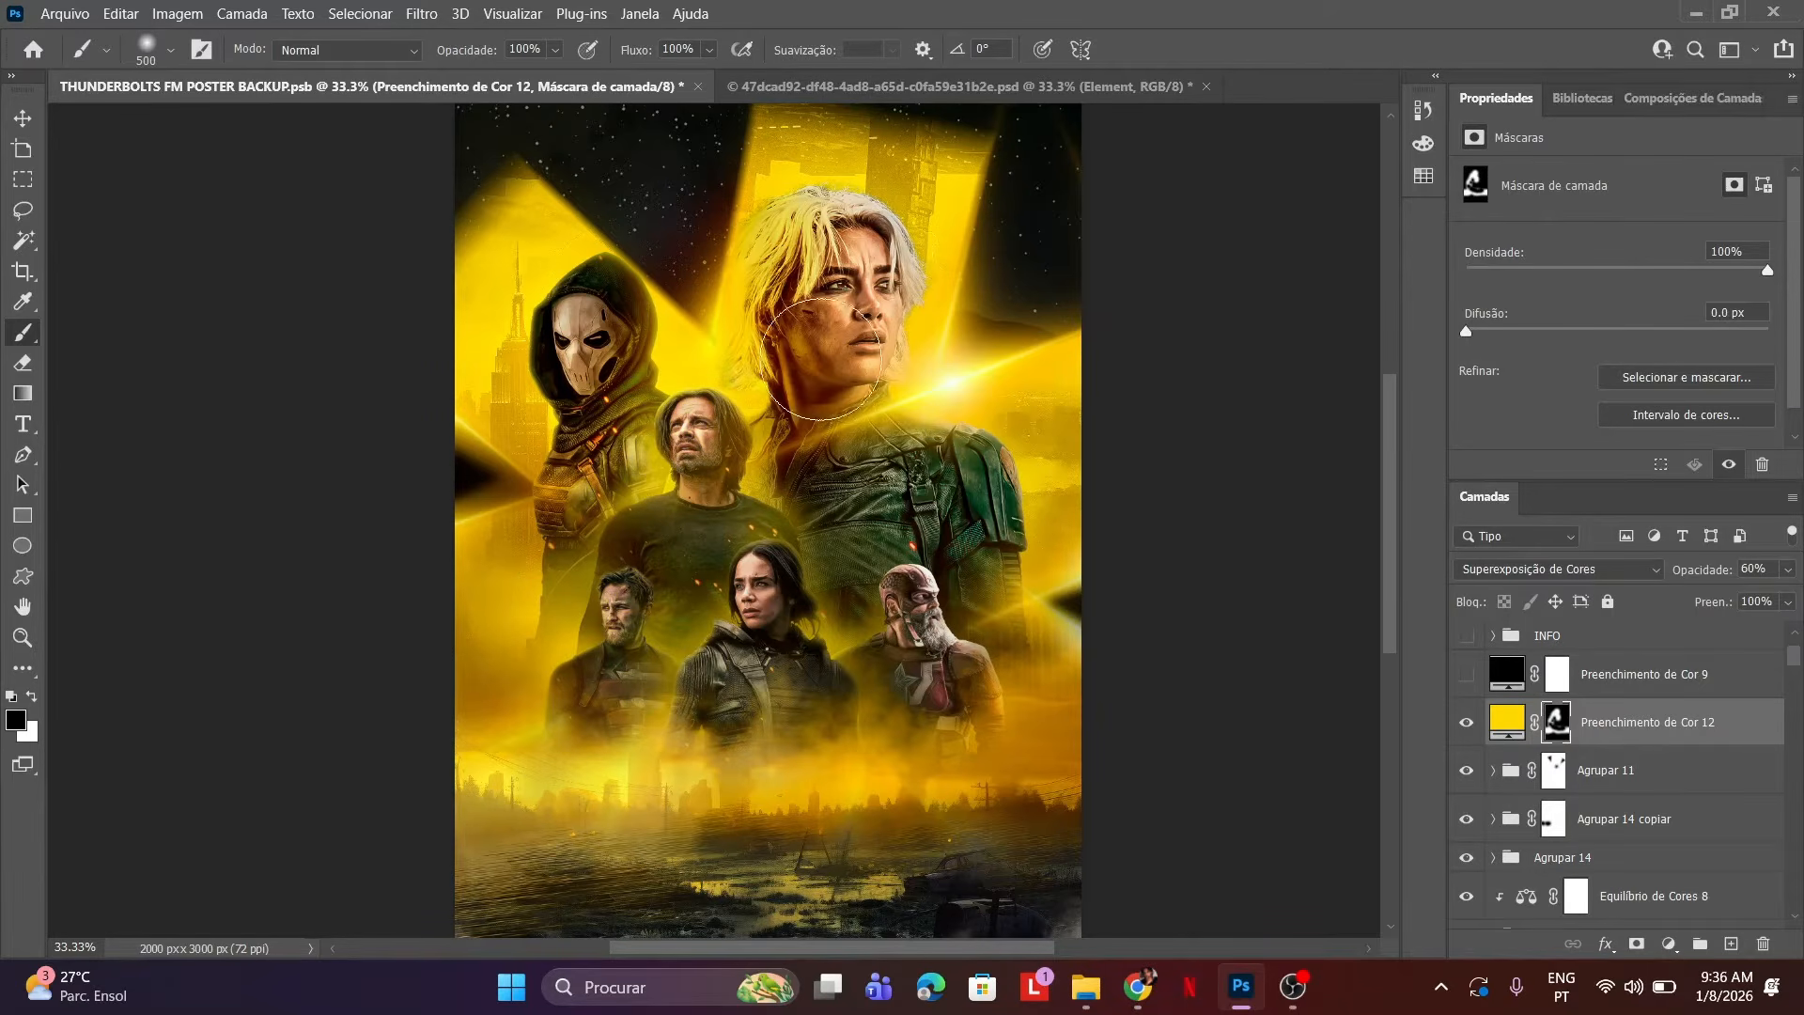
Try refining the tint mask around the blonde woman and the other characters, then delete the Preenchimento de Cor 12 layer.
drag(820, 362, 857, 384)
key(x)
key(x)
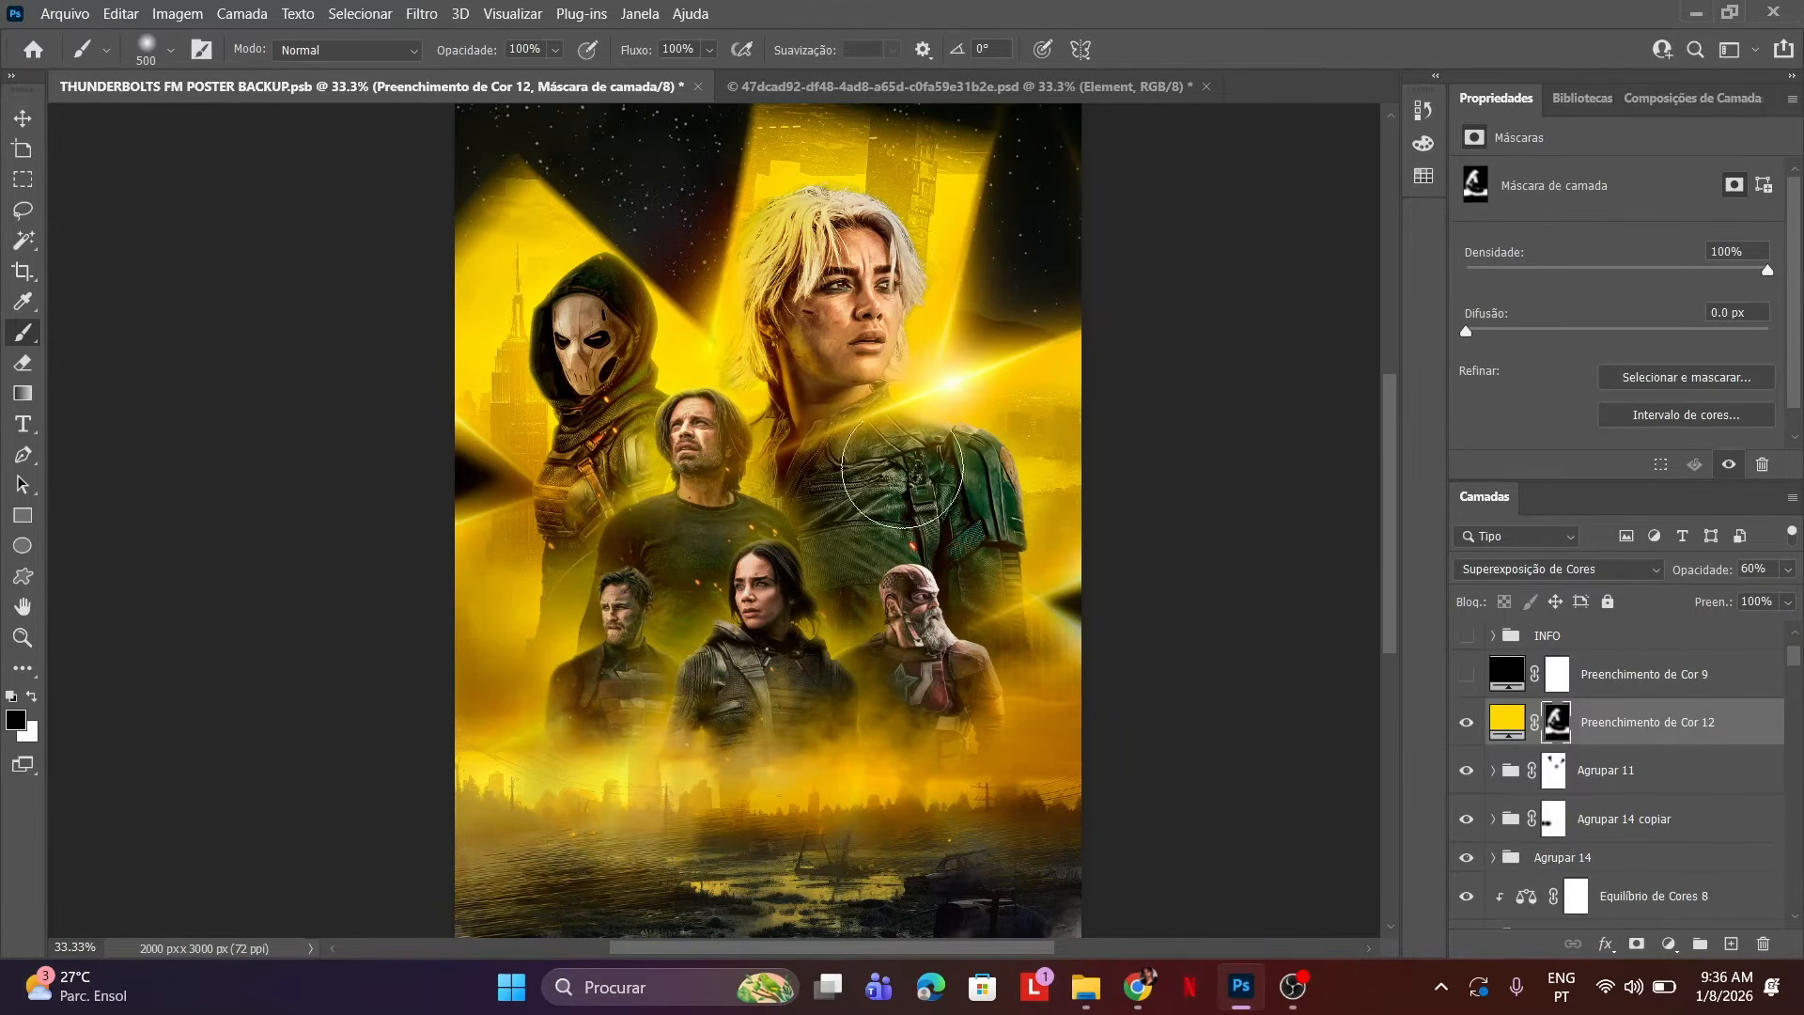
drag(773, 538, 714, 639)
drag(665, 279, 696, 211)
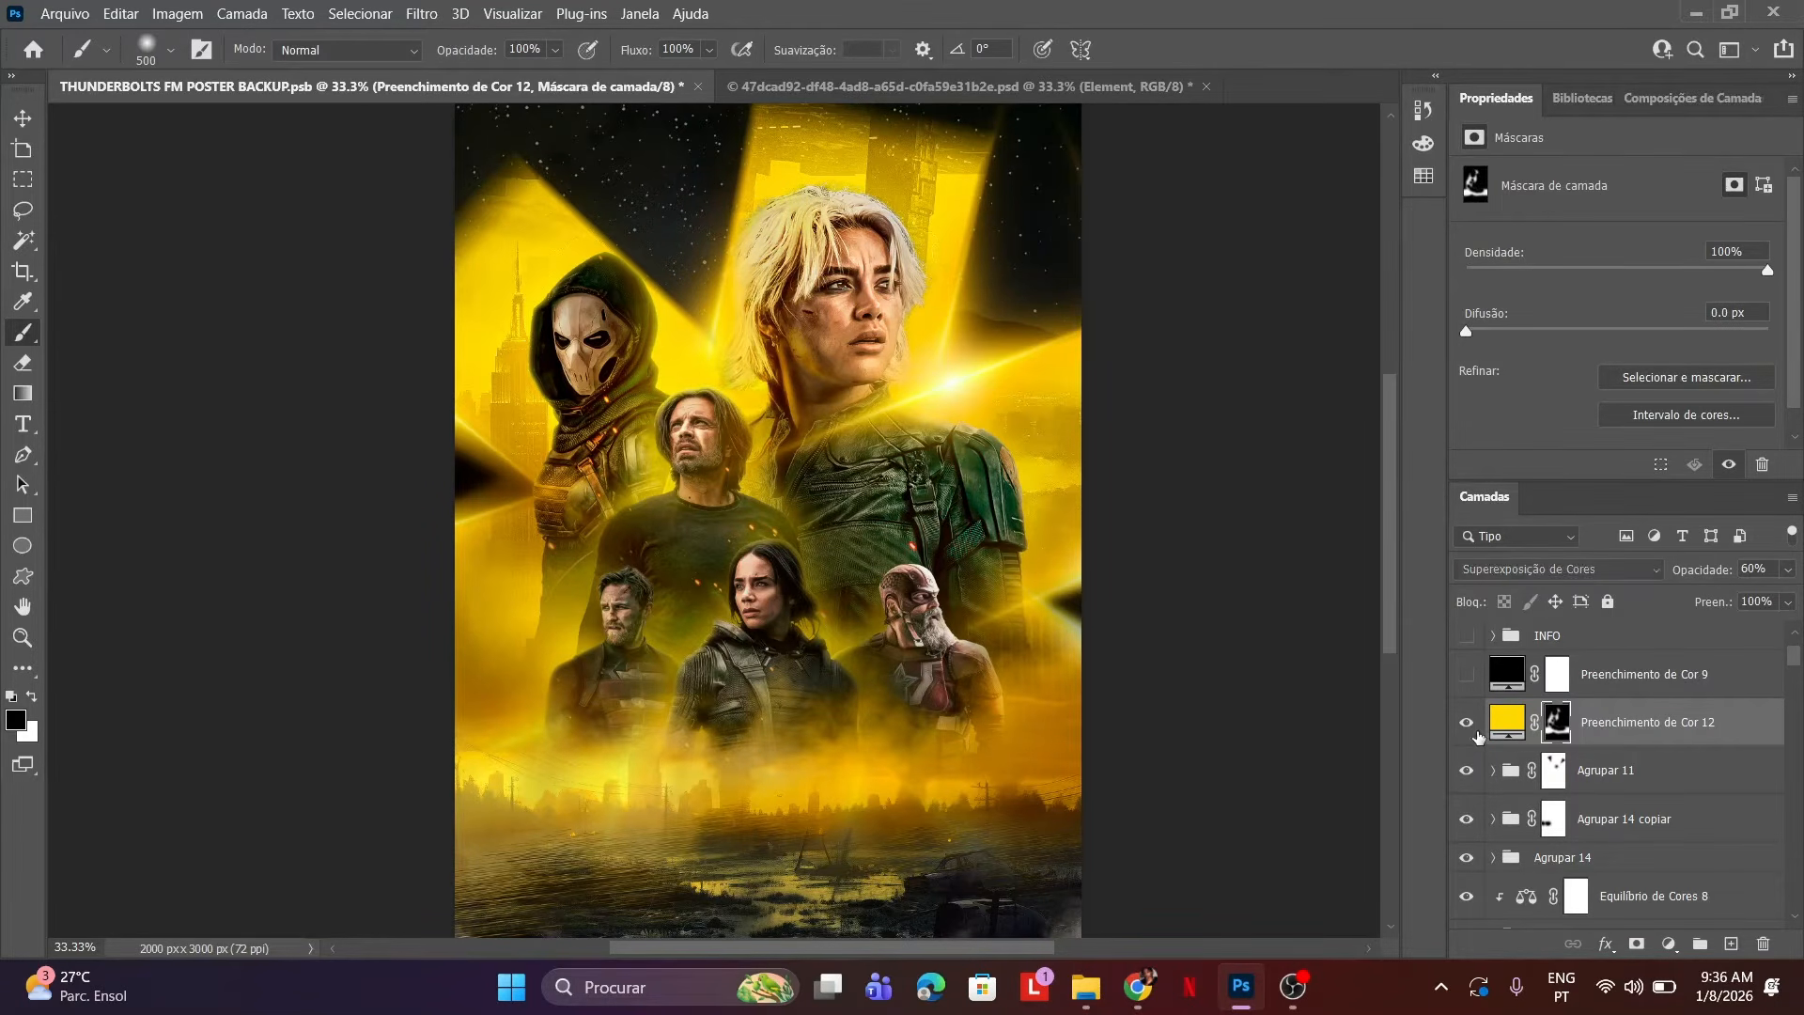
key(Delete)
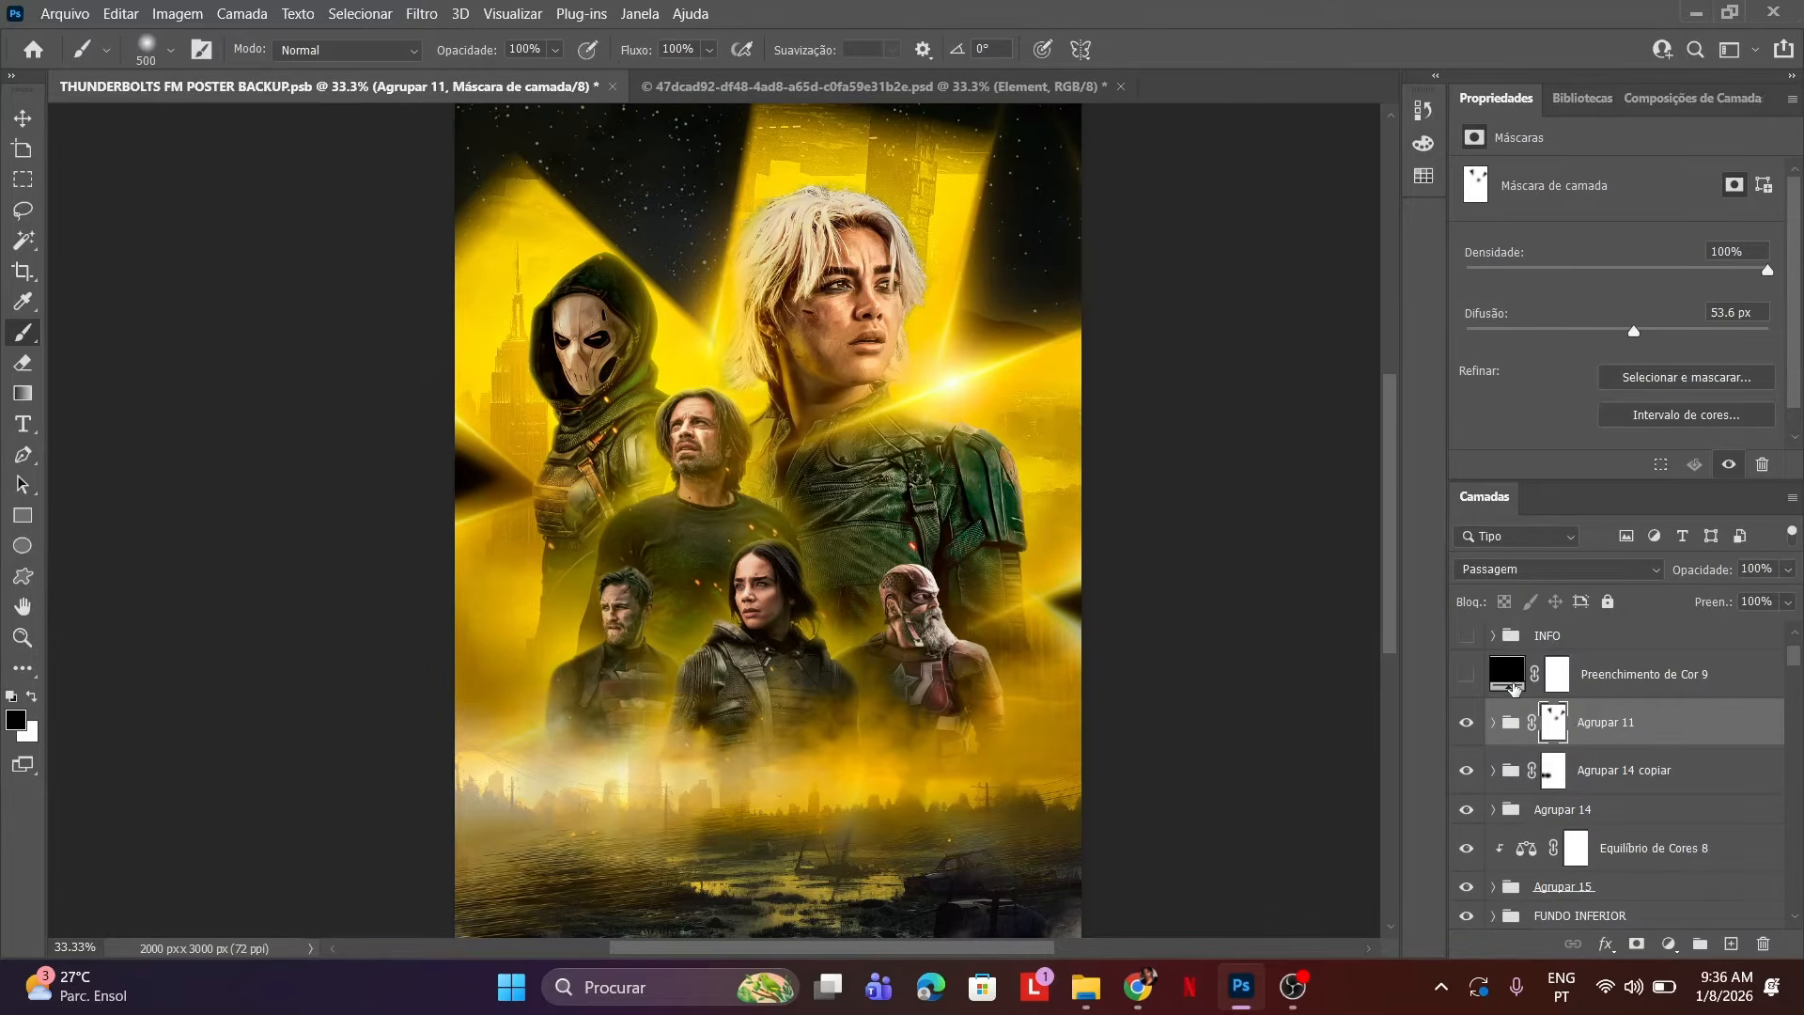
Add a Cor Seletiva adjustment above Agrupar 11 and set its Amarelos range to Ciano -50% and Magenta +5%.
click(1670, 944)
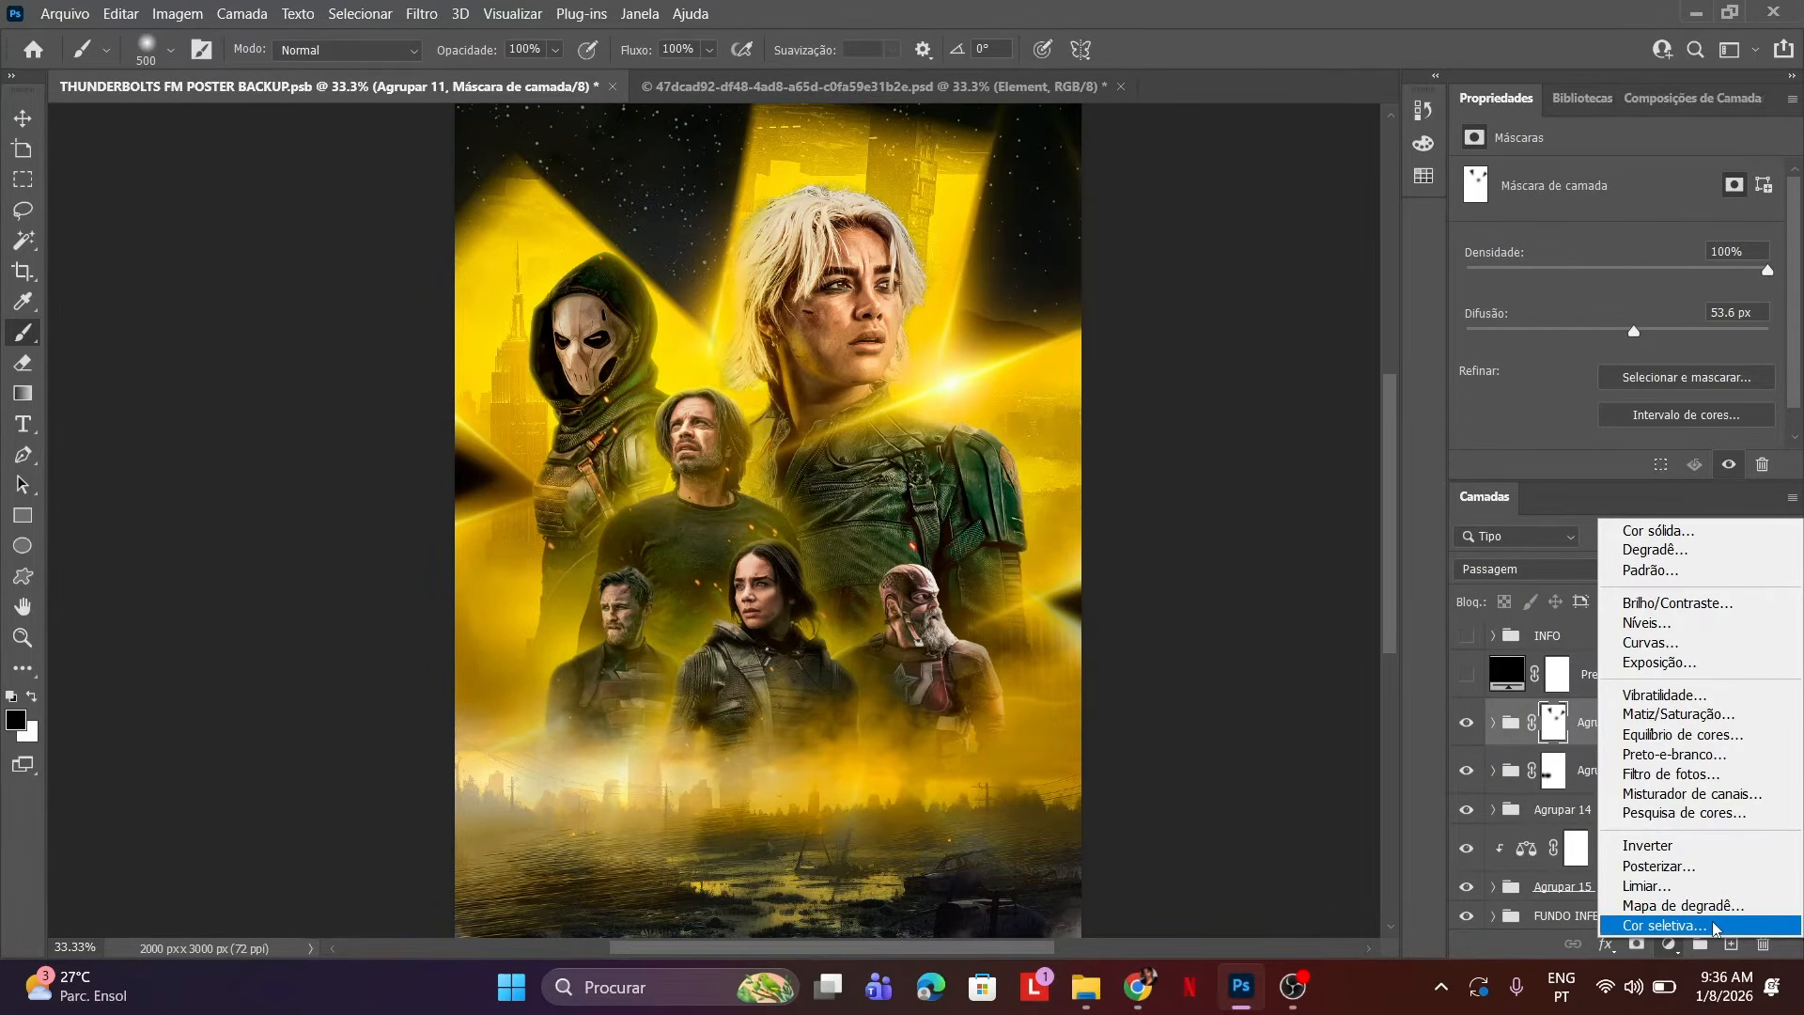
click(1682, 925)
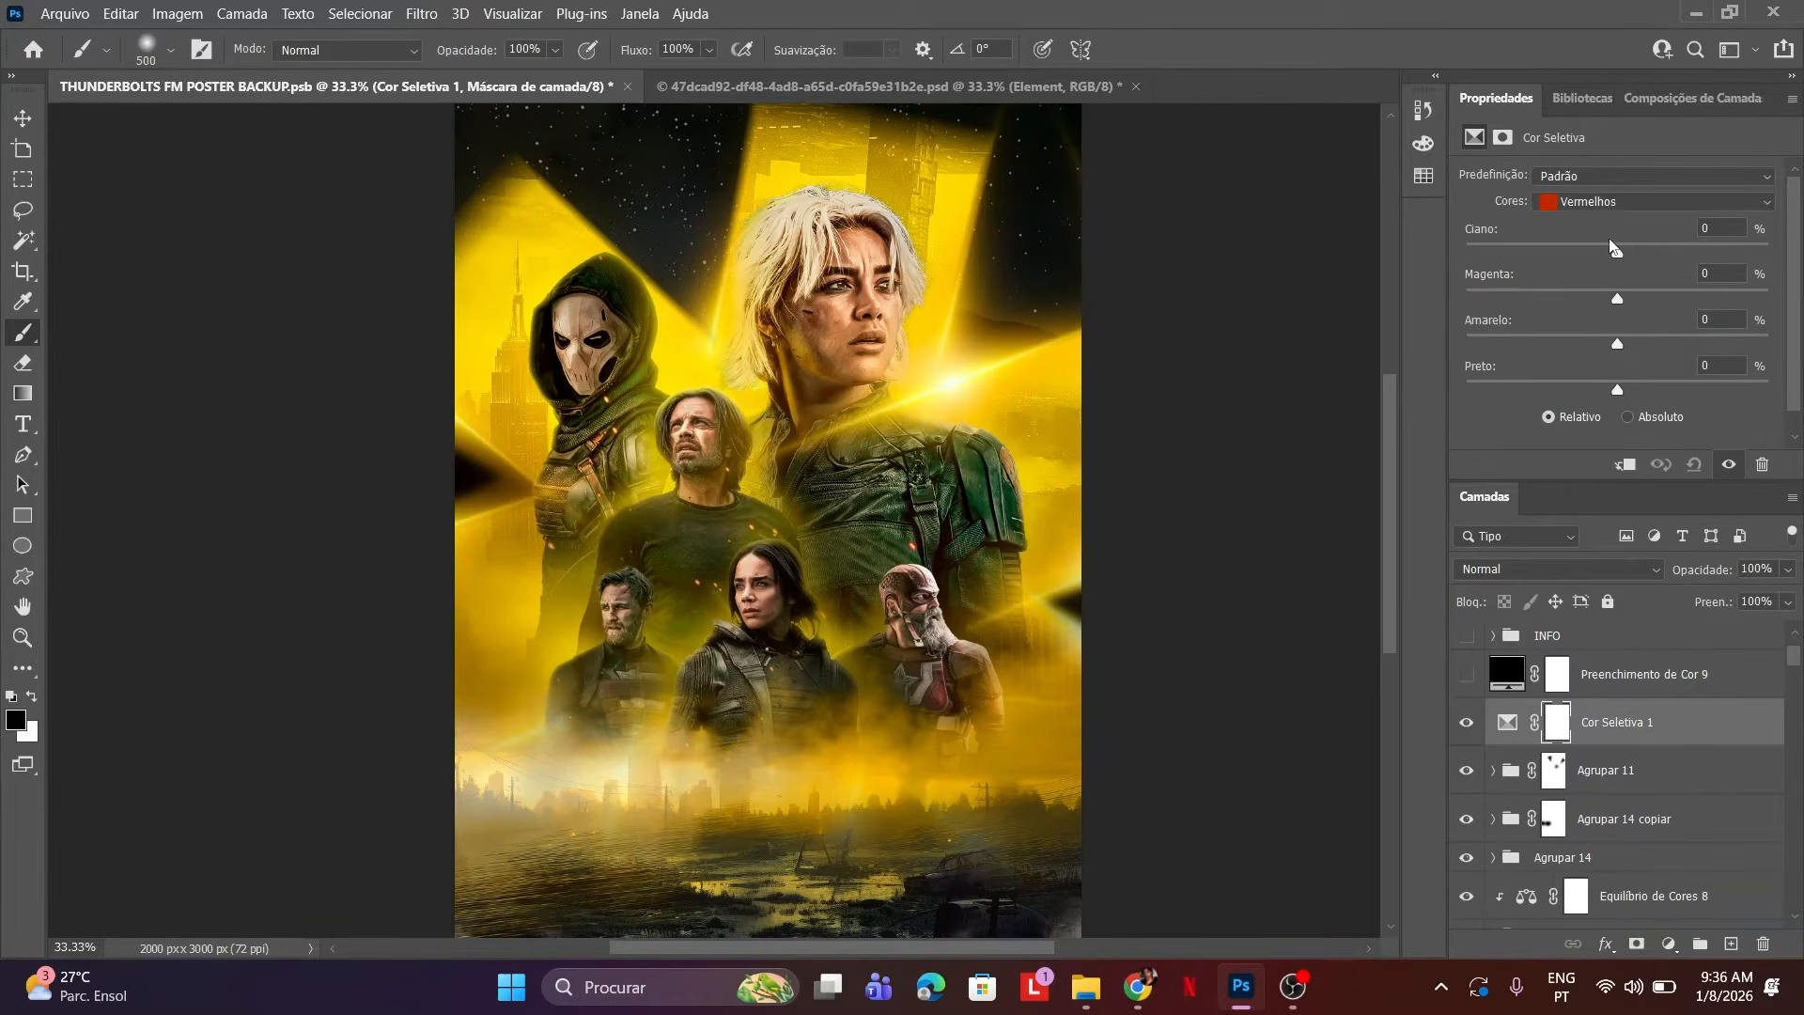
click(1593, 199)
click(1597, 219)
drag(1621, 250, 1541, 253)
mouse_move(1617, 298)
mouse_down()
mouse_move(1524, 298)
mouse_move(1629, 313)
mouse_up()
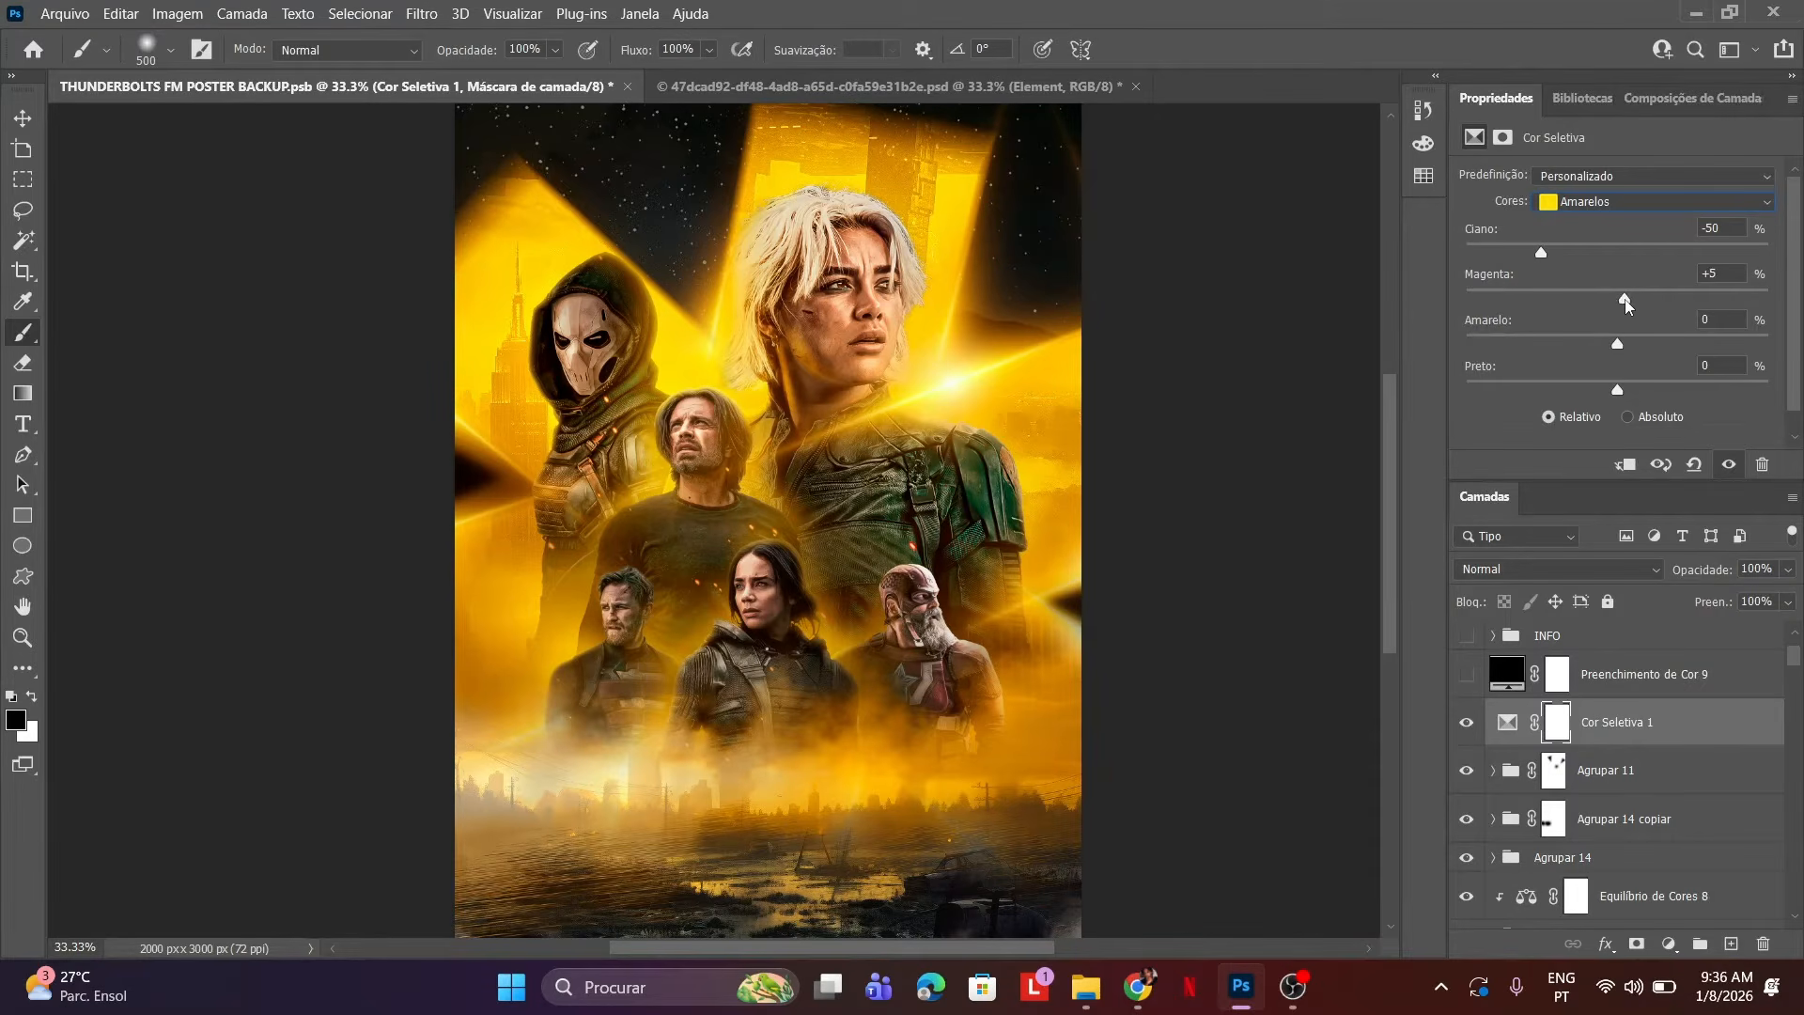
Set Amarelo to +10% and Preto to +15% for the Amarelos range of Cor Seletiva 1.
mouse_move(1624, 347)
mouse_down()
mouse_move(1511, 349)
mouse_move(1631, 356)
mouse_up()
drag(1622, 390, 1659, 394)
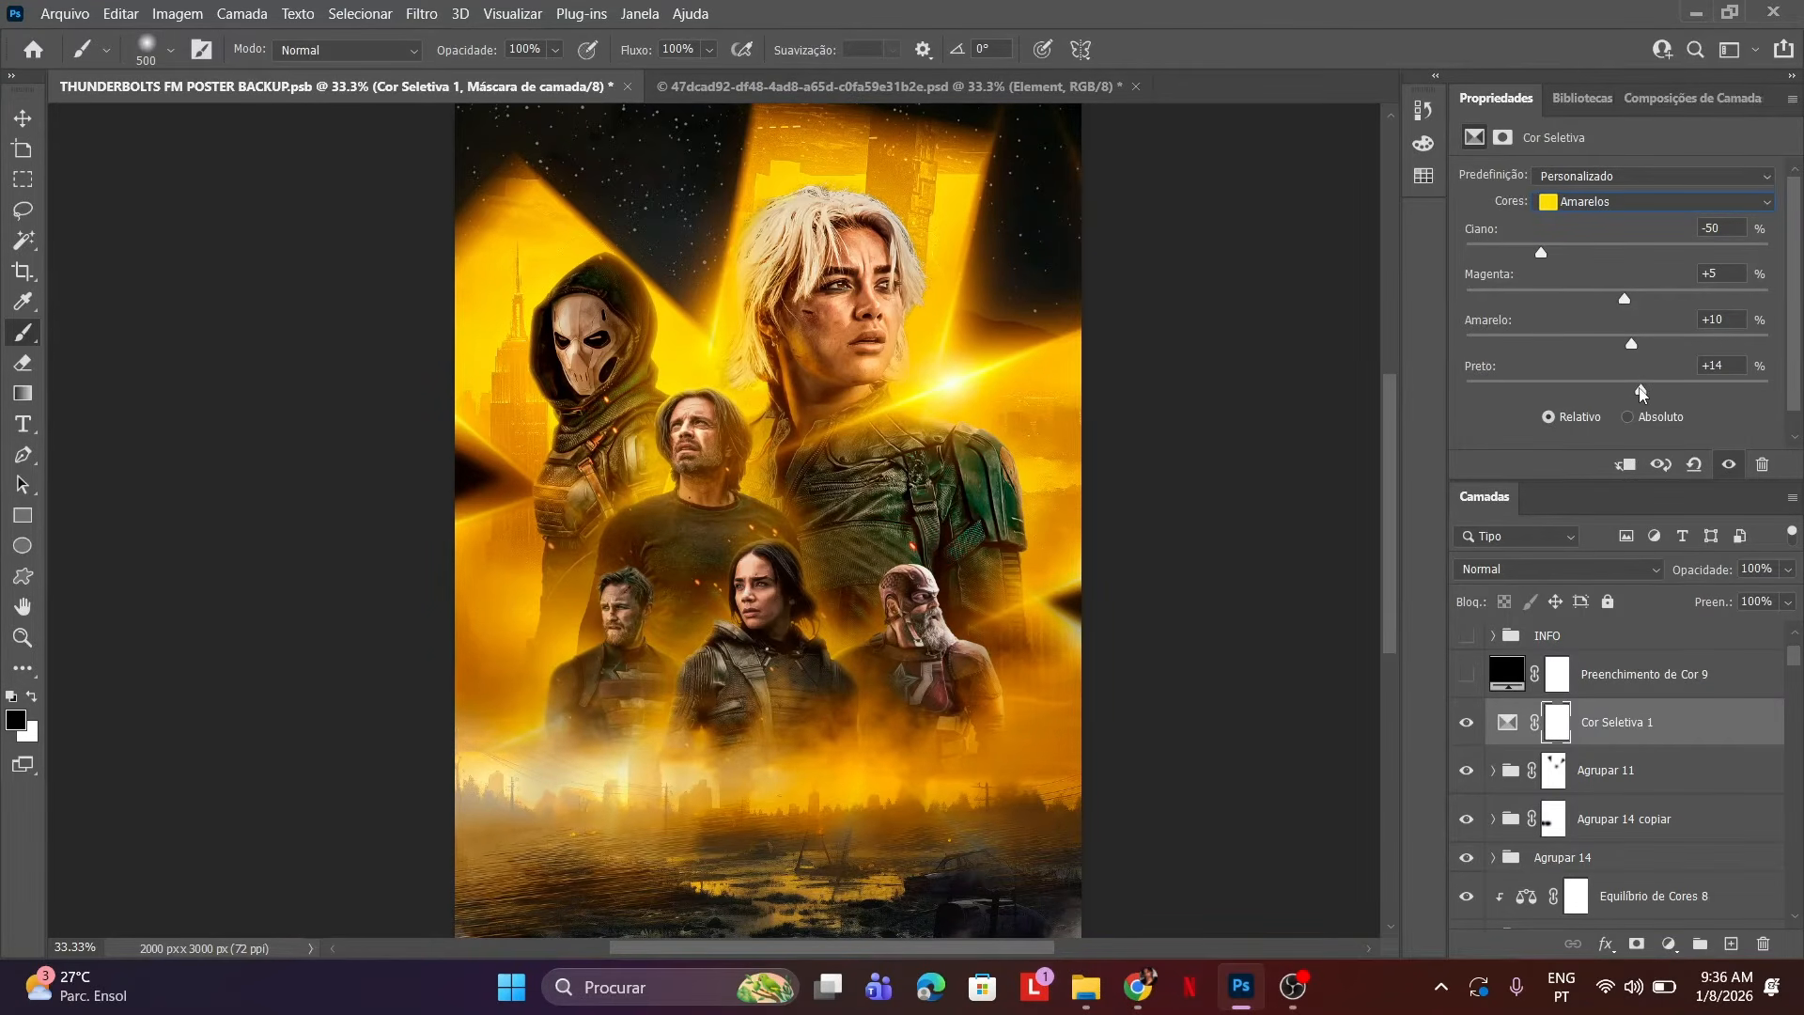
mouse_move(1642, 393)
mouse_down()
mouse_move(1740, 414)
mouse_move(1628, 391)
mouse_up()
scroll(1618, 353, down, 1)
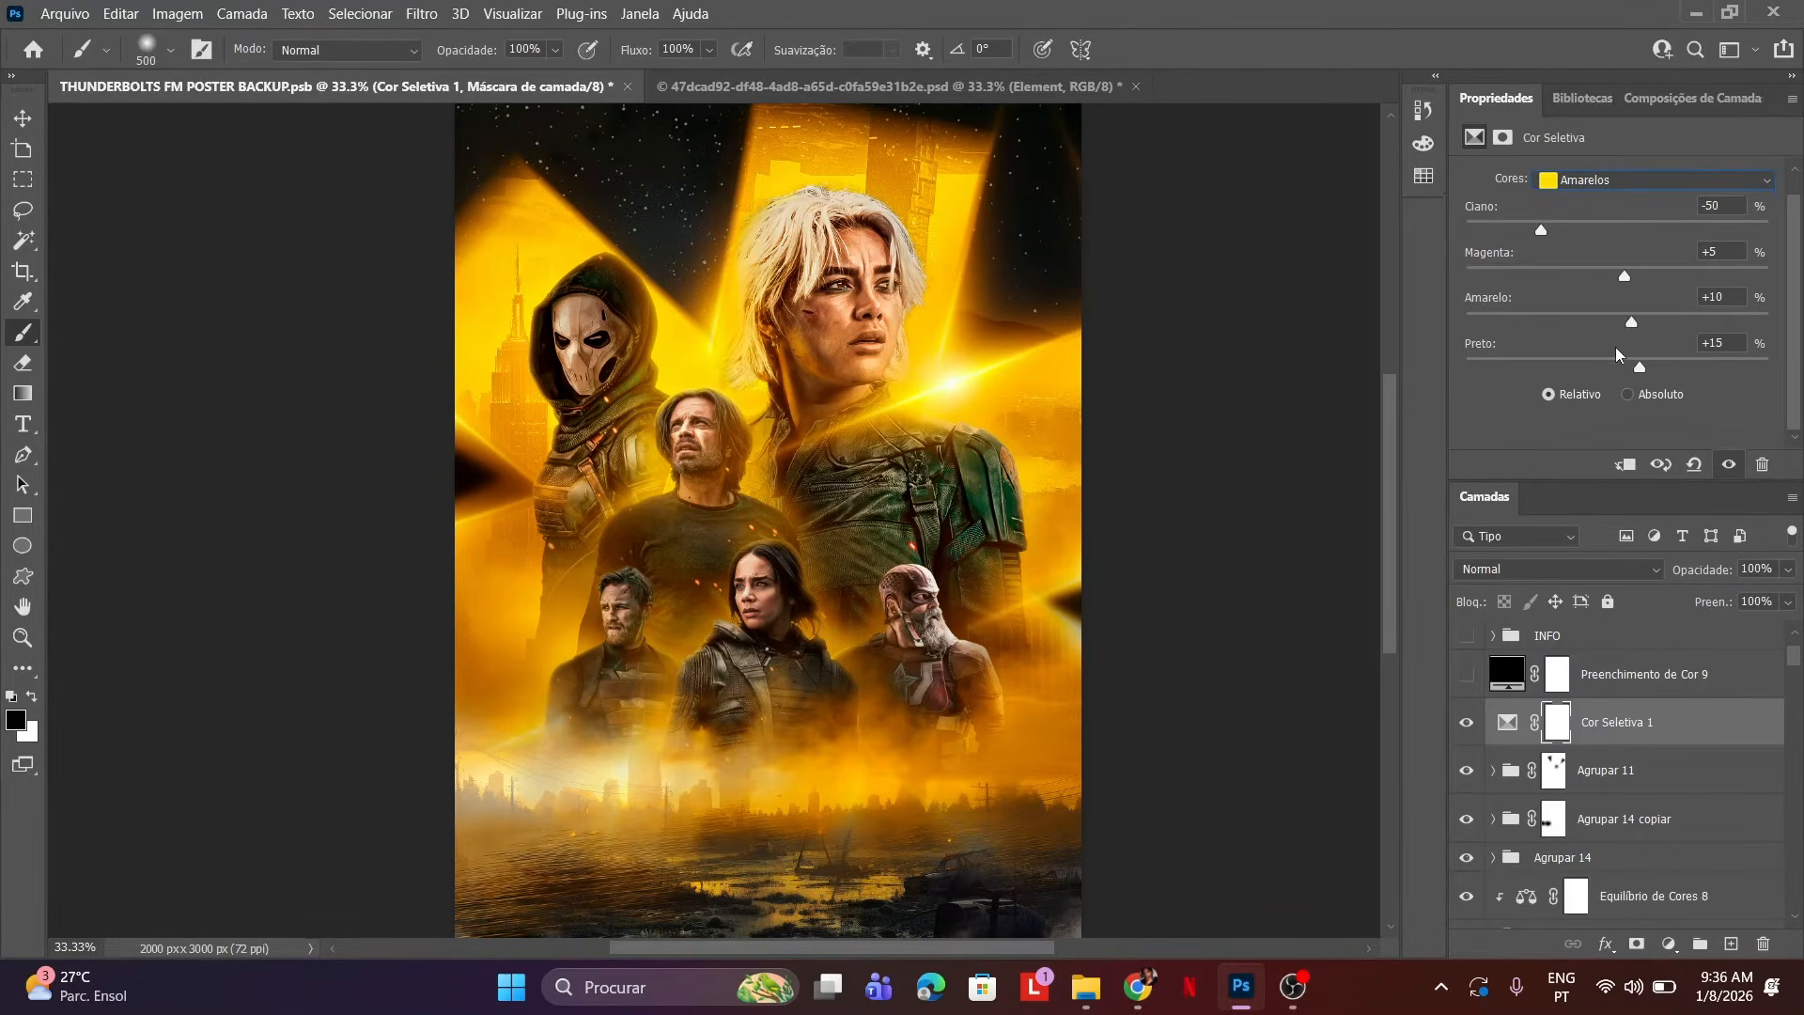
Set the Neutros range of Cor Seletiva 1 to Magenta +4% and Preto -4%.
scroll(1622, 301, up, 1)
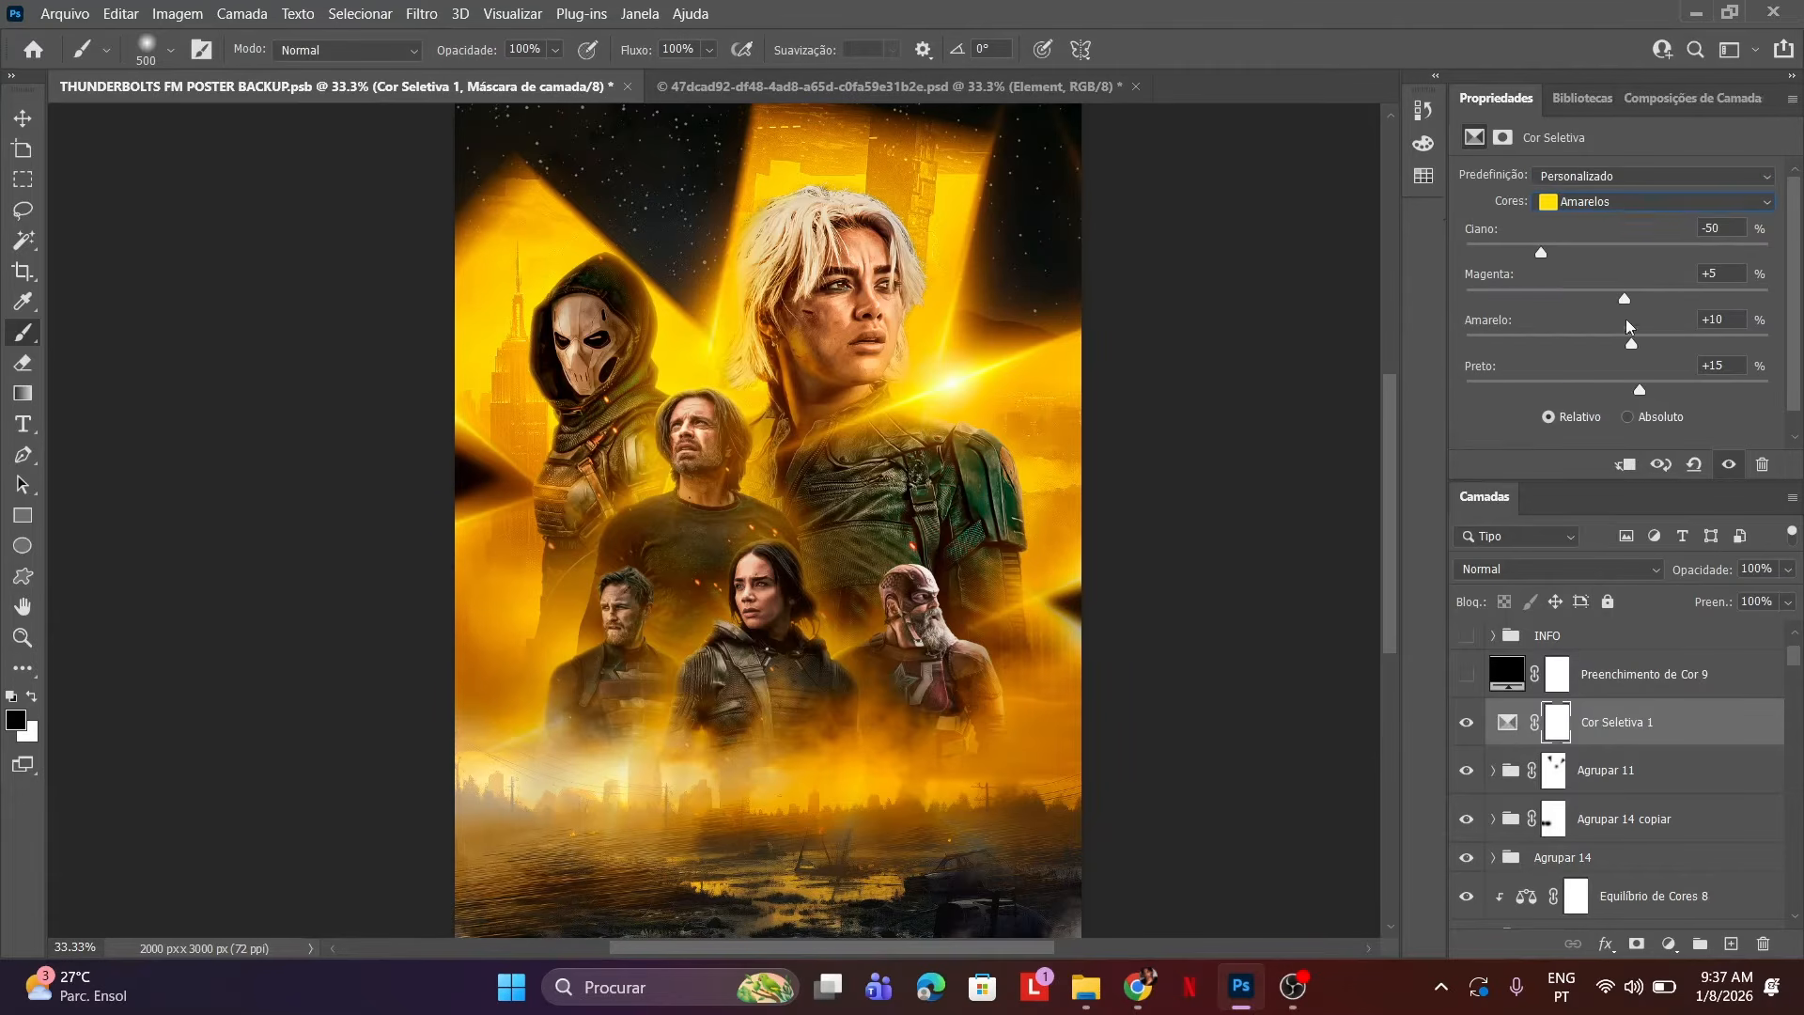
click(1616, 201)
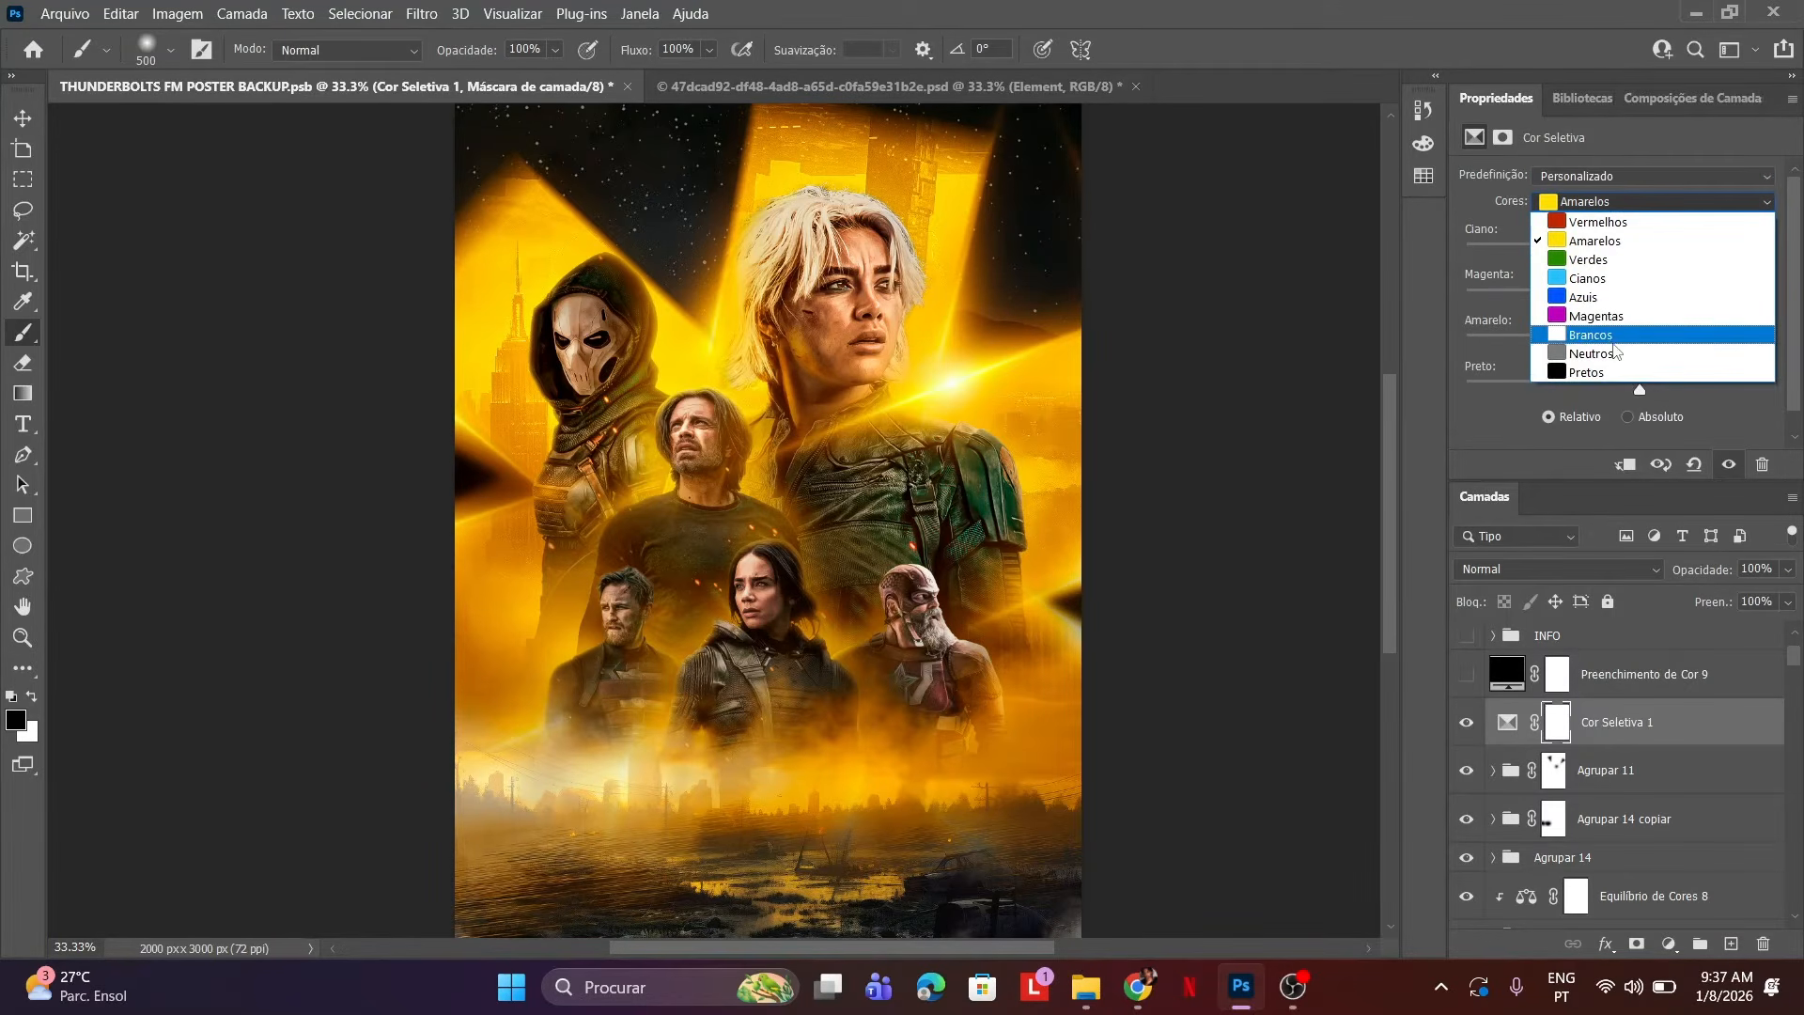
click(1602, 335)
click(1615, 201)
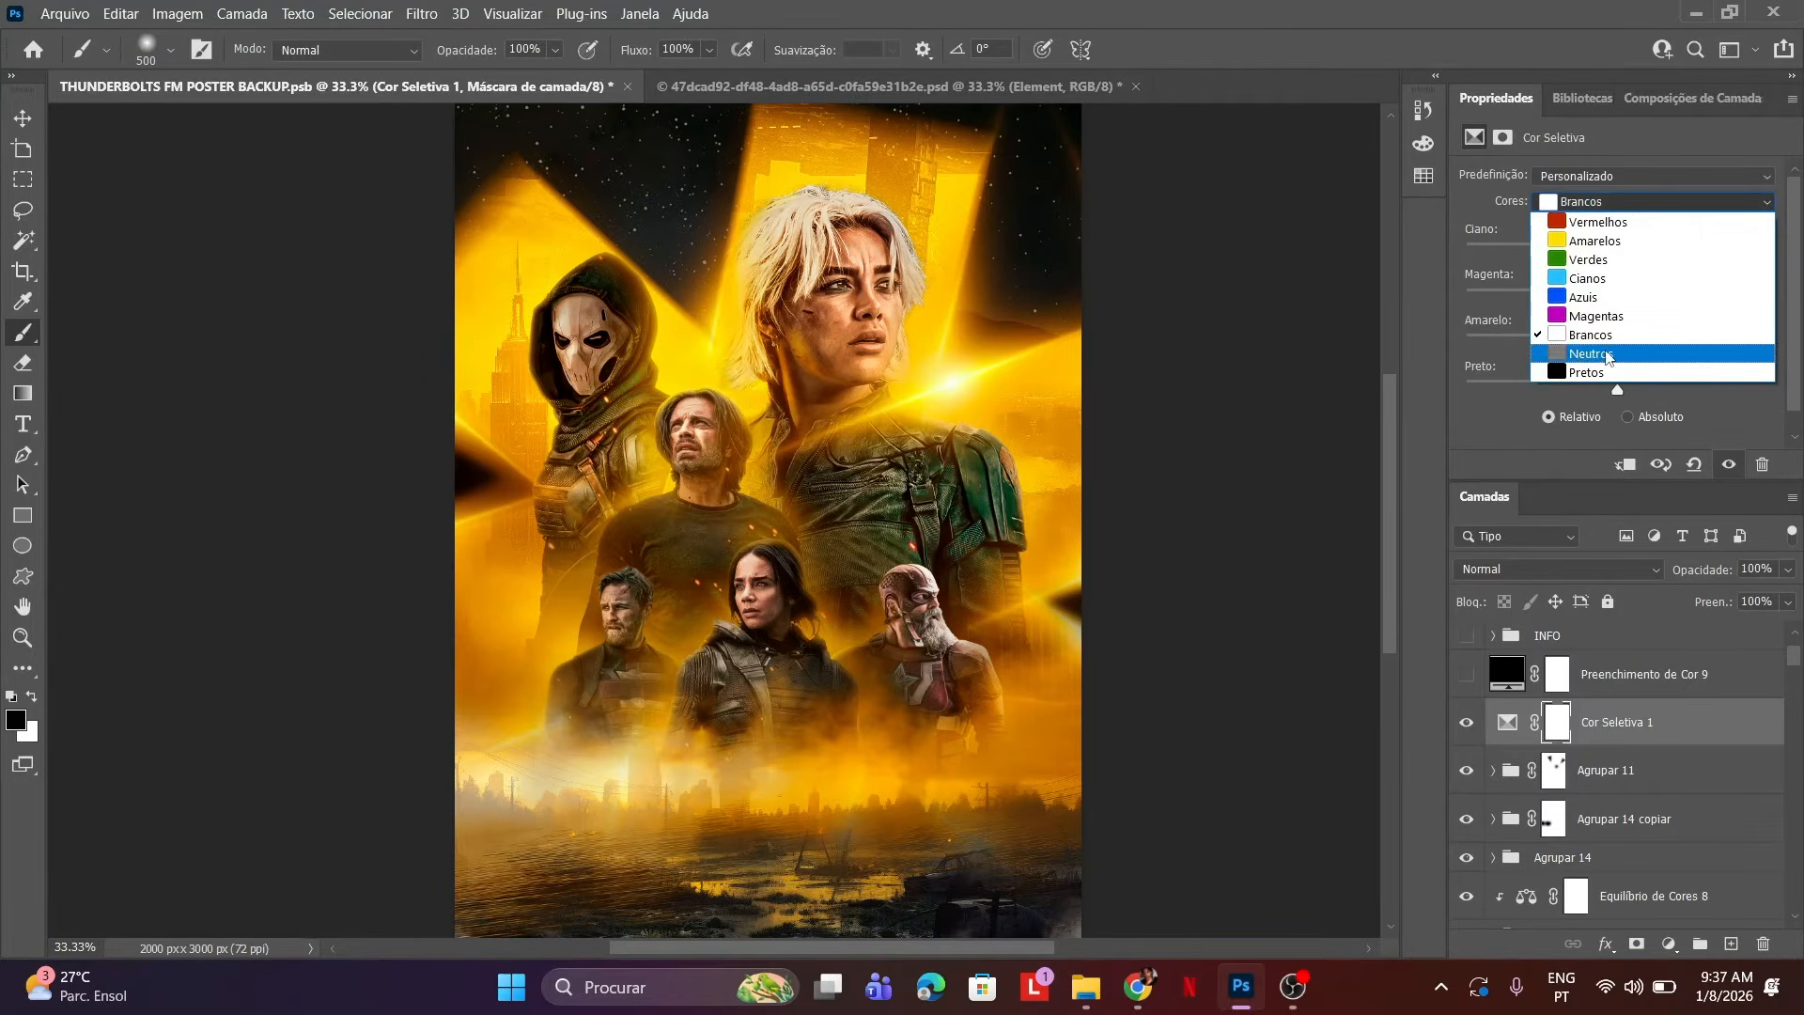
click(1617, 352)
drag(1618, 344, 1617, 386)
mouse_move(1616, 297)
mouse_down()
mouse_move(1601, 295)
mouse_move(1638, 297)
mouse_move(1624, 297)
mouse_up()
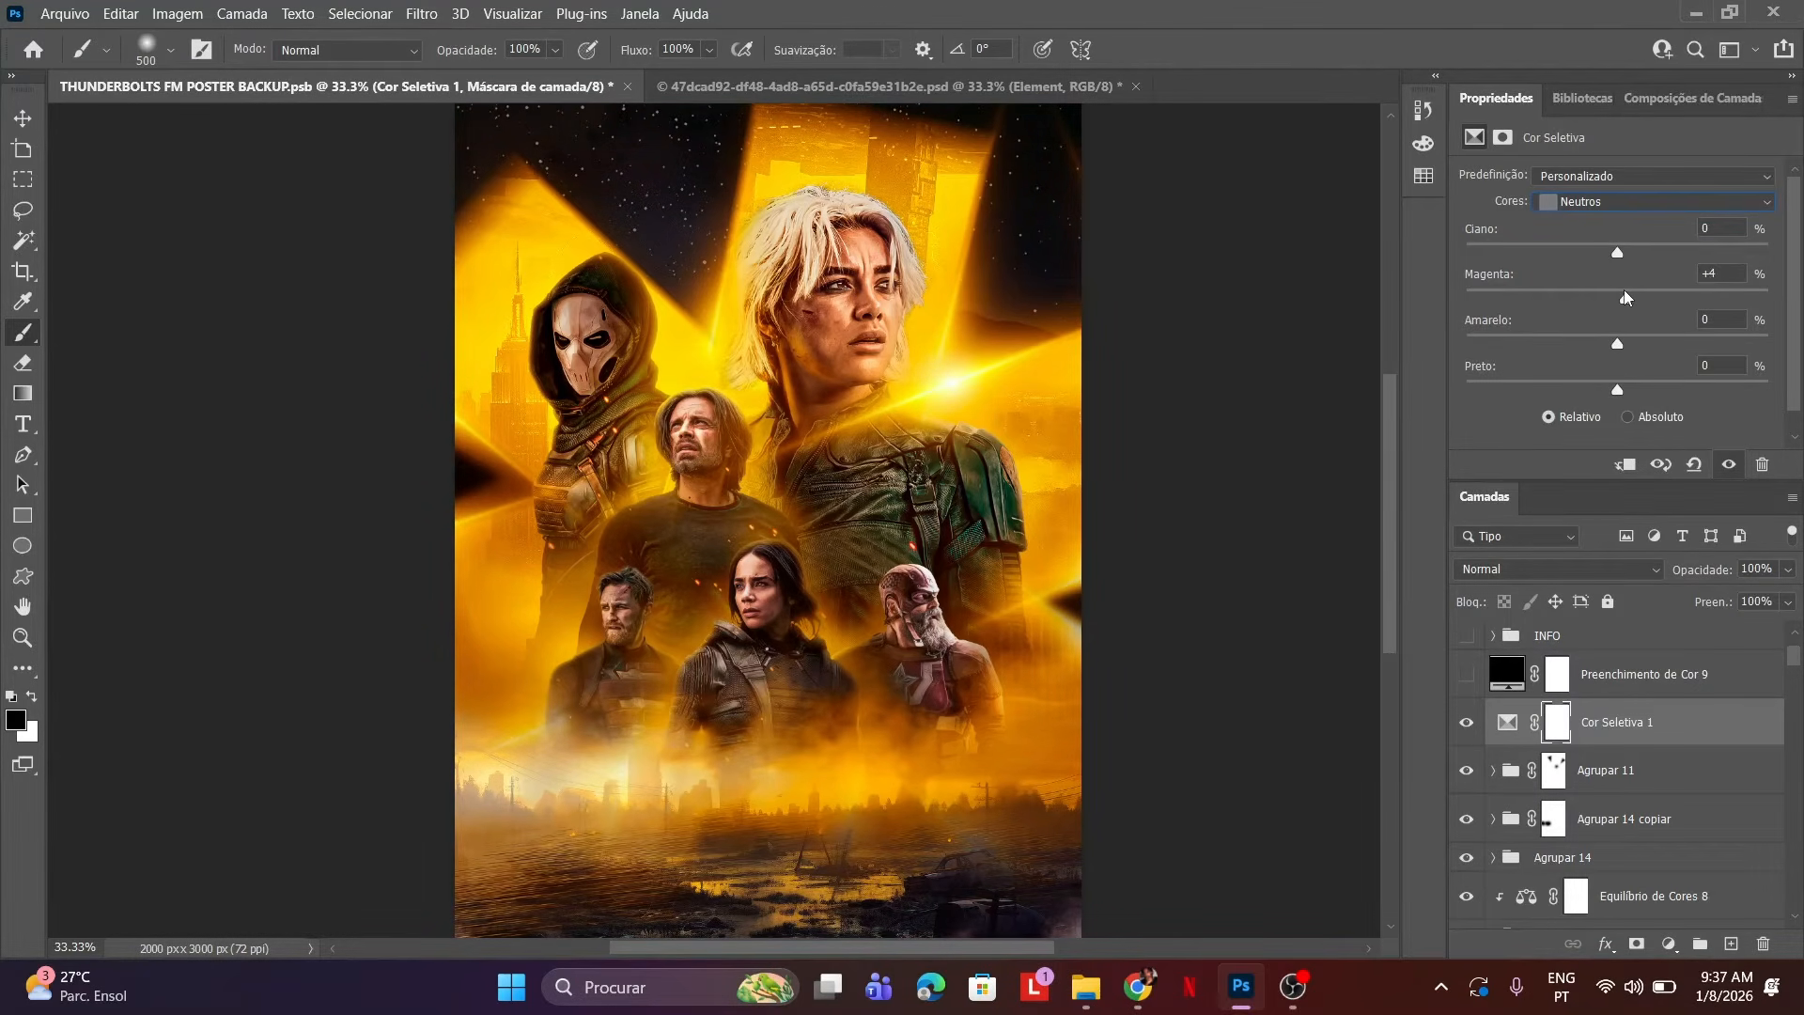
scroll(1629, 296, down, 1)
drag(1621, 368, 1609, 369)
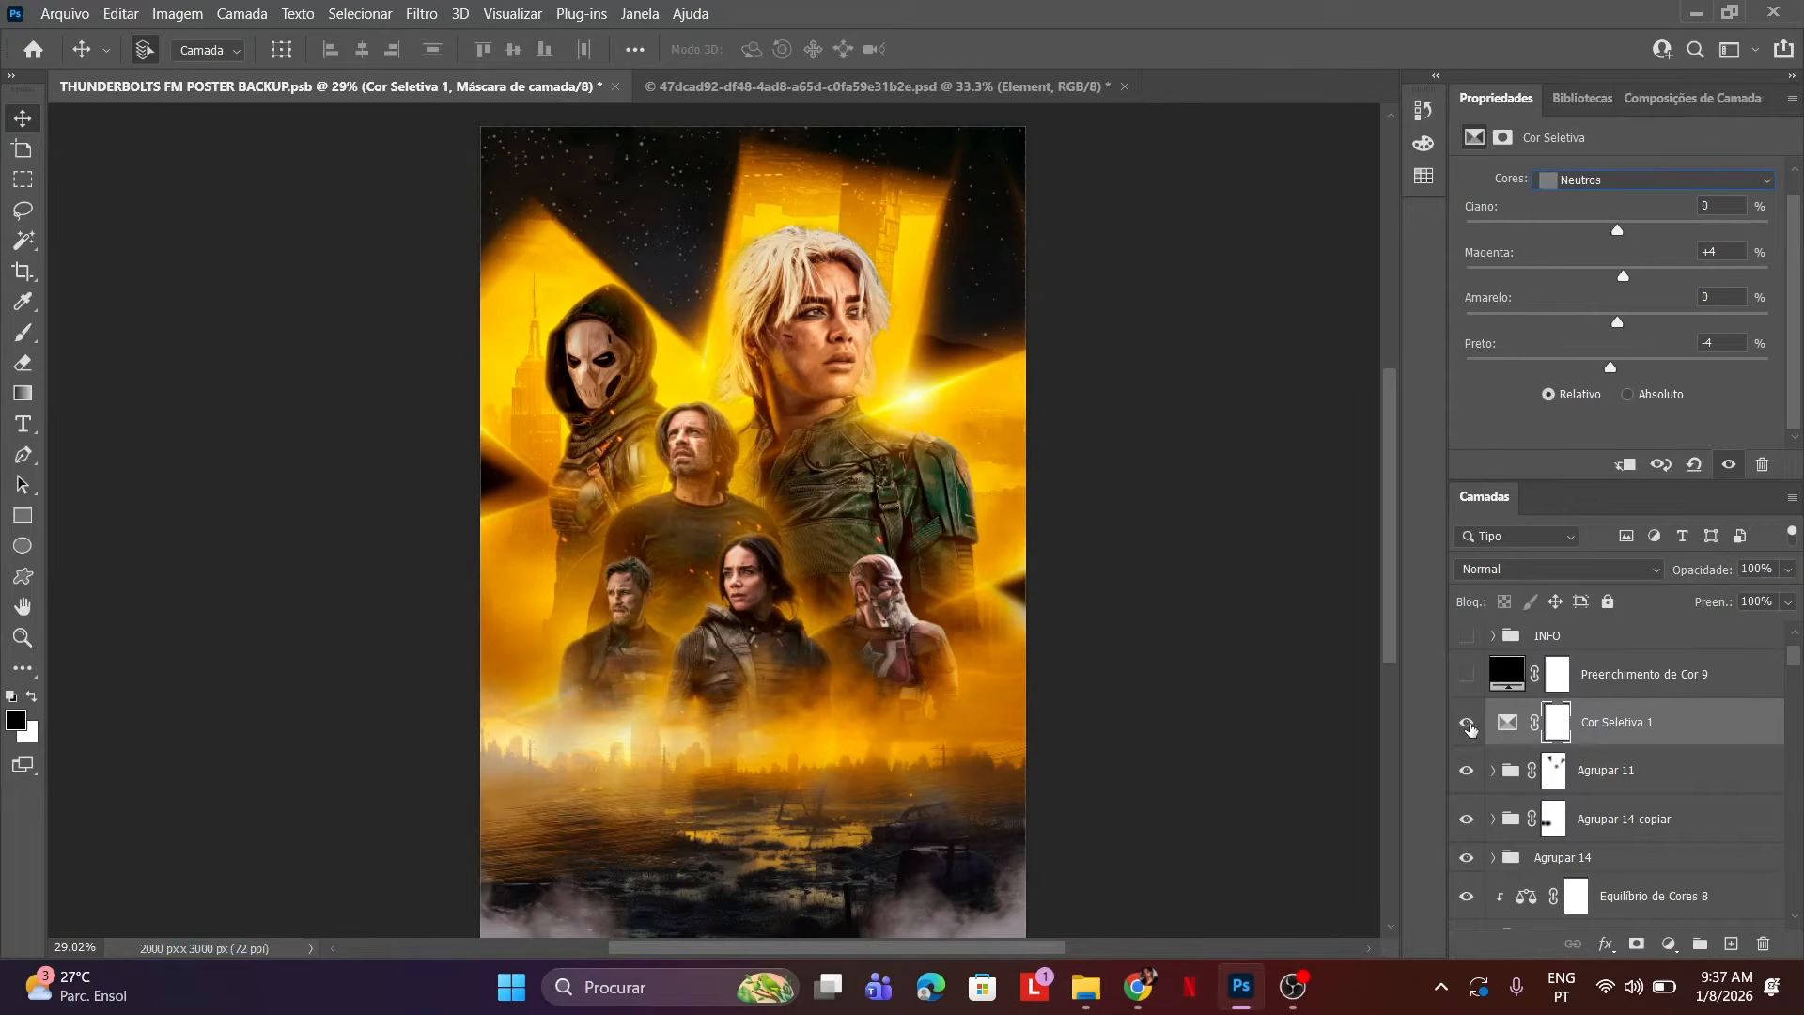
Compare the poster with Cor Seletiva 1 hidden and shown, examining the characters up close and the full composition.
click(1467, 723)
click(1467, 723)
click(1467, 723)
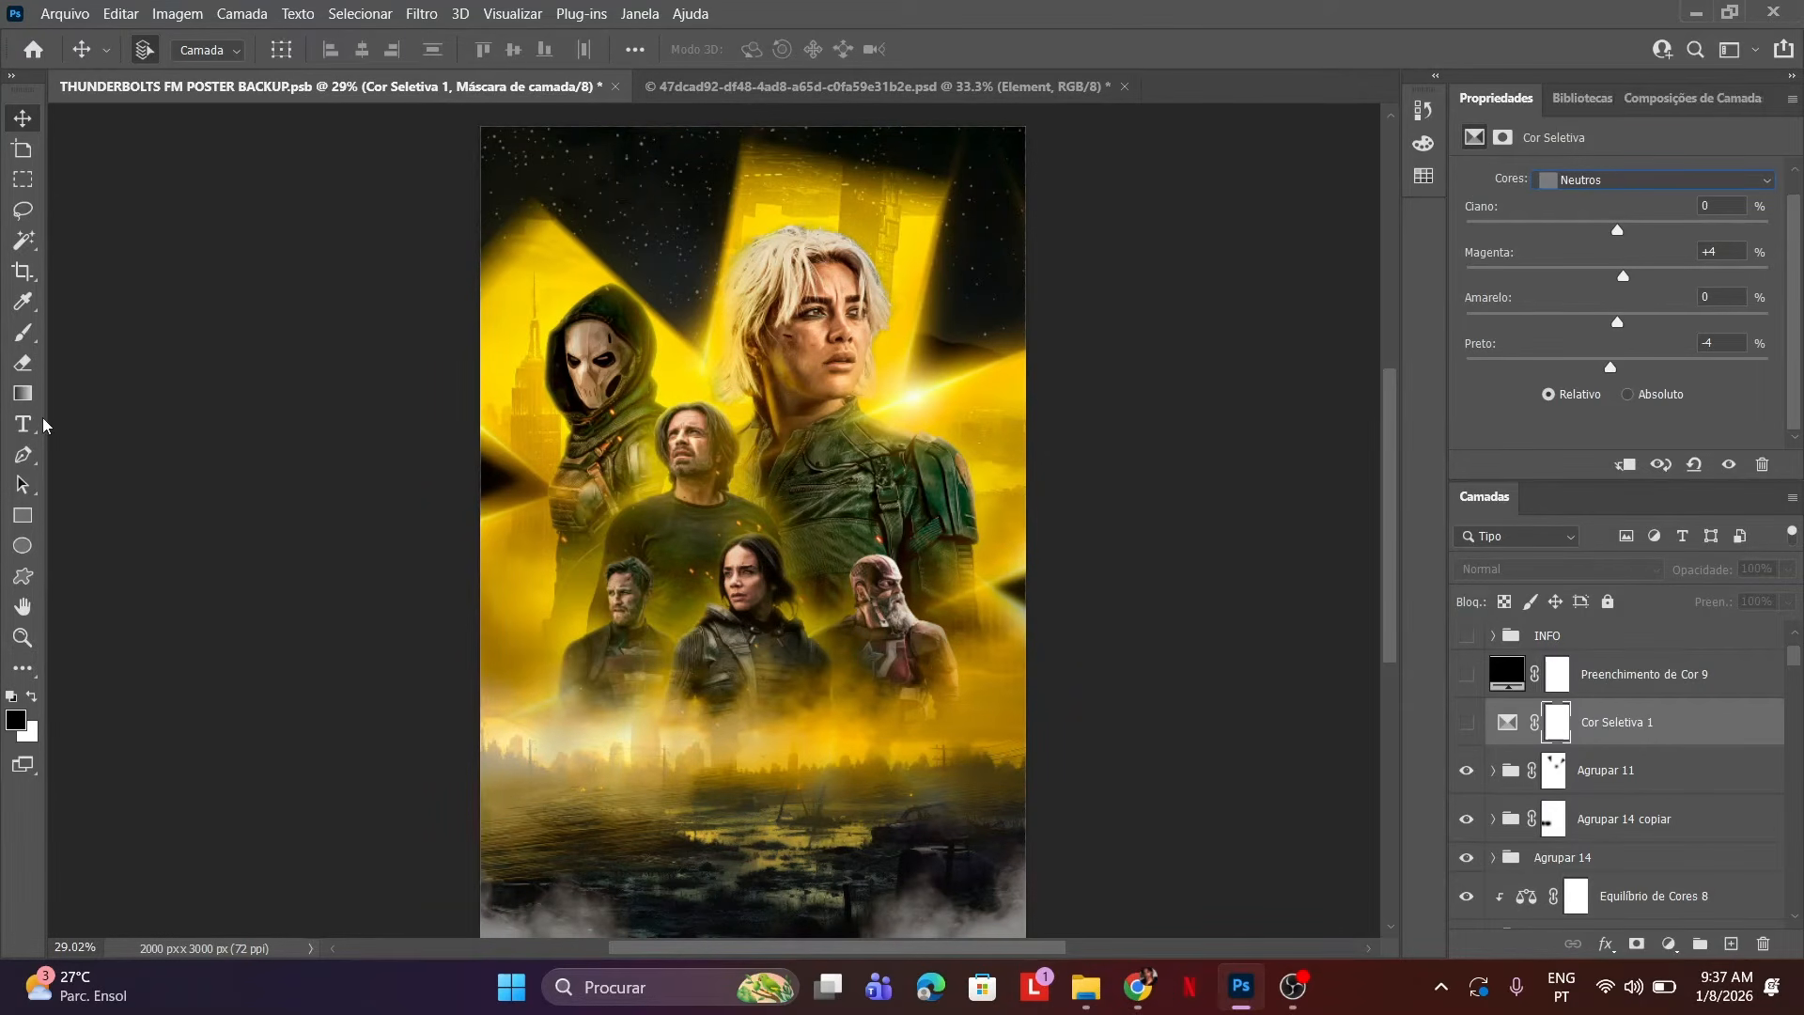
click(23, 637)
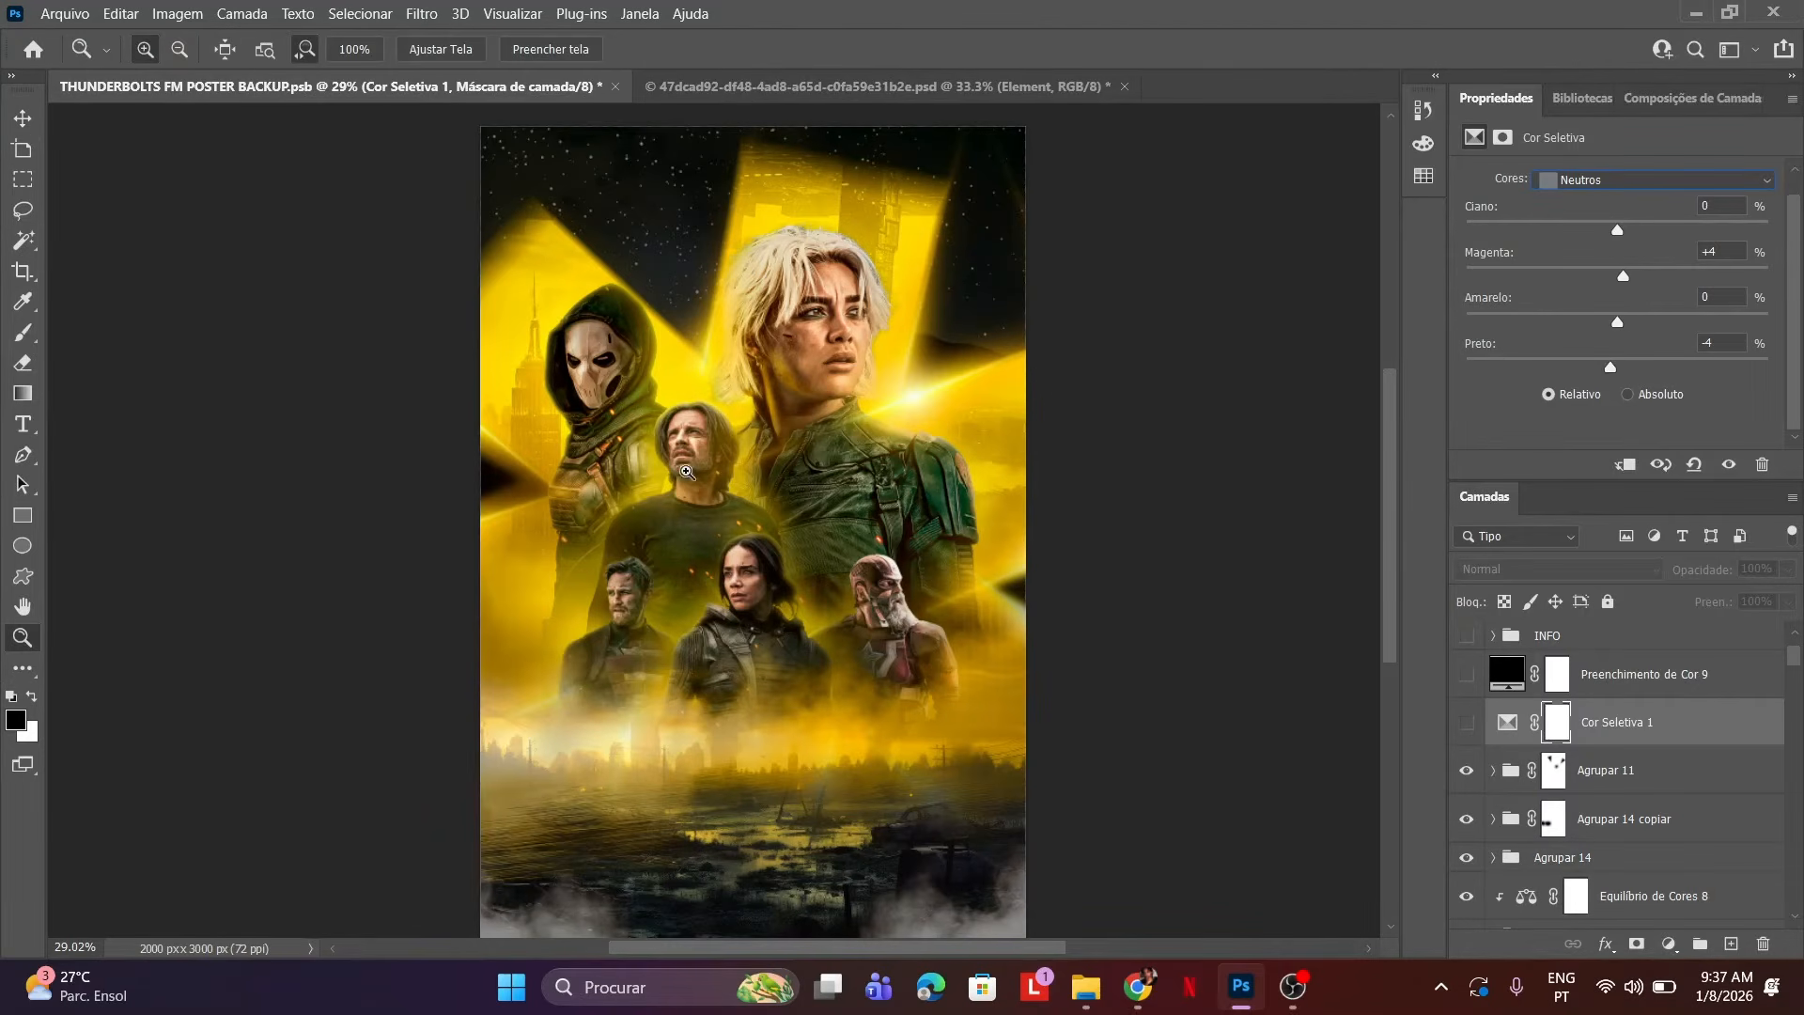
drag(687, 472, 722, 442)
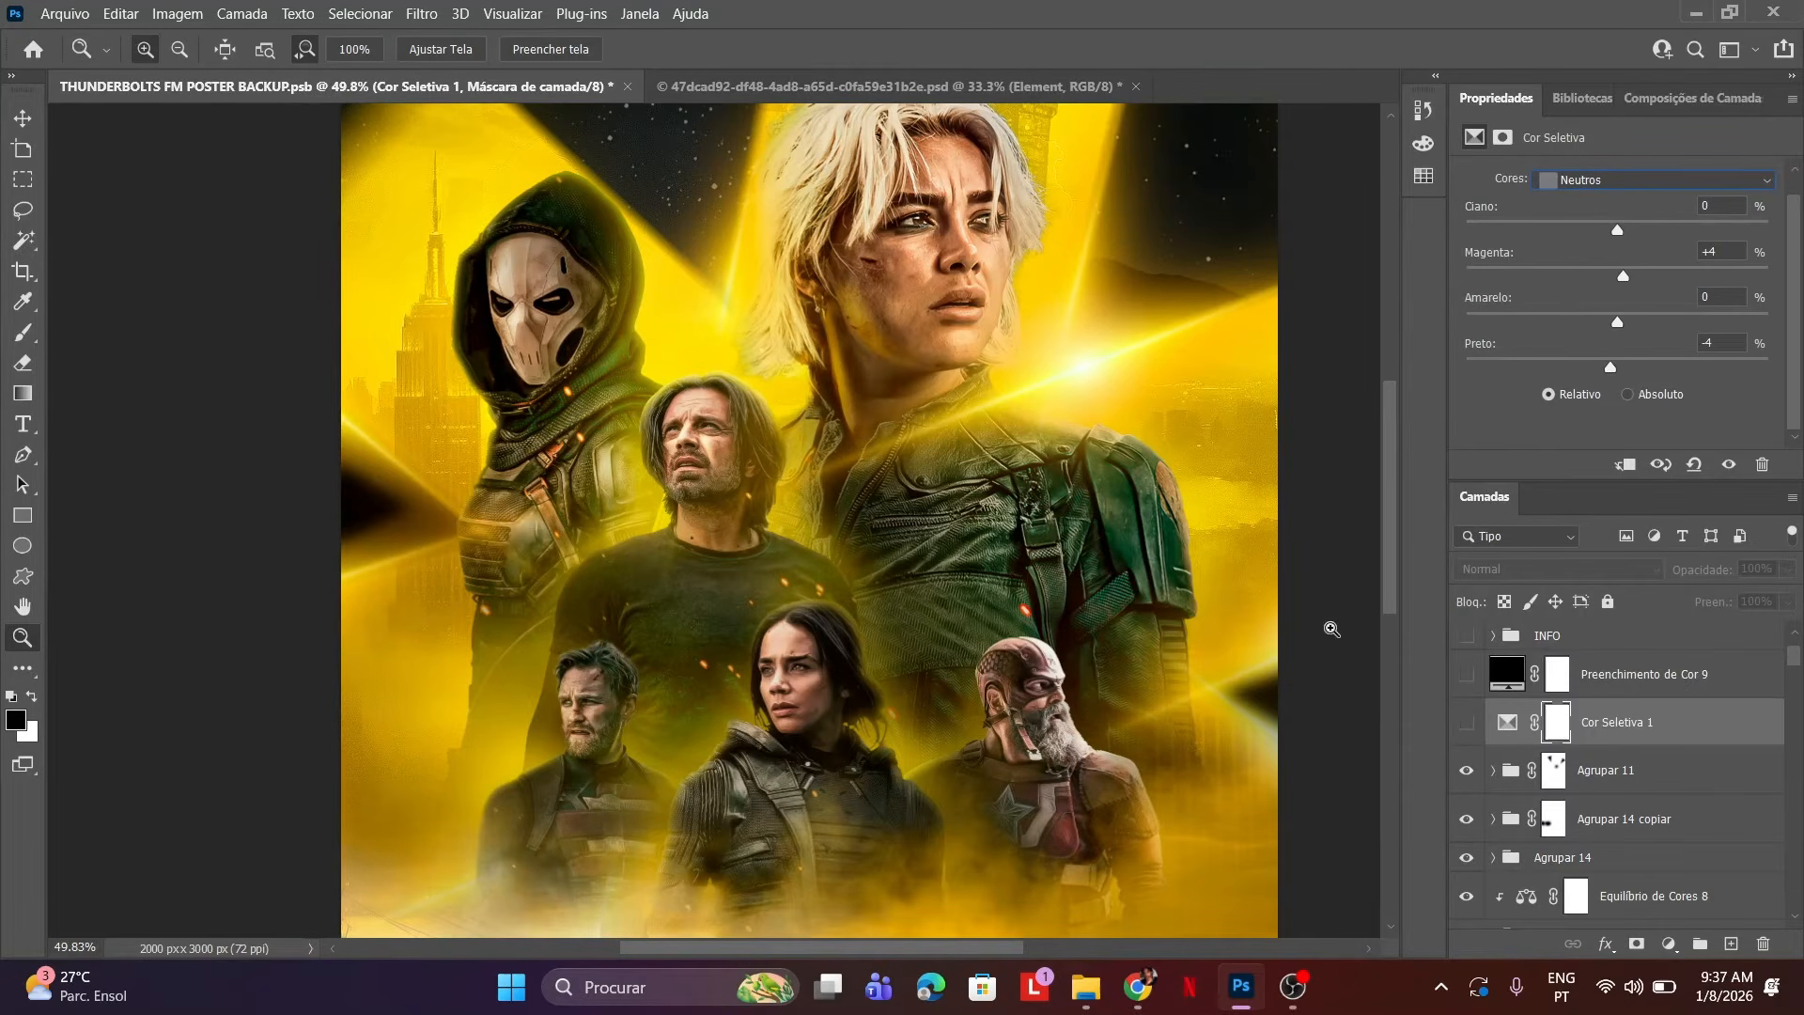
click(1465, 723)
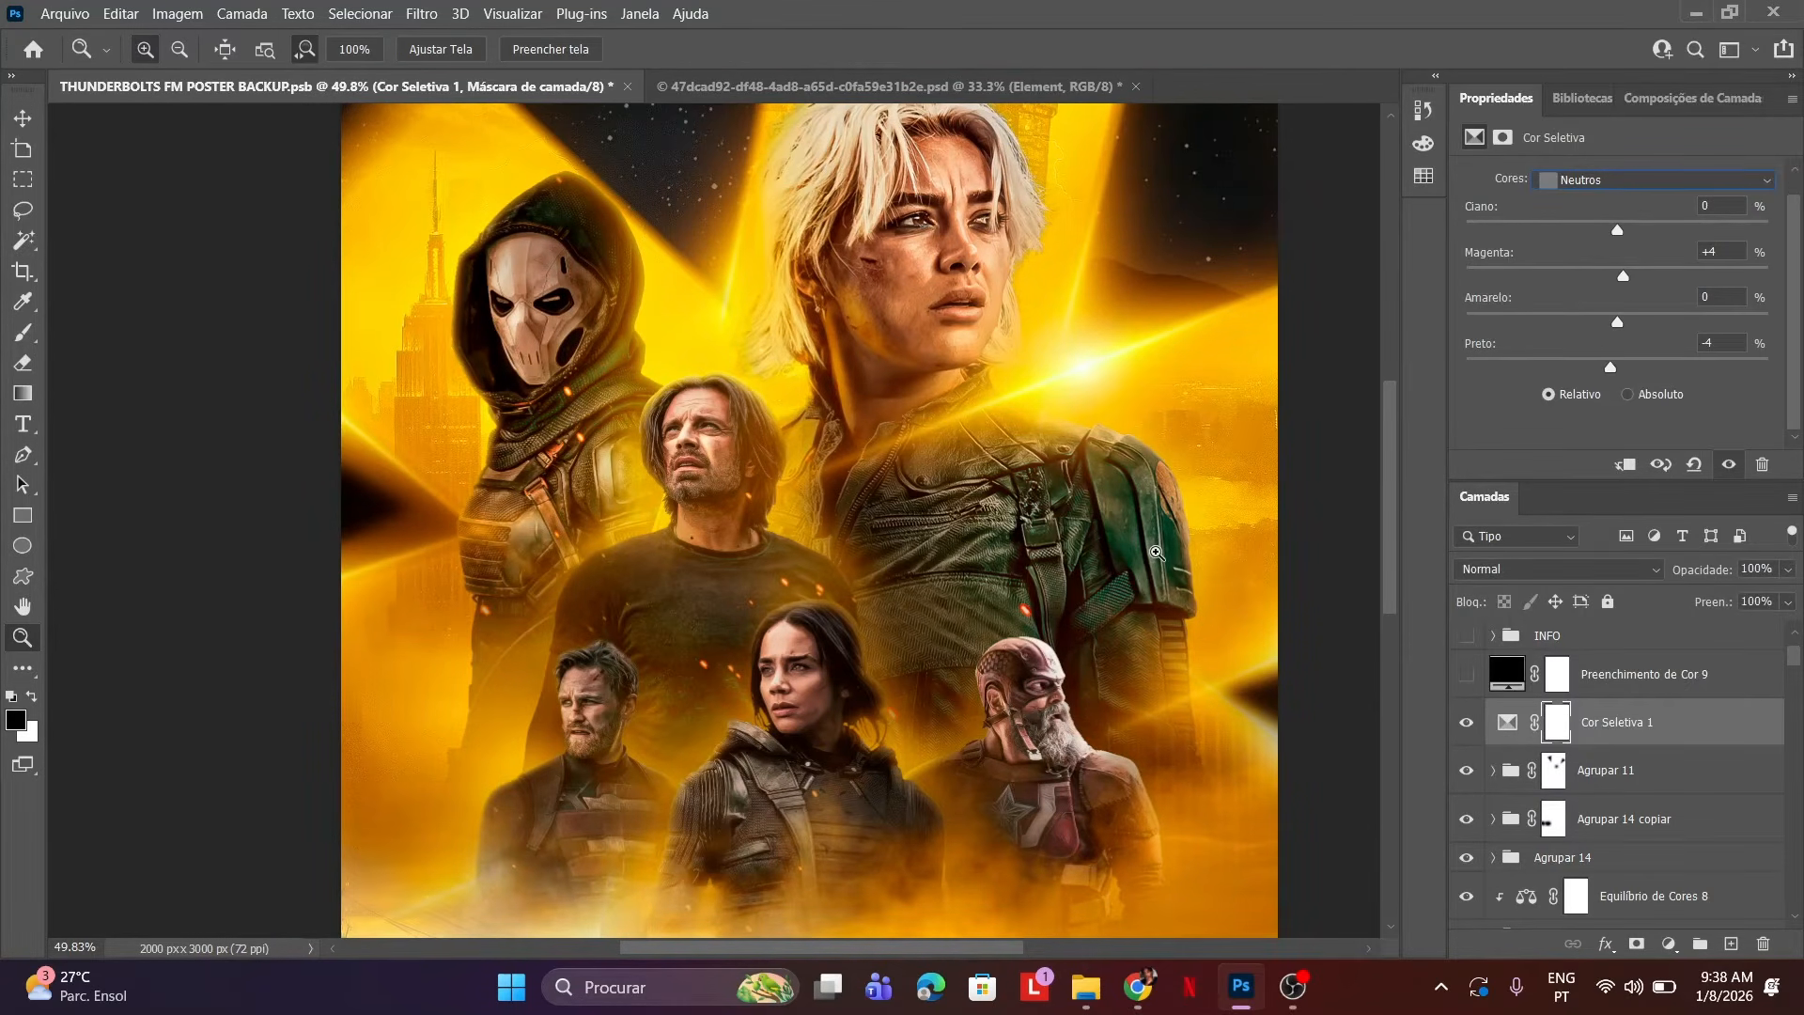
drag(1125, 461, 1089, 482)
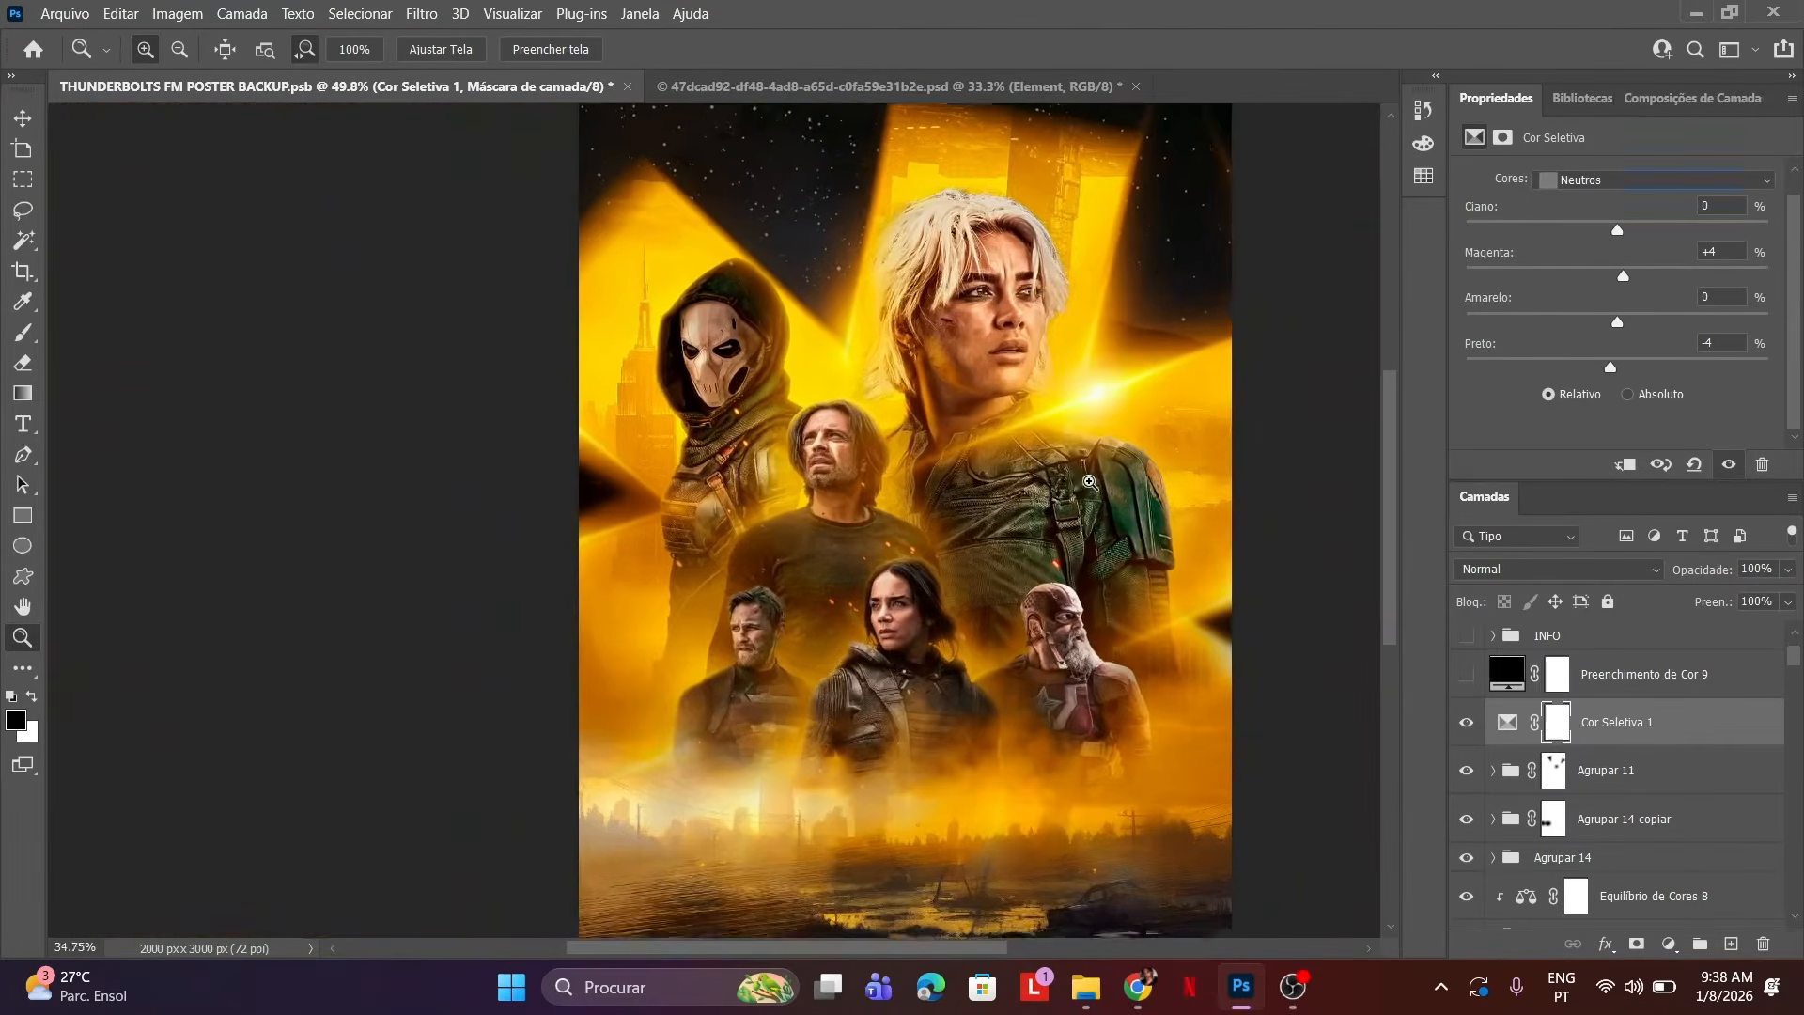
drag(921, 948, 967, 948)
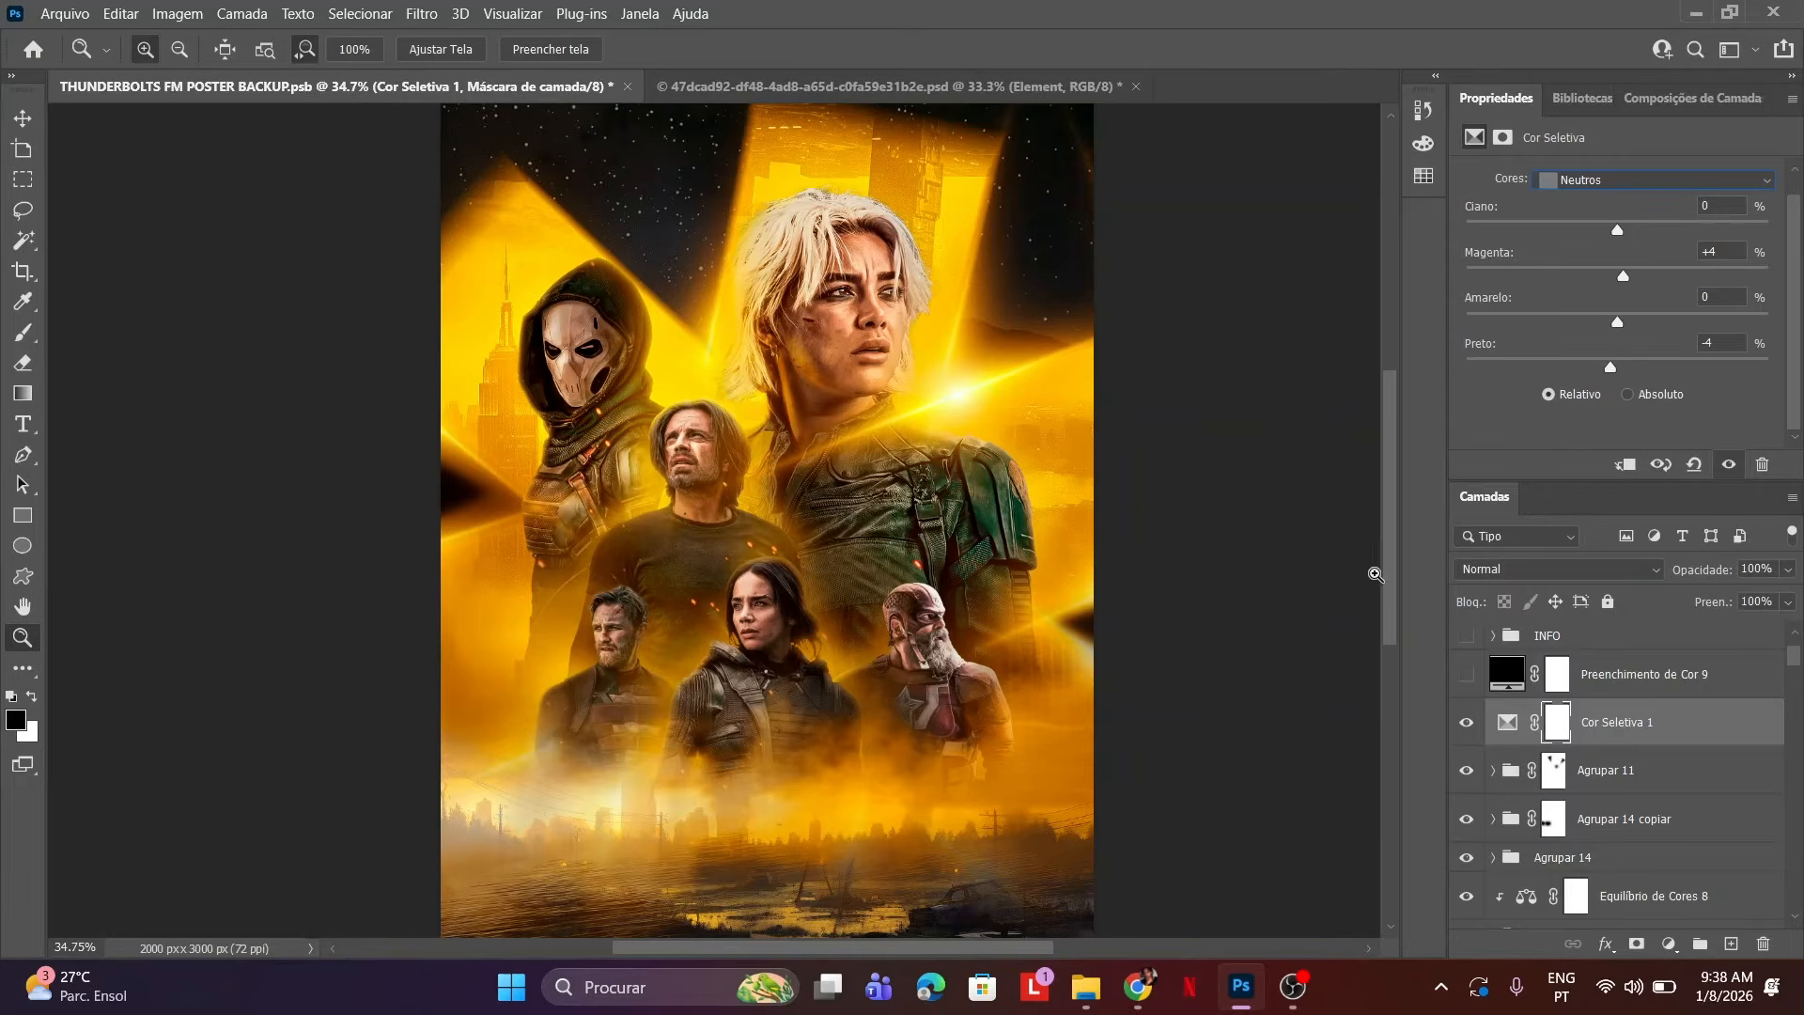
scroll(1389, 567, up, 2)
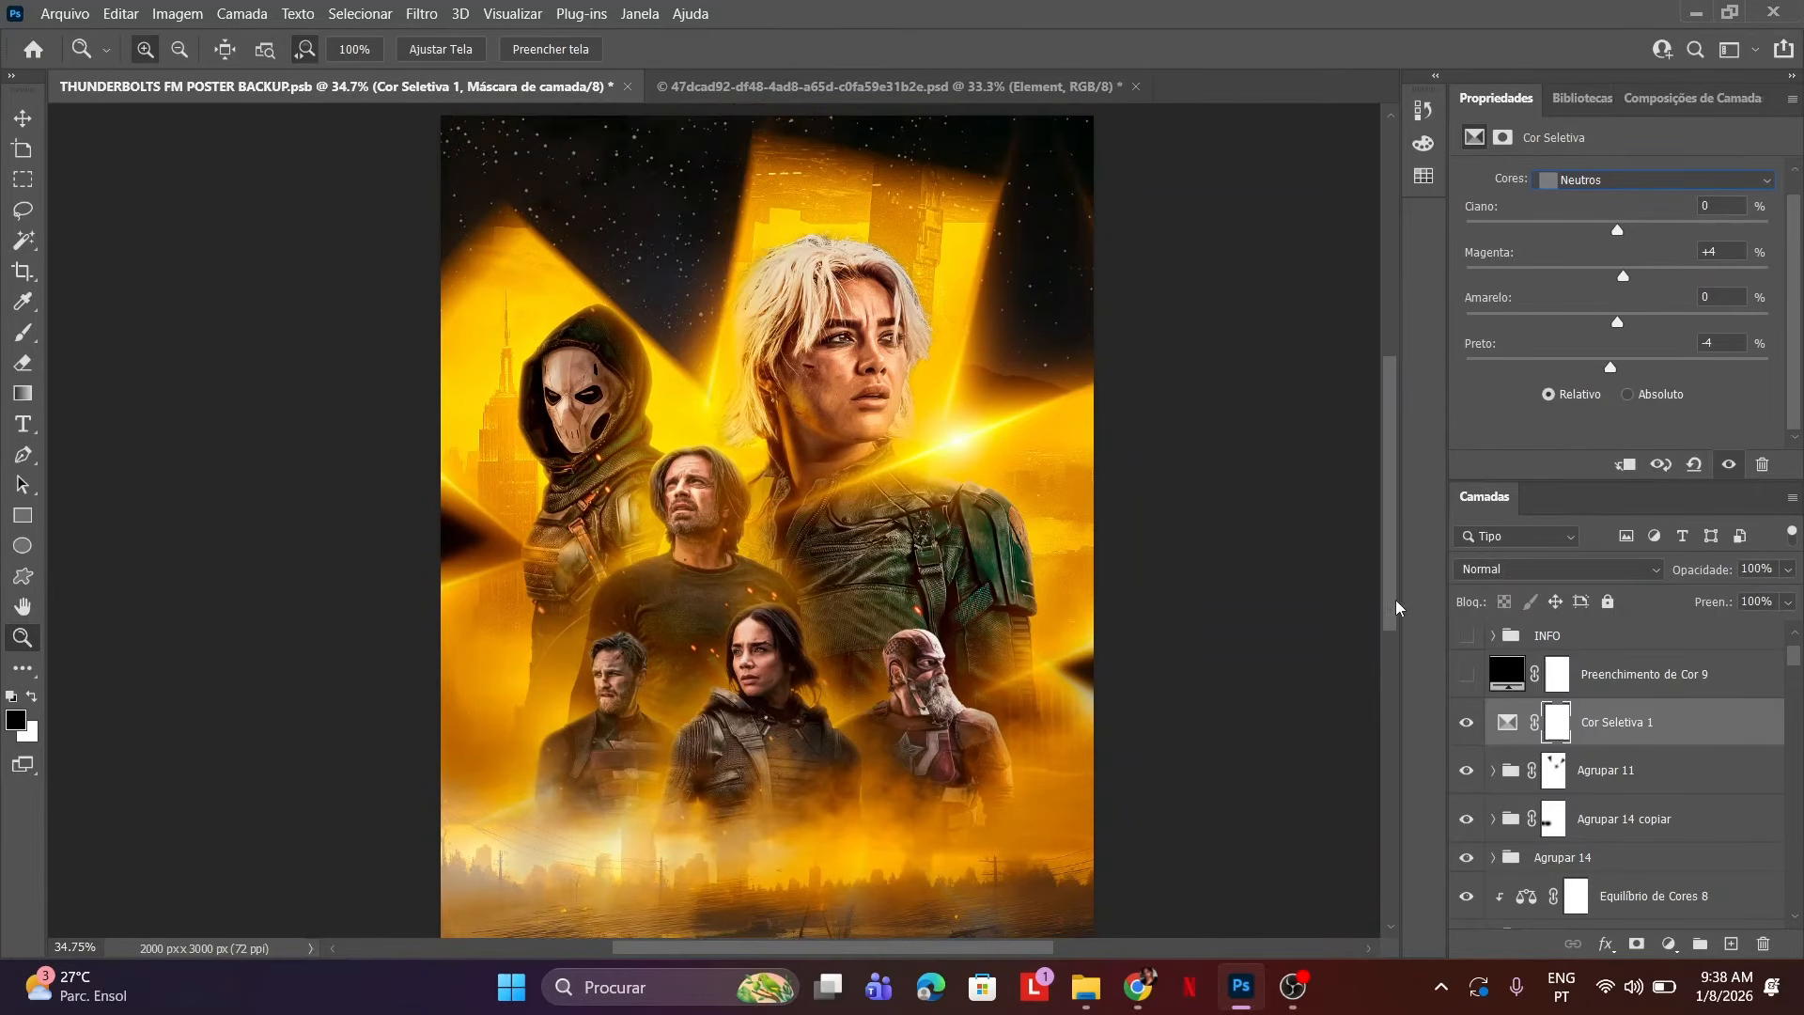
scroll(1397, 606, down, 5)
scroll(1396, 606, up, 2)
Lower Cor Seletiva 1 to 60% opacity and mask its effect out along the poster's bottom edge.
drag(1701, 570, 1656, 573)
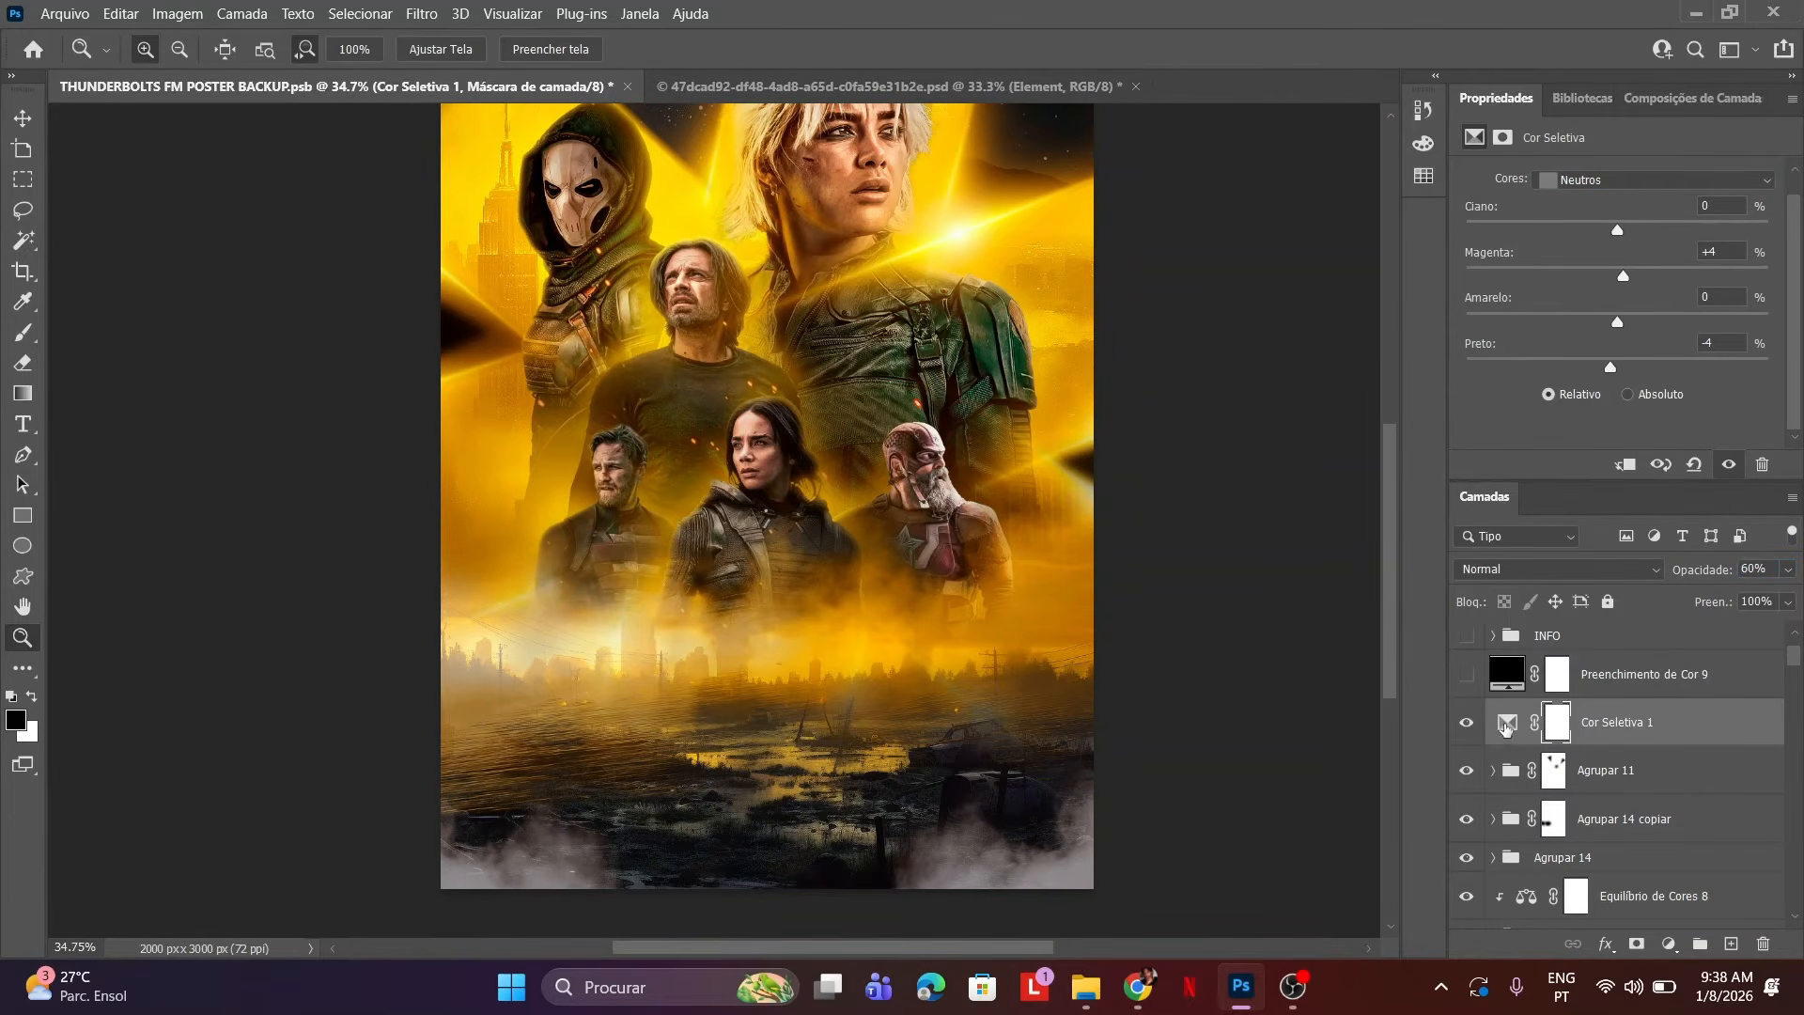
click(1506, 722)
scroll(1363, 601, up, 5)
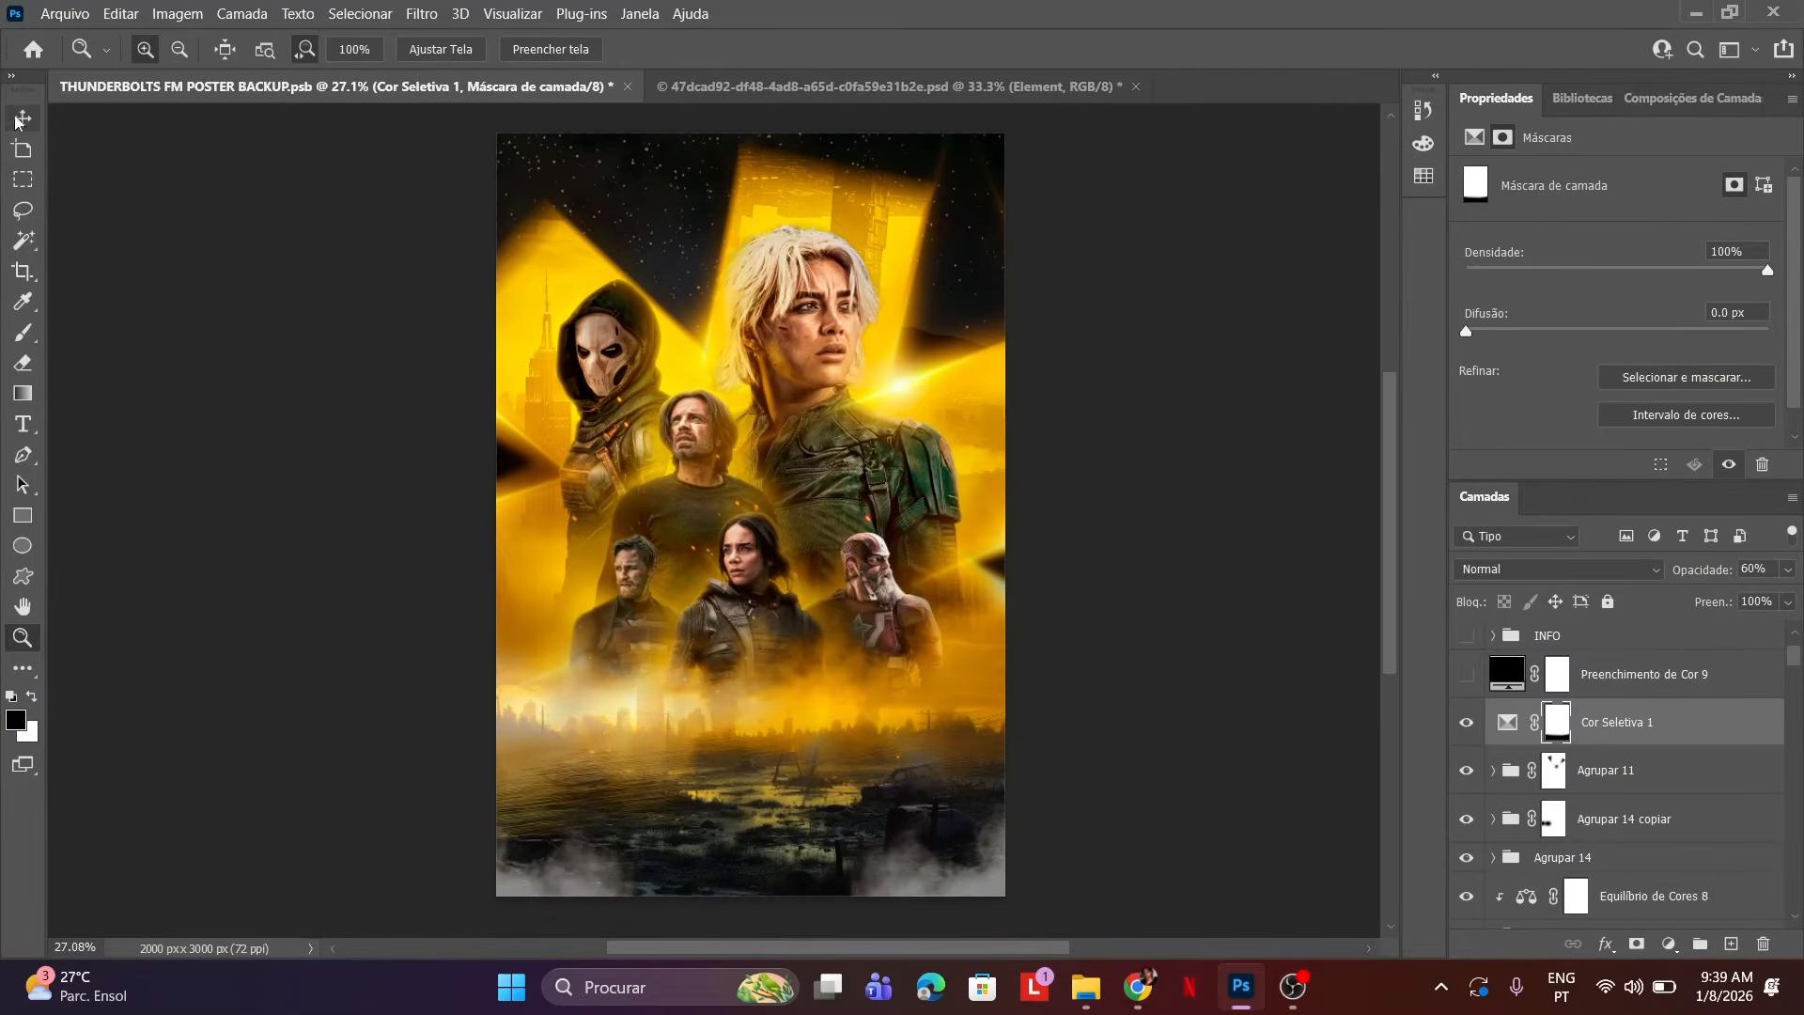
click(18, 118)
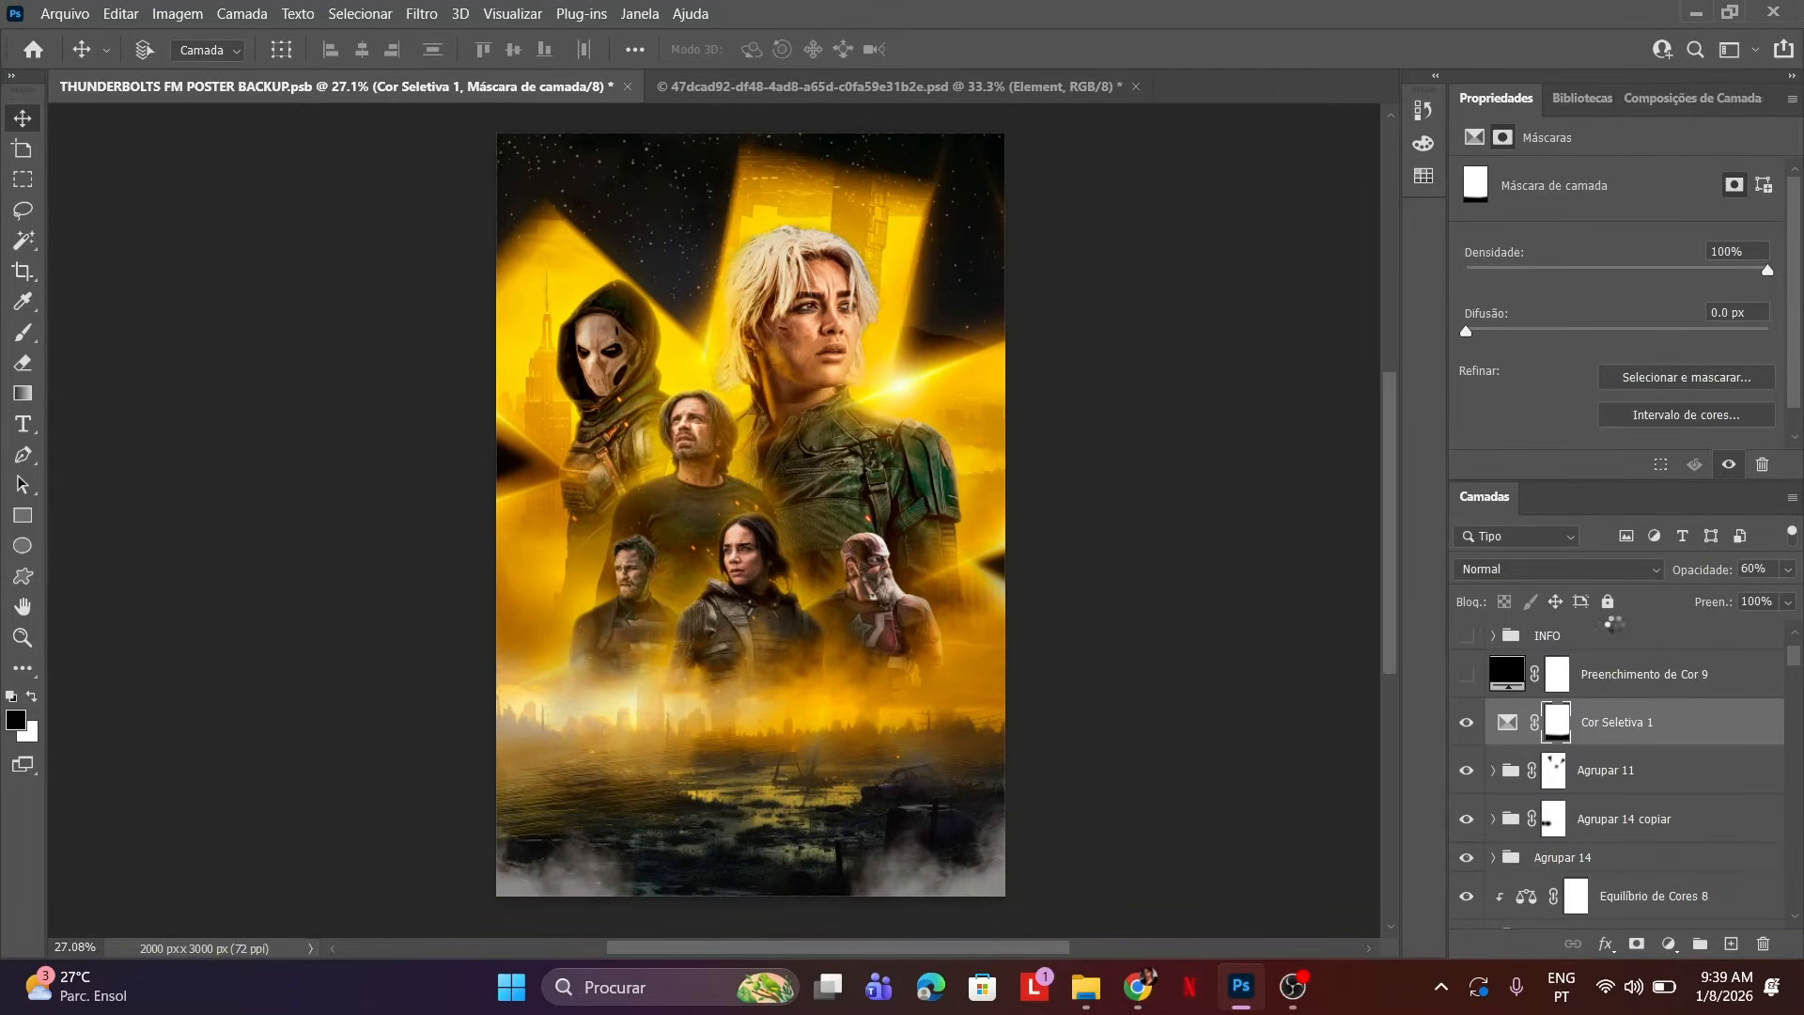
Undo a merged stamp of the visible layers, and try an Exposição adjustment above Cor Seletiva 1 at -5.06.
key(ctrl+alt+shift+e)
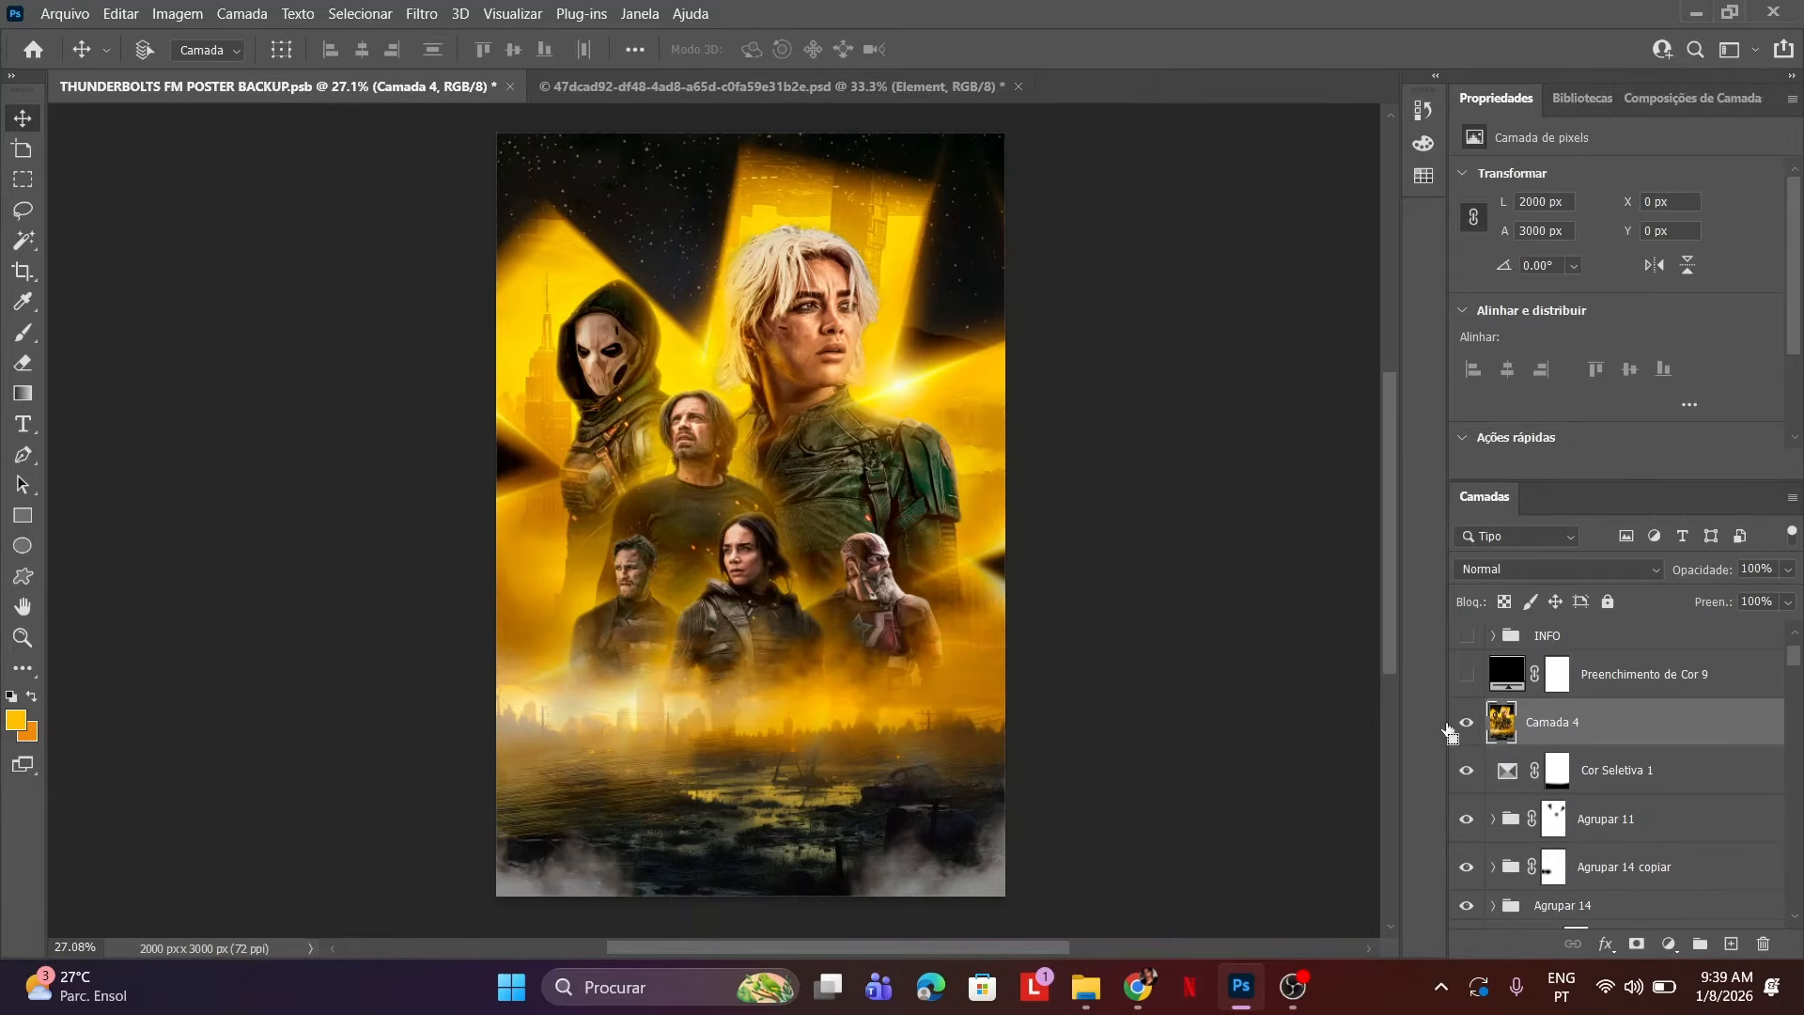
key(ctrl+z)
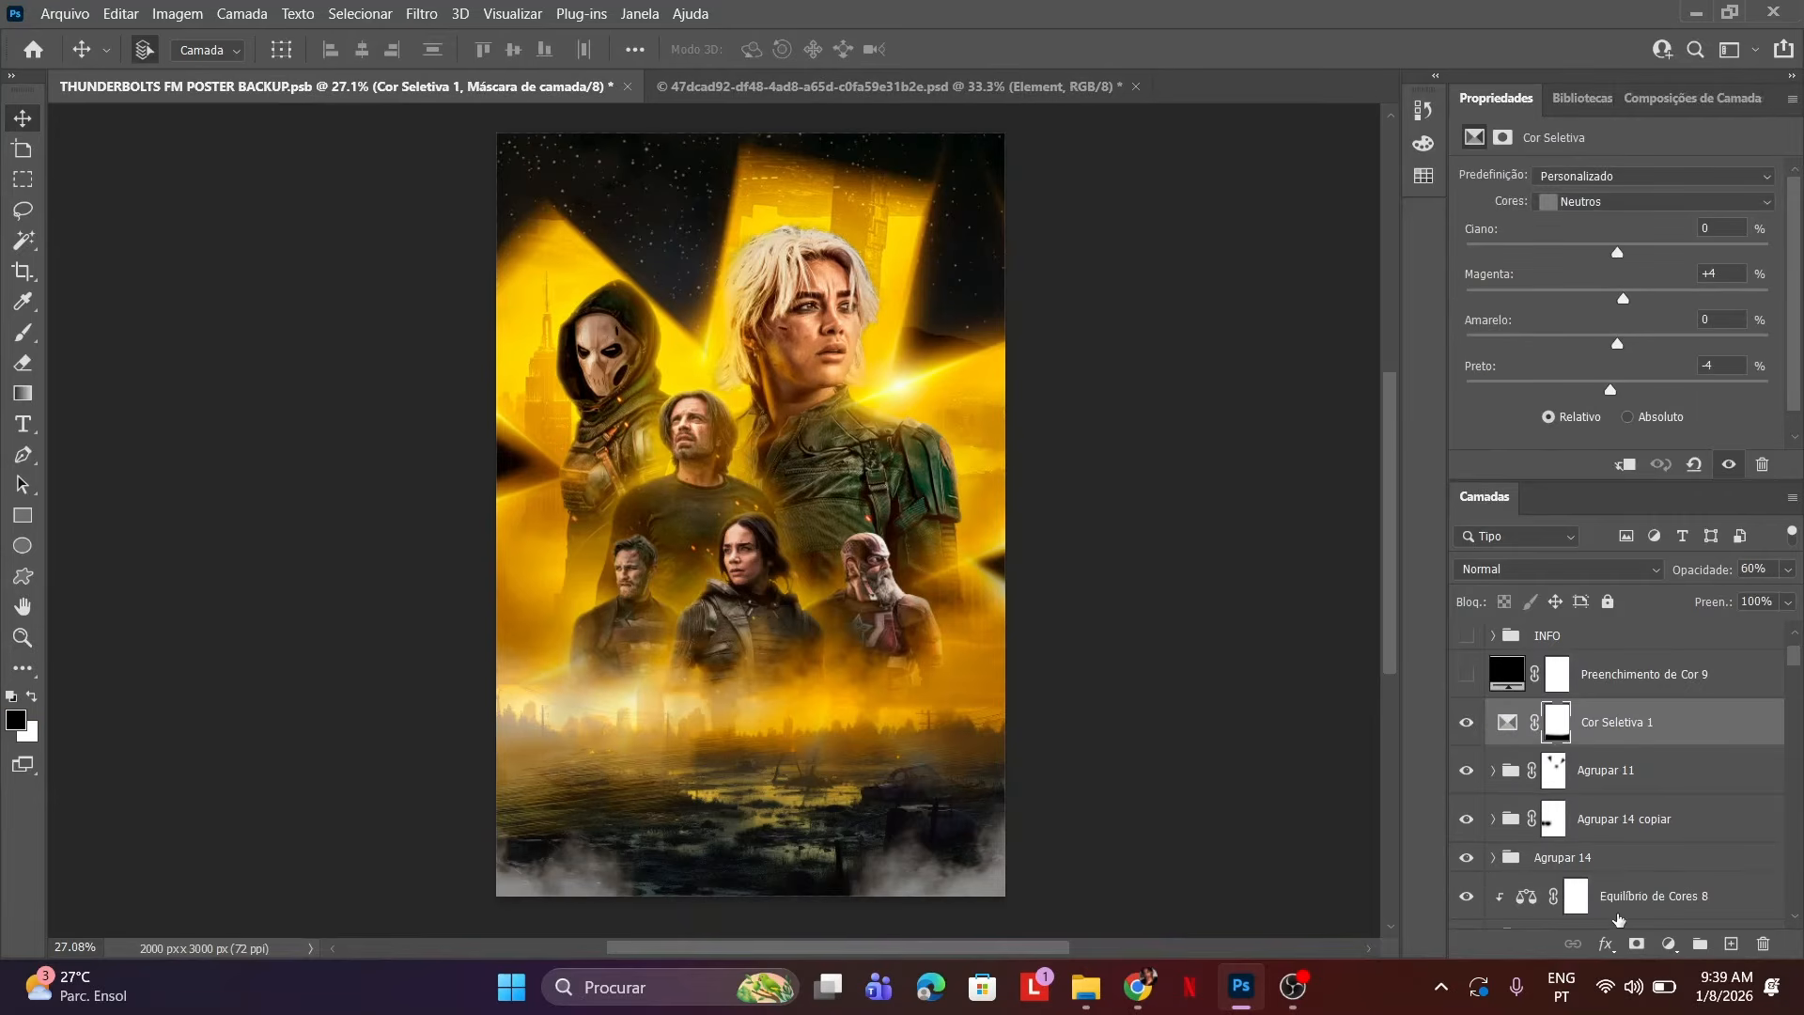
click(1669, 944)
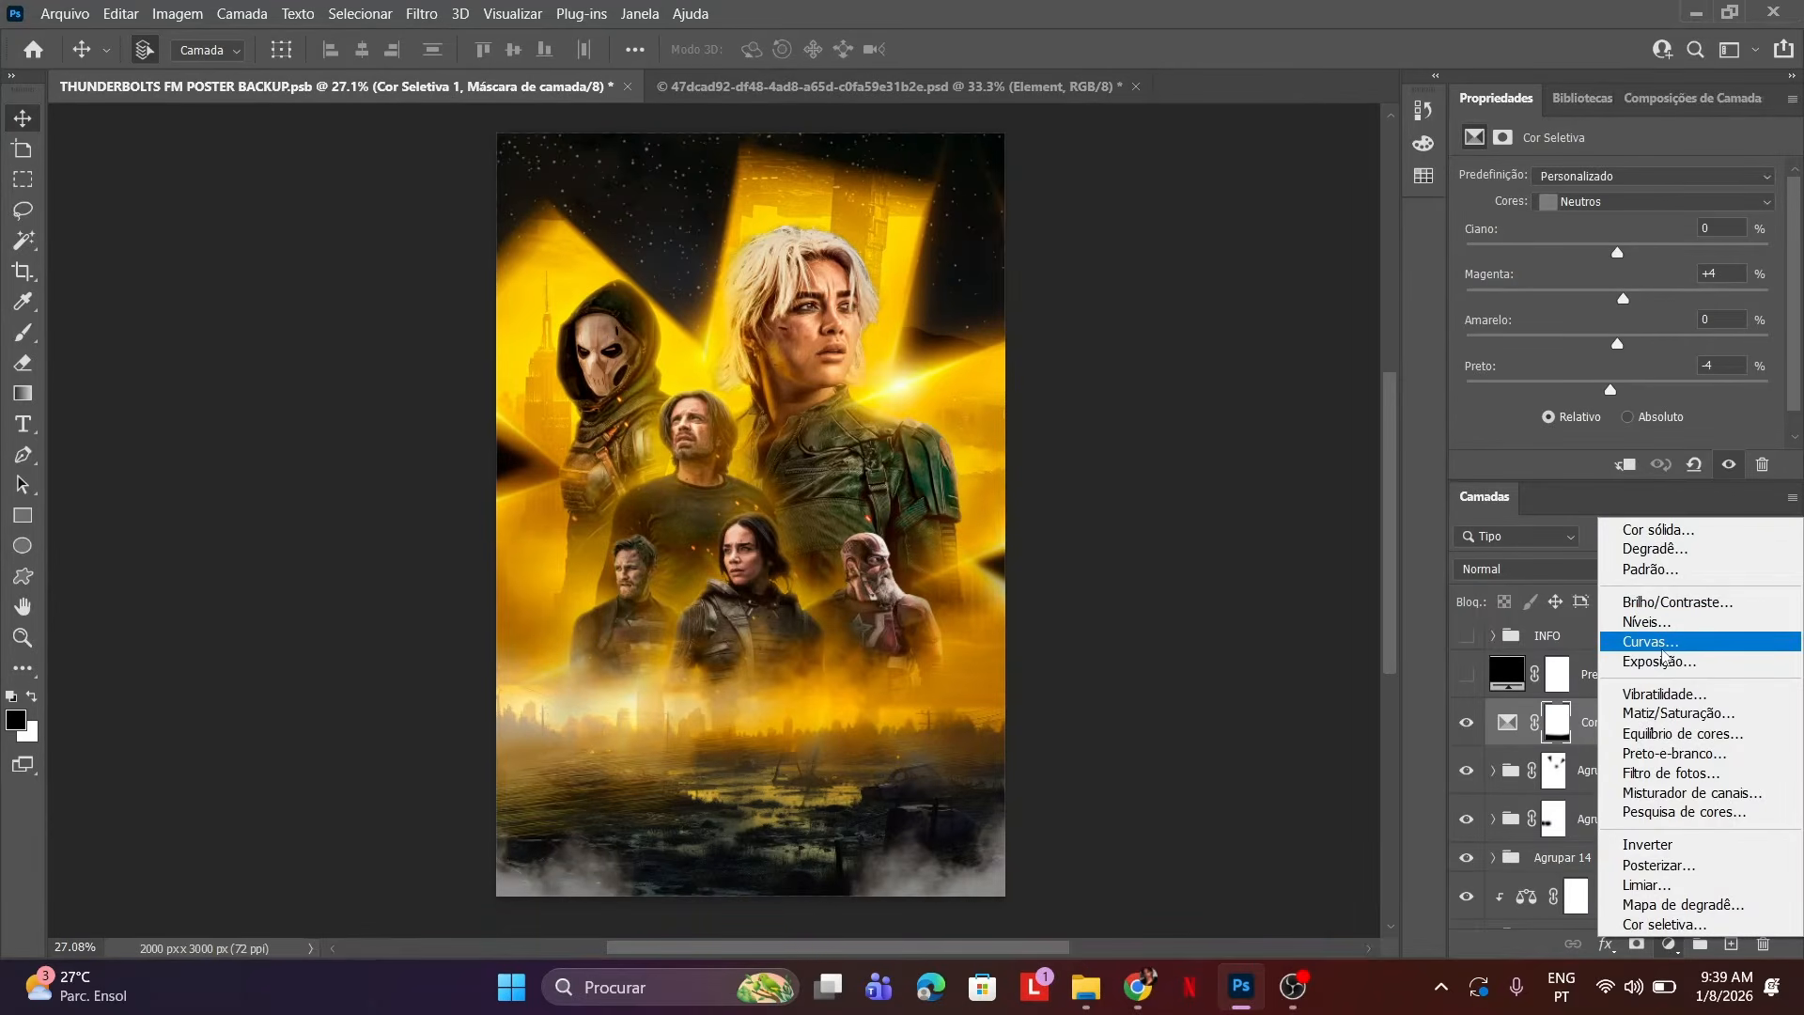
click(1659, 660)
drag(1617, 233, 1522, 222)
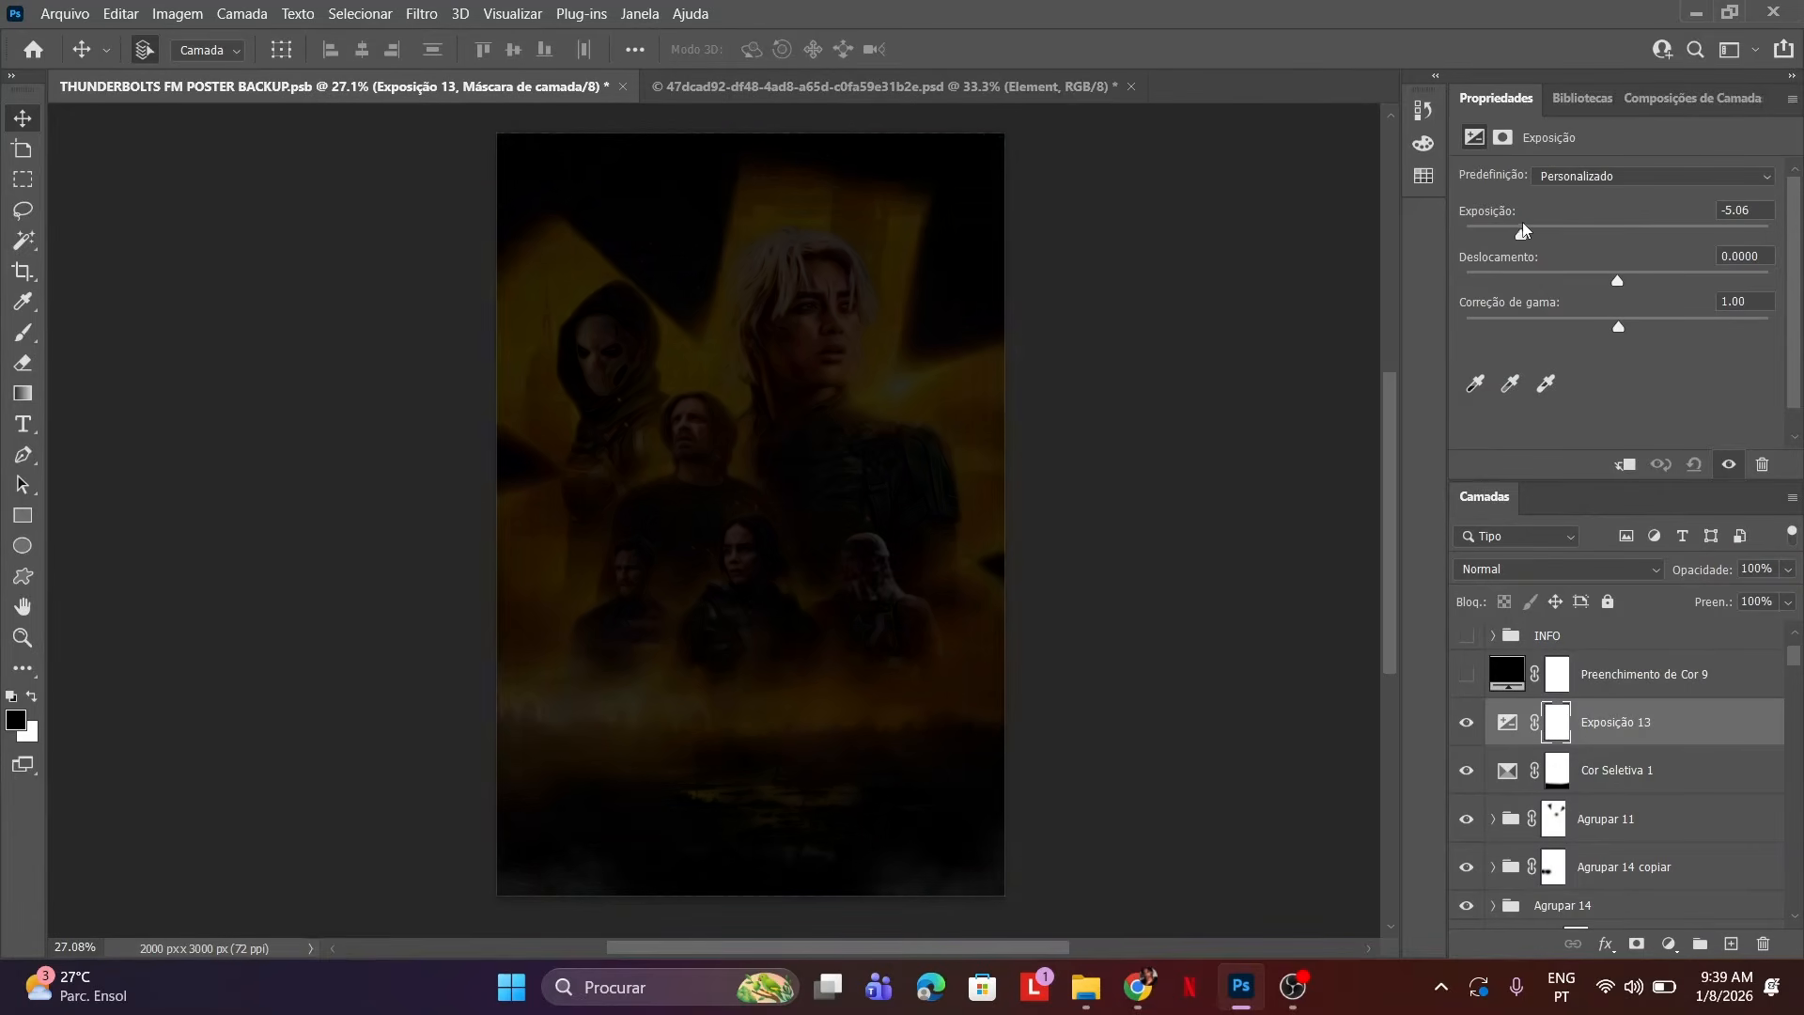
Try a vignette by painting black over the characters on the Exposição 13 mask with a 3000 px soft elliptical brush at -90°.
click(23, 332)
right_click(554, 413)
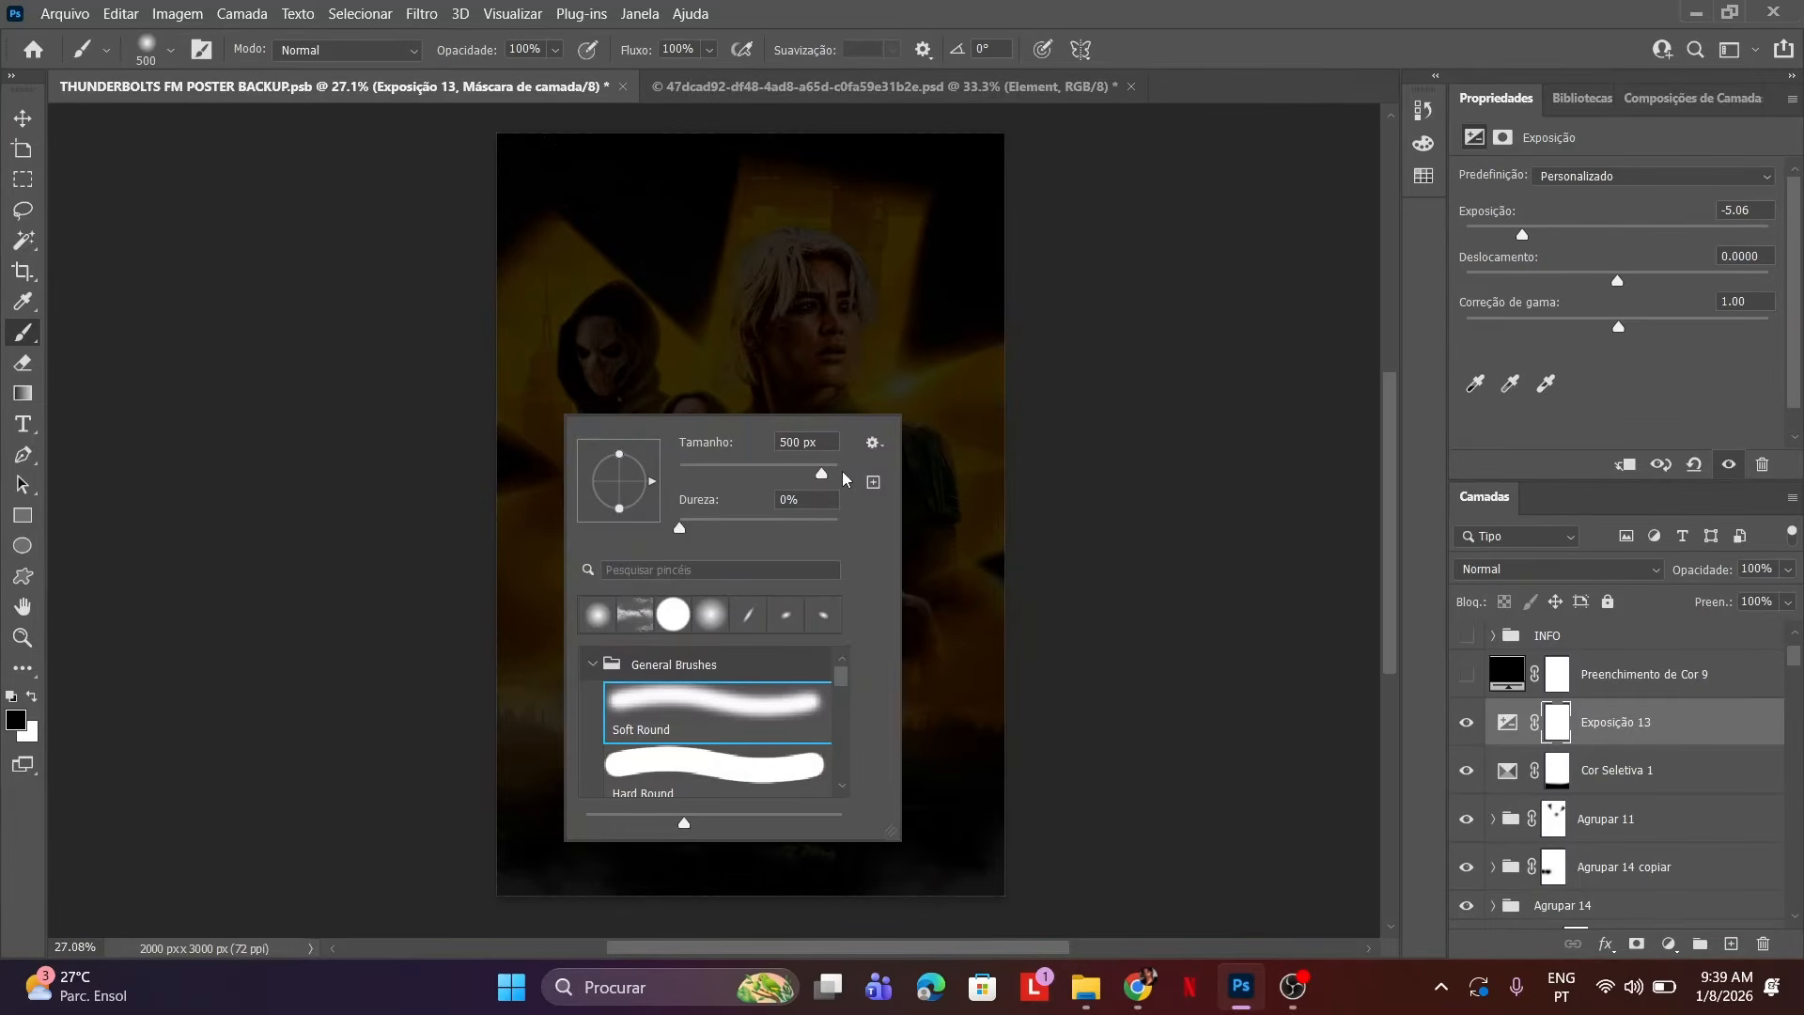
drag(822, 473, 828, 479)
click(790, 439)
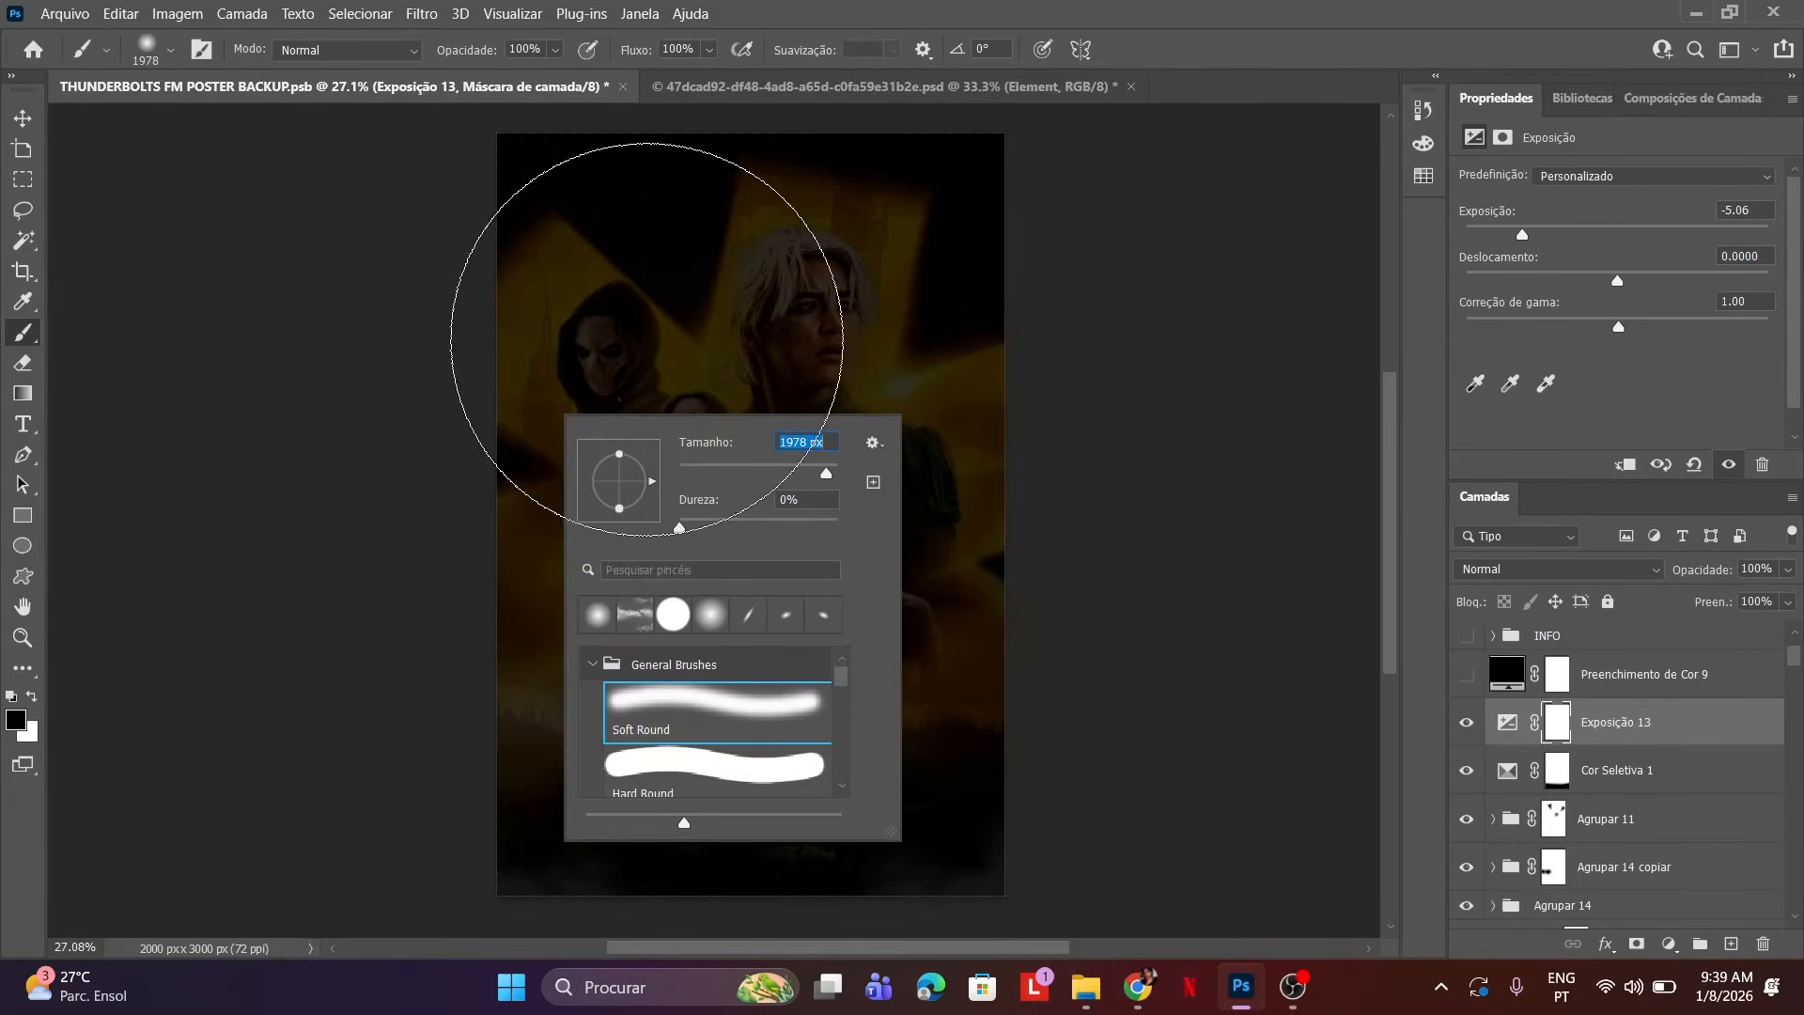
text(3000)
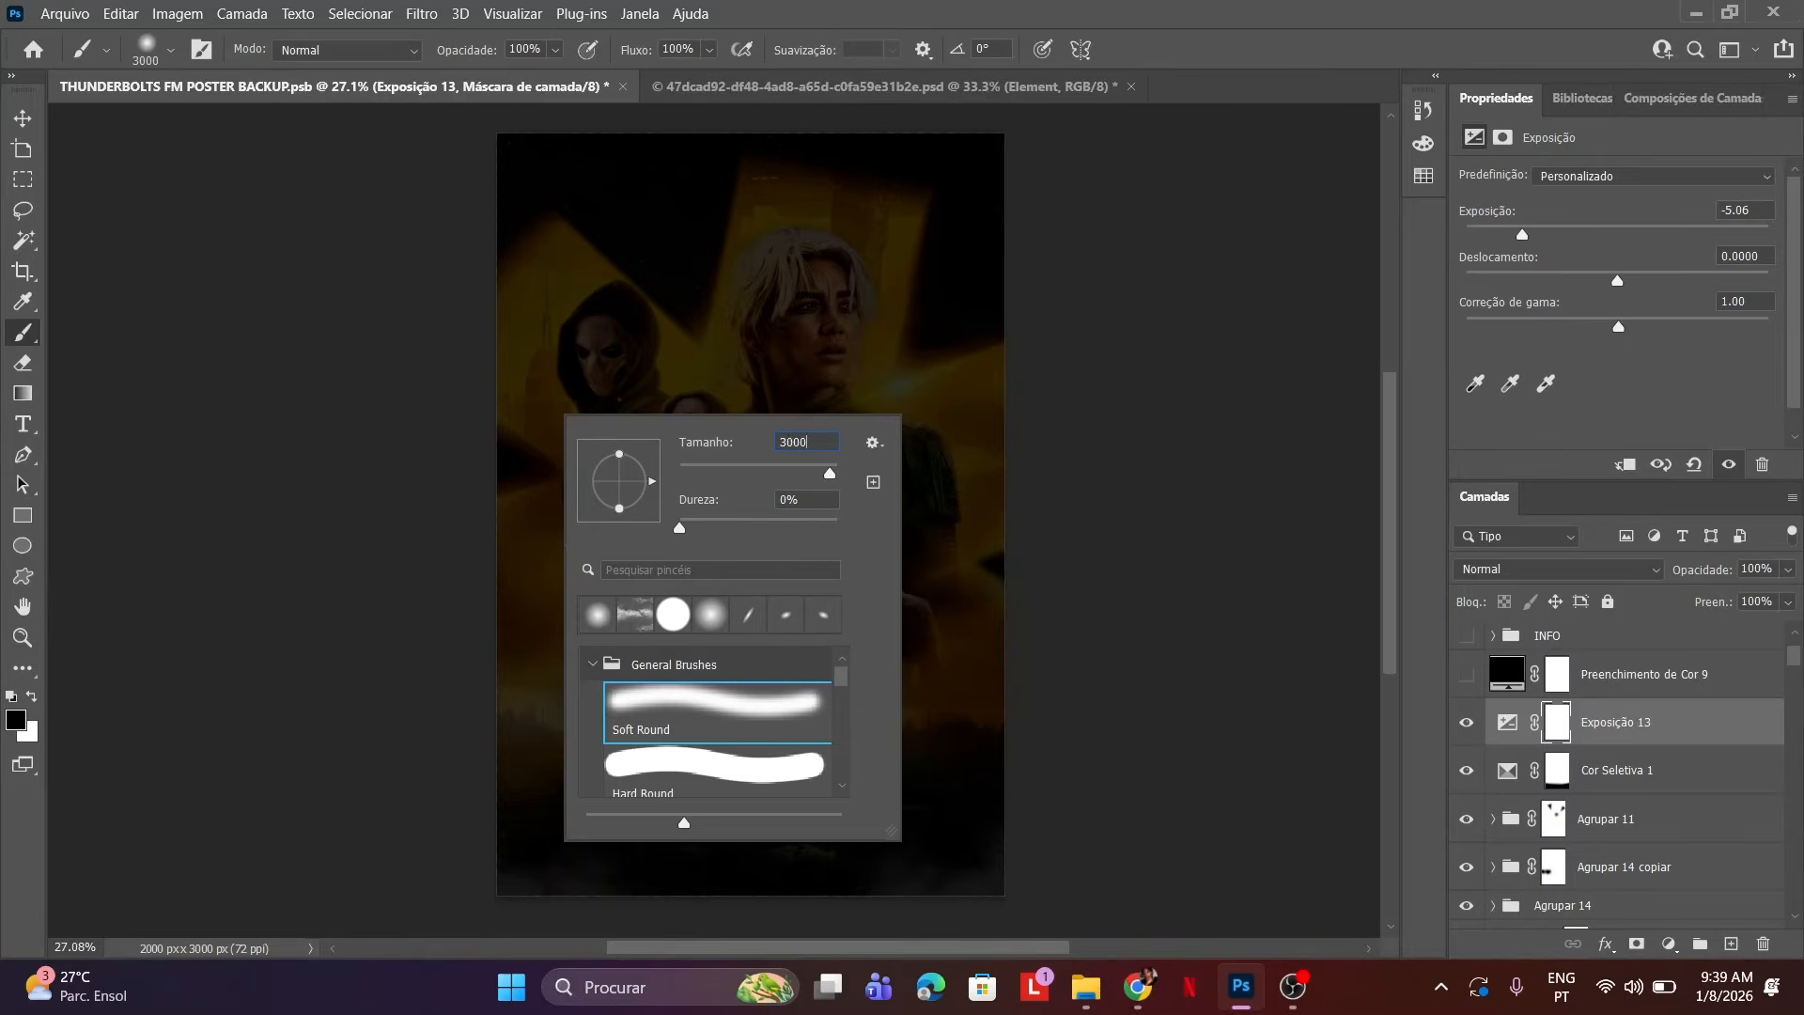
mouse_move(655, 481)
mouse_down()
mouse_move(619, 523)
mouse_move(635, 481)
mouse_up()
click(725, 367)
click(721, 386)
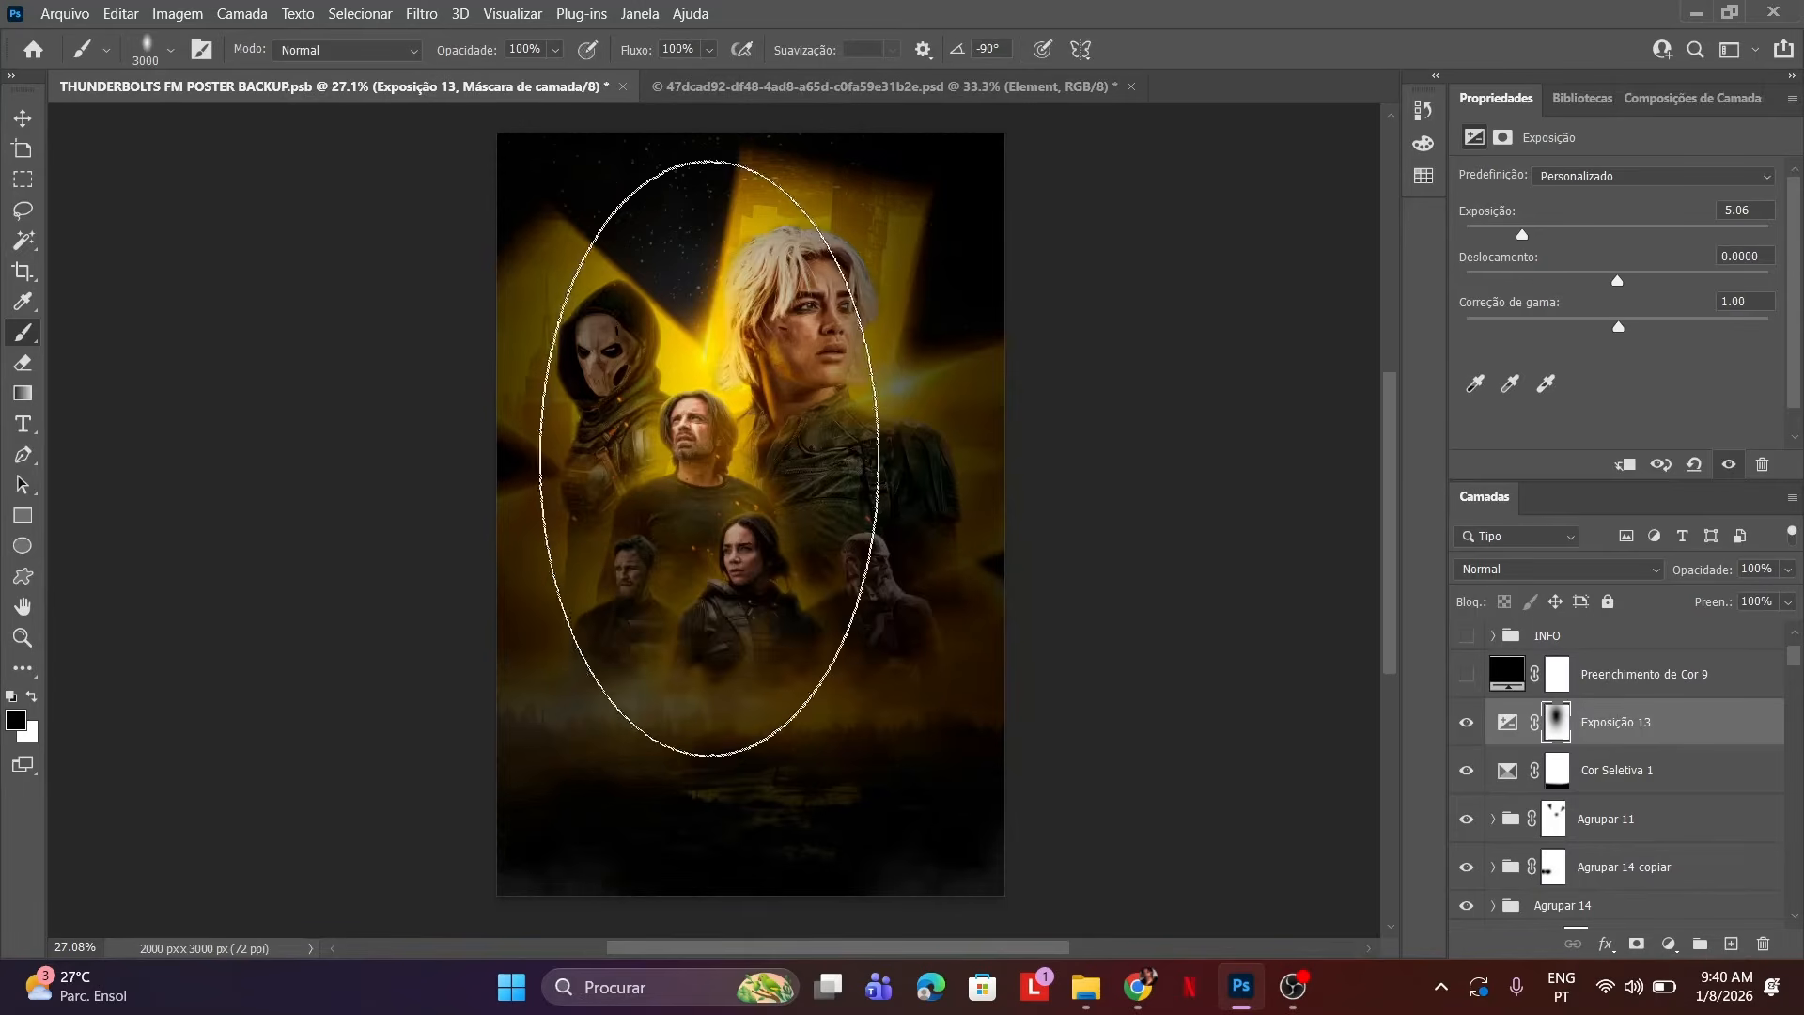
click(729, 472)
click(736, 475)
click(761, 481)
click(788, 485)
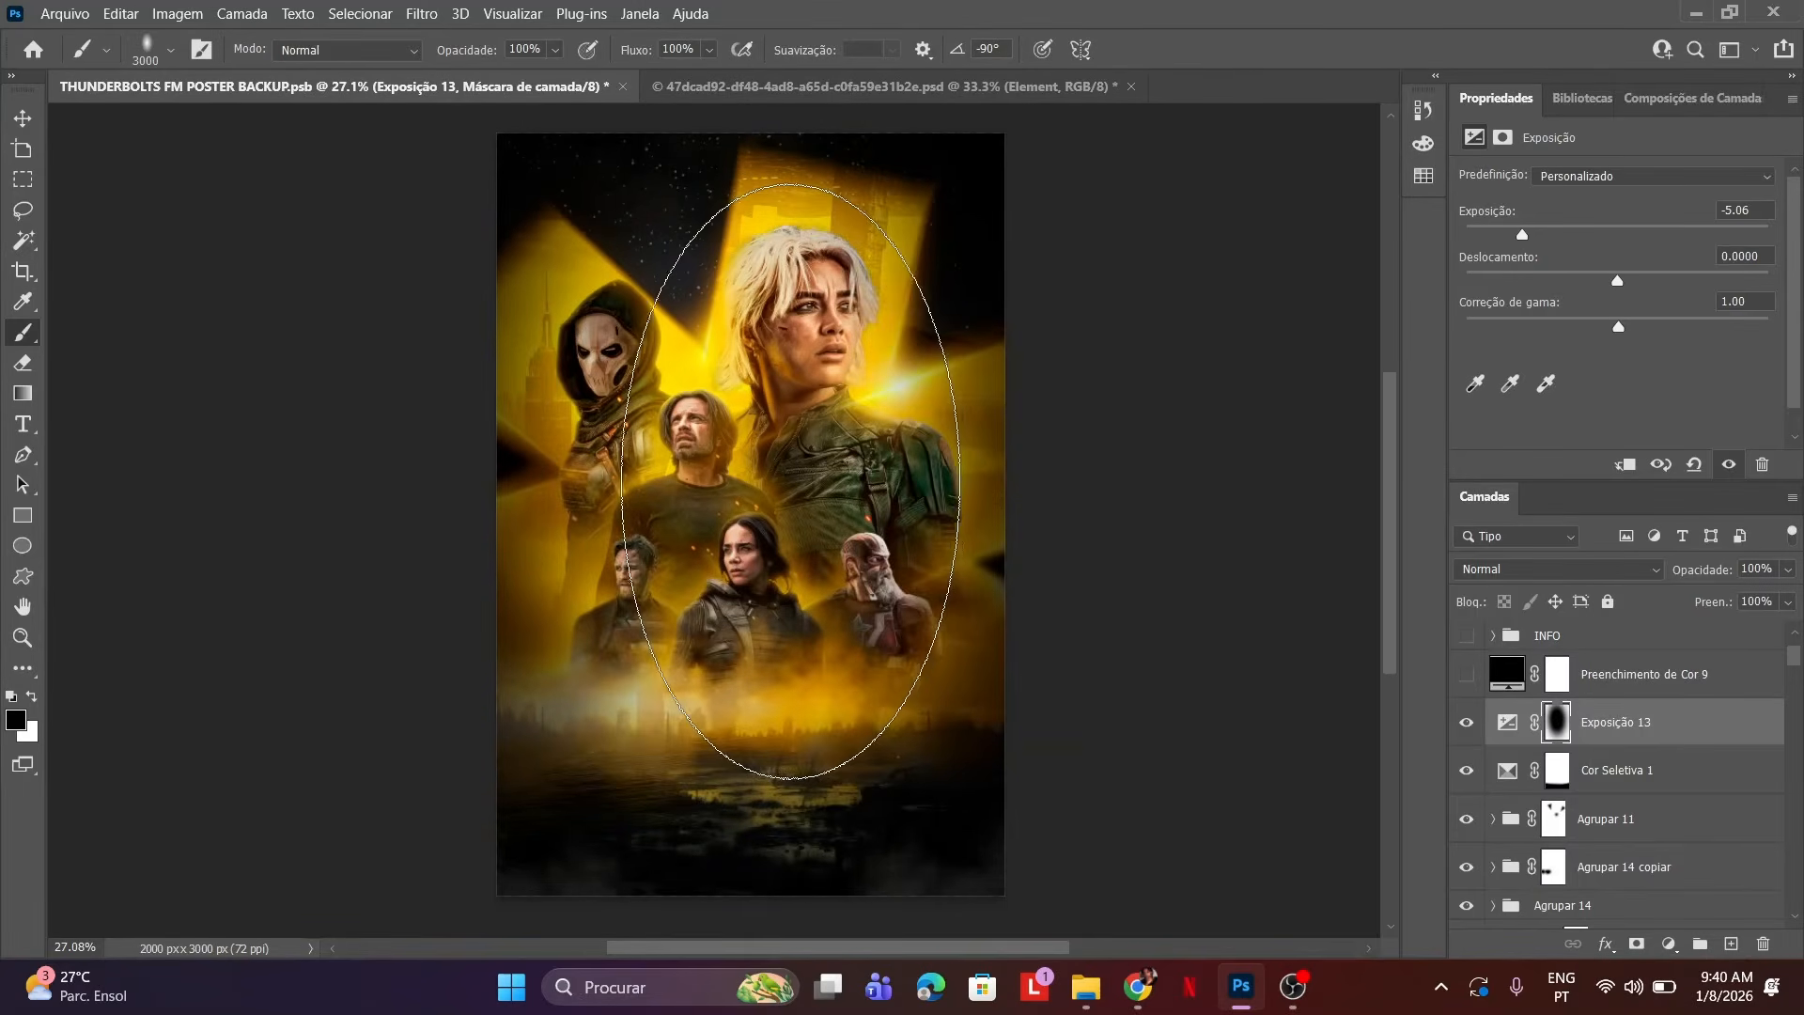
click(795, 487)
click(679, 489)
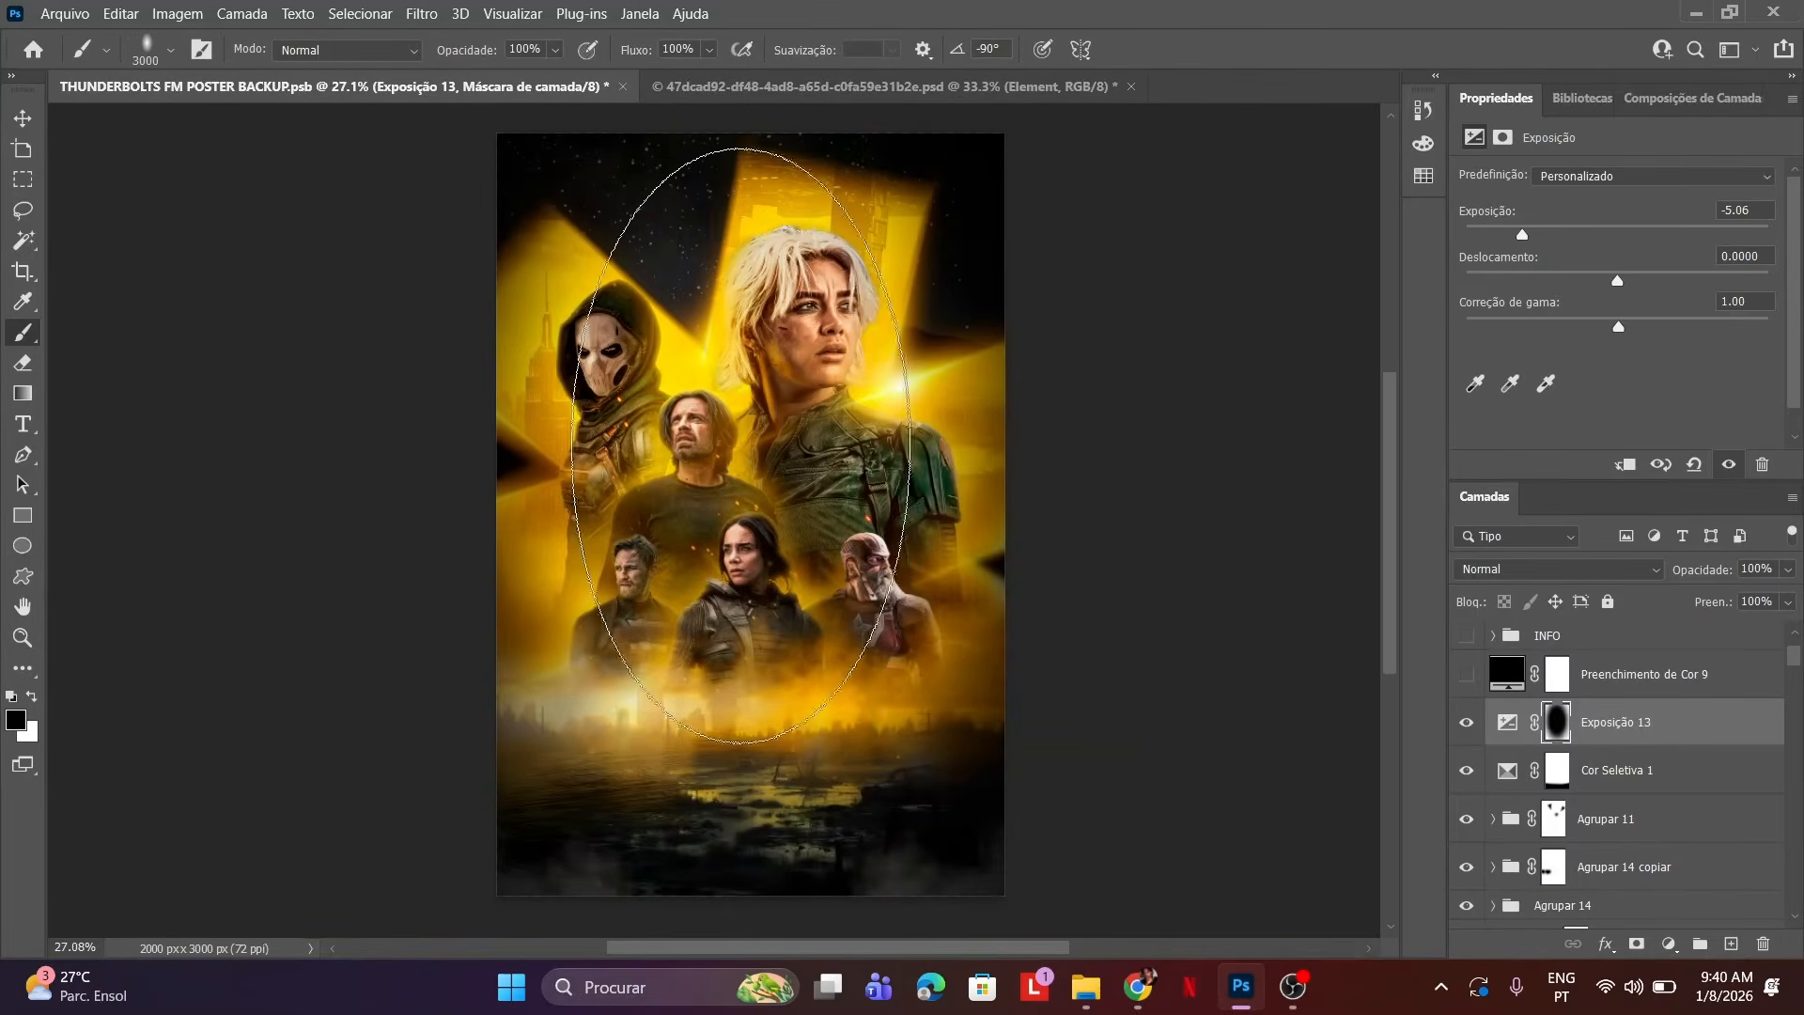
Compare the poster with and without the vignette, then delete the Exposição 13 layer.
click(1465, 723)
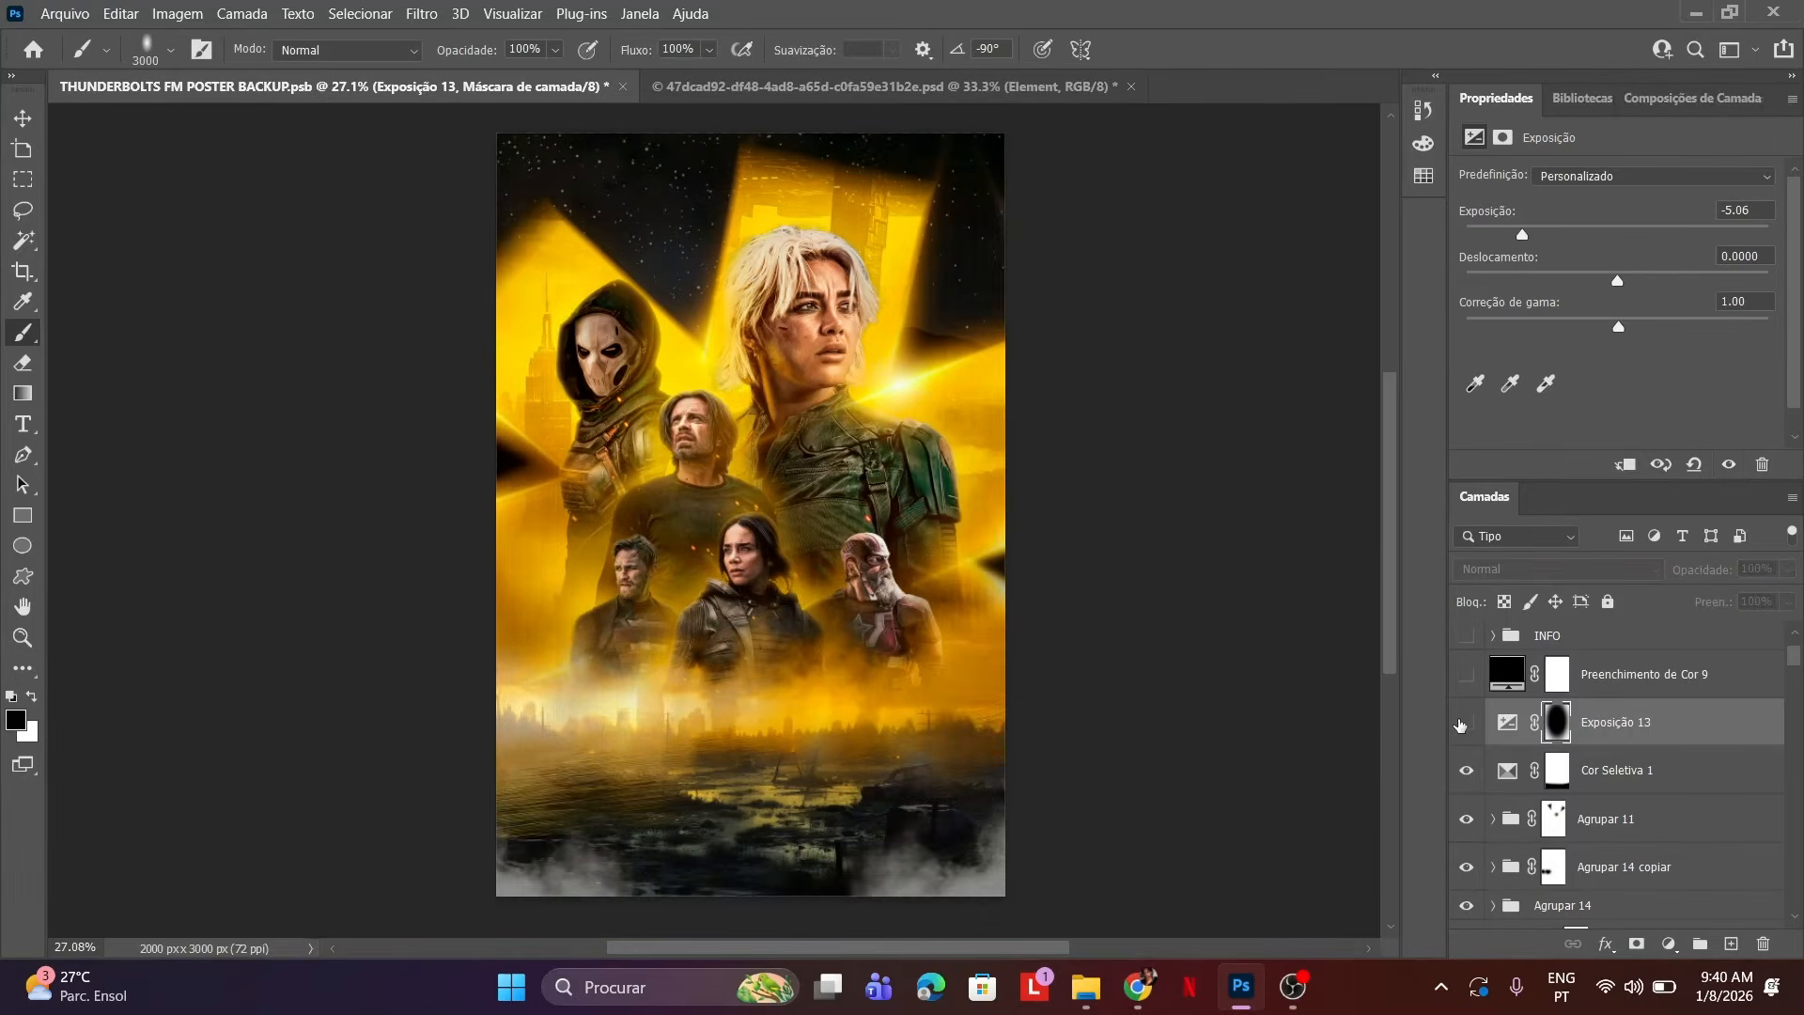
click(1464, 724)
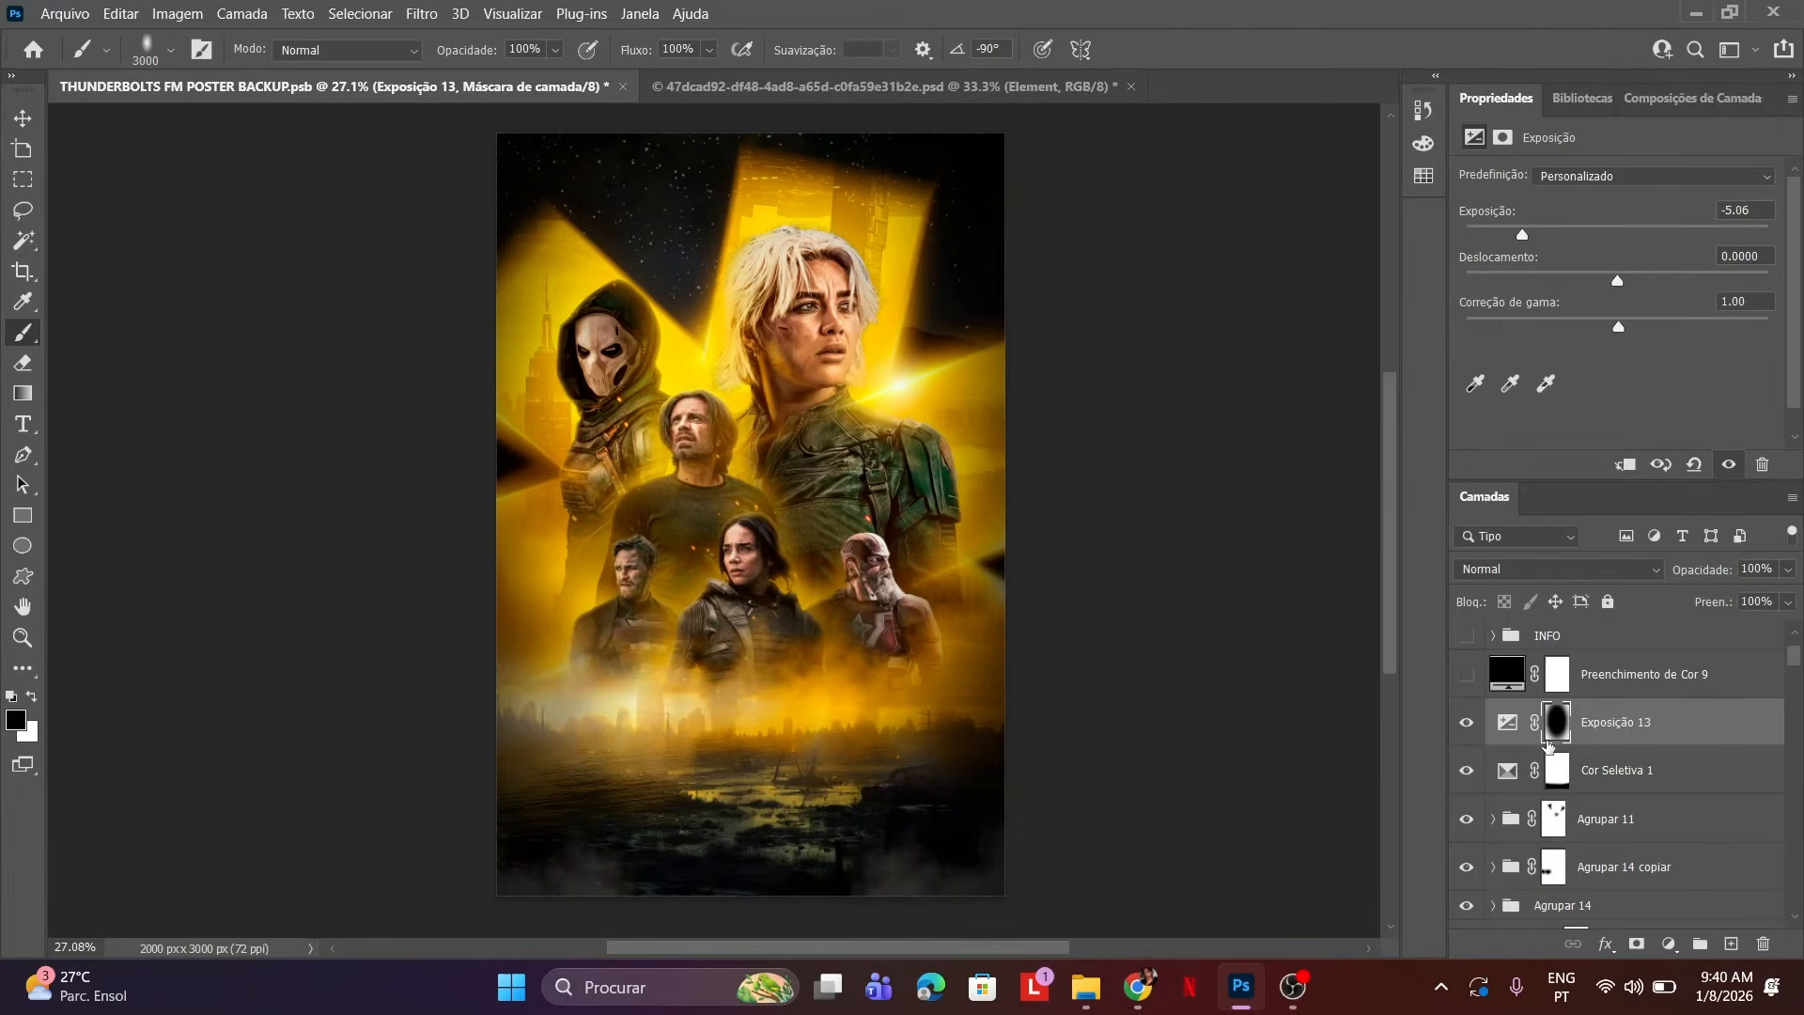
key(Delete)
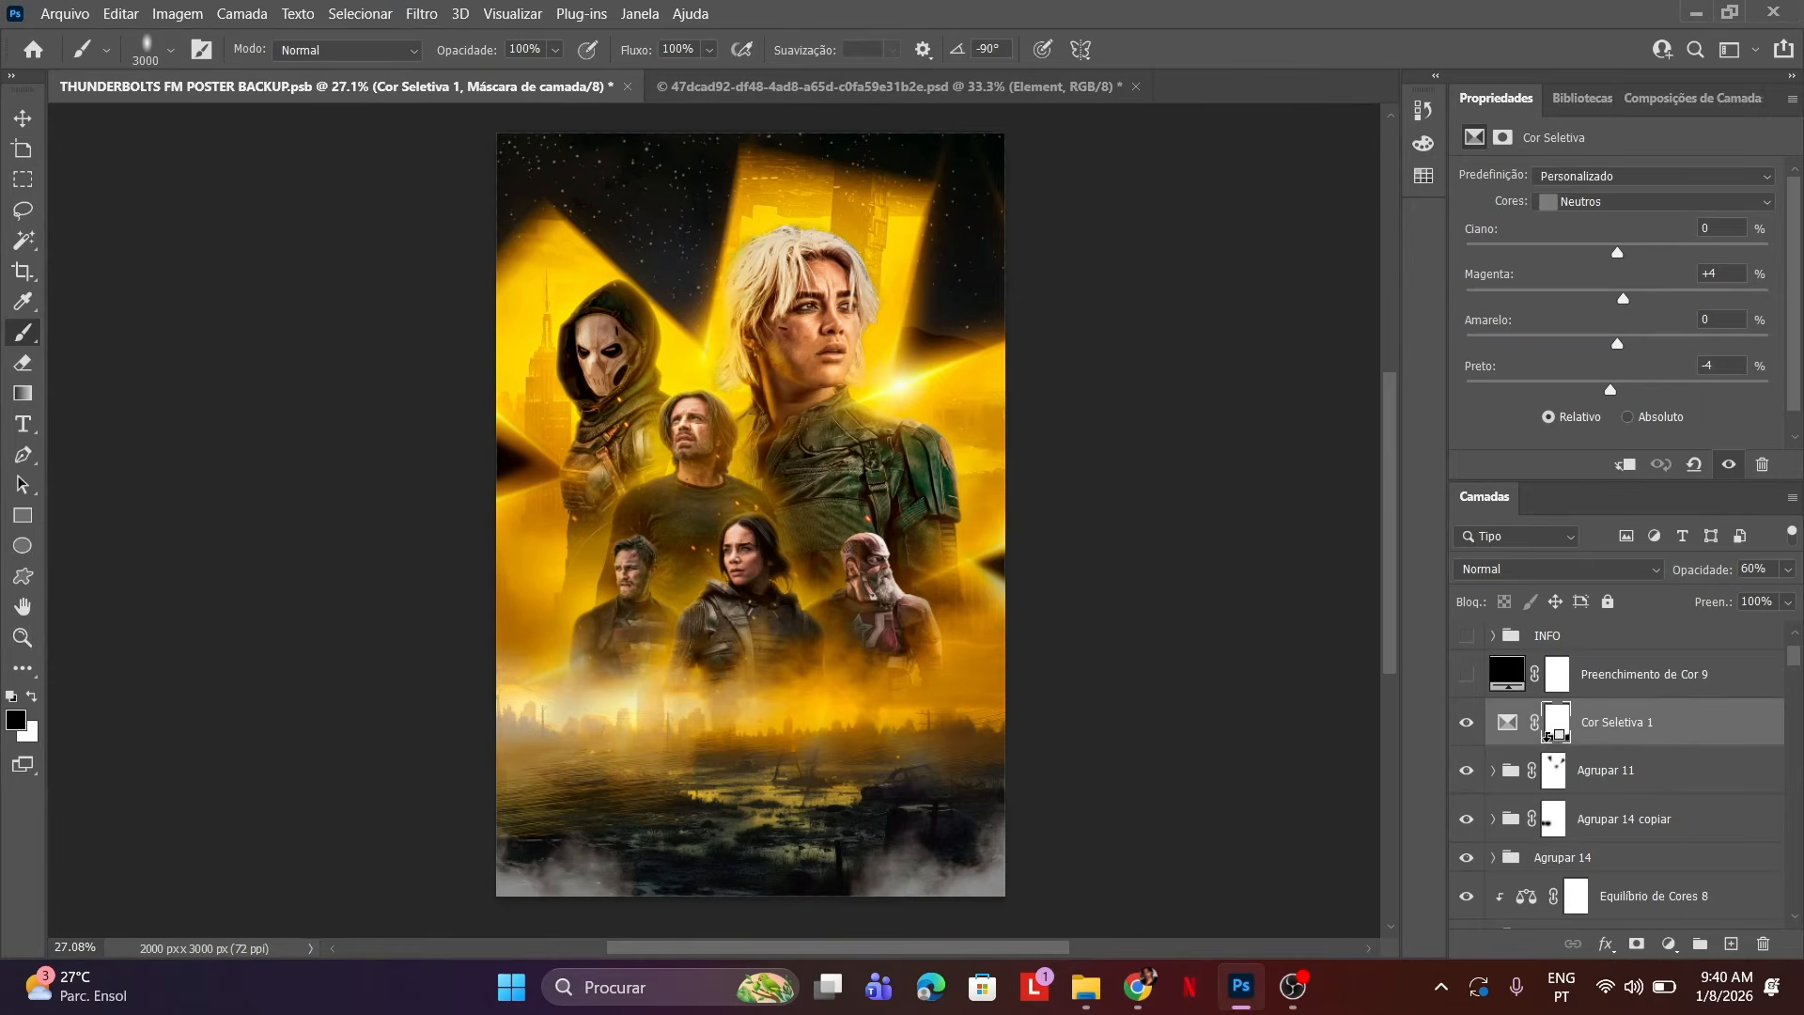
Stamp all visible layers into a new merged layer above Cor Seletiva 1 and open it in the Camera Raw filter.
key(ctrl+shift+alt+e)
click(422, 13)
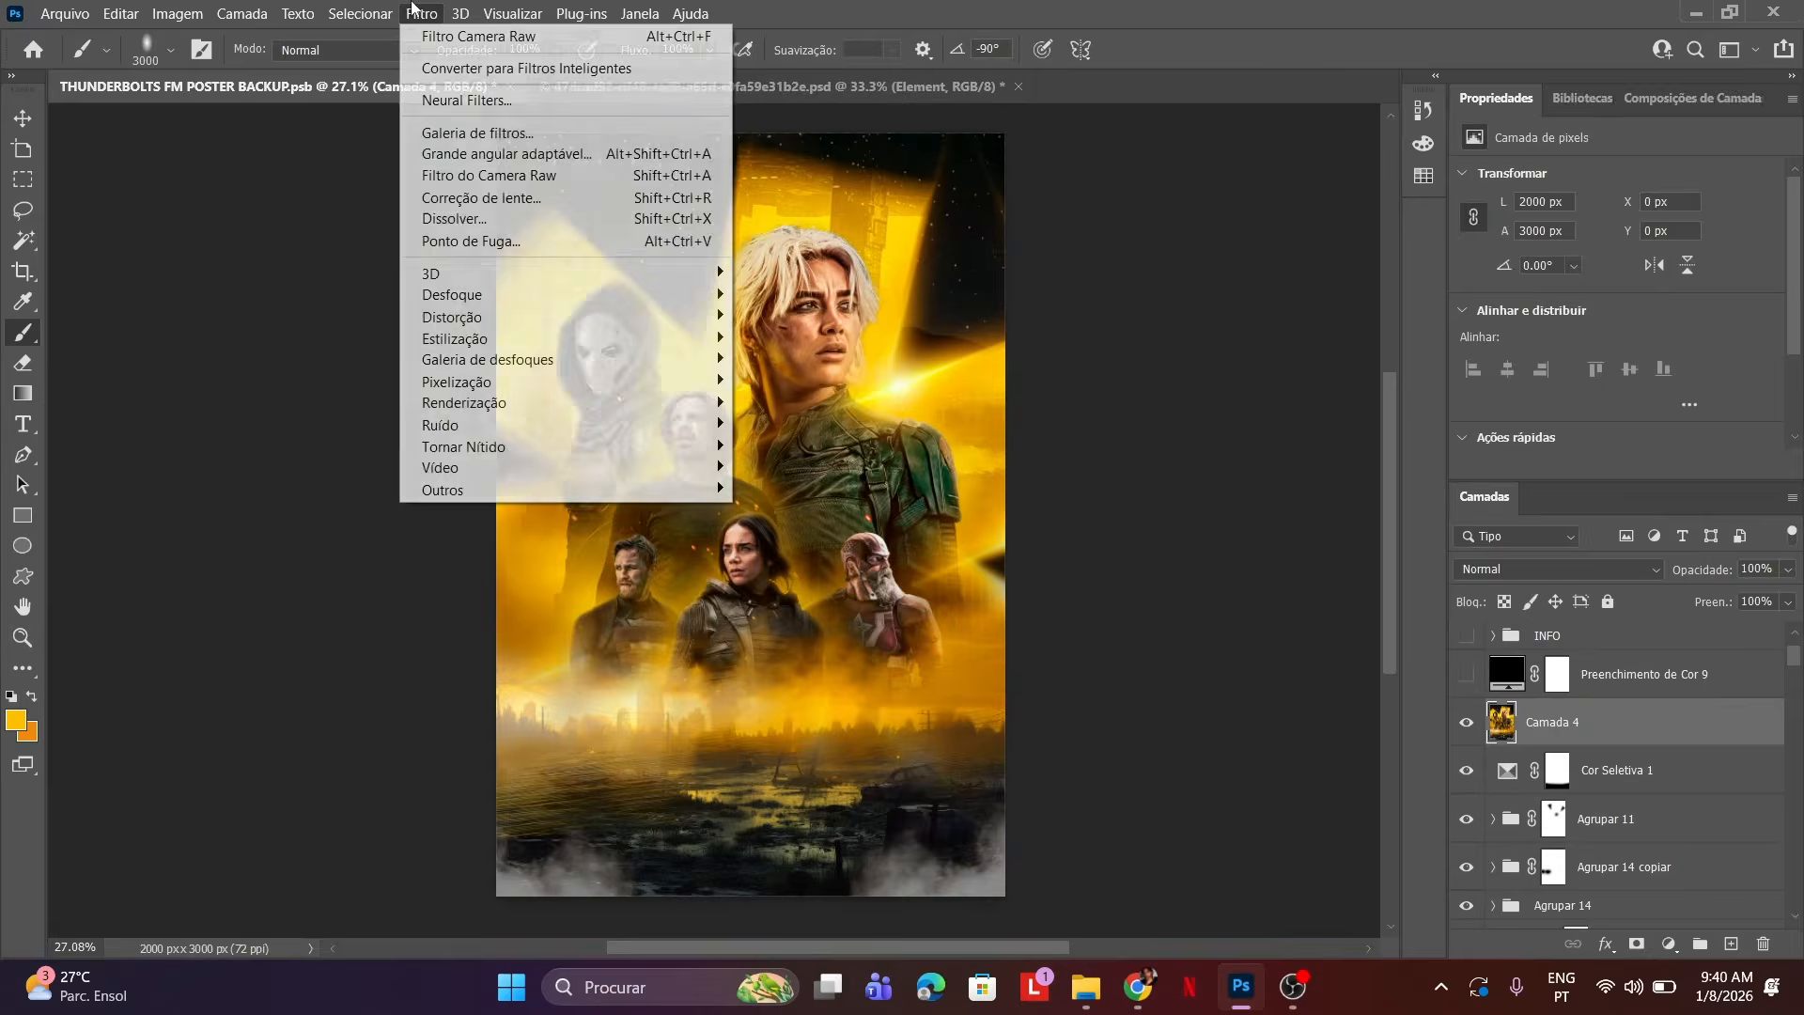
click(526, 171)
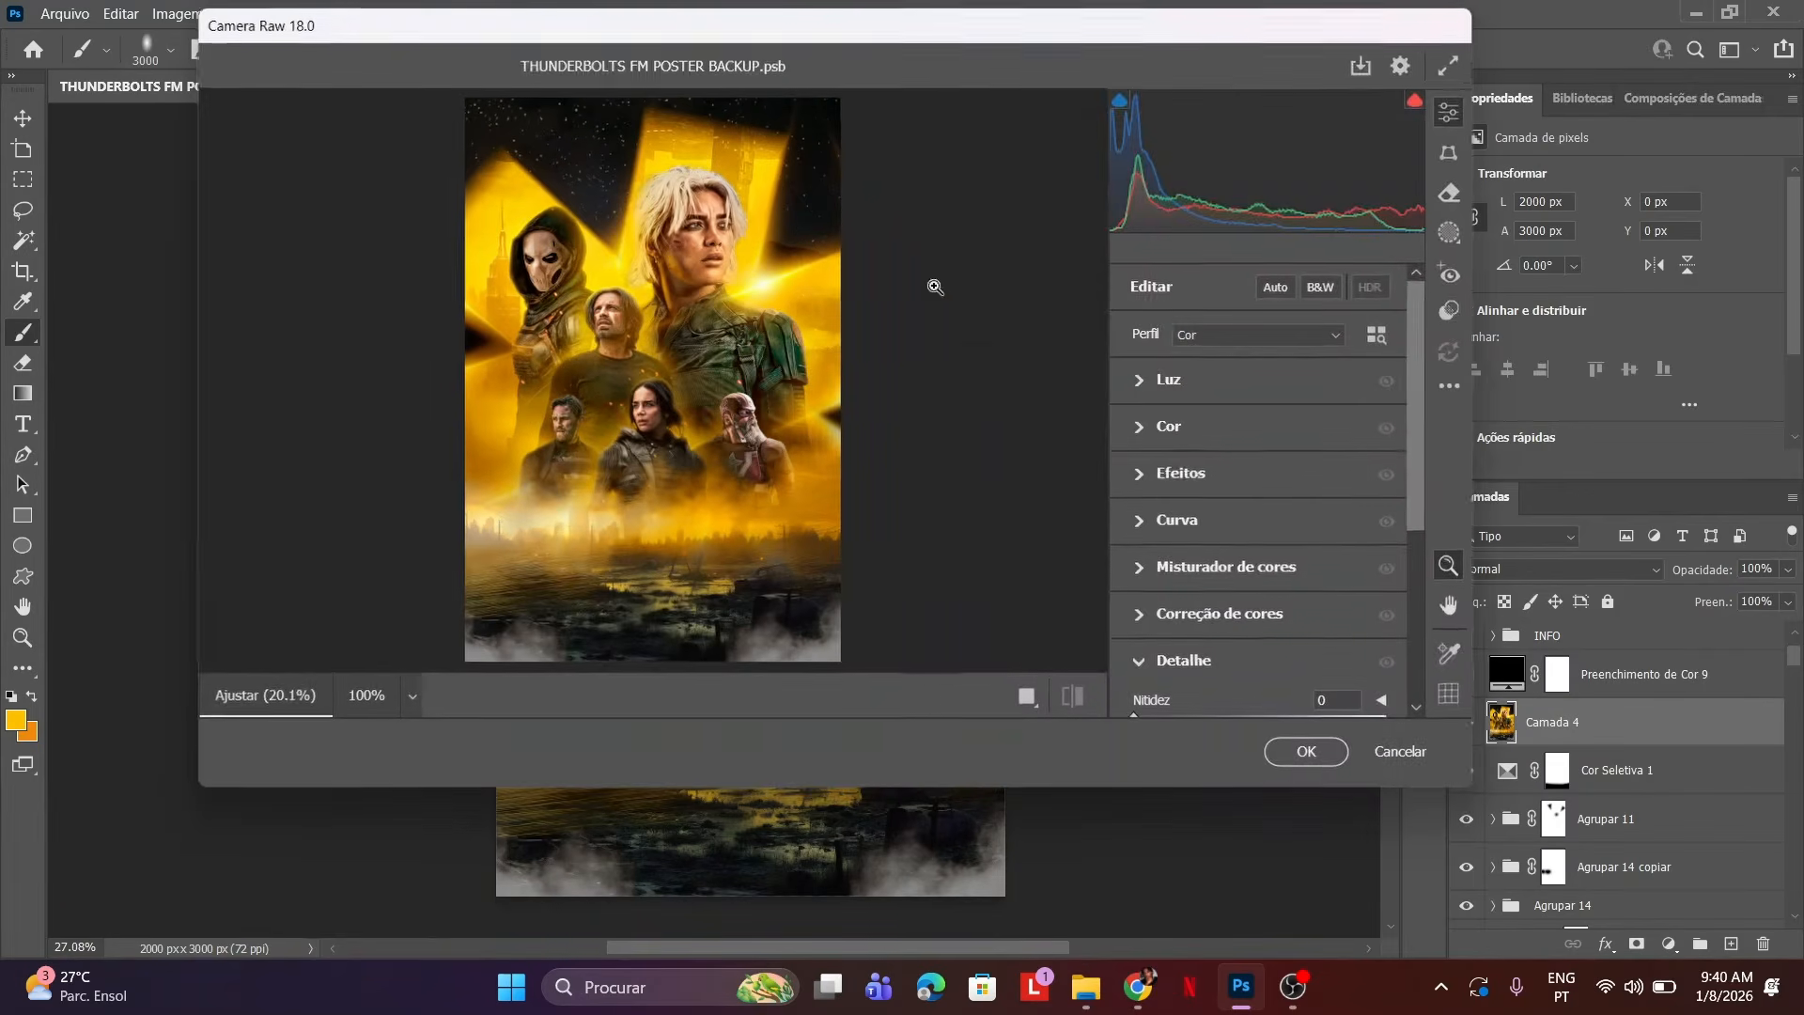
click(1451, 310)
scroll(1162, 486, down, 10)
scroll(1164, 488, down, 10)
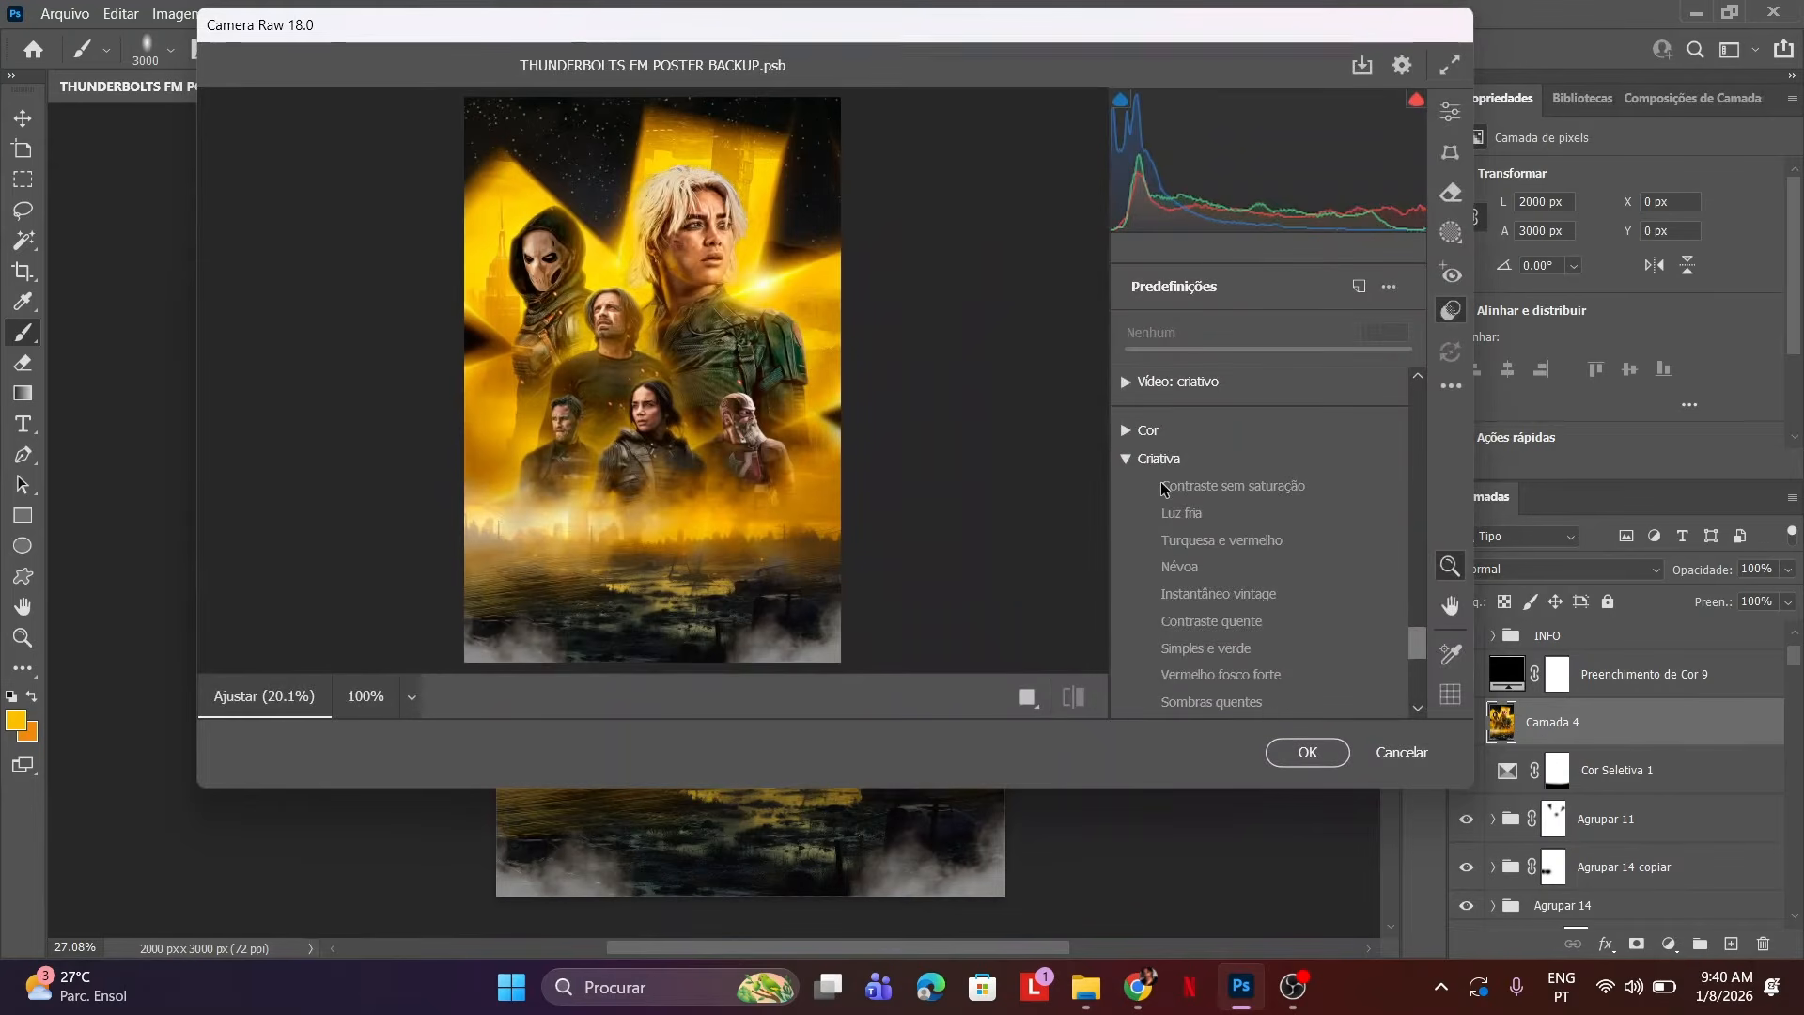
click(1451, 117)
scroll(1282, 480, down, 5)
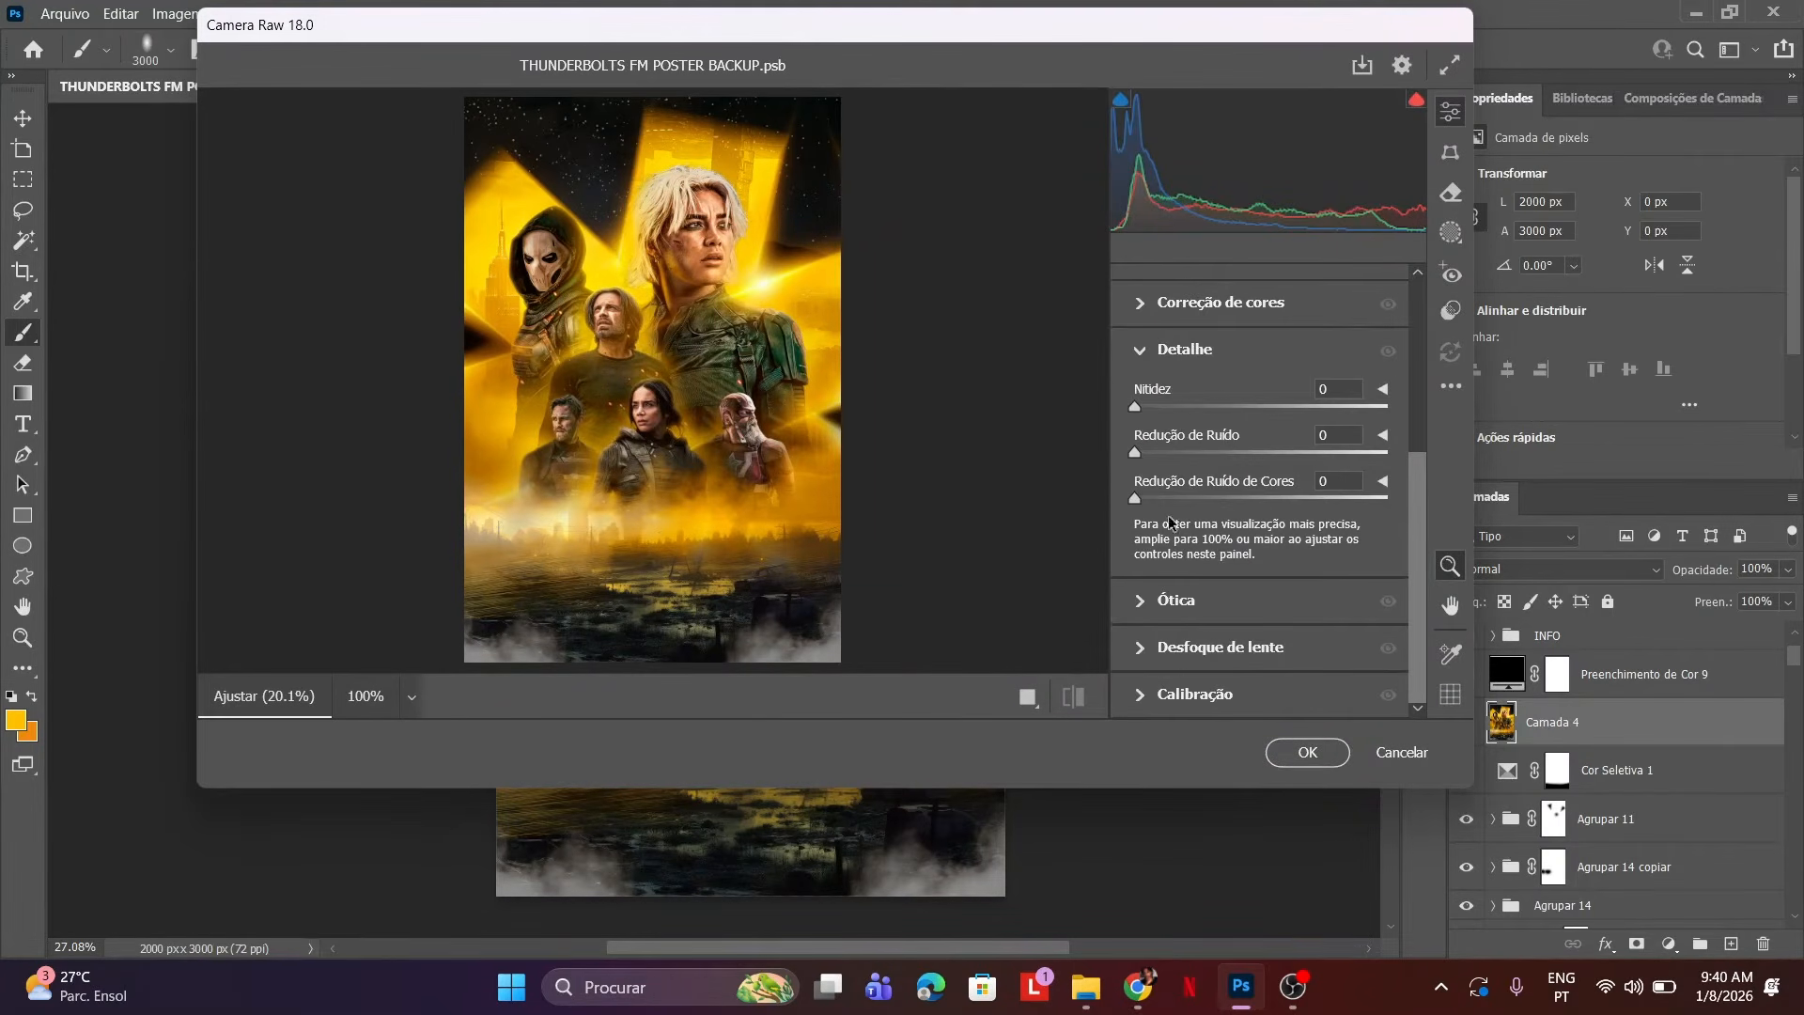
scroll(1169, 481, up, 5)
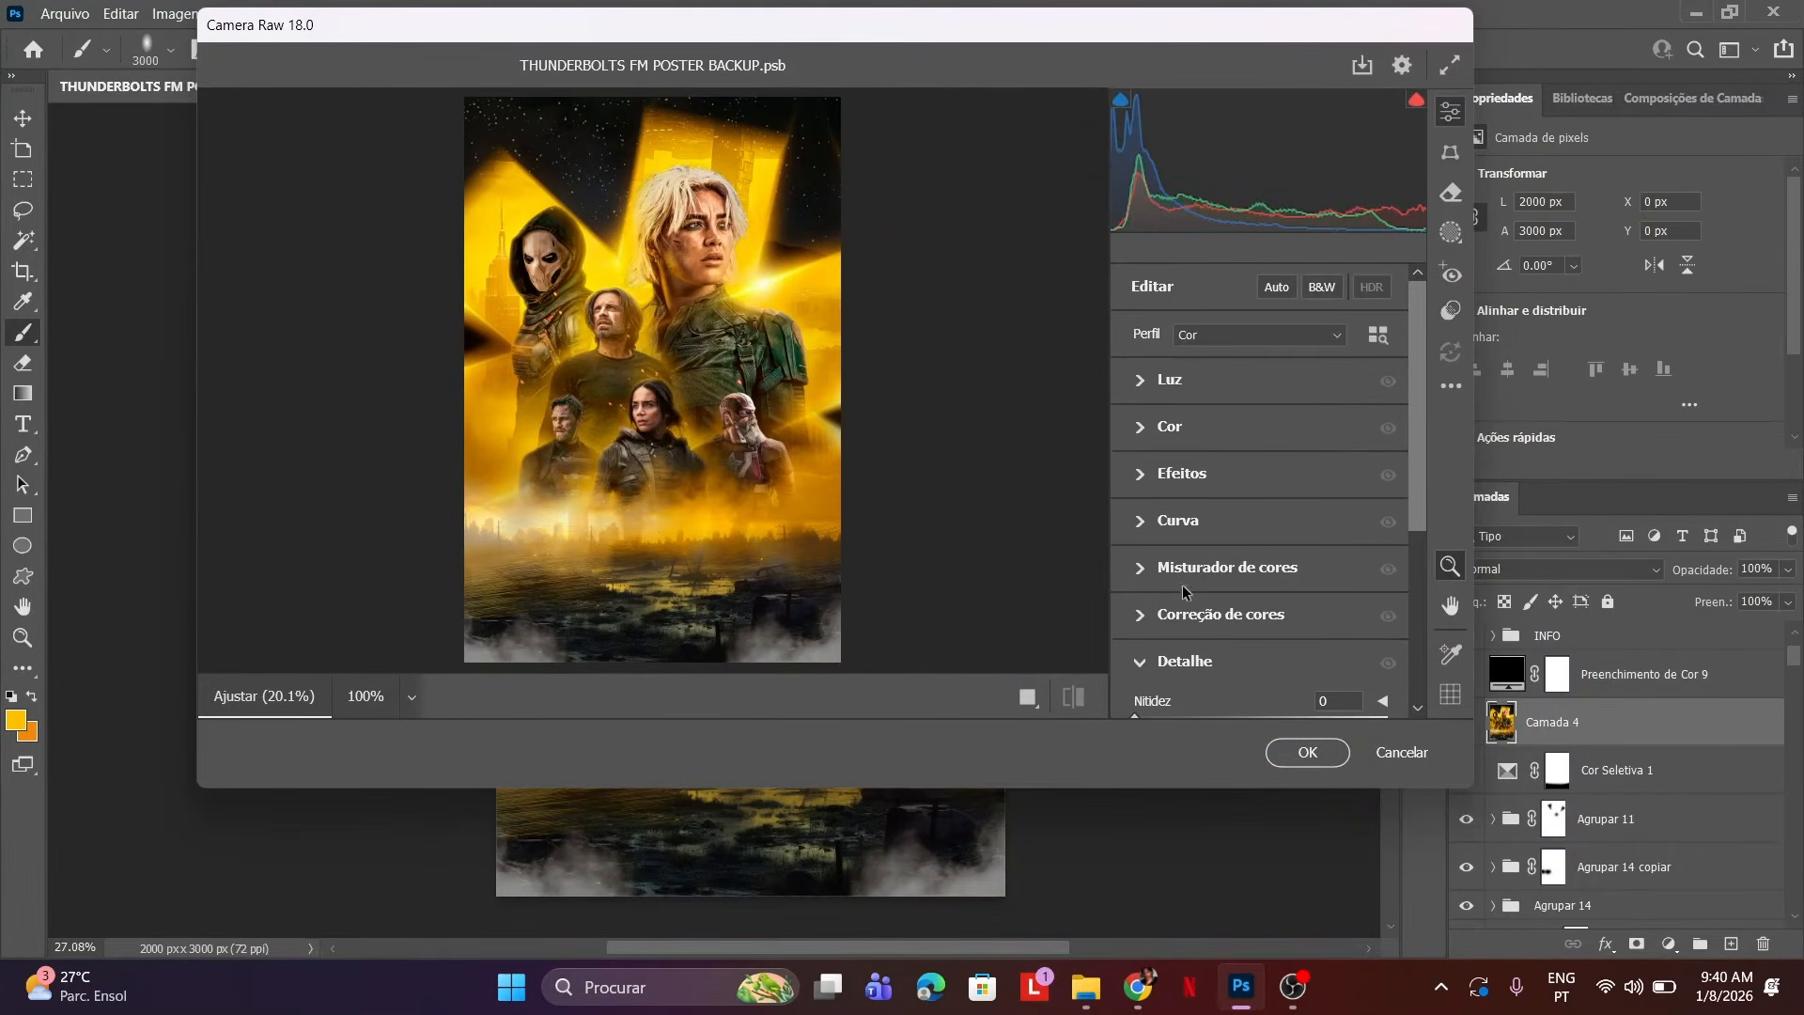
scroll(1189, 625, down, 5)
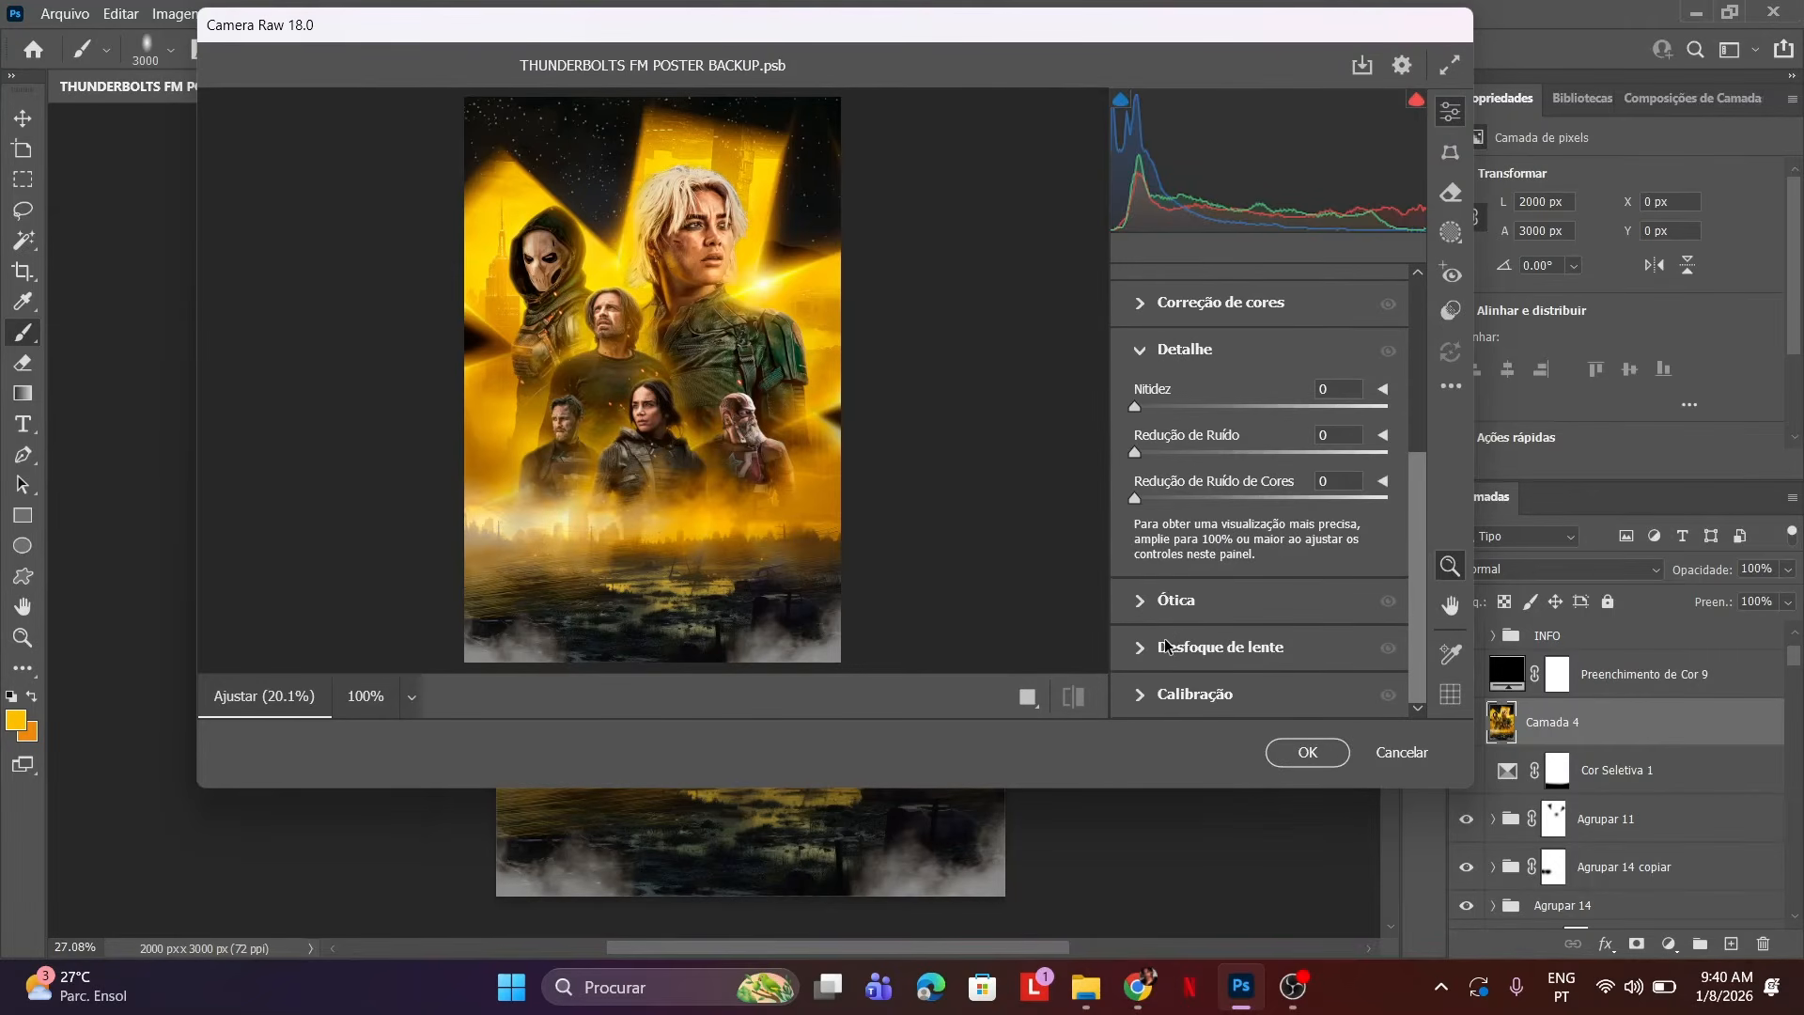
In the Camera Raw Efeitos settings, set Vinheta to -31 and Granulado to 38, judging the grain on the blonde woman's face.
scroll(1177, 477, up, 3)
click(1178, 491)
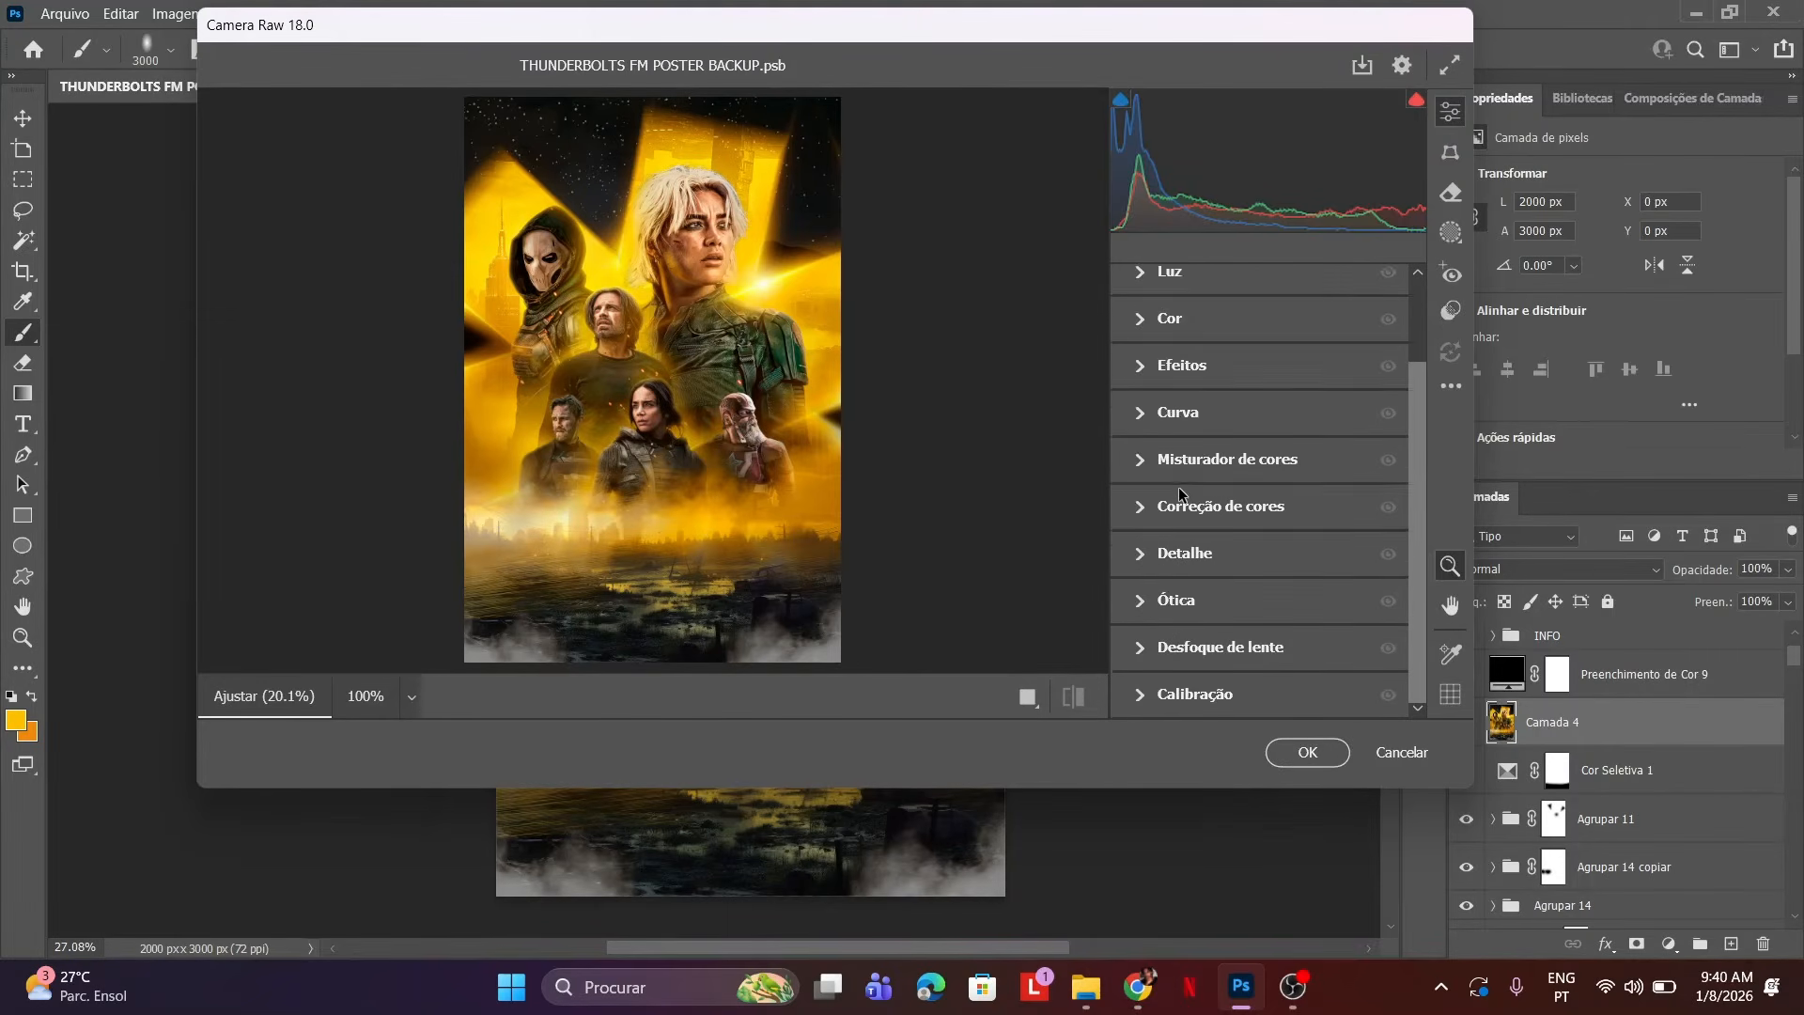
scroll(1177, 498, up, 3)
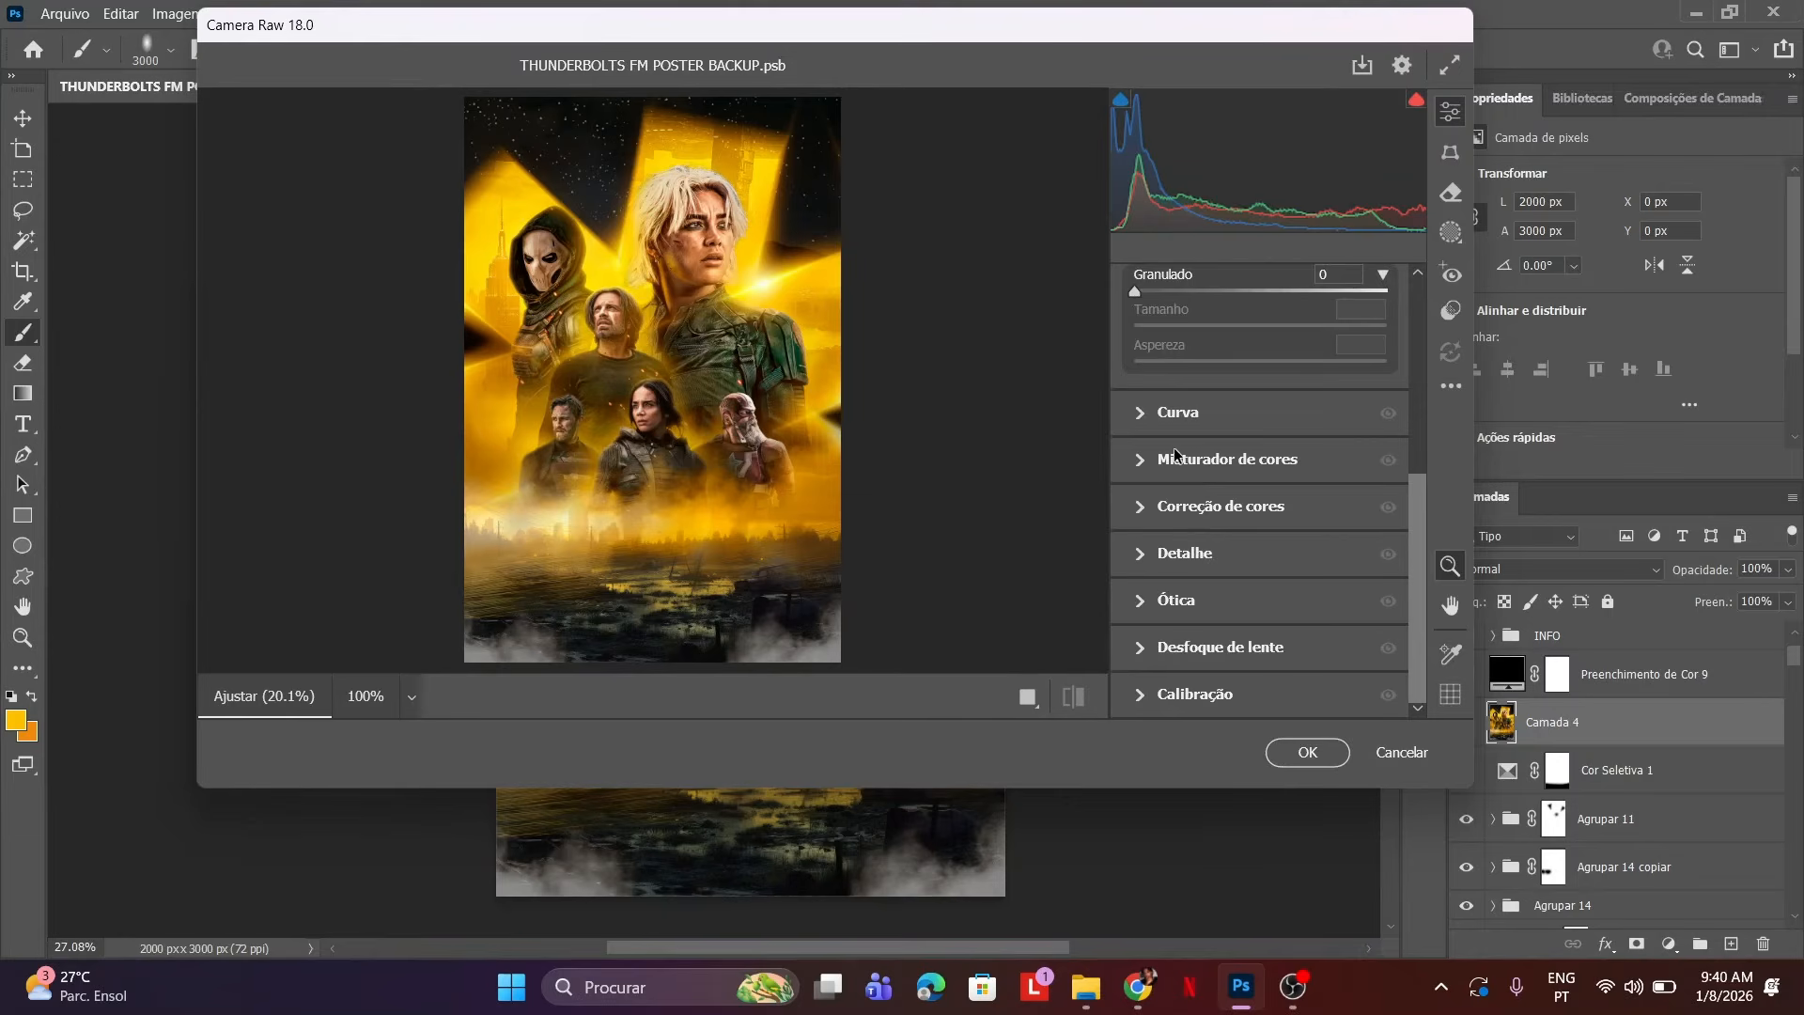
scroll(1175, 454, up, 2)
scroll(1164, 453, up, 2)
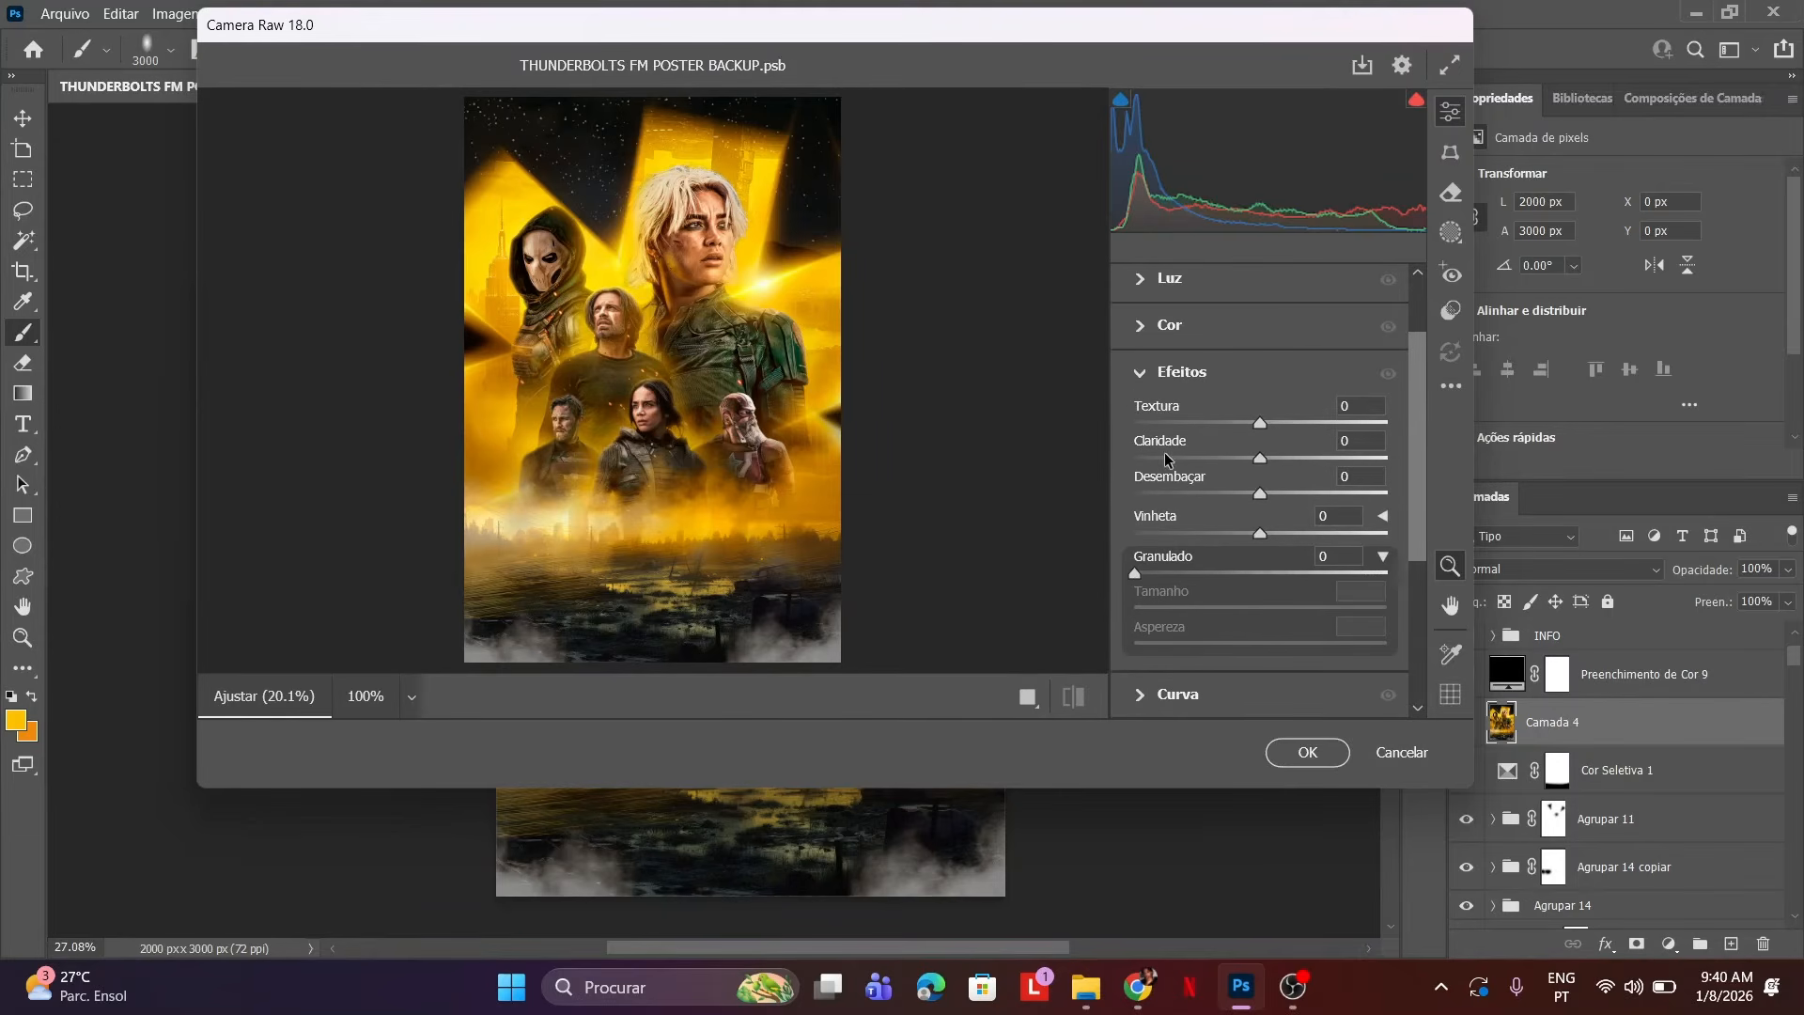
drag(1260, 533, 1162, 572)
click(707, 214)
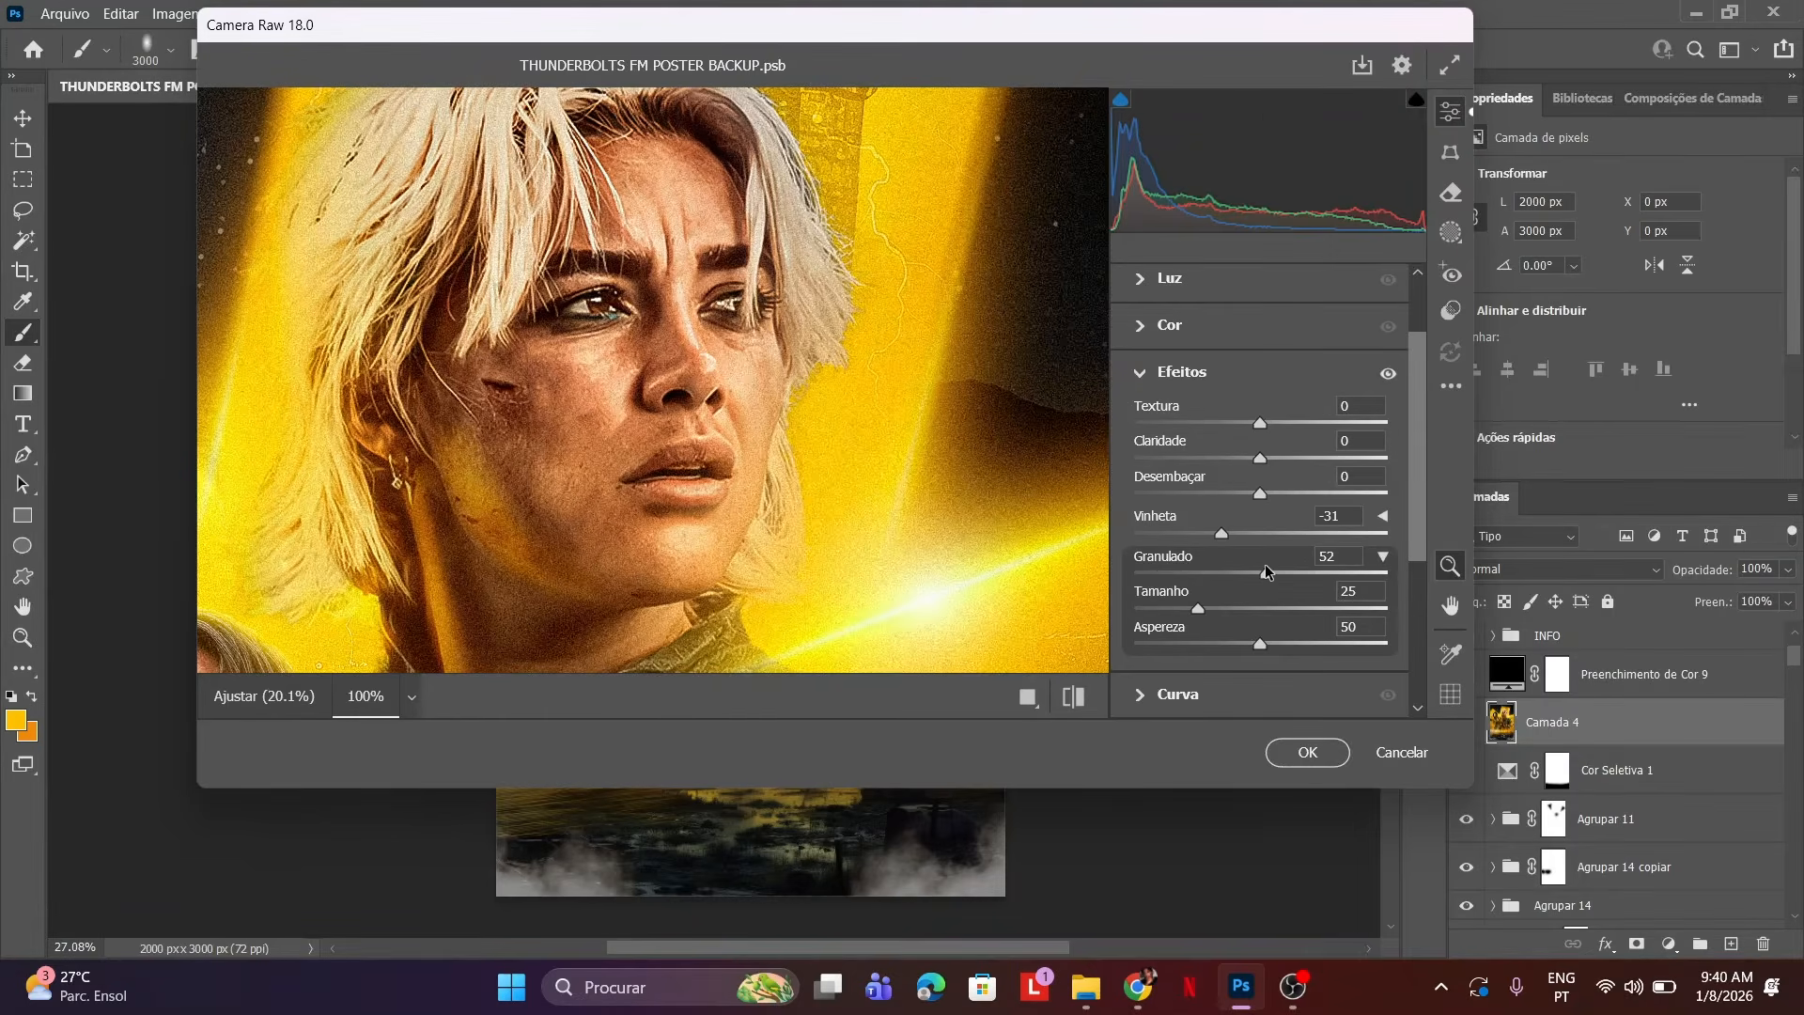
drag(1264, 571, 1230, 571)
In the Camera Raw Detalhe settings, set Nitidez to 60 and Redução de Ruído to 20.
scroll(1234, 569, down, 2)
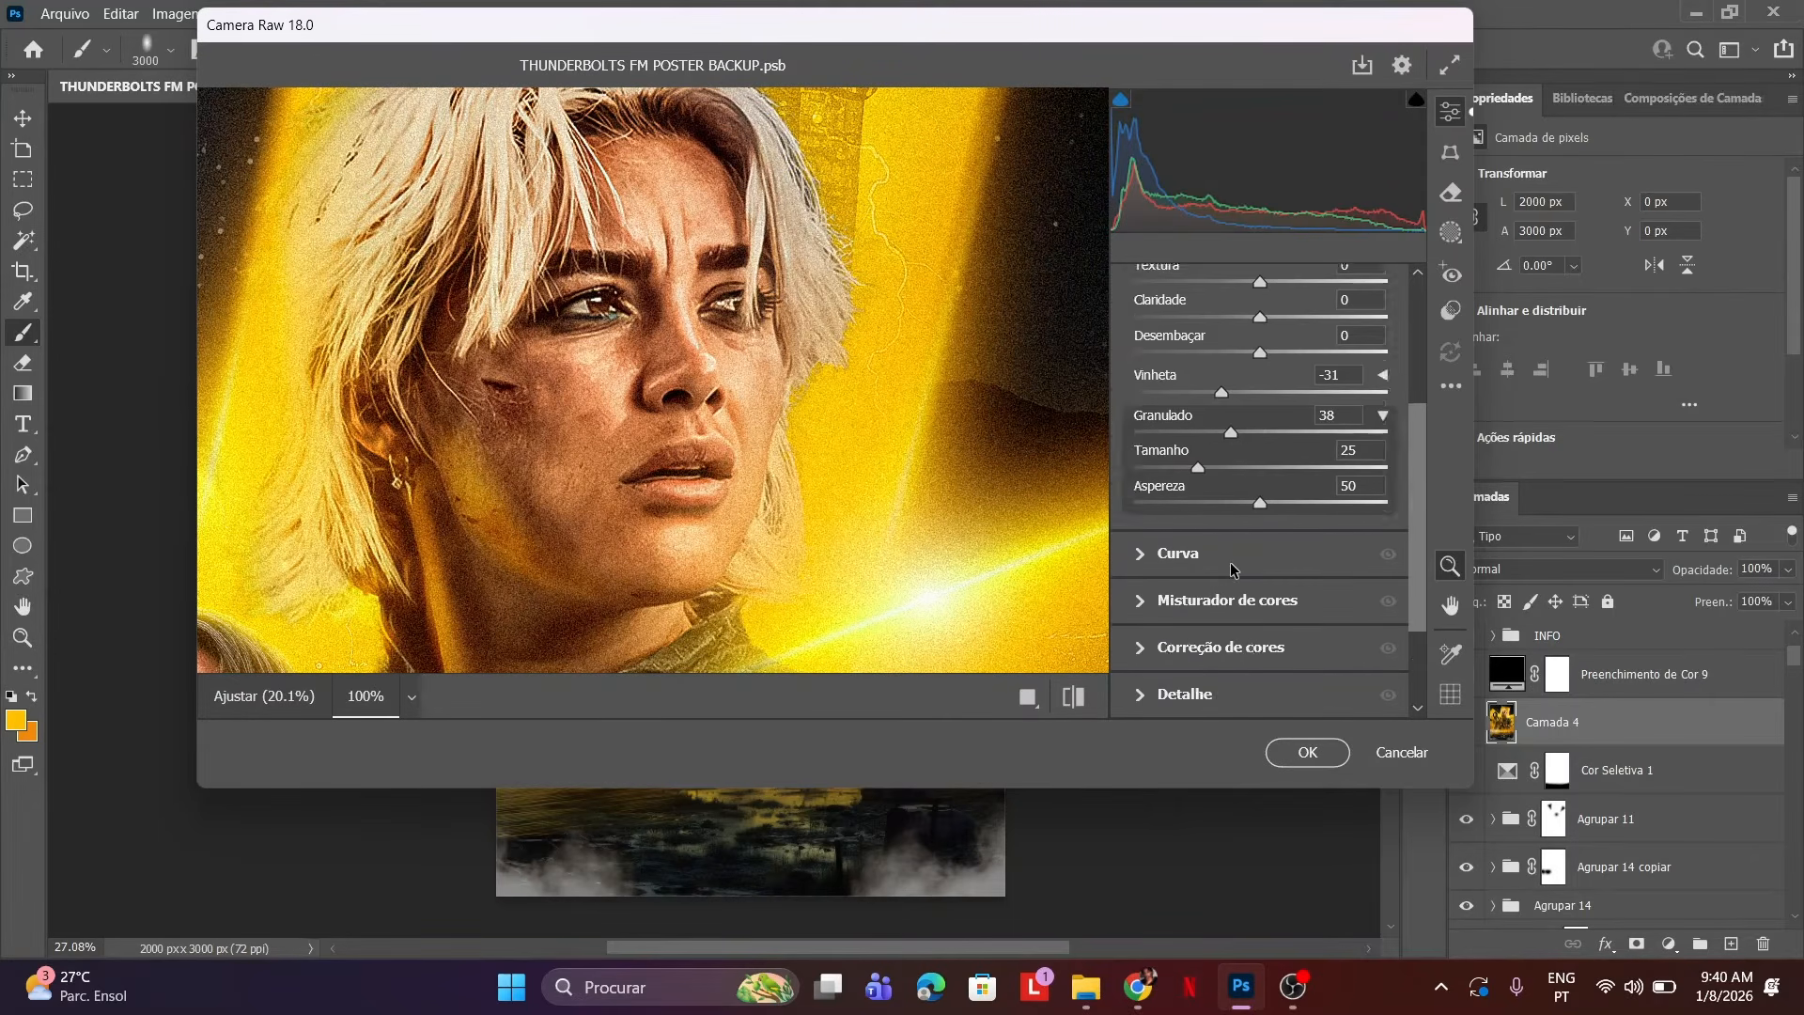
scroll(1234, 569, down, 2)
click(1225, 553)
scroll(1225, 564, down, 2)
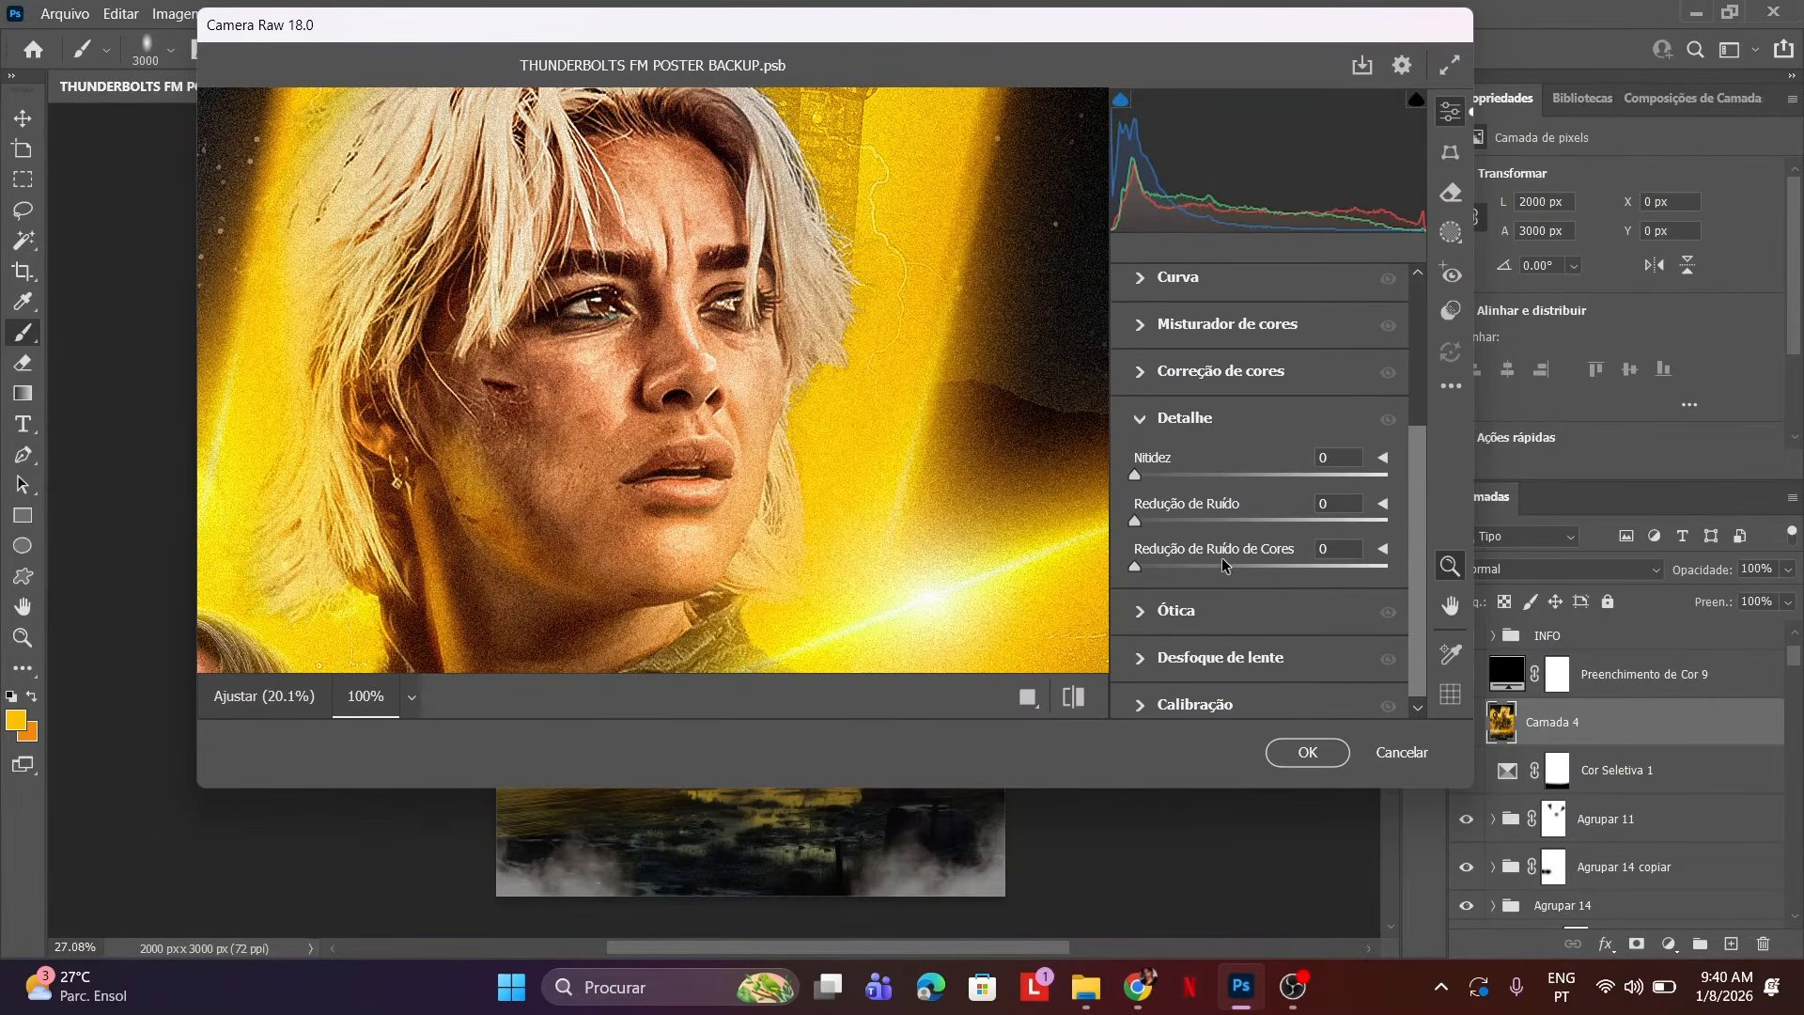
click(1225, 475)
click(1213, 521)
drag(1186, 522, 1184, 522)
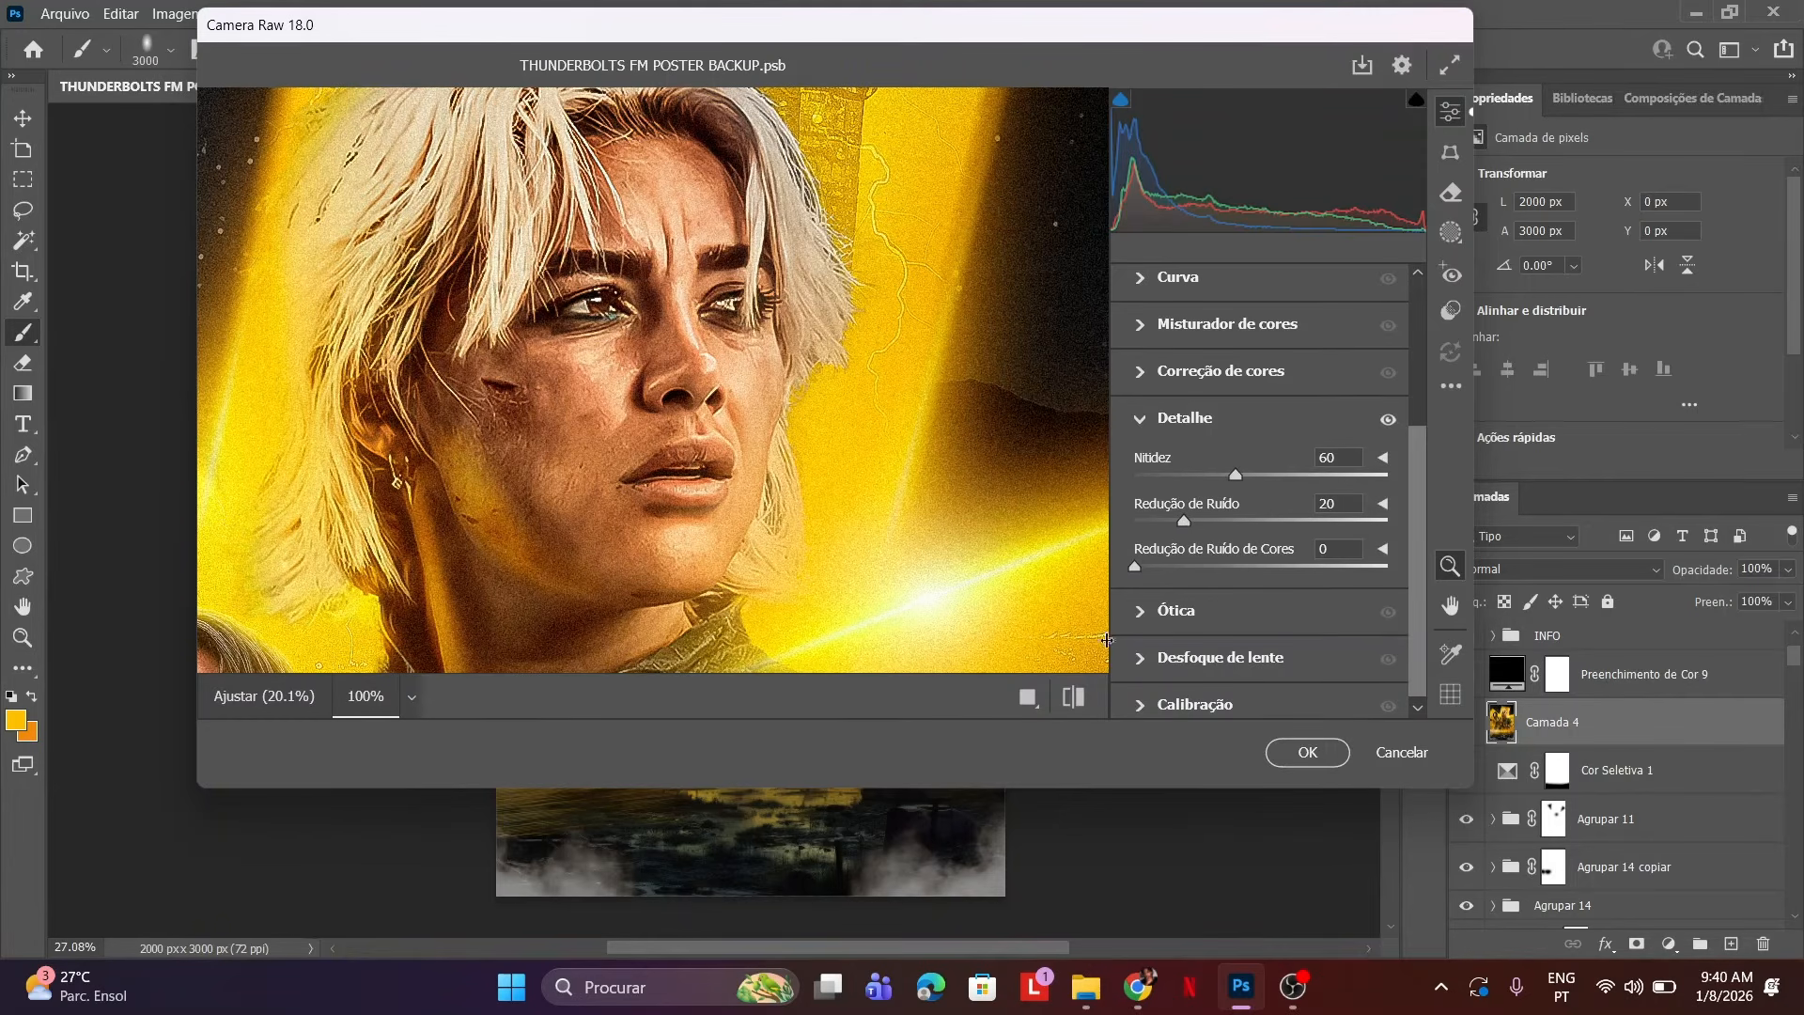
Set Granulado to 25 in the Efeitos settings and apply the Camera Raw filter to Camada 4.
click(672, 394)
click(654, 267)
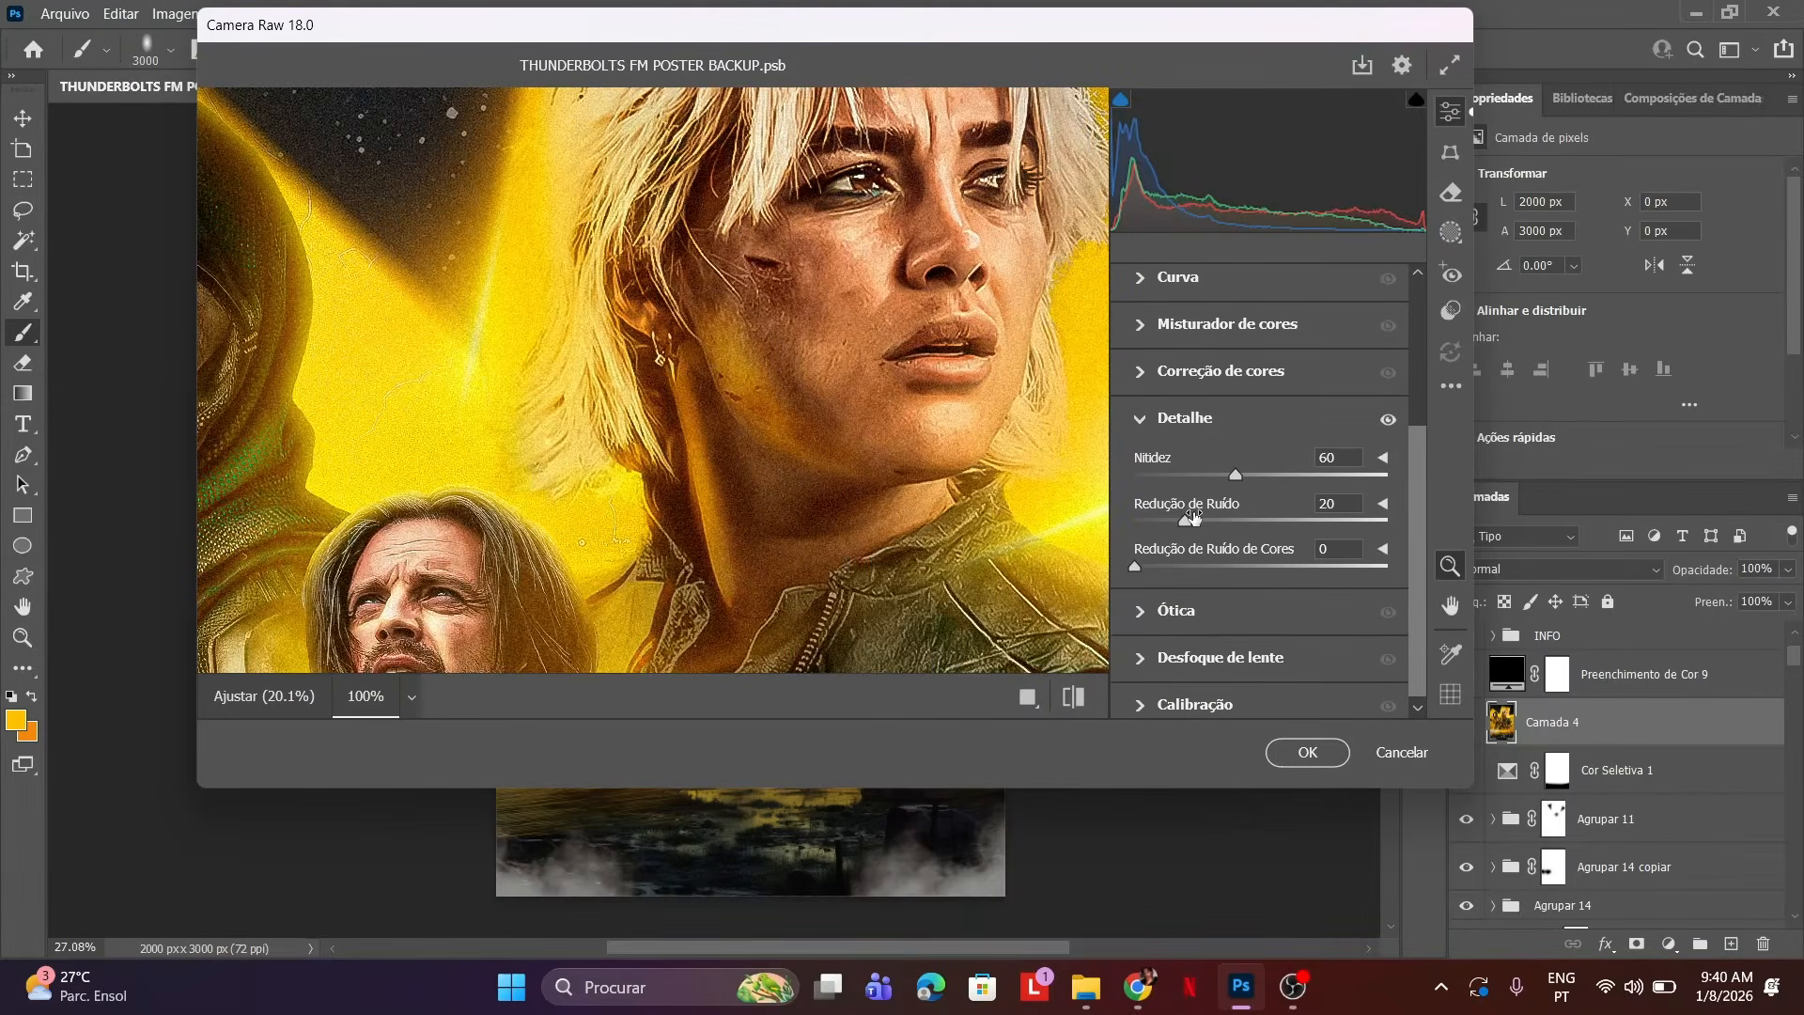
scroll(1193, 512, up, 3)
click(1195, 374)
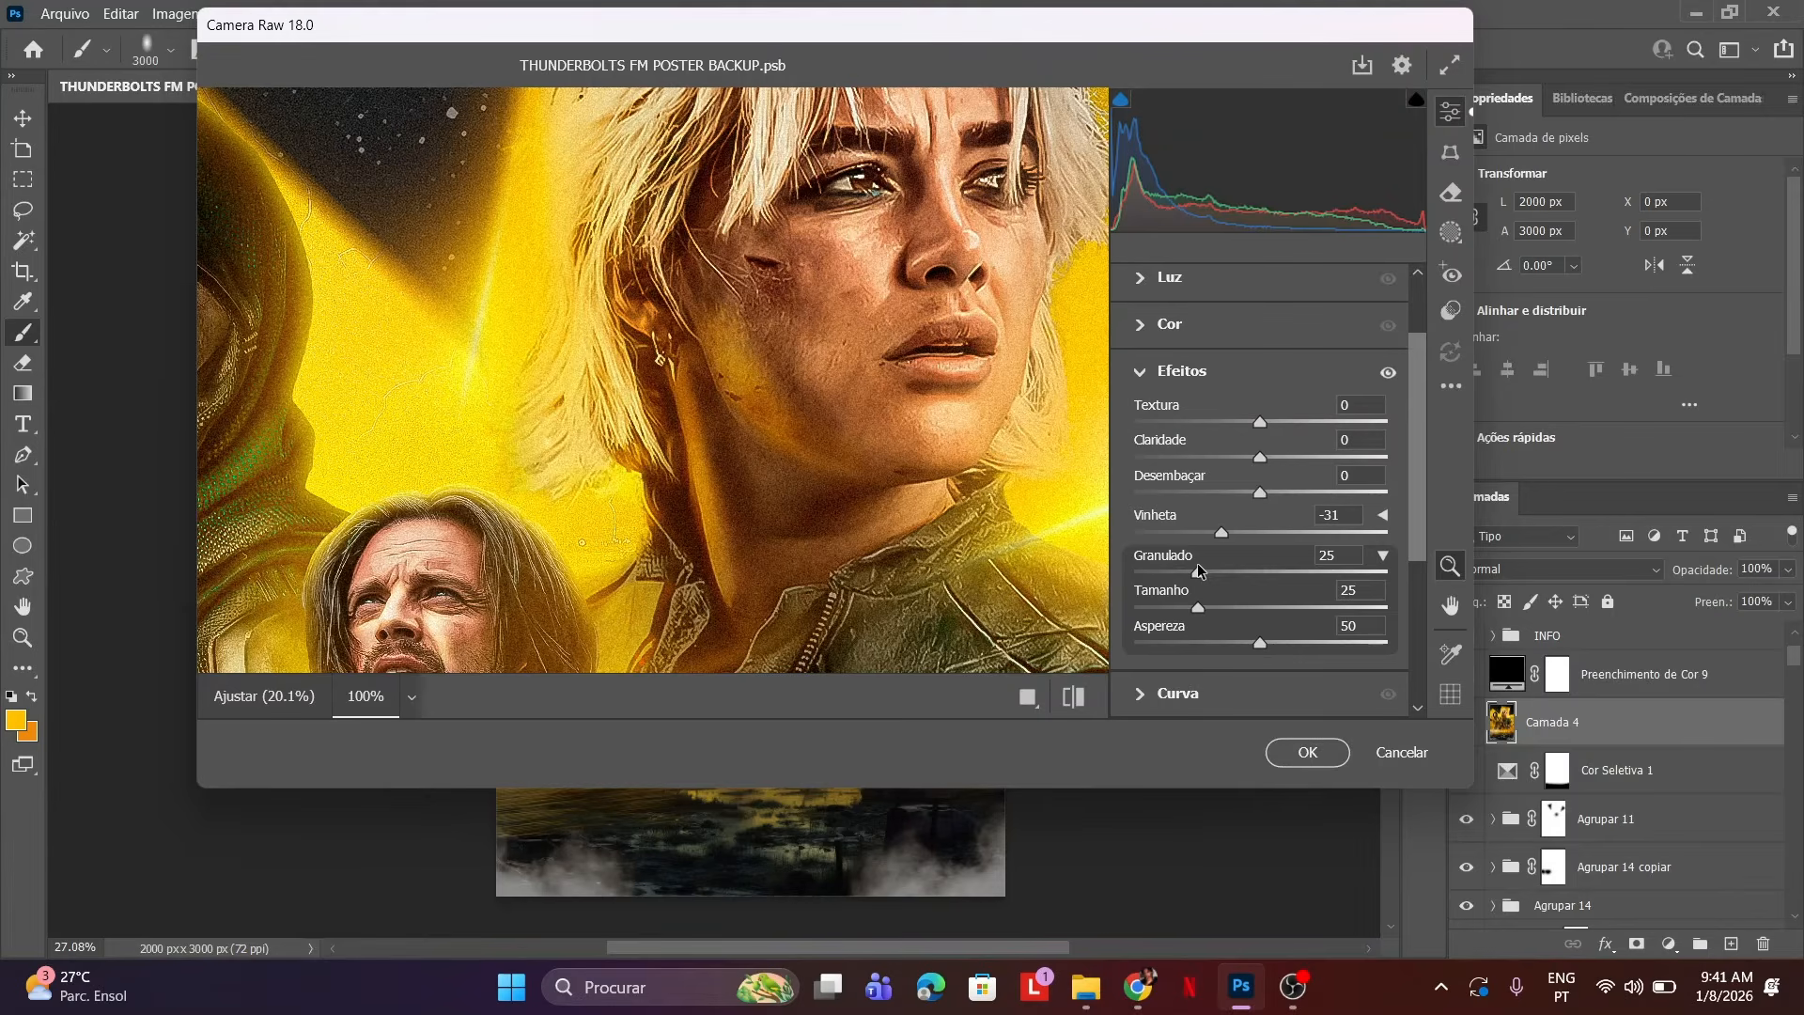
click(1314, 756)
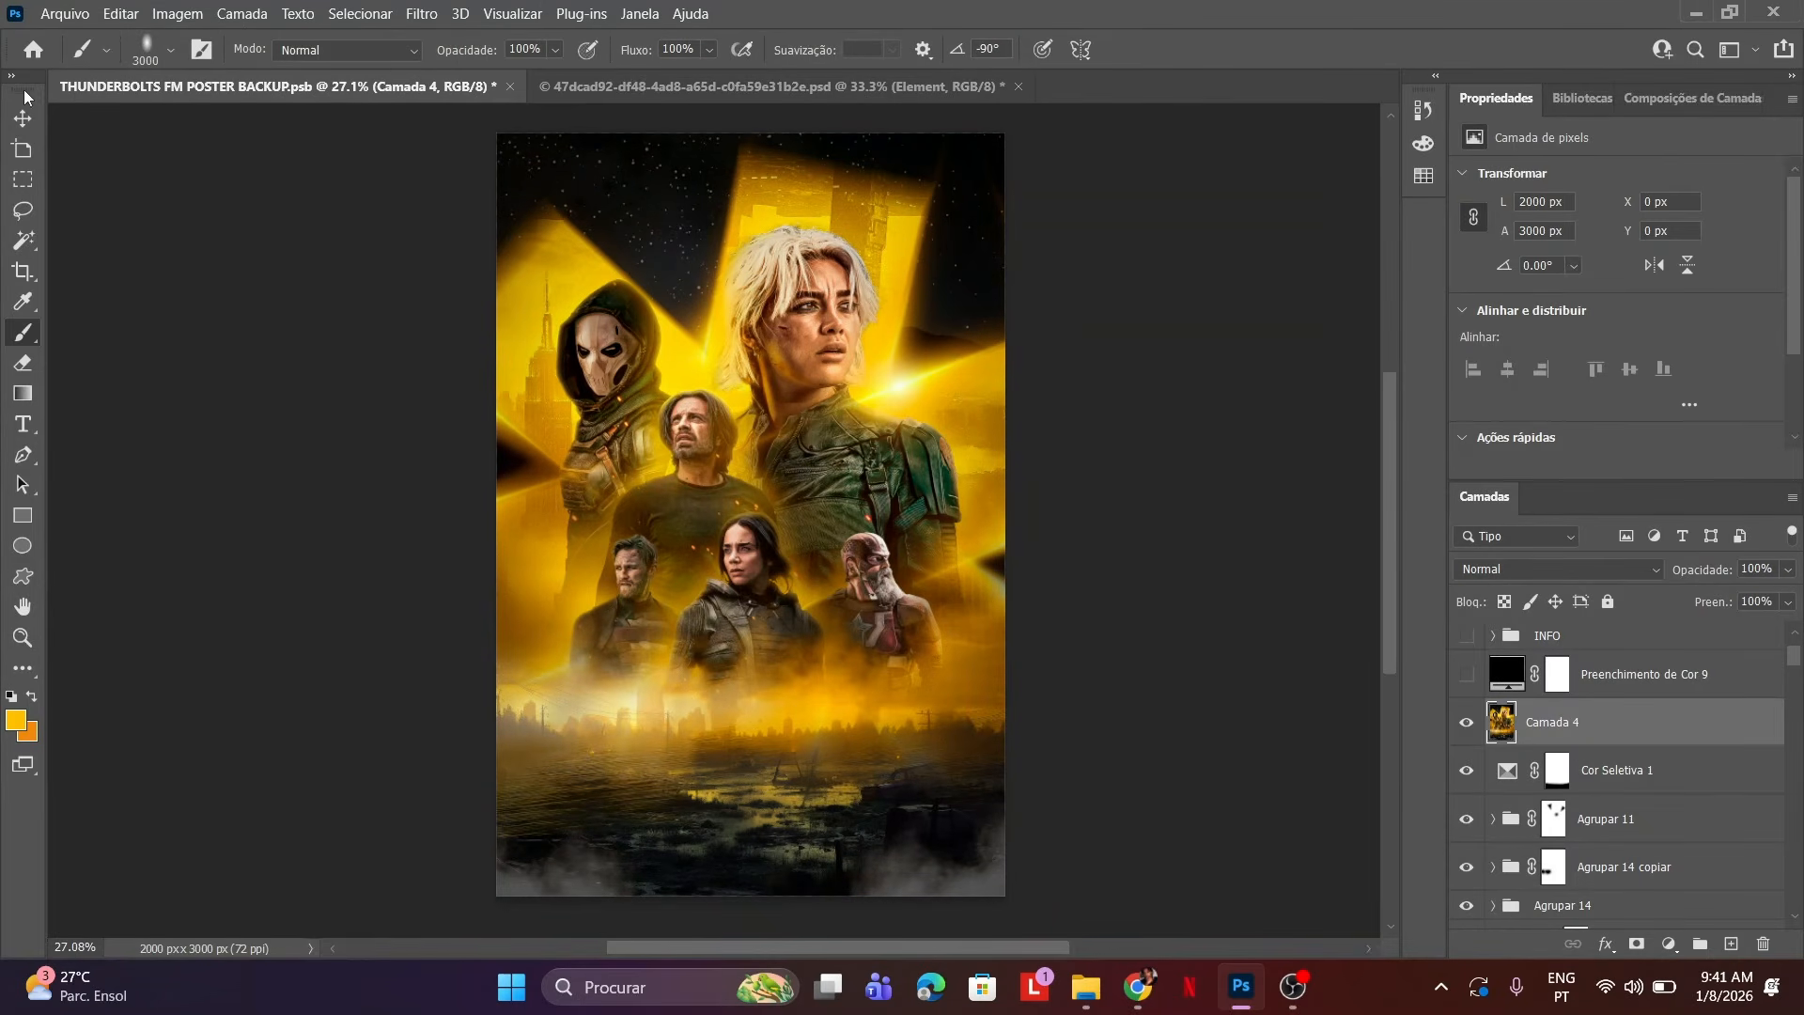
Inspect the filtered characters up close, then show the INFO group with the title and credits over the artwork.
click(22, 637)
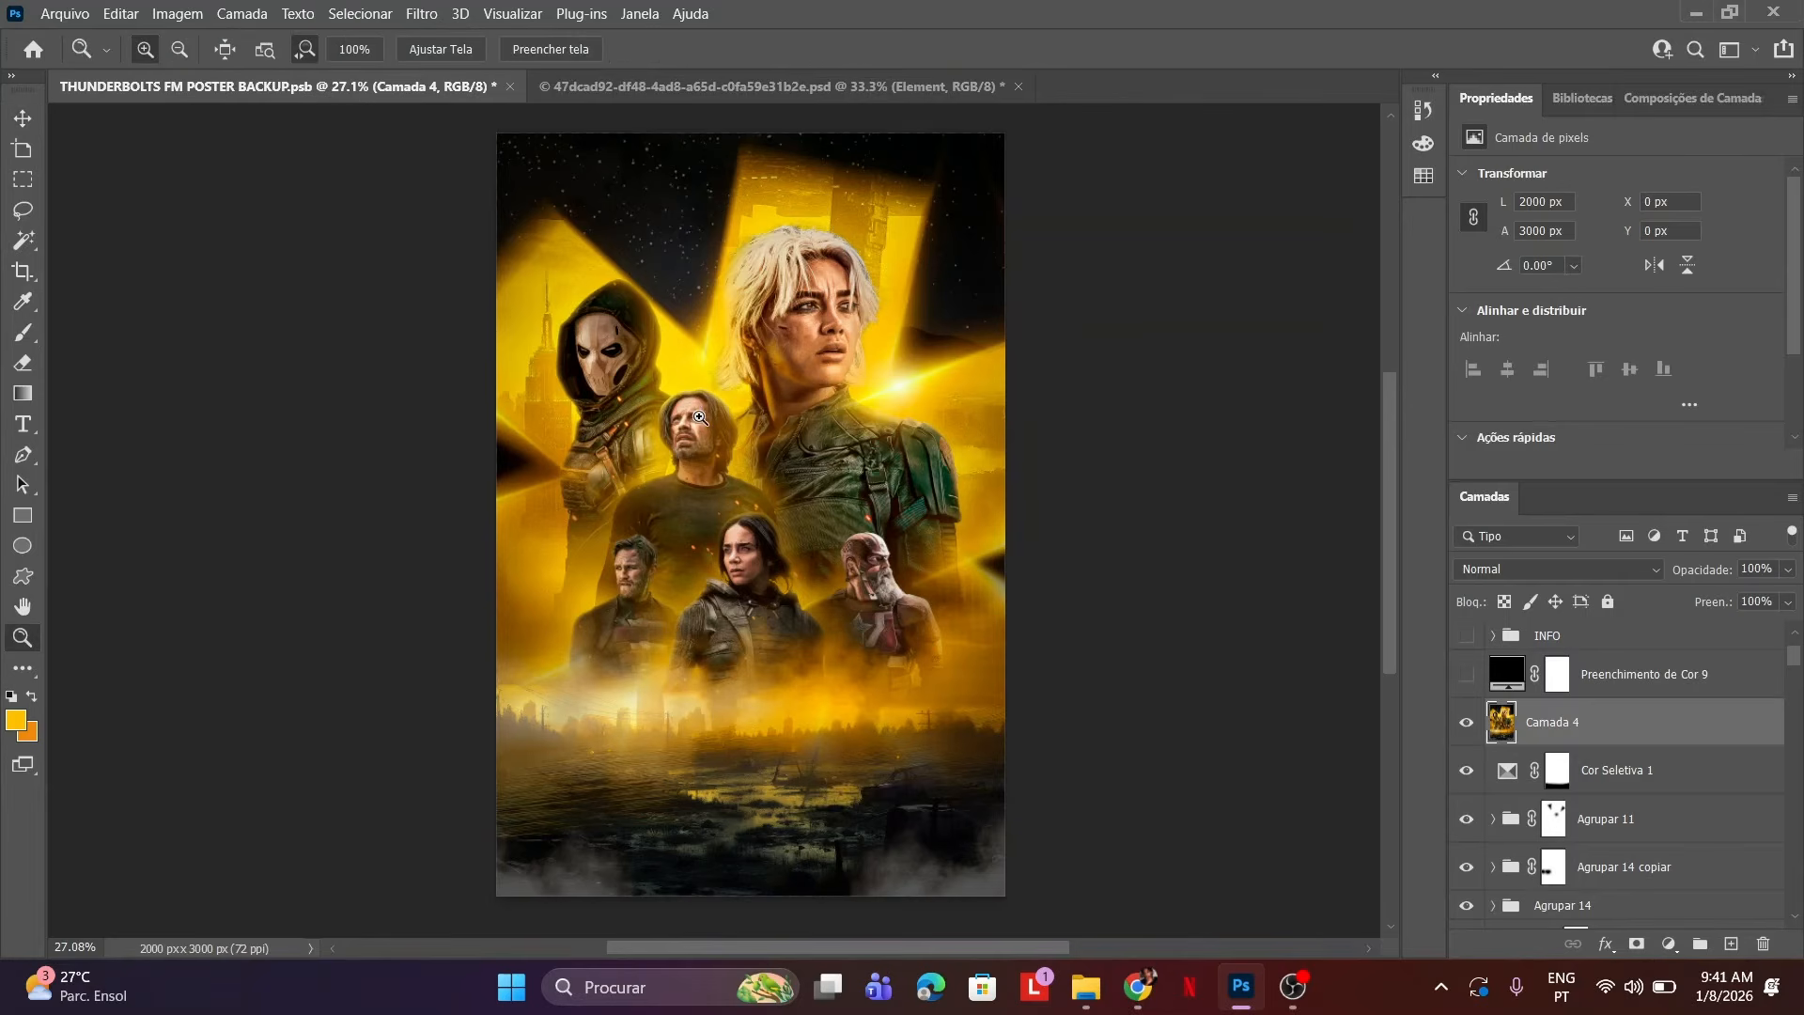
drag(700, 418, 1401, 635)
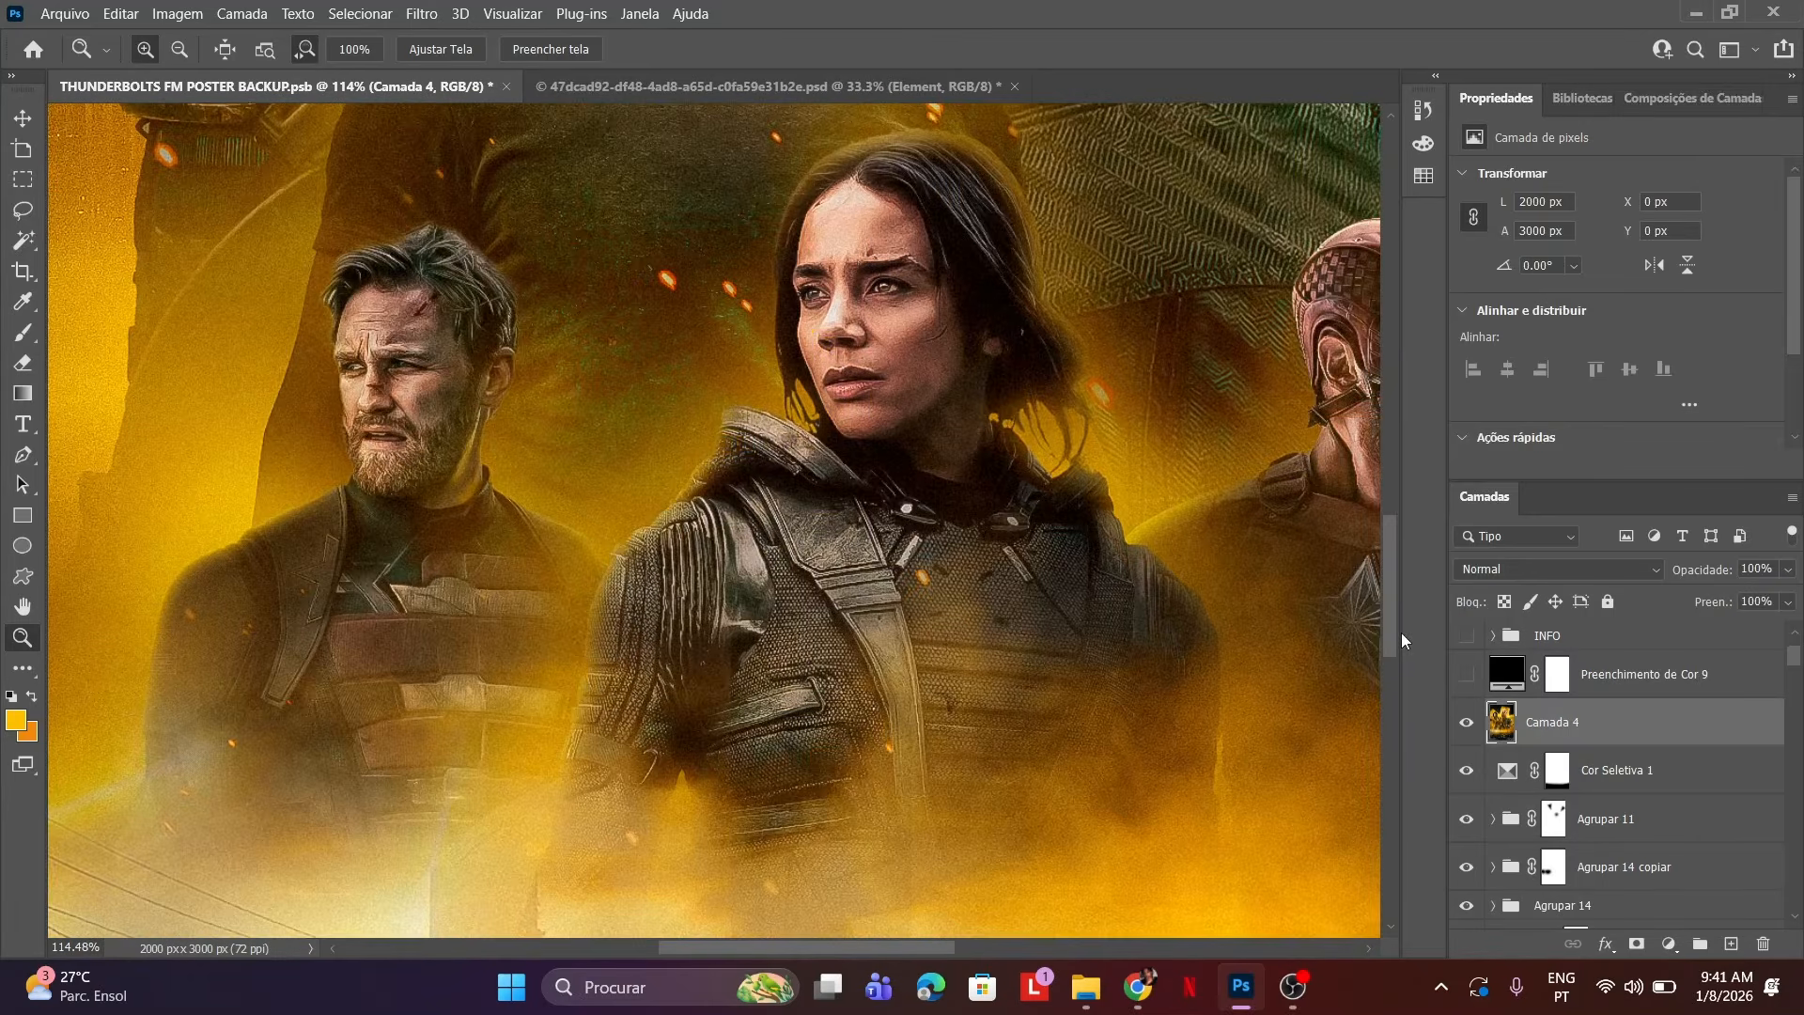
drag(992, 405, 880, 416)
drag(960, 946, 1041, 947)
scroll(968, 827, up, 3)
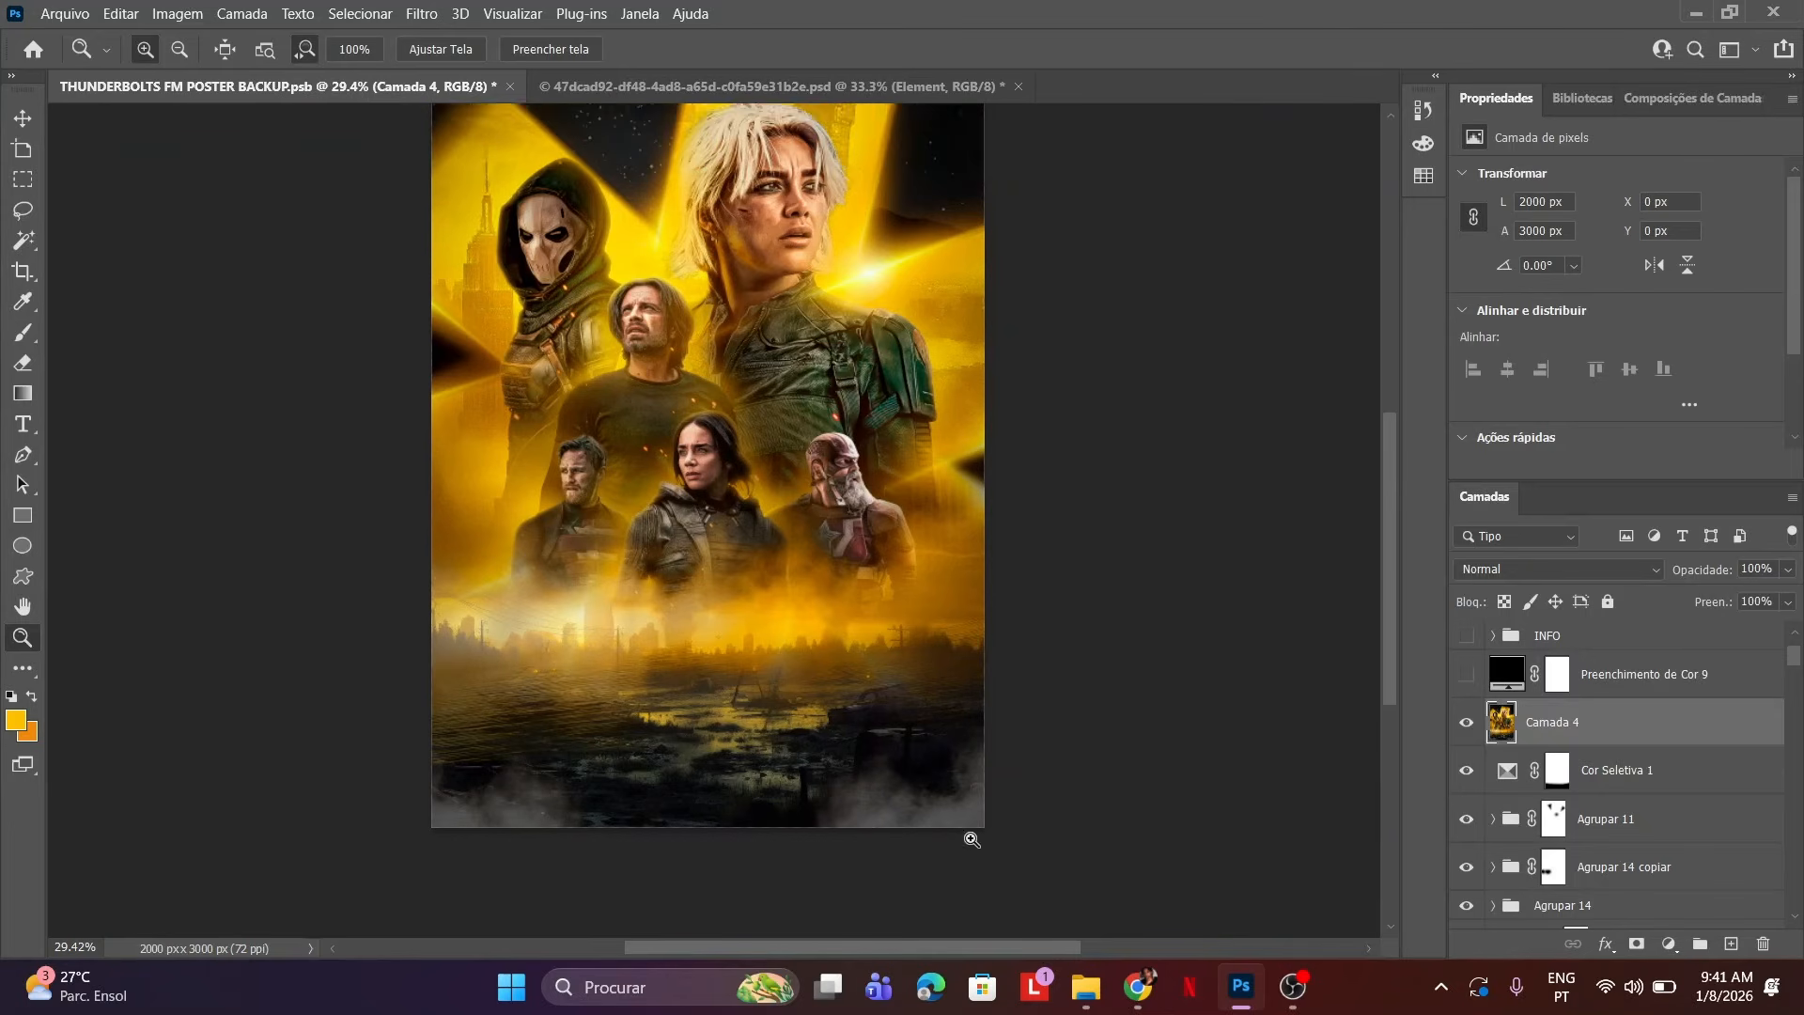
click(1467, 636)
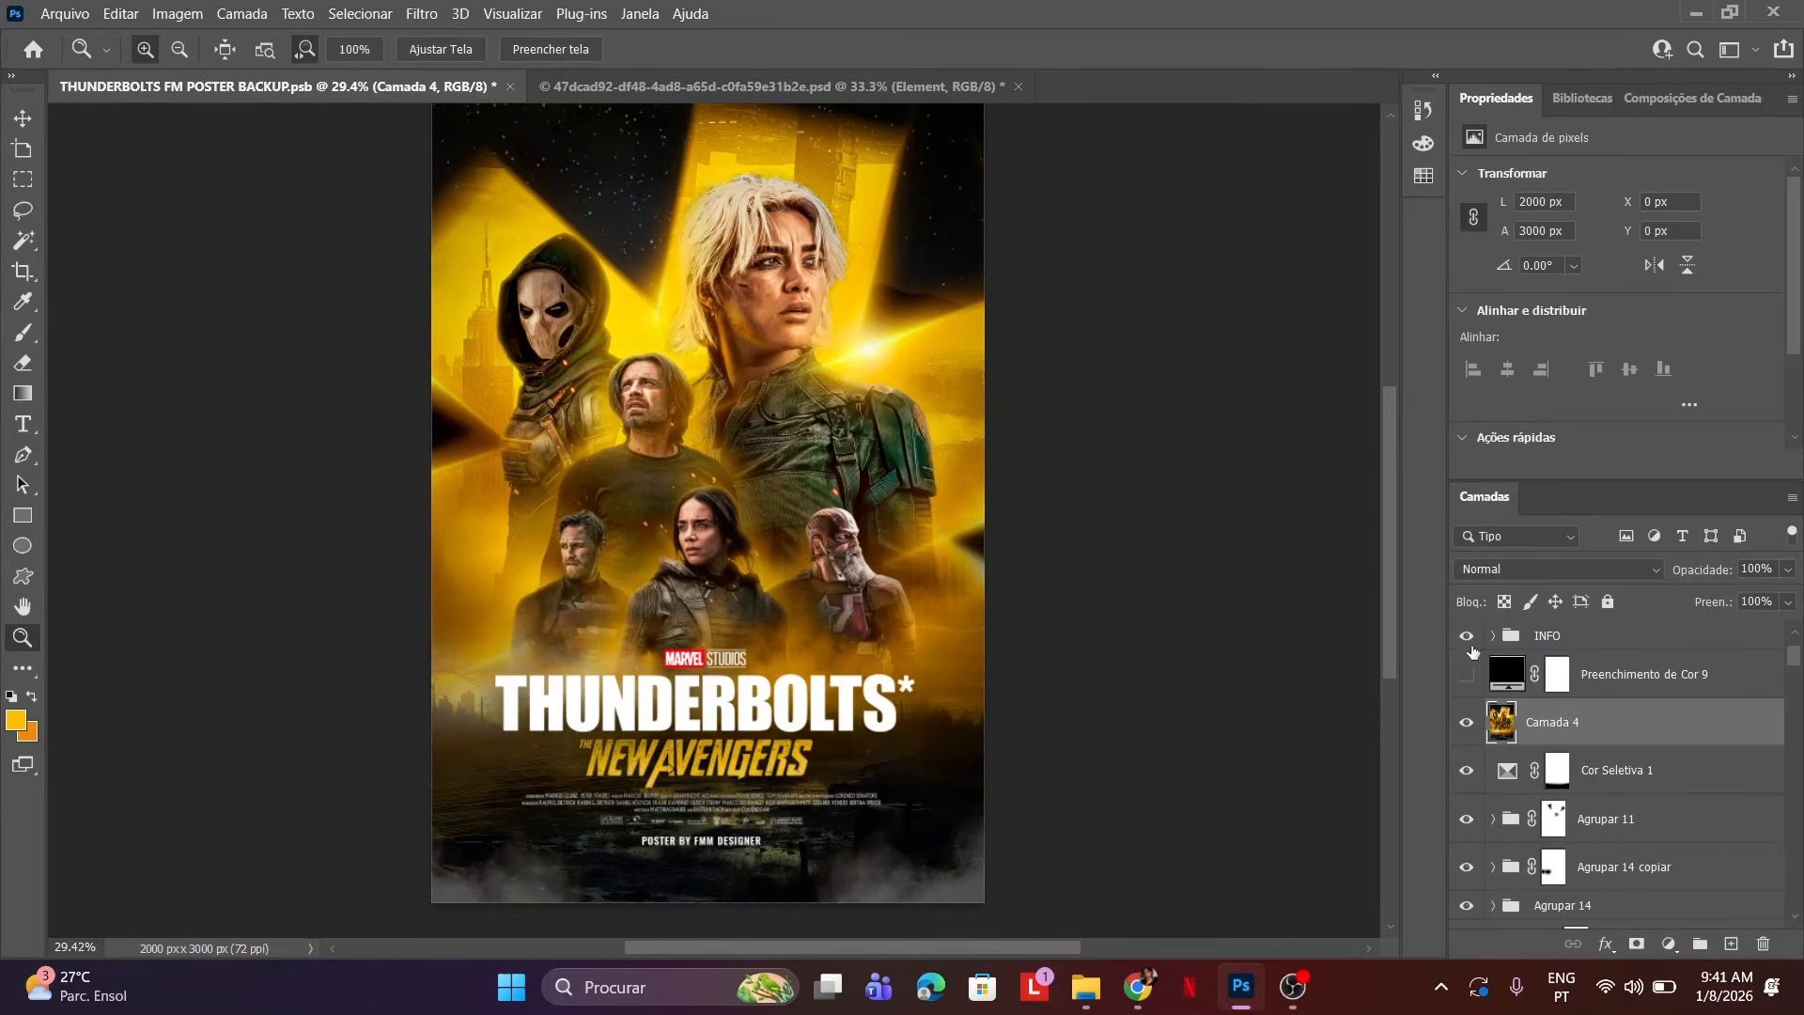
scroll(767, 601, down, 3)
scroll(767, 603, up, 4)
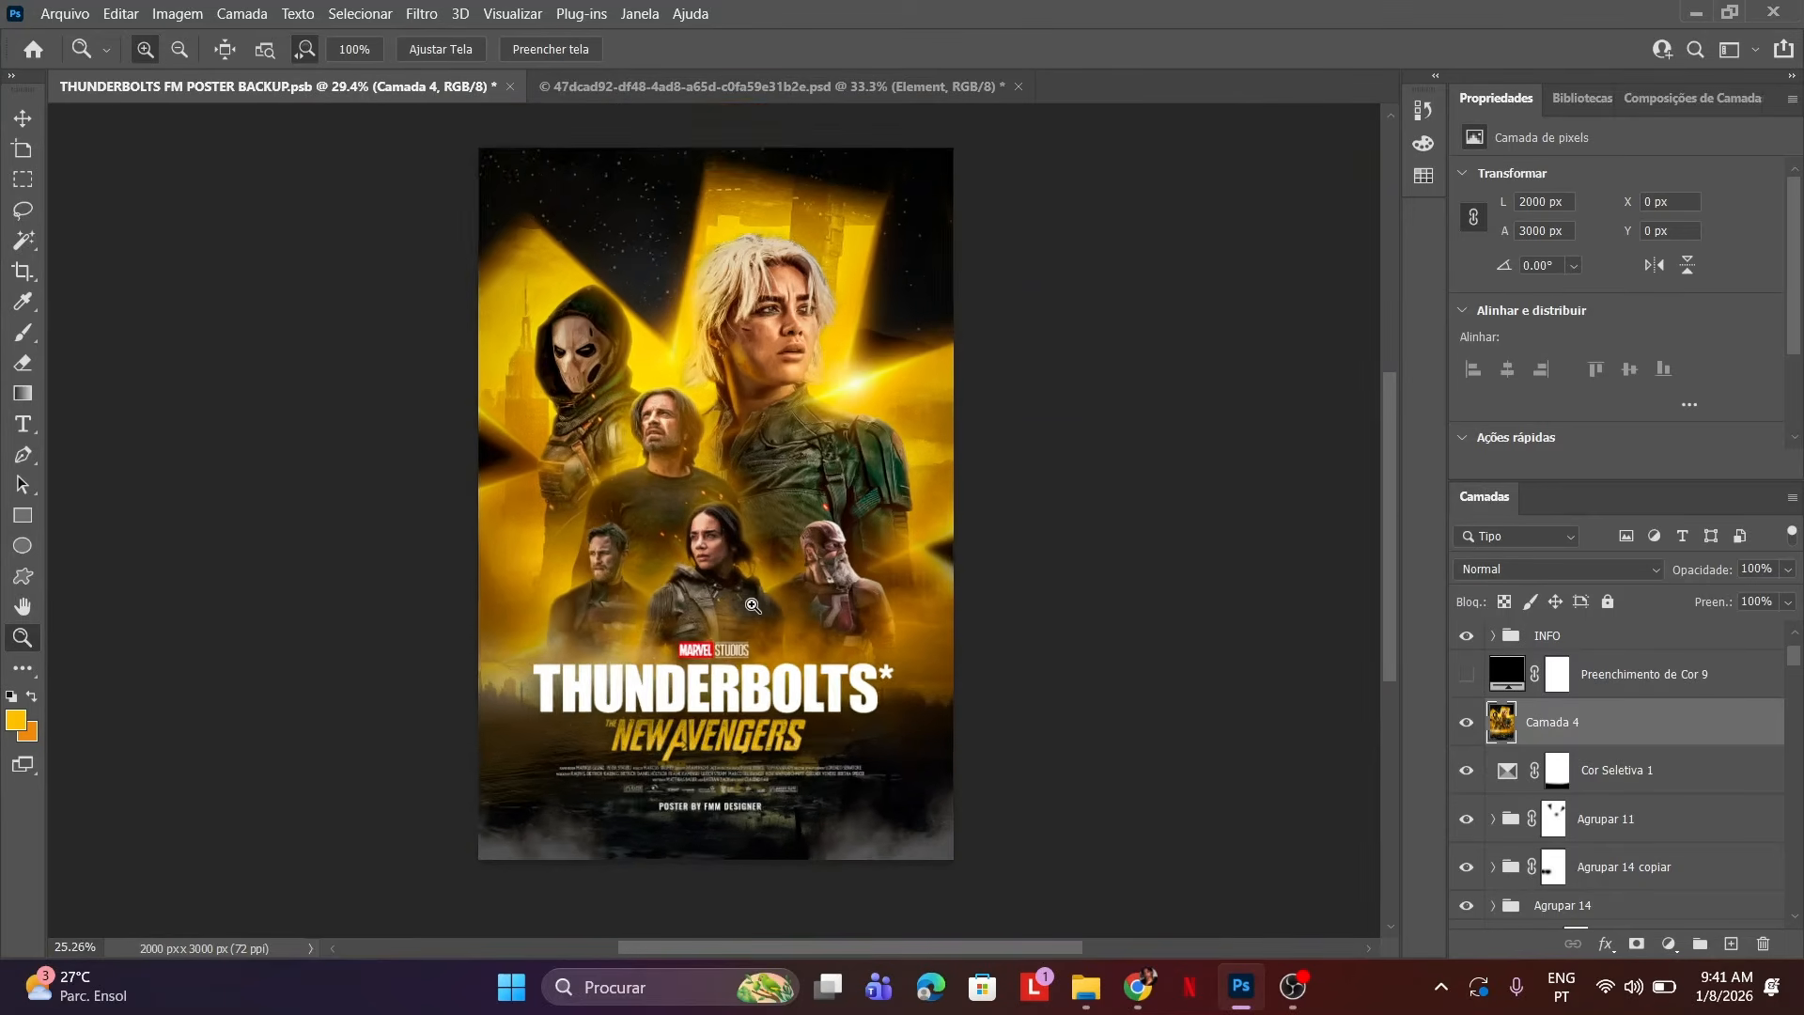
scroll(765, 608, up, 2)
scroll(768, 608, up, 2)
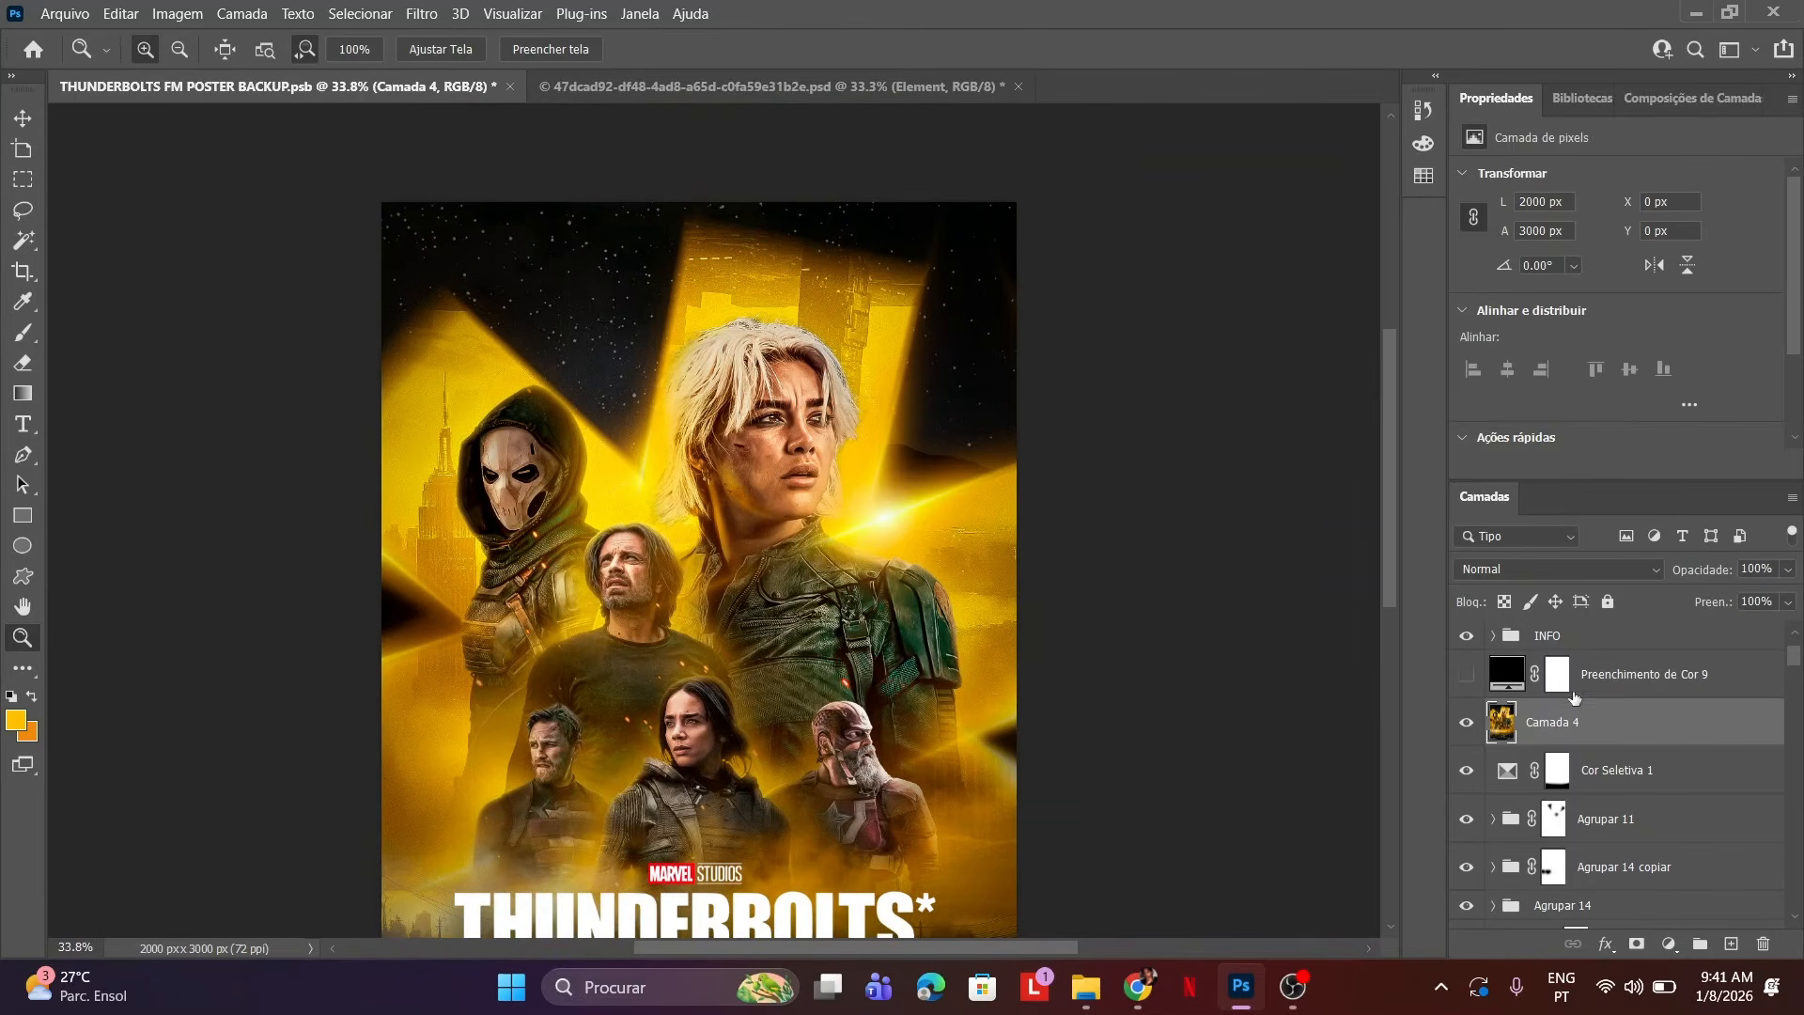
Add a layer mask to Camada 4 and paint black across the upper artwork and characters with the 3000 px soft elliptical brush.
click(1467, 723)
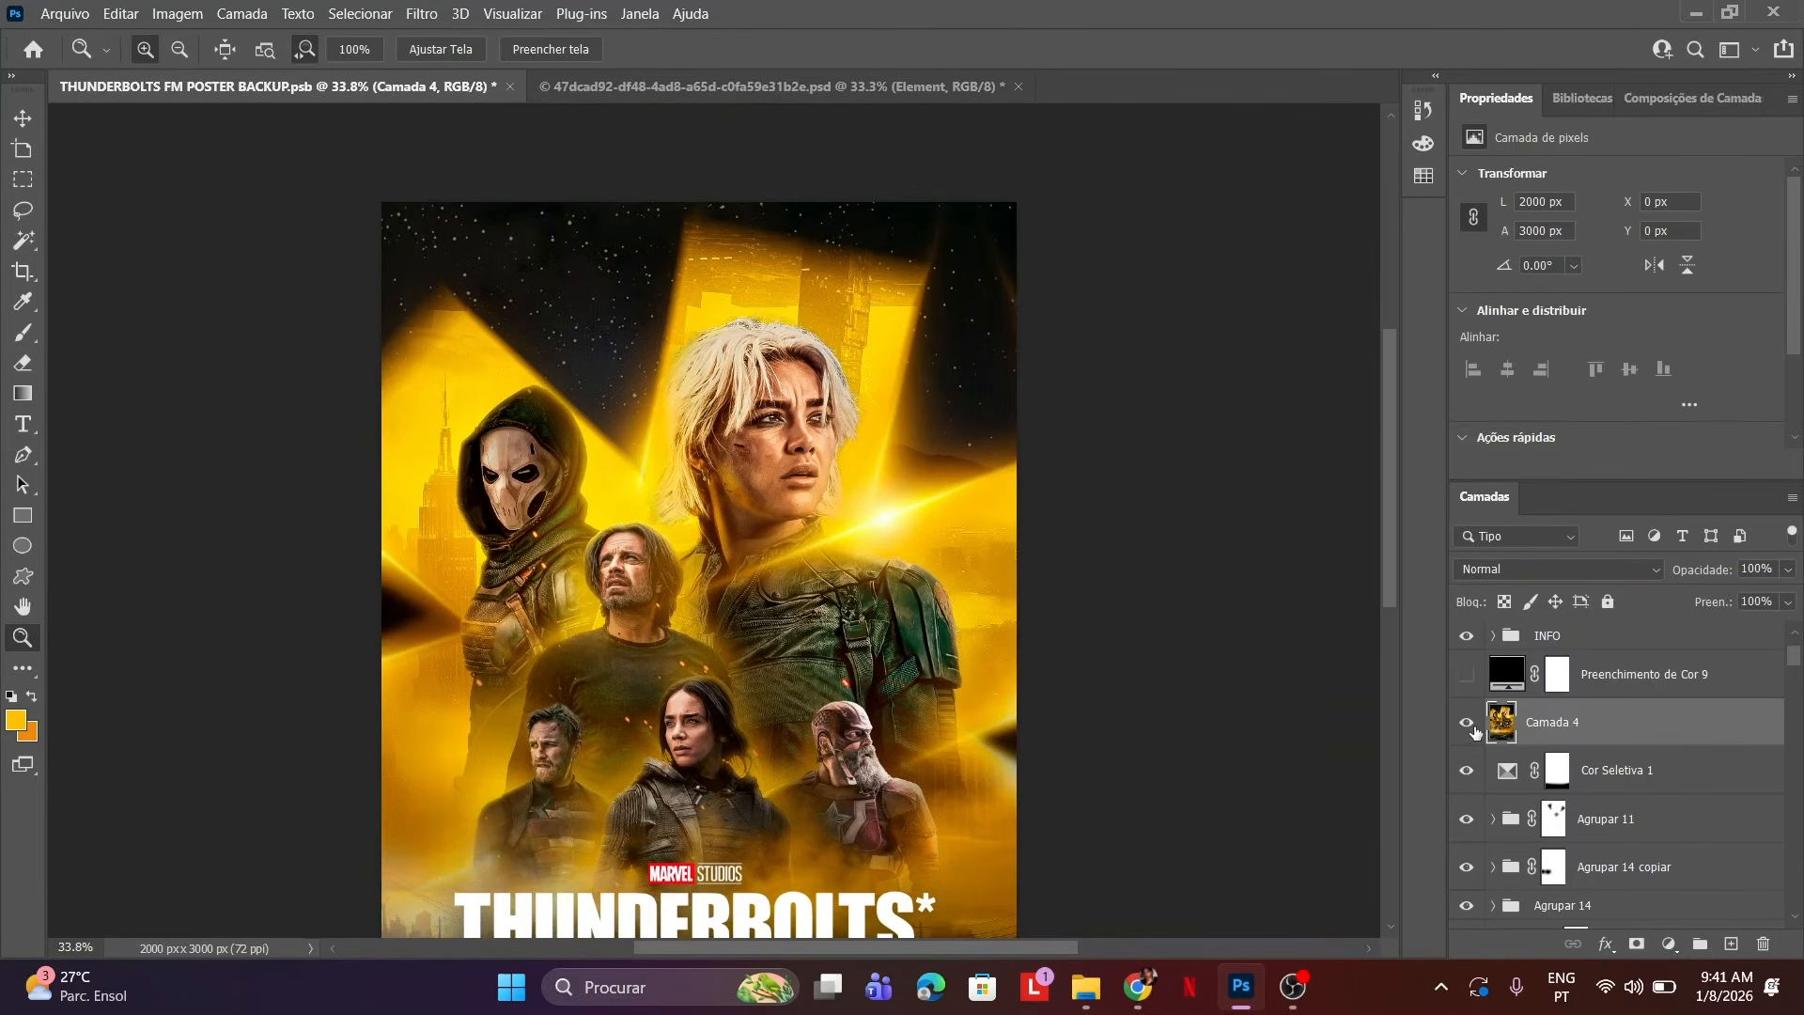
click(1636, 943)
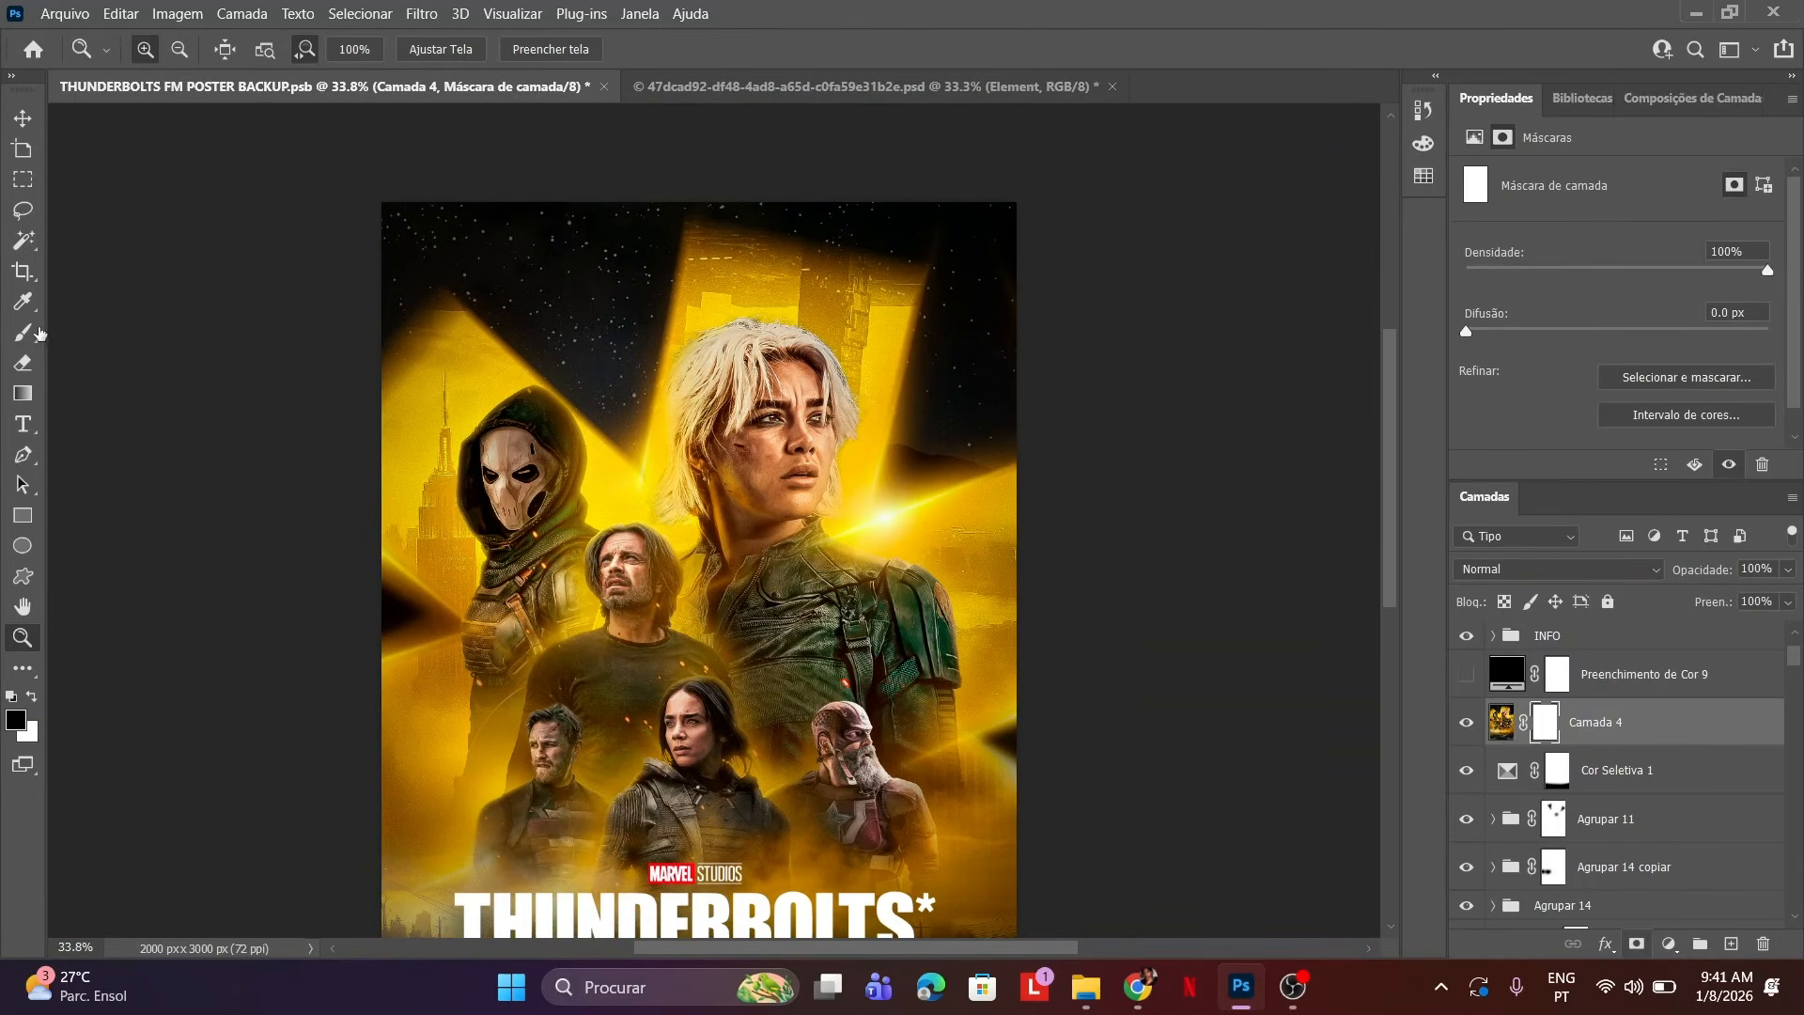
key(b)
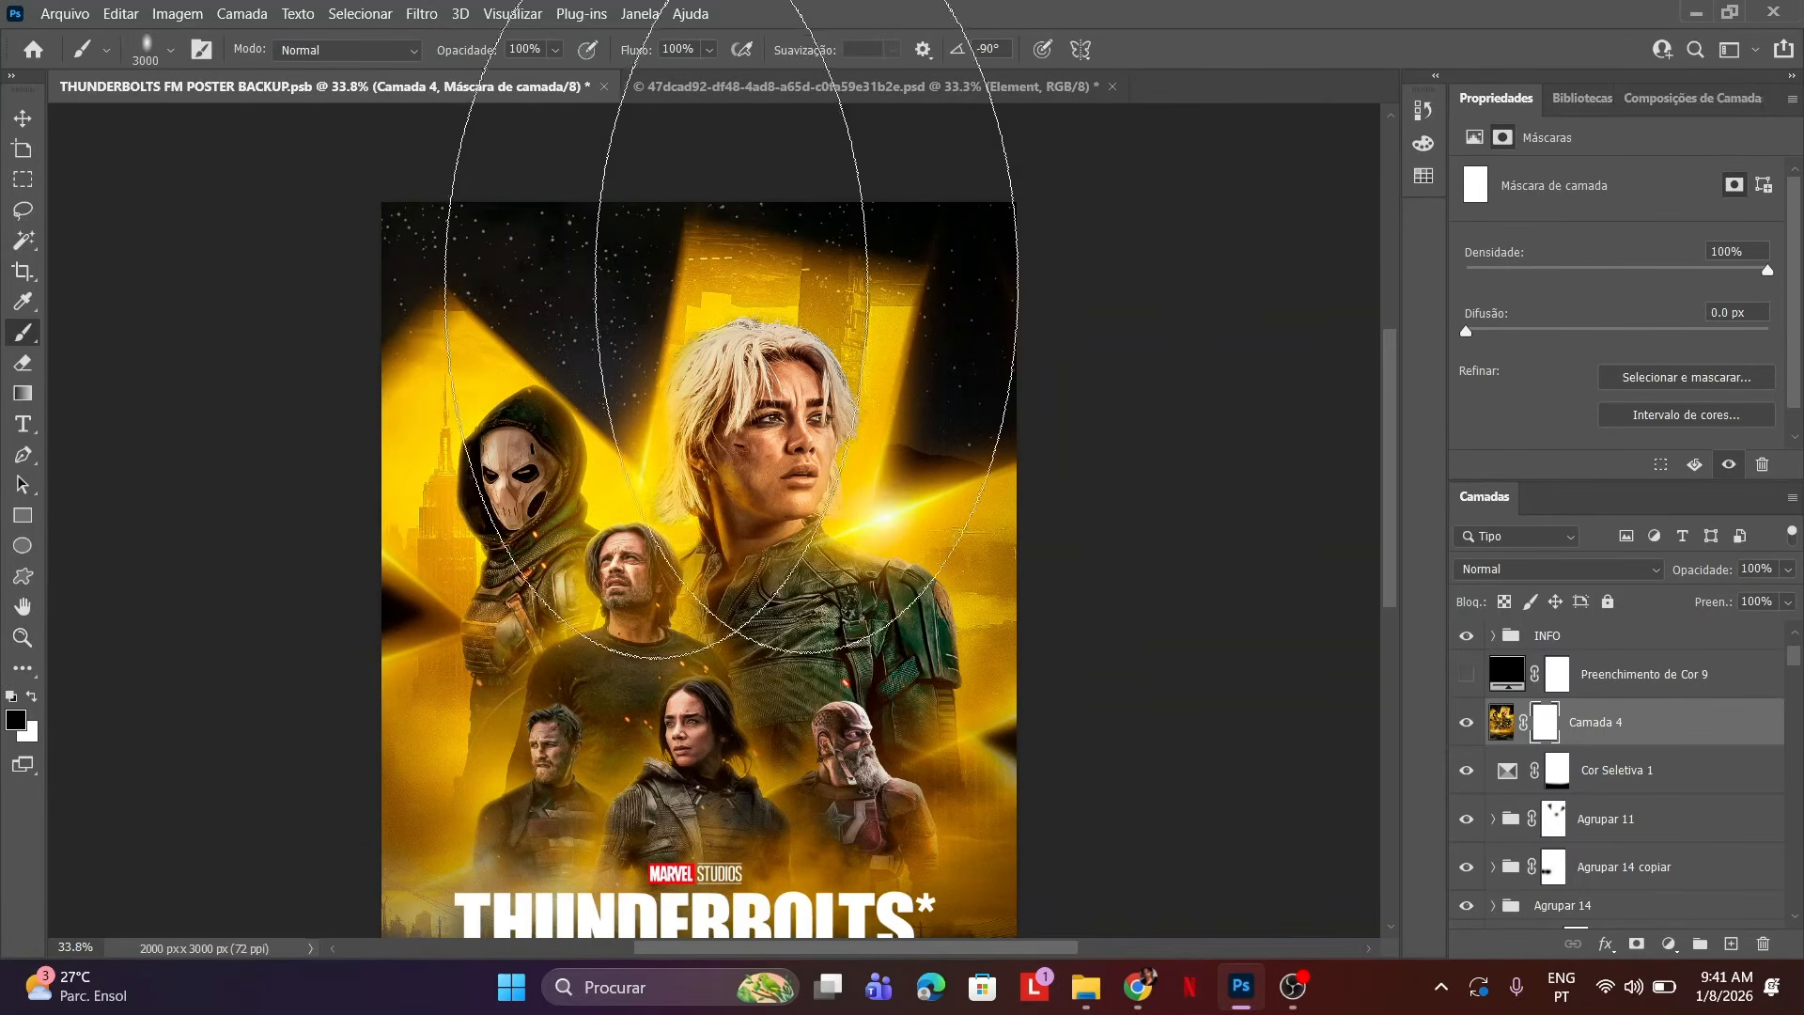
drag(545, 376, 968, 378)
scroll(944, 376, down, 2)
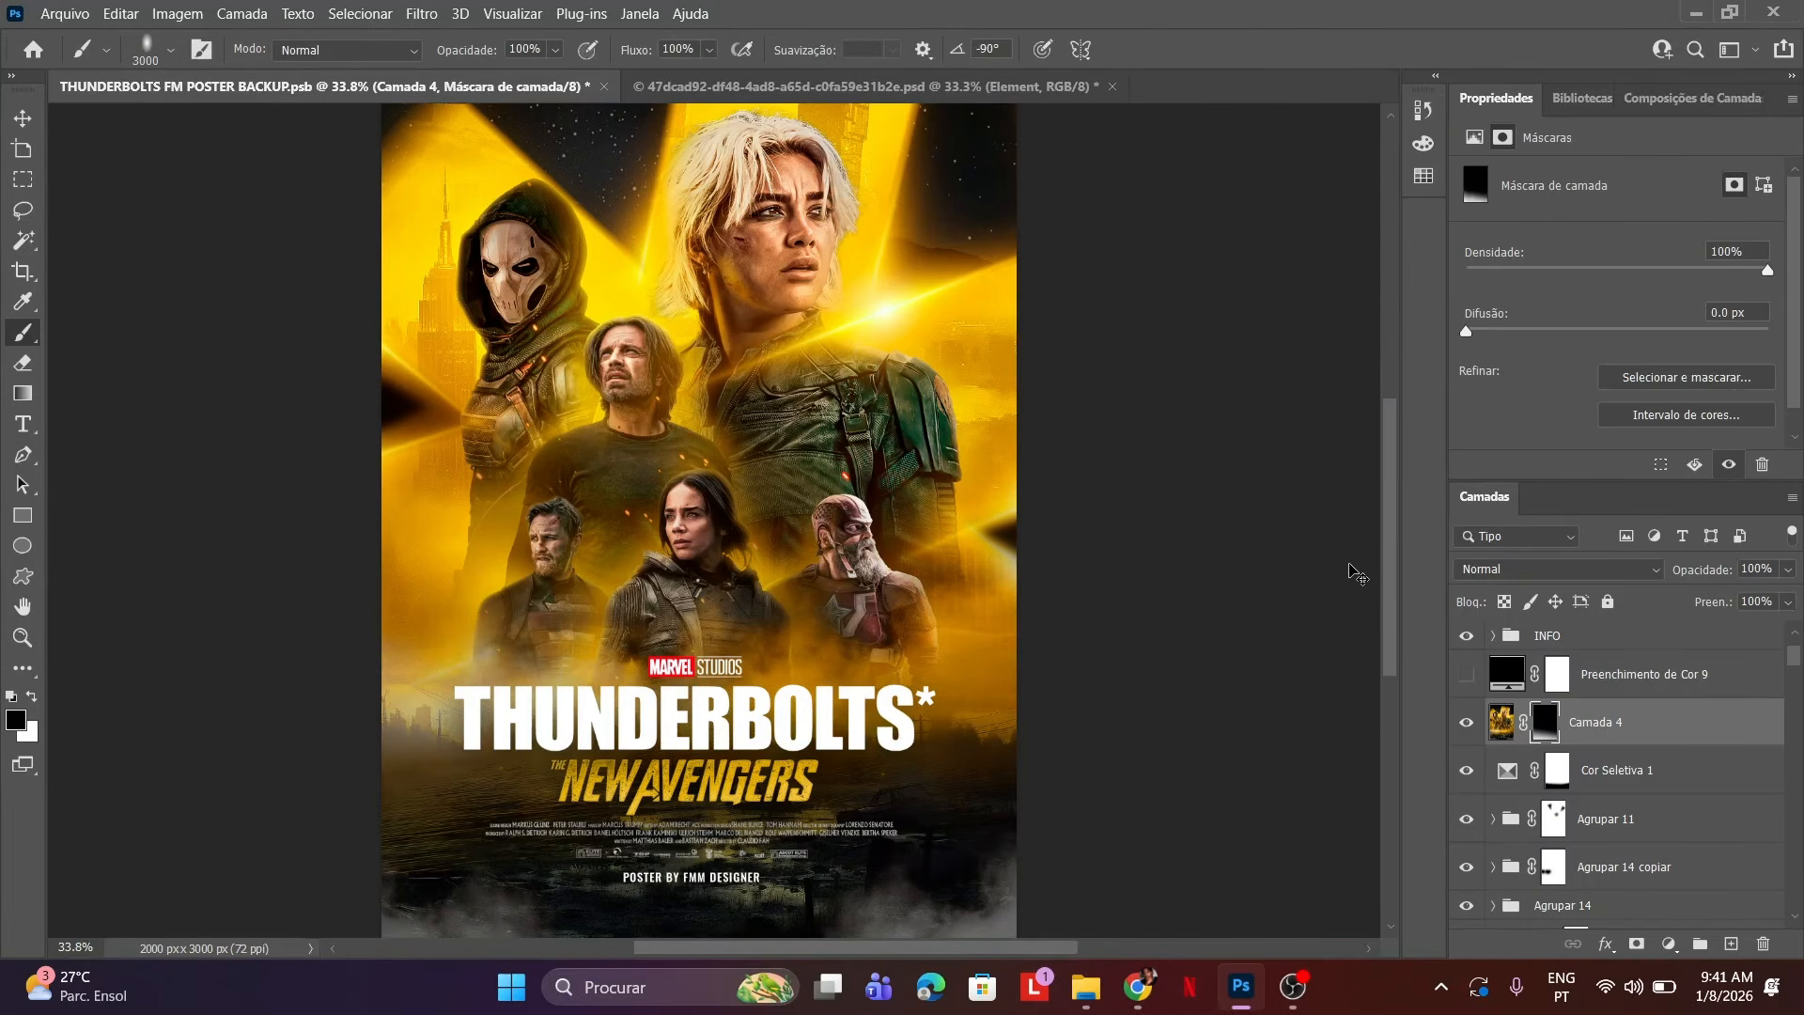
key(z)
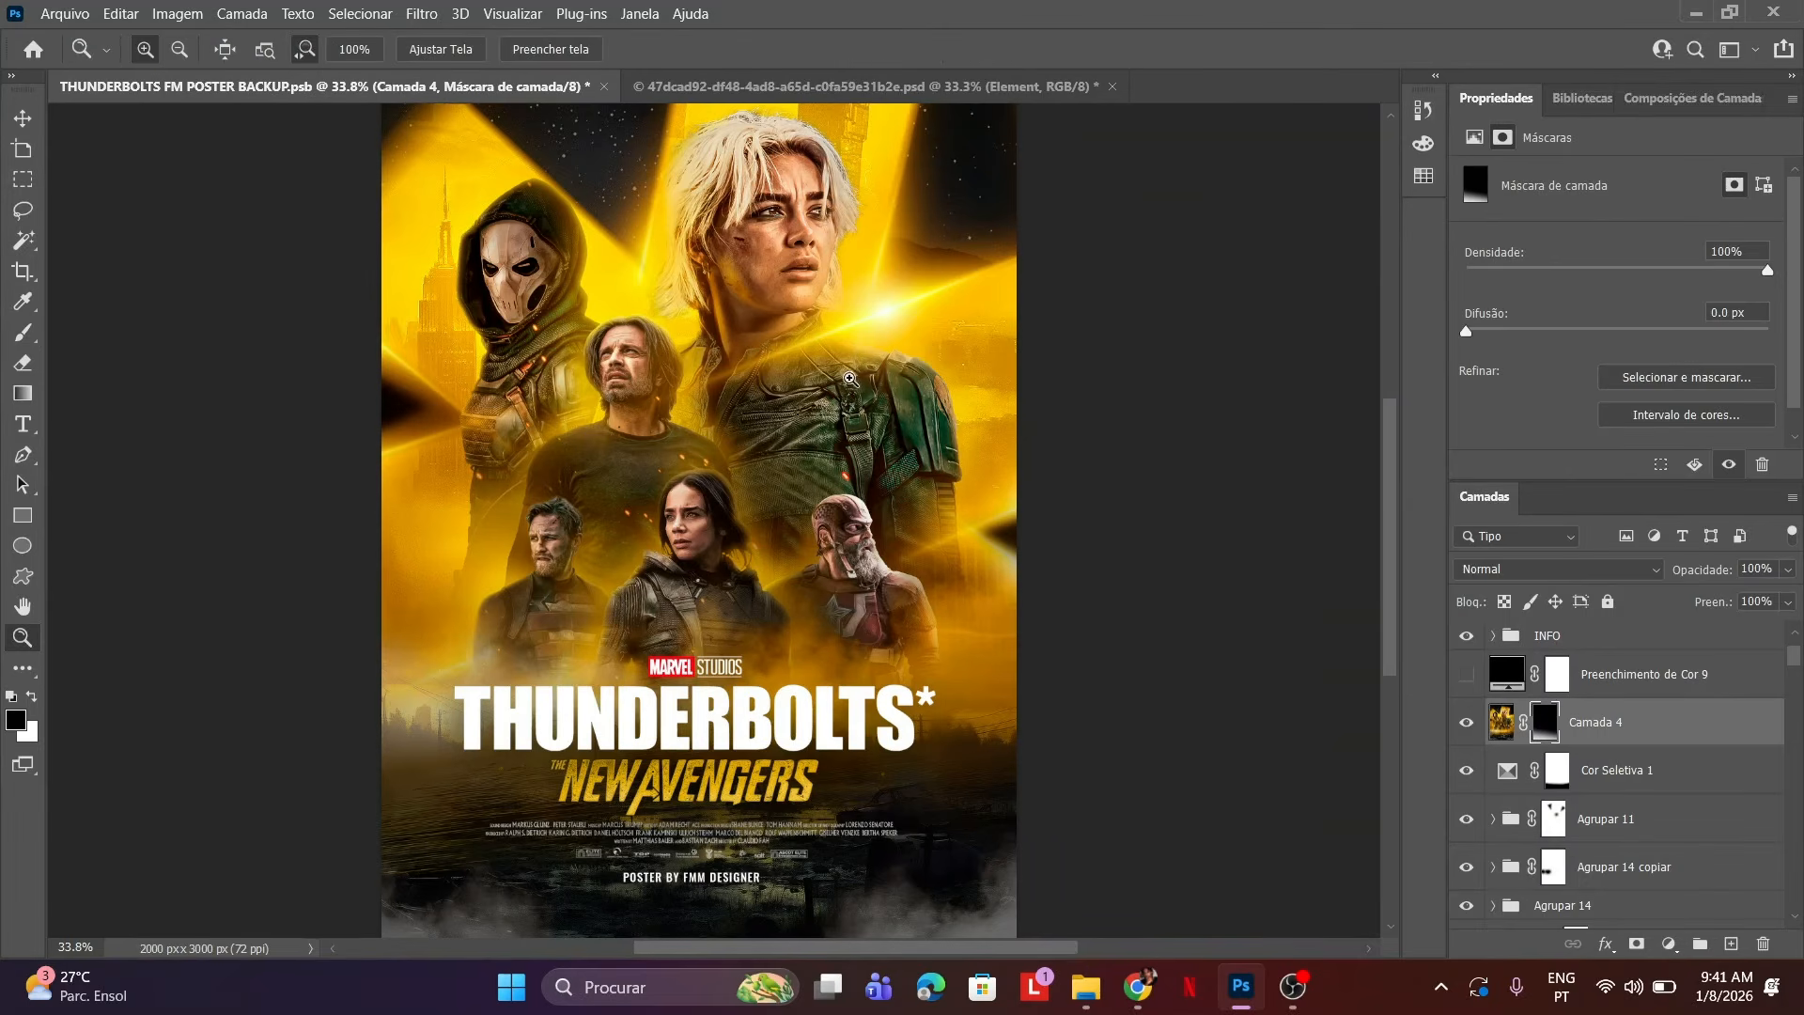
scroll(850, 379, down, 3)
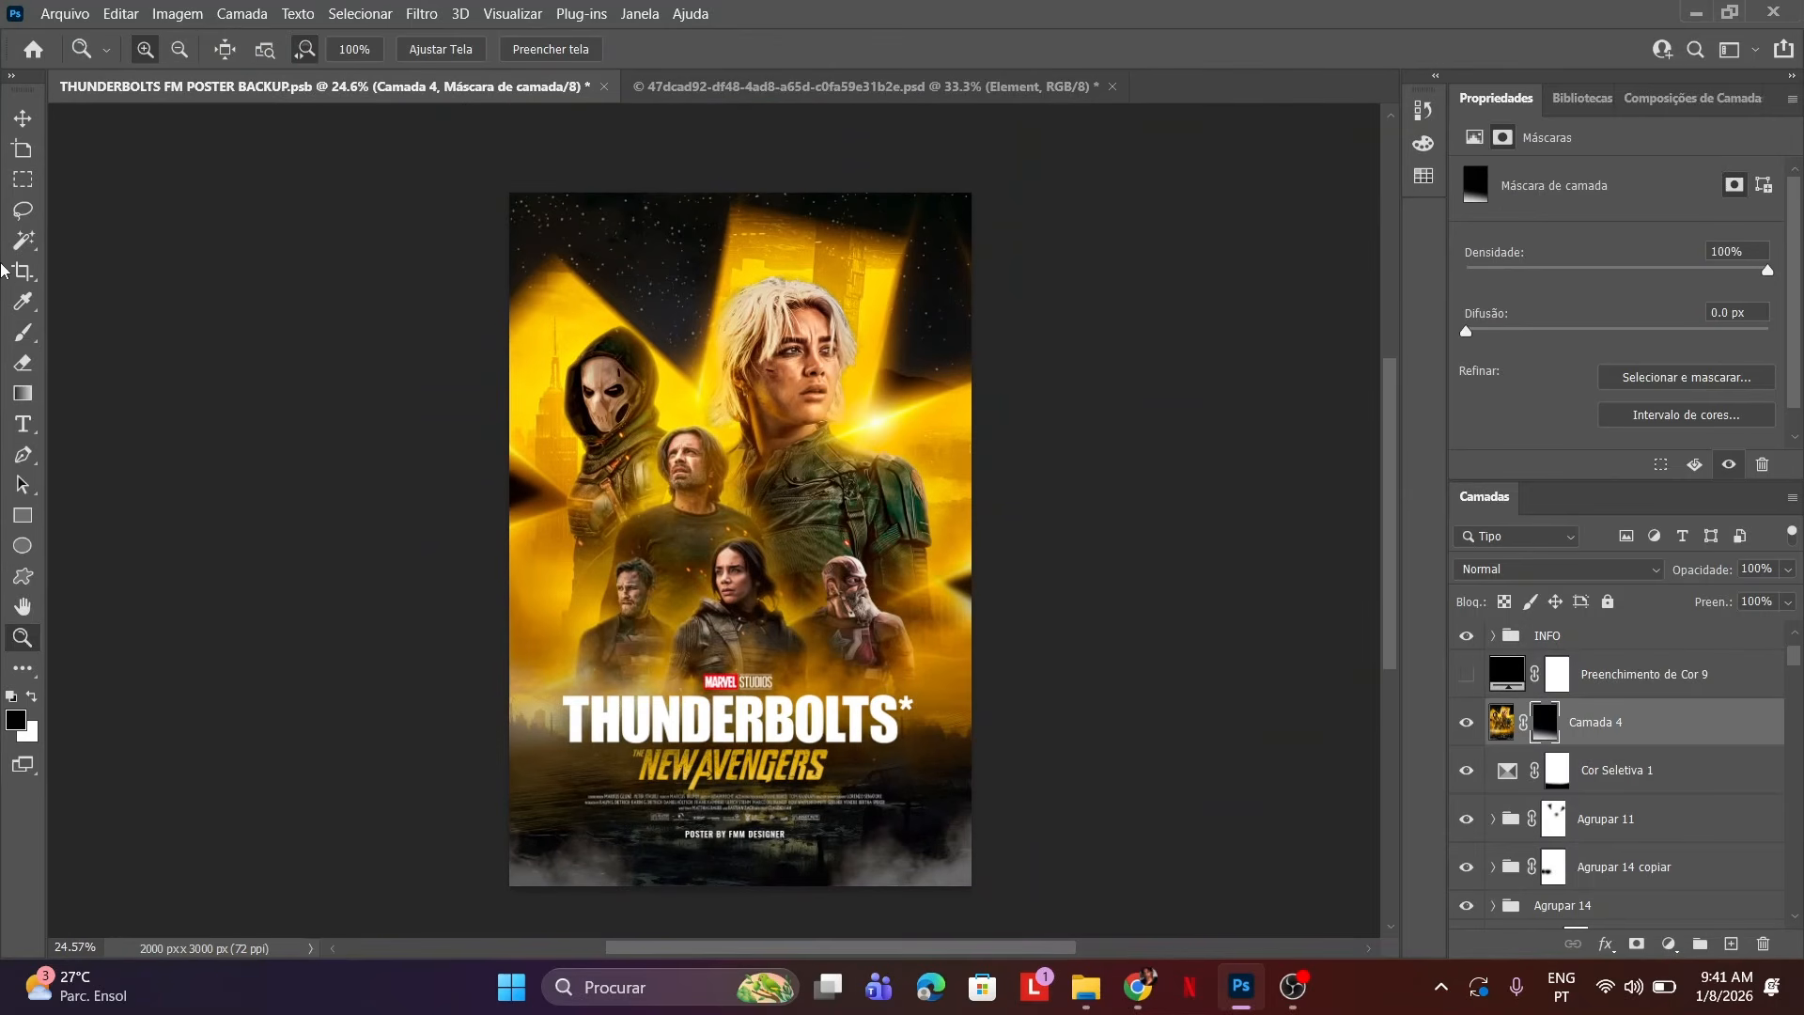
click(23, 118)
scroll(489, 449, up, 1)
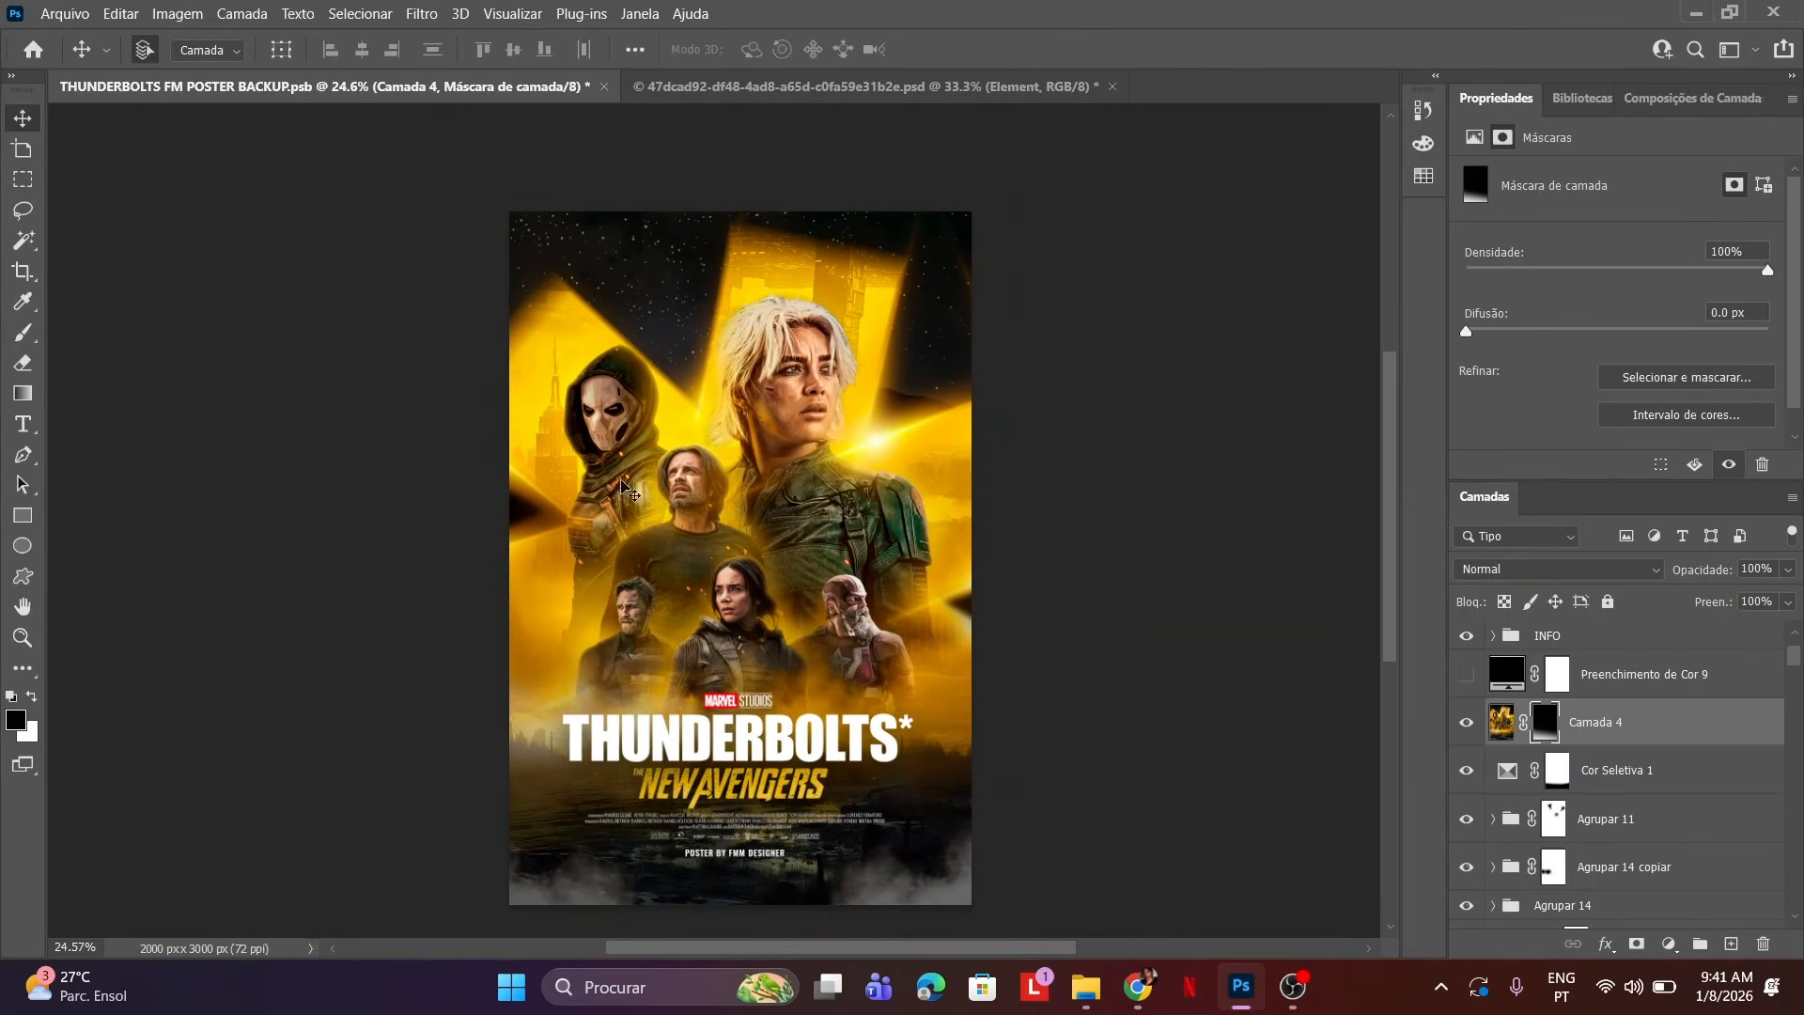
click(21, 647)
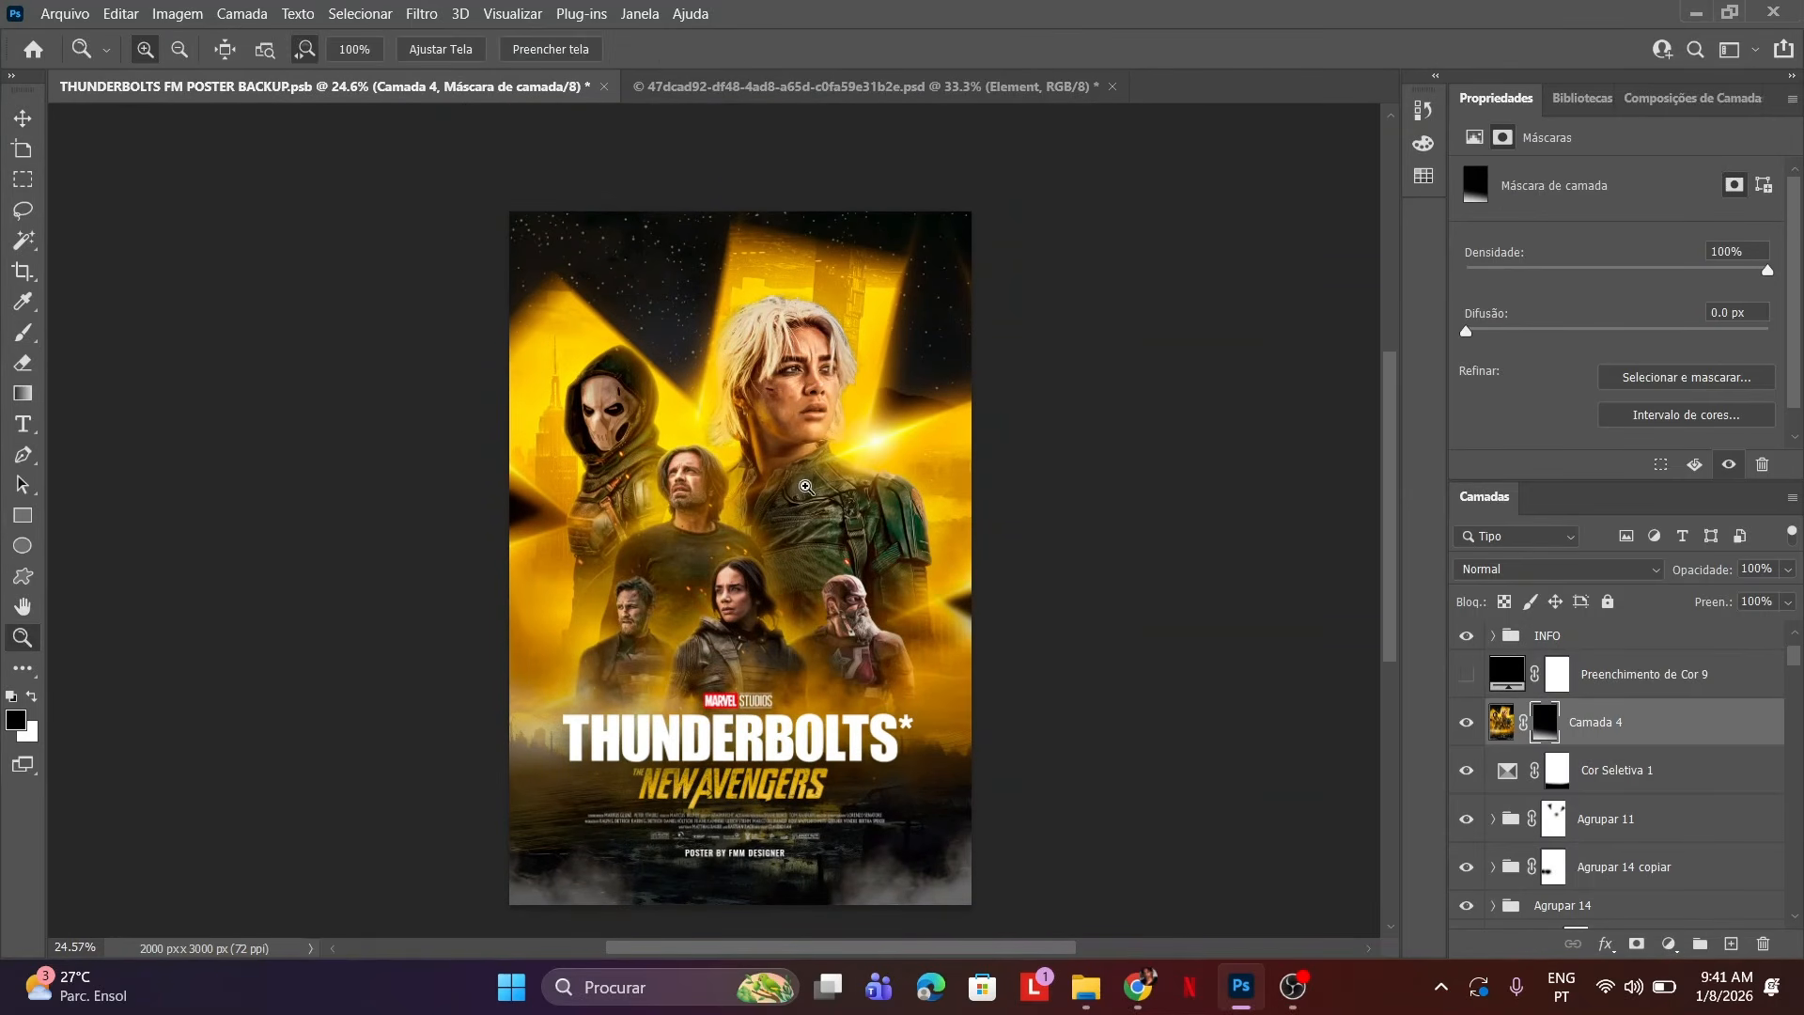